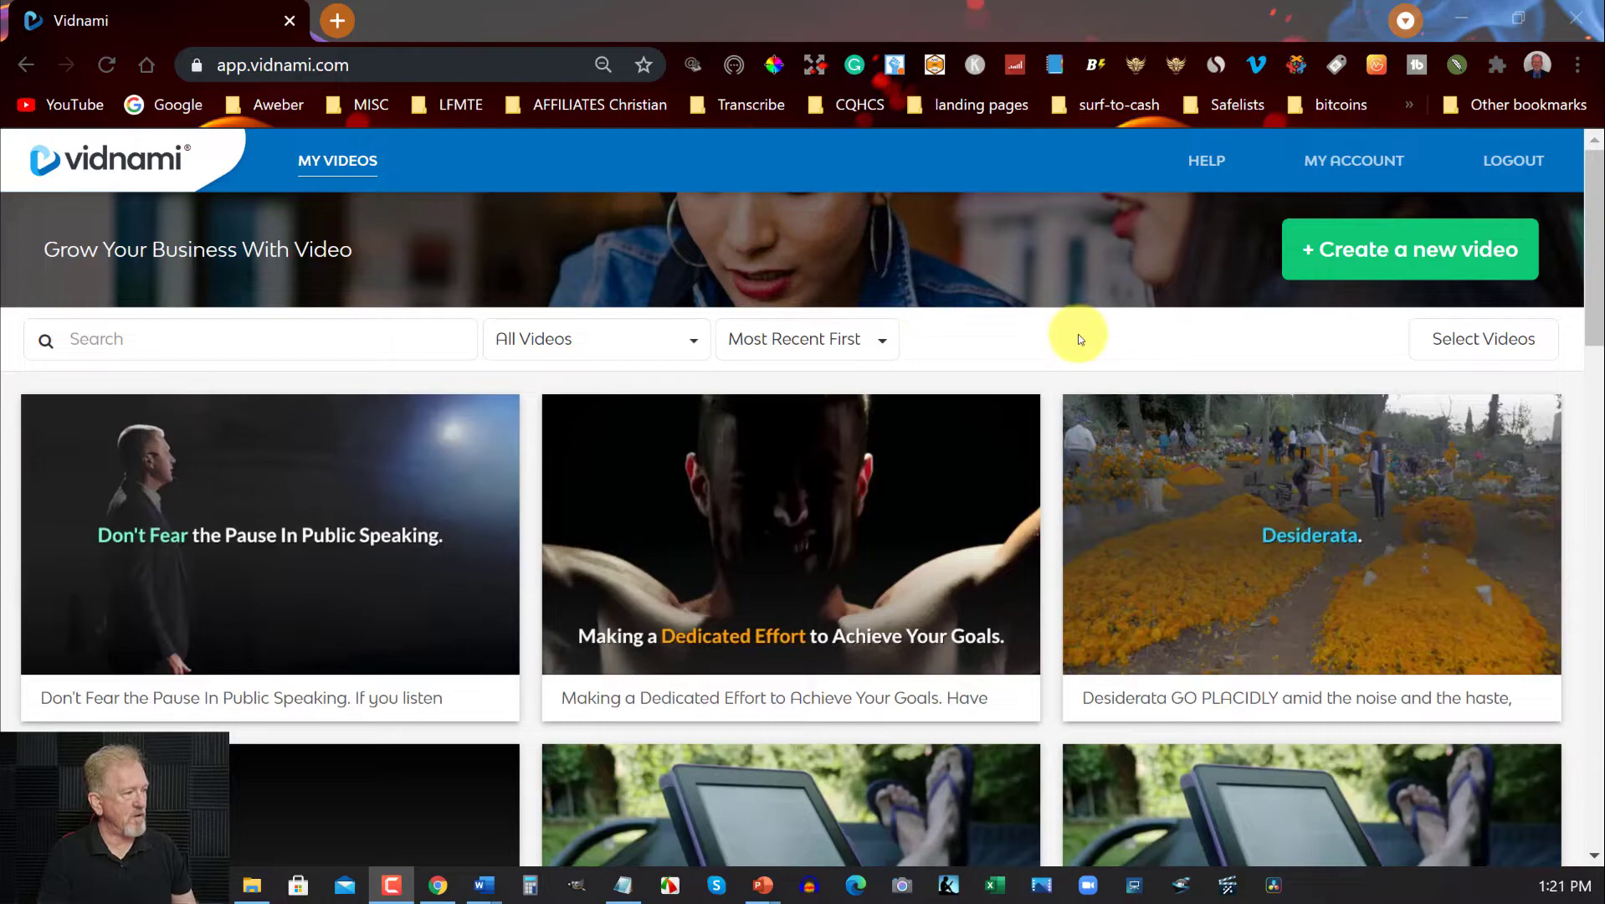
{"action": "scroll", "coordinate": [1079, 338], "scroll_direction": "down", "scroll_amount": 2}
{"action": "scroll", "coordinate": [1079, 338], "scroll_direction": "down", "scroll_amount": 3}
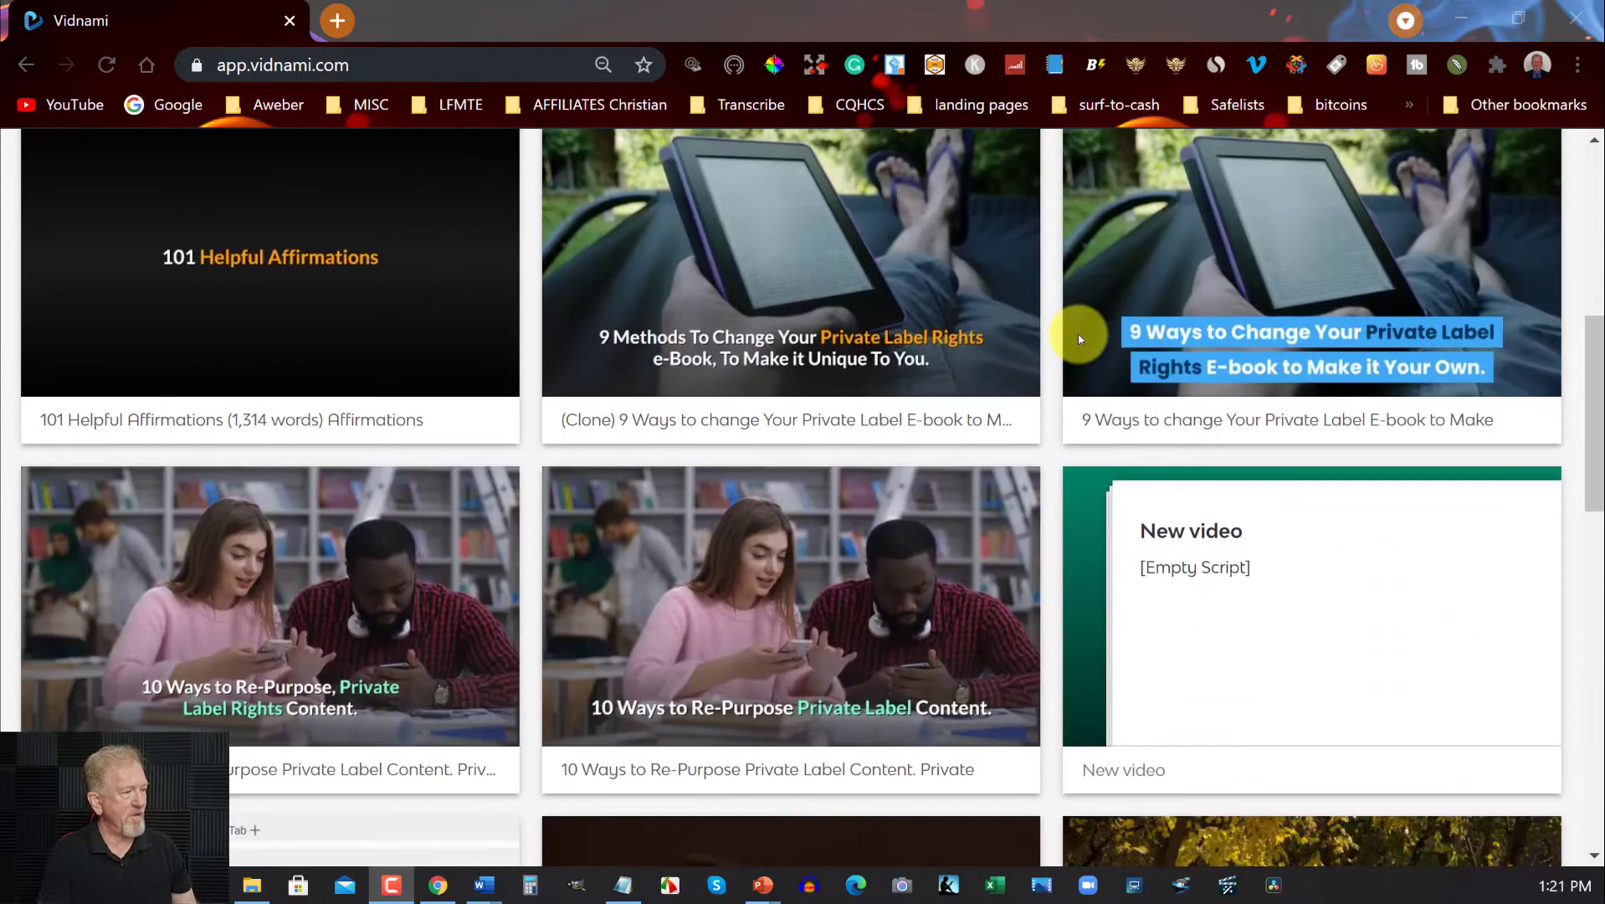
{"action": "scroll", "coordinate": [1079, 338], "scroll_direction": "up", "scroll_amount": 1}
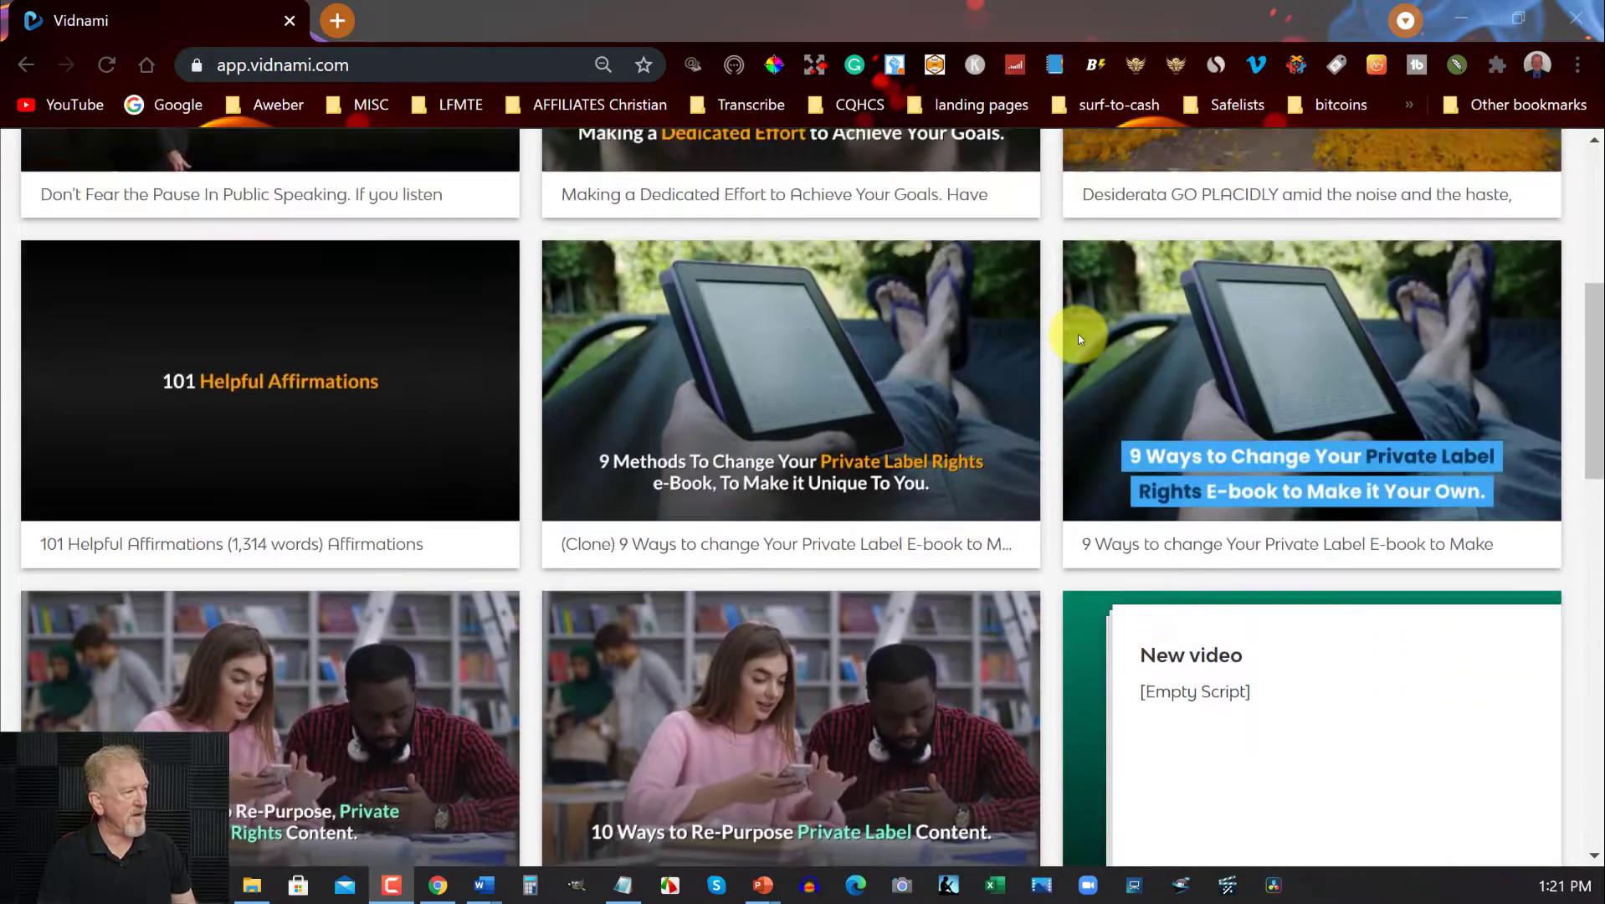
{"action": "scroll", "coordinate": [1079, 338], "scroll_direction": "up", "scroll_amount": 1}
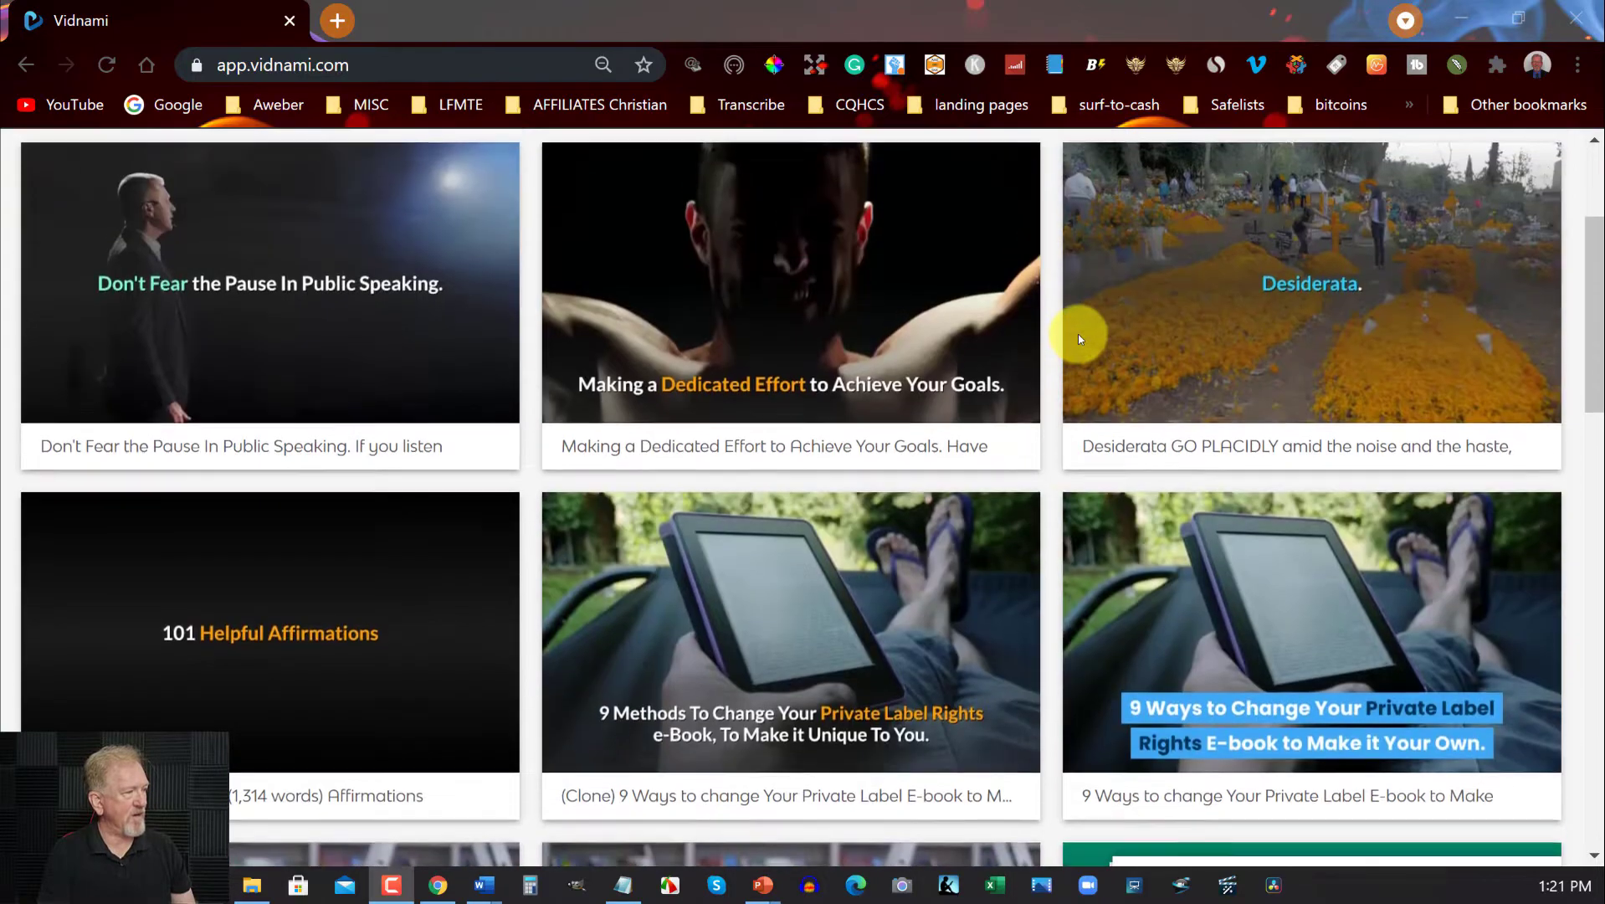
{"action": "scroll", "coordinate": [1079, 338], "scroll_direction": "up", "scroll_amount": 2}
{"action": "scroll", "coordinate": [1079, 339], "scroll_direction": "up", "scroll_amount": 1}
{"action": "mouse_move", "coordinate": [270, 282]}
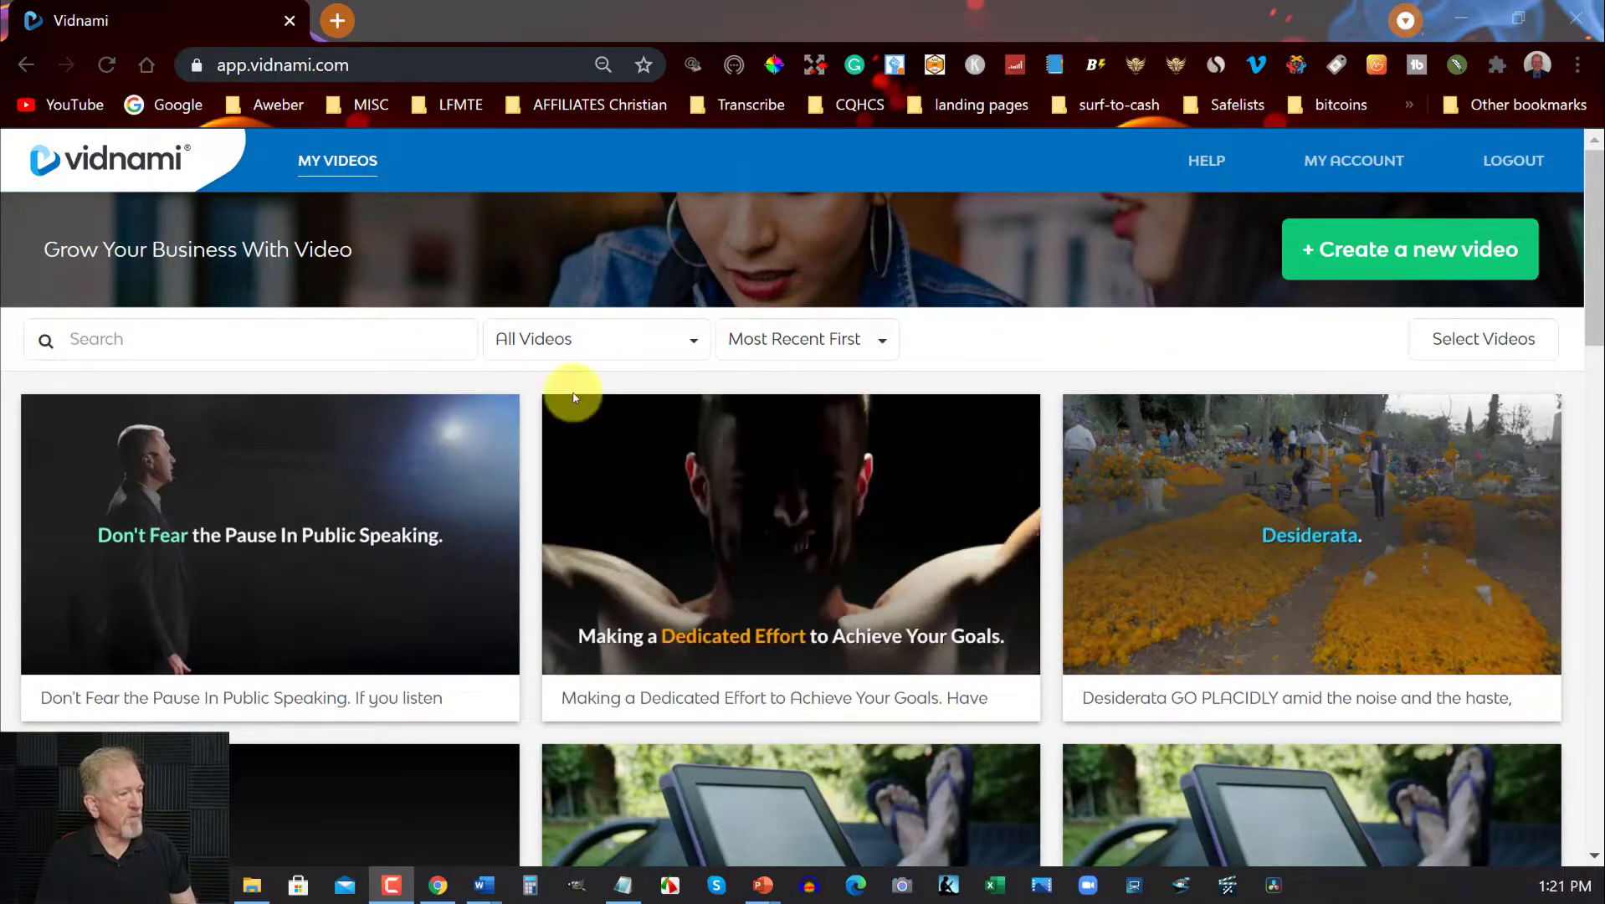
{"action": "mouse_move", "coordinate": [478, 468]}
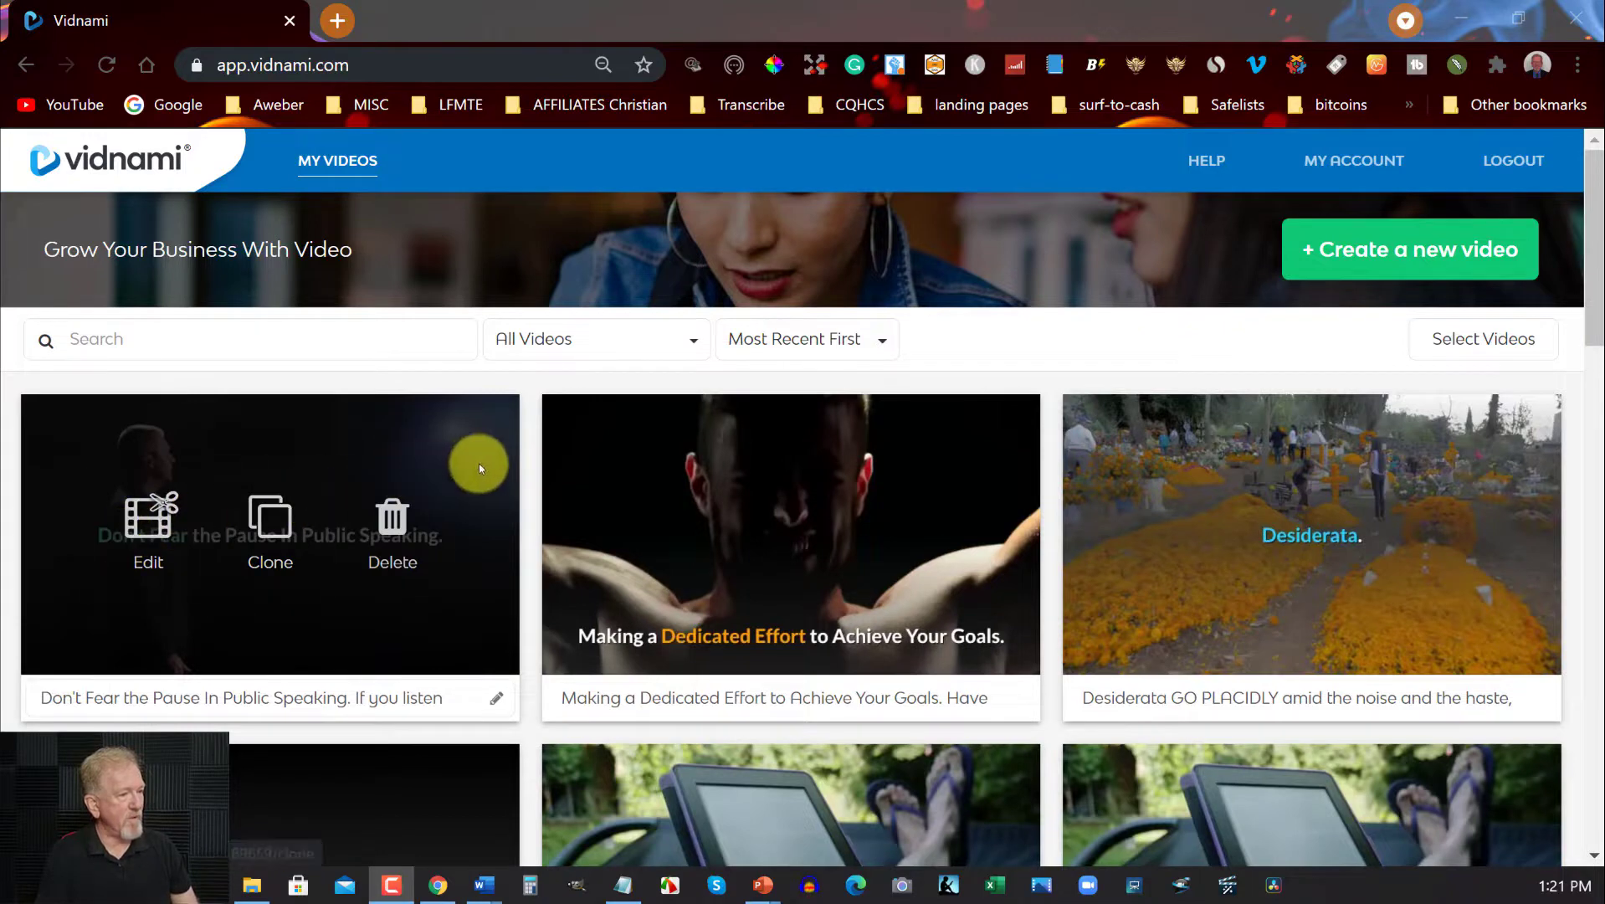
{"action": "scroll", "coordinate": [494, 454], "scroll_direction": "down", "scroll_amount": 1}
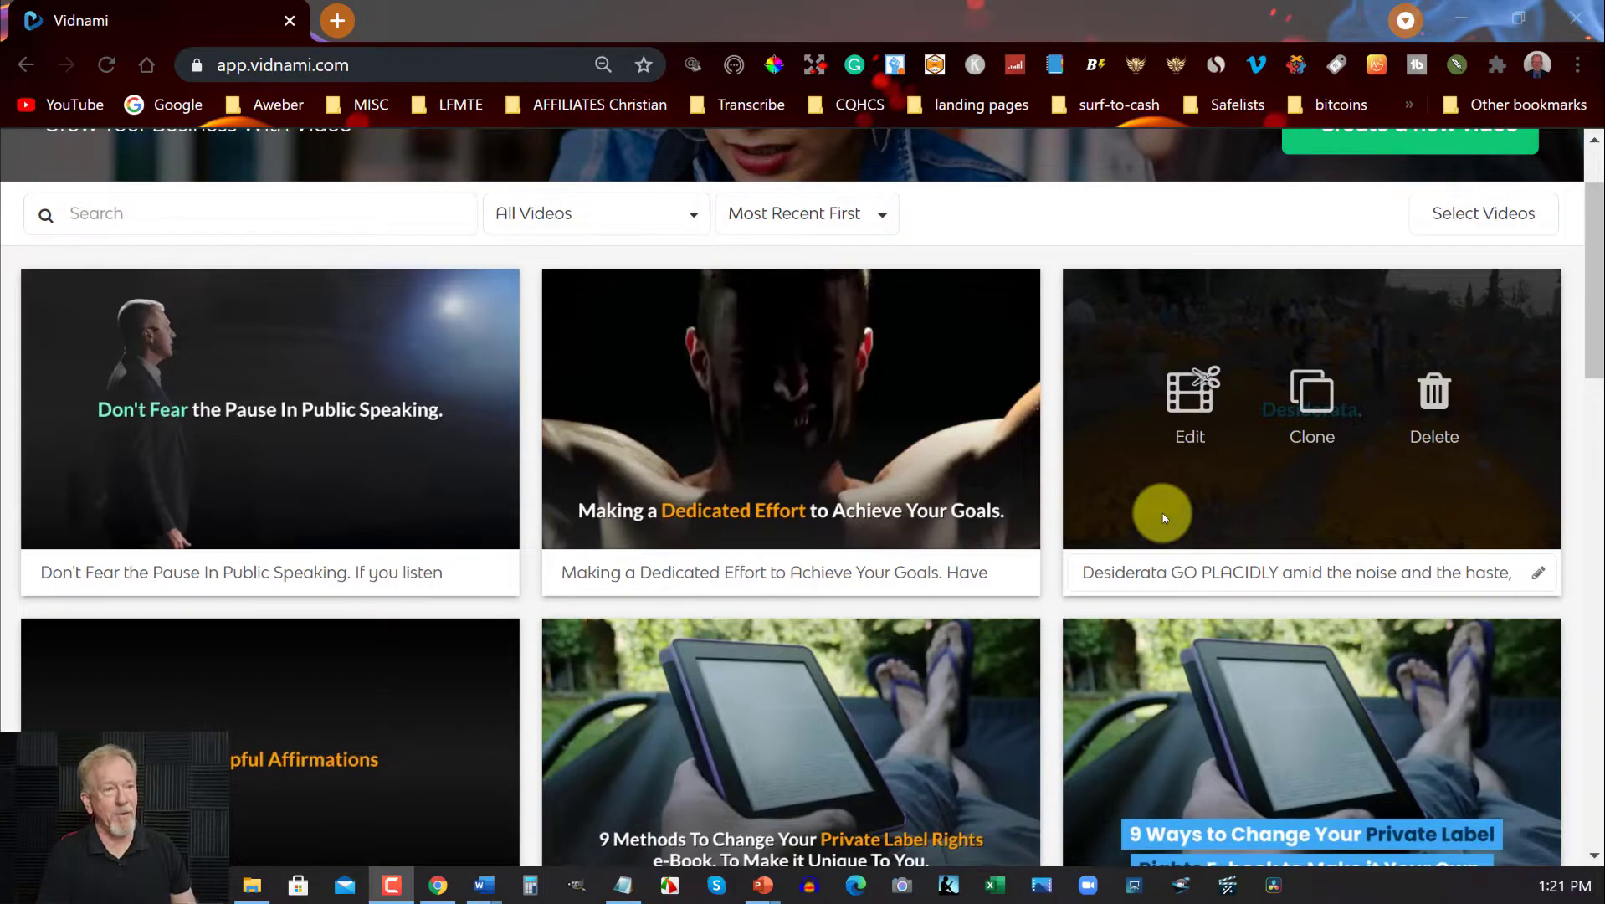
{"action": "scroll", "coordinate": [974, 546], "scroll_direction": "down", "scroll_amount": 2}
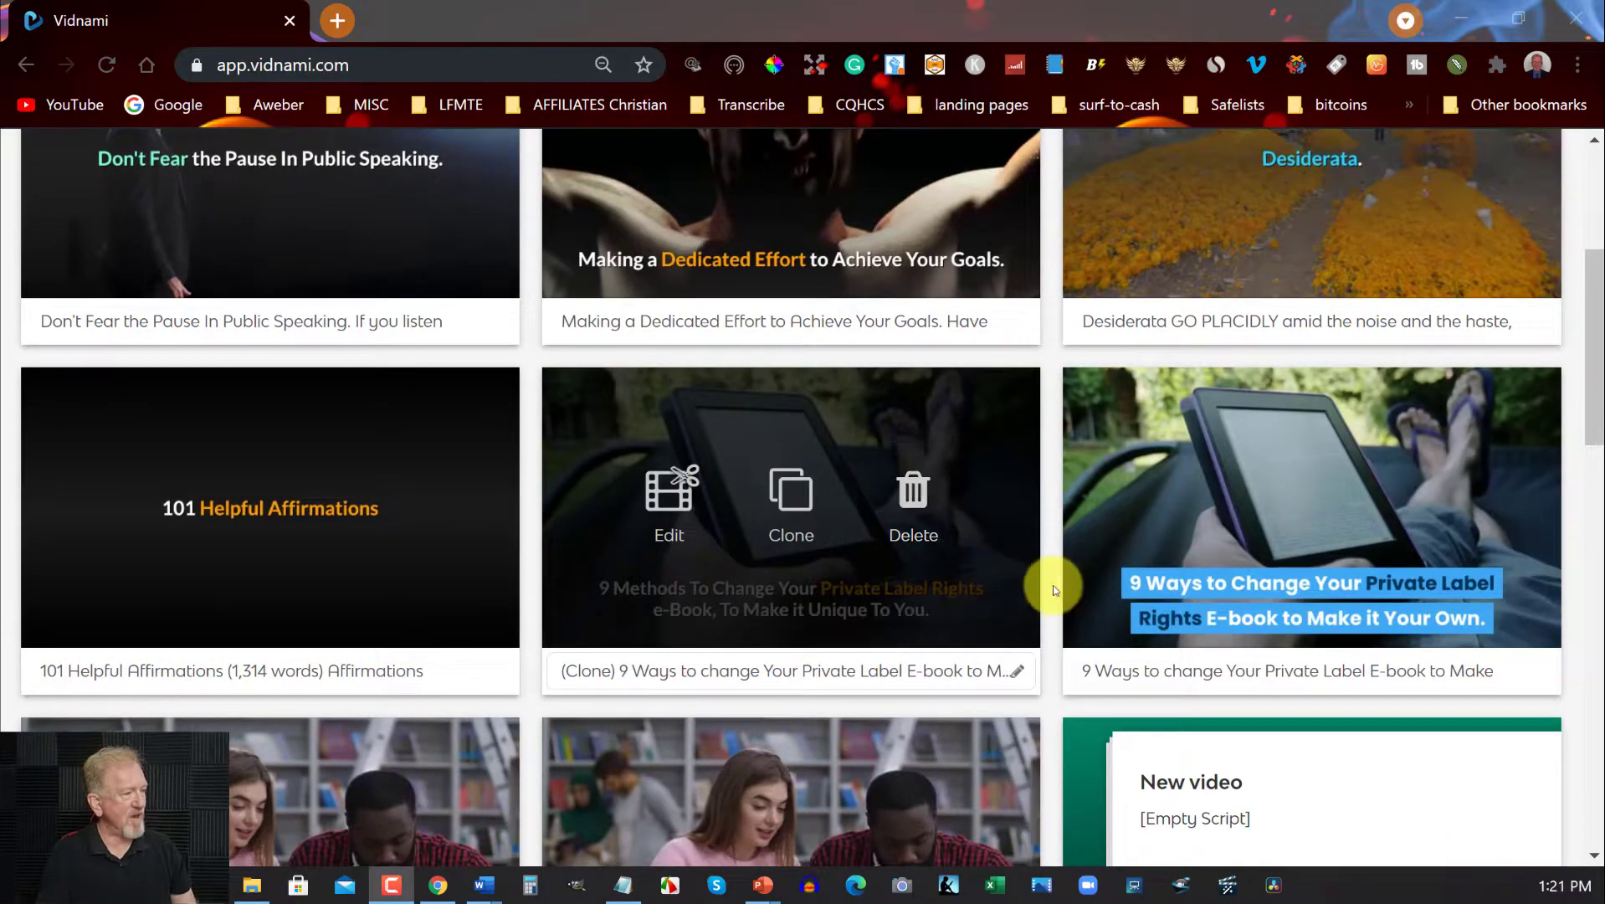
{"action": "scroll", "coordinate": [742, 616], "scroll_direction": "down", "scroll_amount": 2}
{"action": "scroll", "coordinate": [563, 635], "scroll_direction": "down", "scroll_amount": 2}
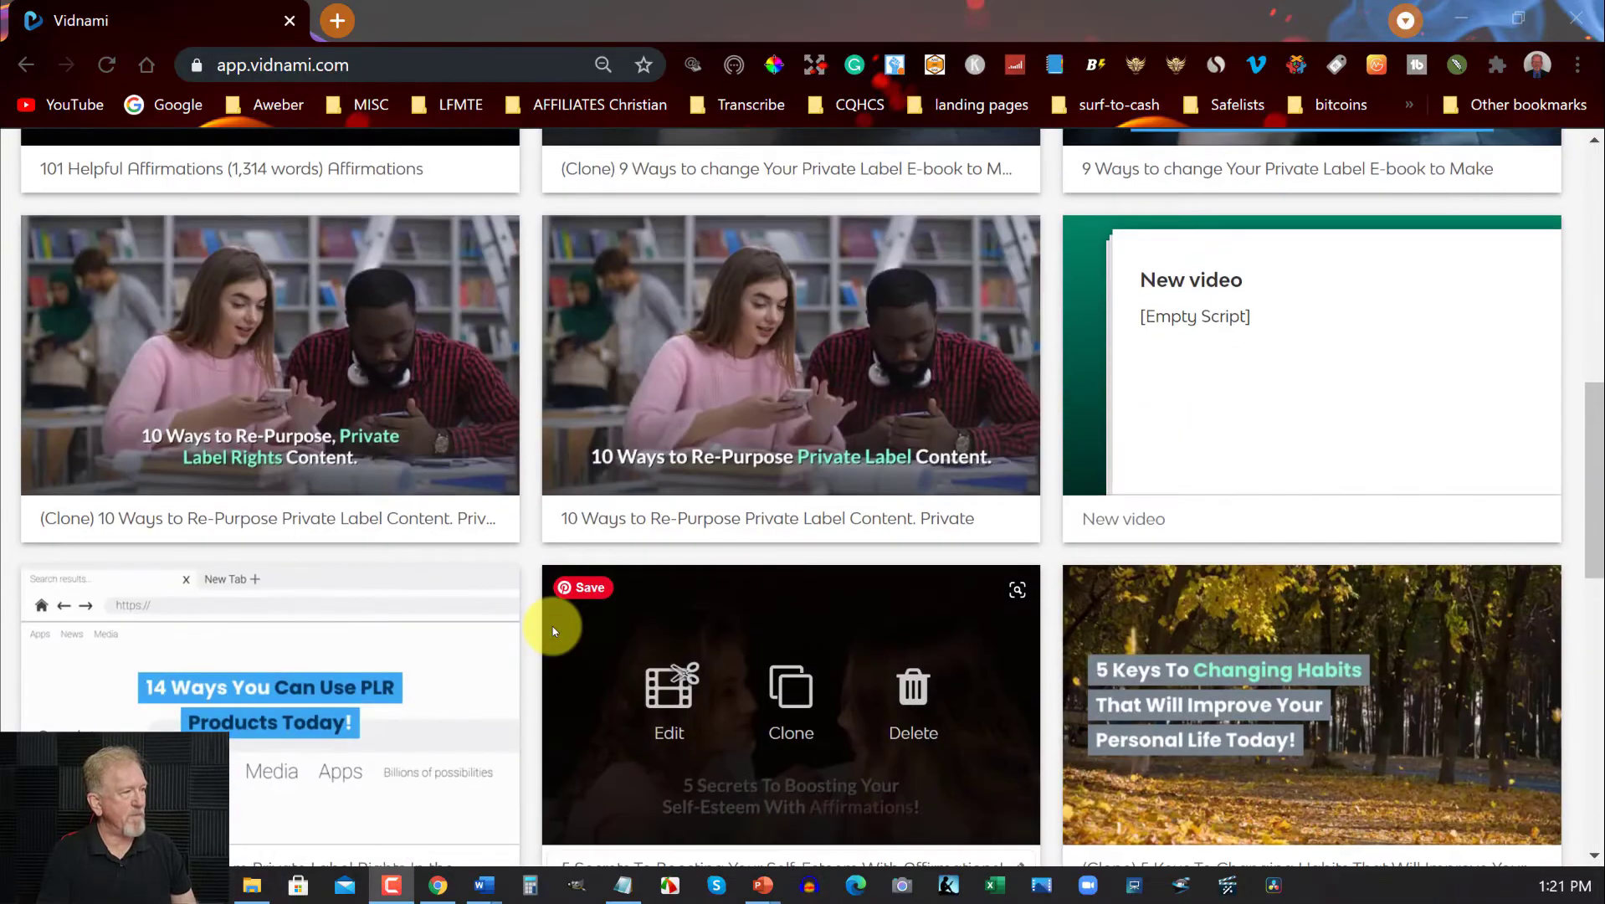
{"action": "scroll", "coordinate": [546, 621], "scroll_direction": "up", "scroll_amount": 2}
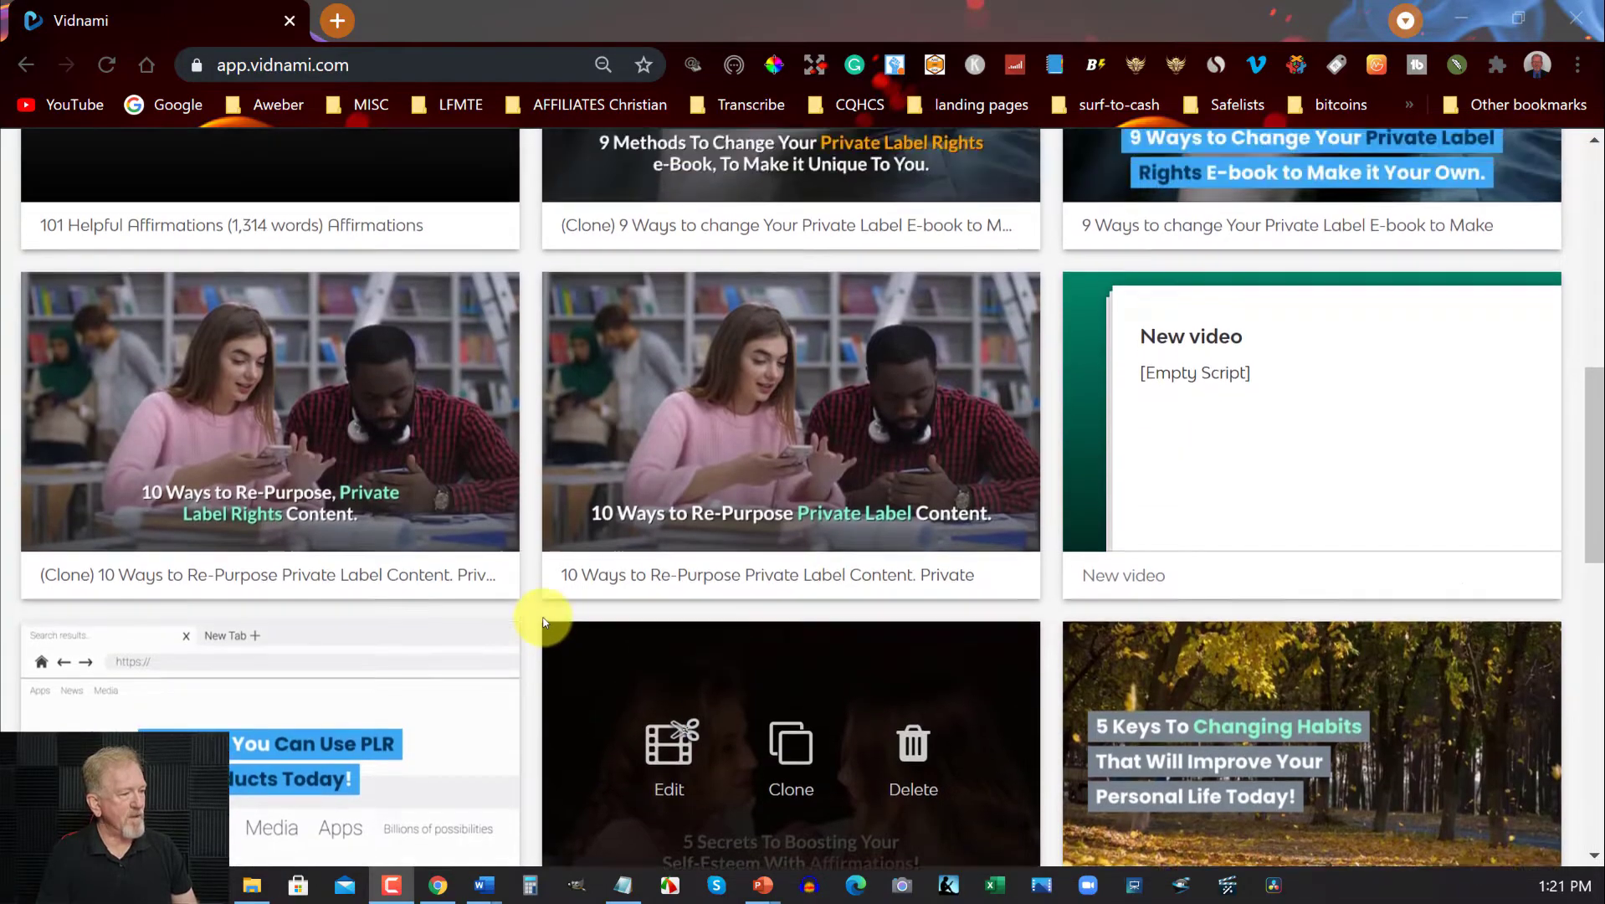
{"action": "scroll", "coordinate": [542, 616], "scroll_direction": "up", "scroll_amount": 5}
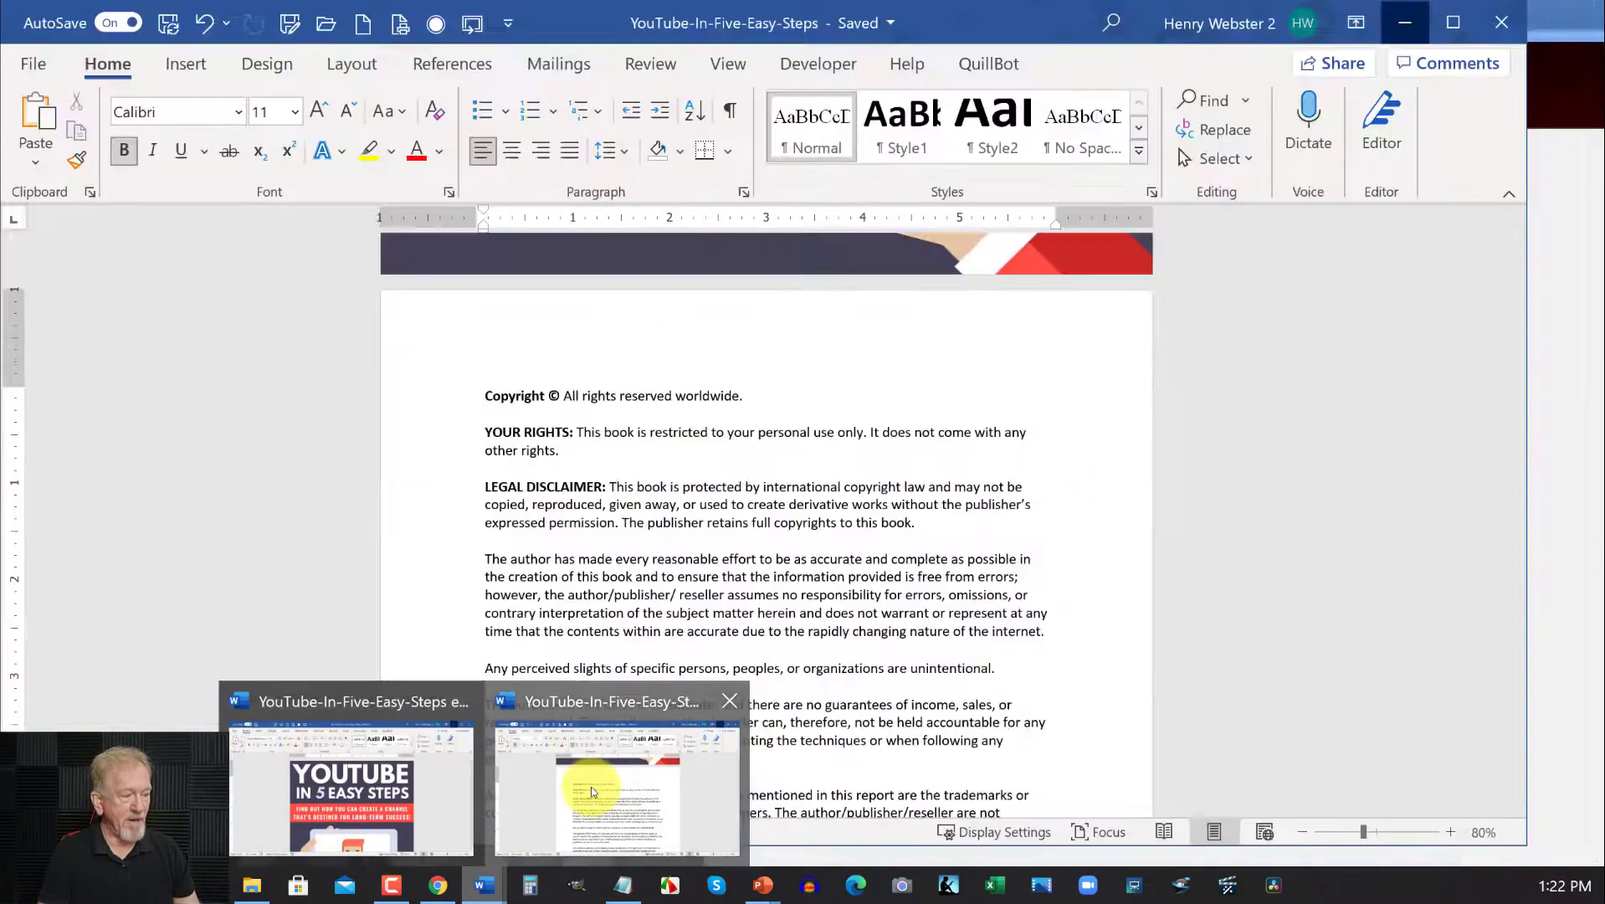
- Copy the full text of the Notepad article 'An Alternative Approach for Overcoming a Sleep Disorder'
{"action": "mouse_move", "coordinate": [483, 886]}
{"action": "left_click", "coordinate": [590, 786]}
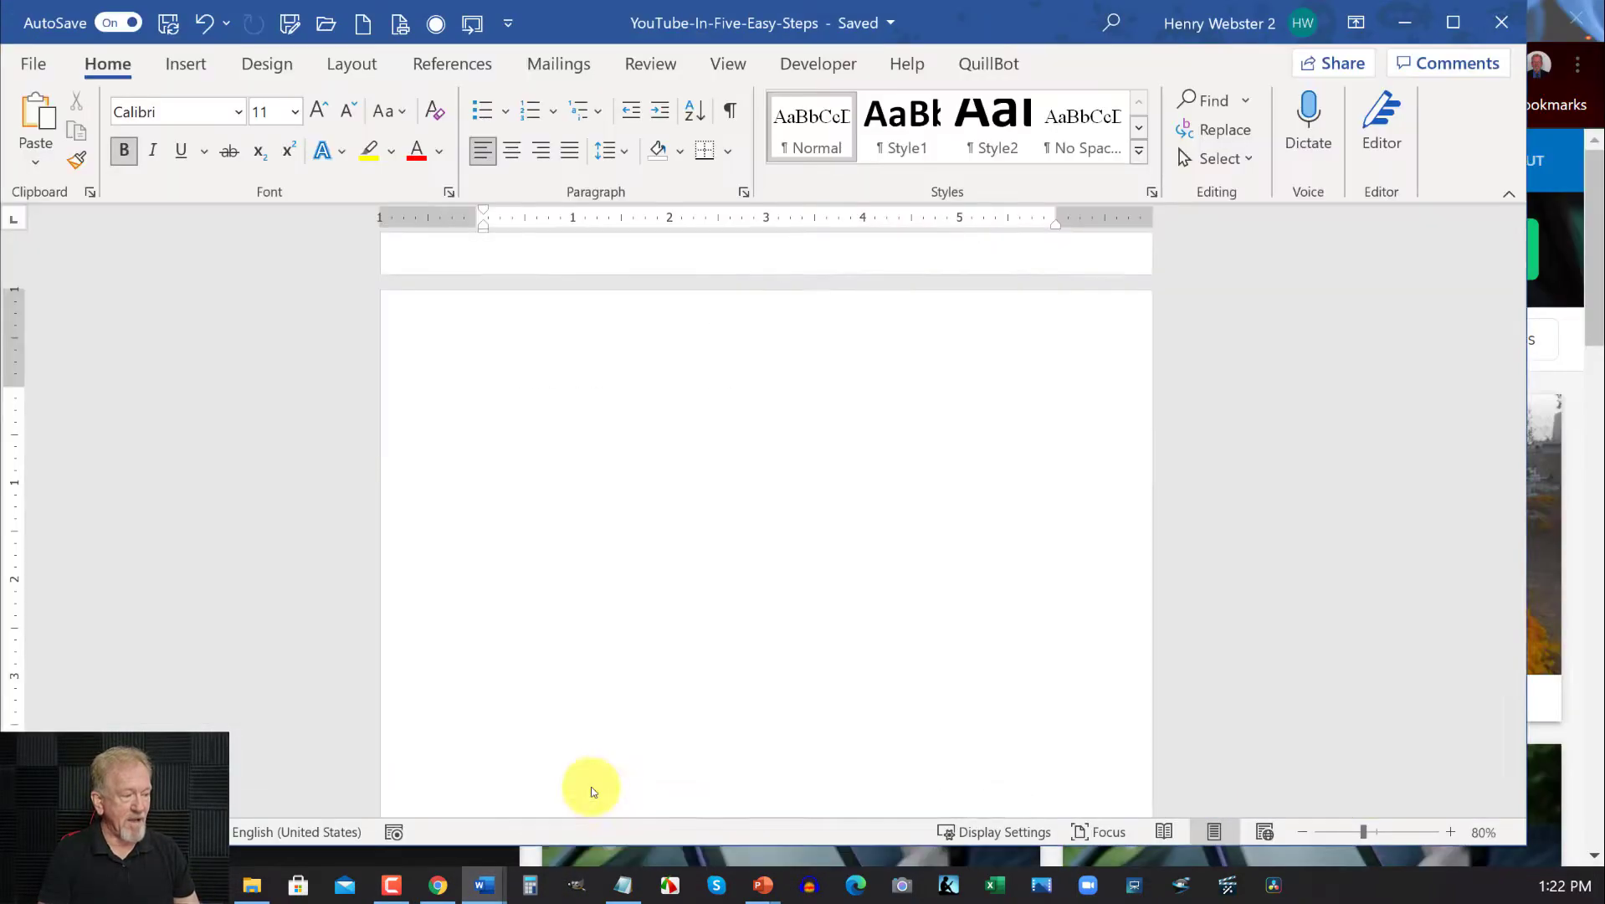
{"action": "left_click", "coordinate": [1404, 23]}
{"action": "left_click", "coordinate": [623, 885]}
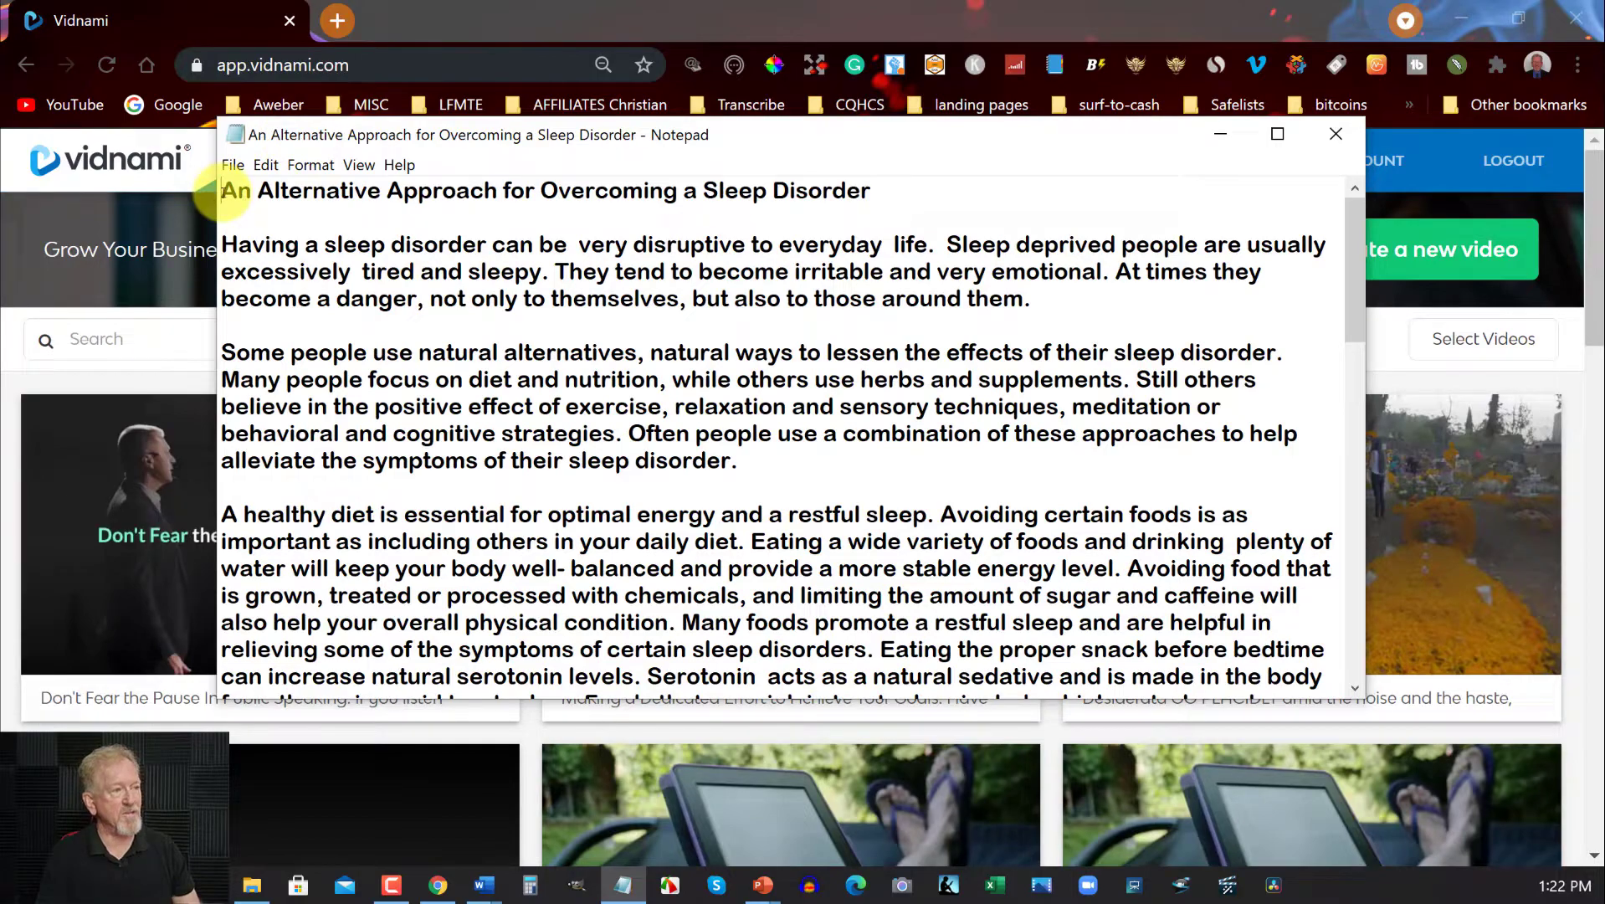
{"action": "mouse_move", "coordinate": [221, 189]}
{"action": "left_mouse_down"}
{"action": "mouse_move", "coordinate": [1017, 736]}
{"action": "mouse_move", "coordinate": [1172, 770]}
{"action": "left_mouse_up"}
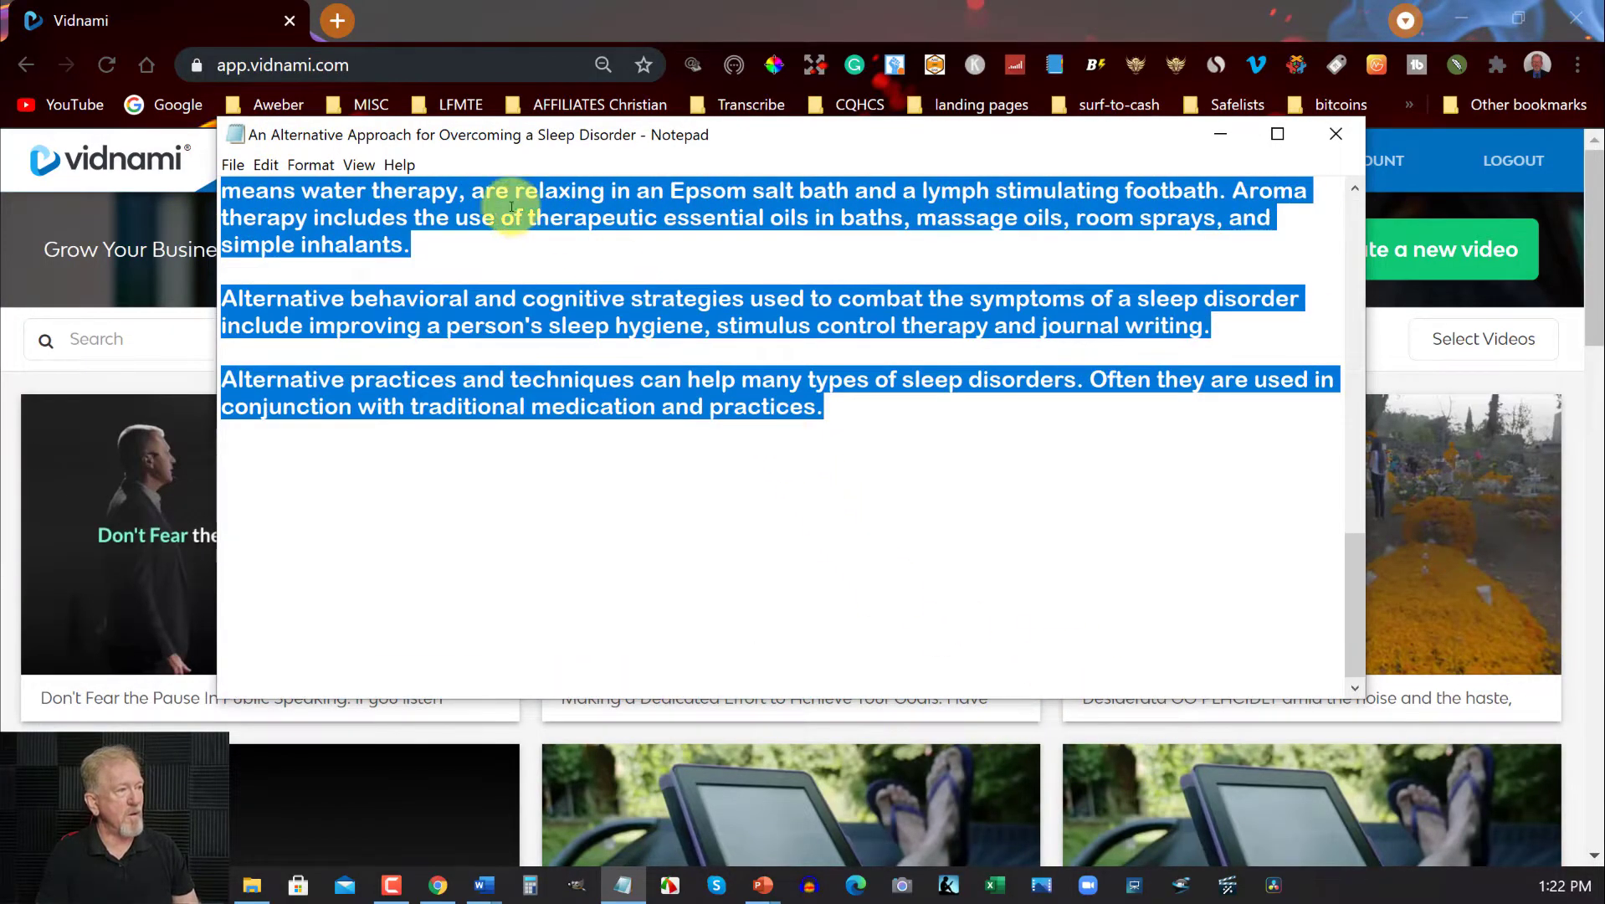
{"action": "scroll", "coordinate": [499, 357], "scroll_direction": "up", "scroll_amount": 6}
{"action": "scroll", "coordinate": [499, 357], "scroll_direction": "up", "scroll_amount": 6}
{"action": "scroll", "coordinate": [501, 359], "scroll_direction": "up", "scroll_amount": 2}
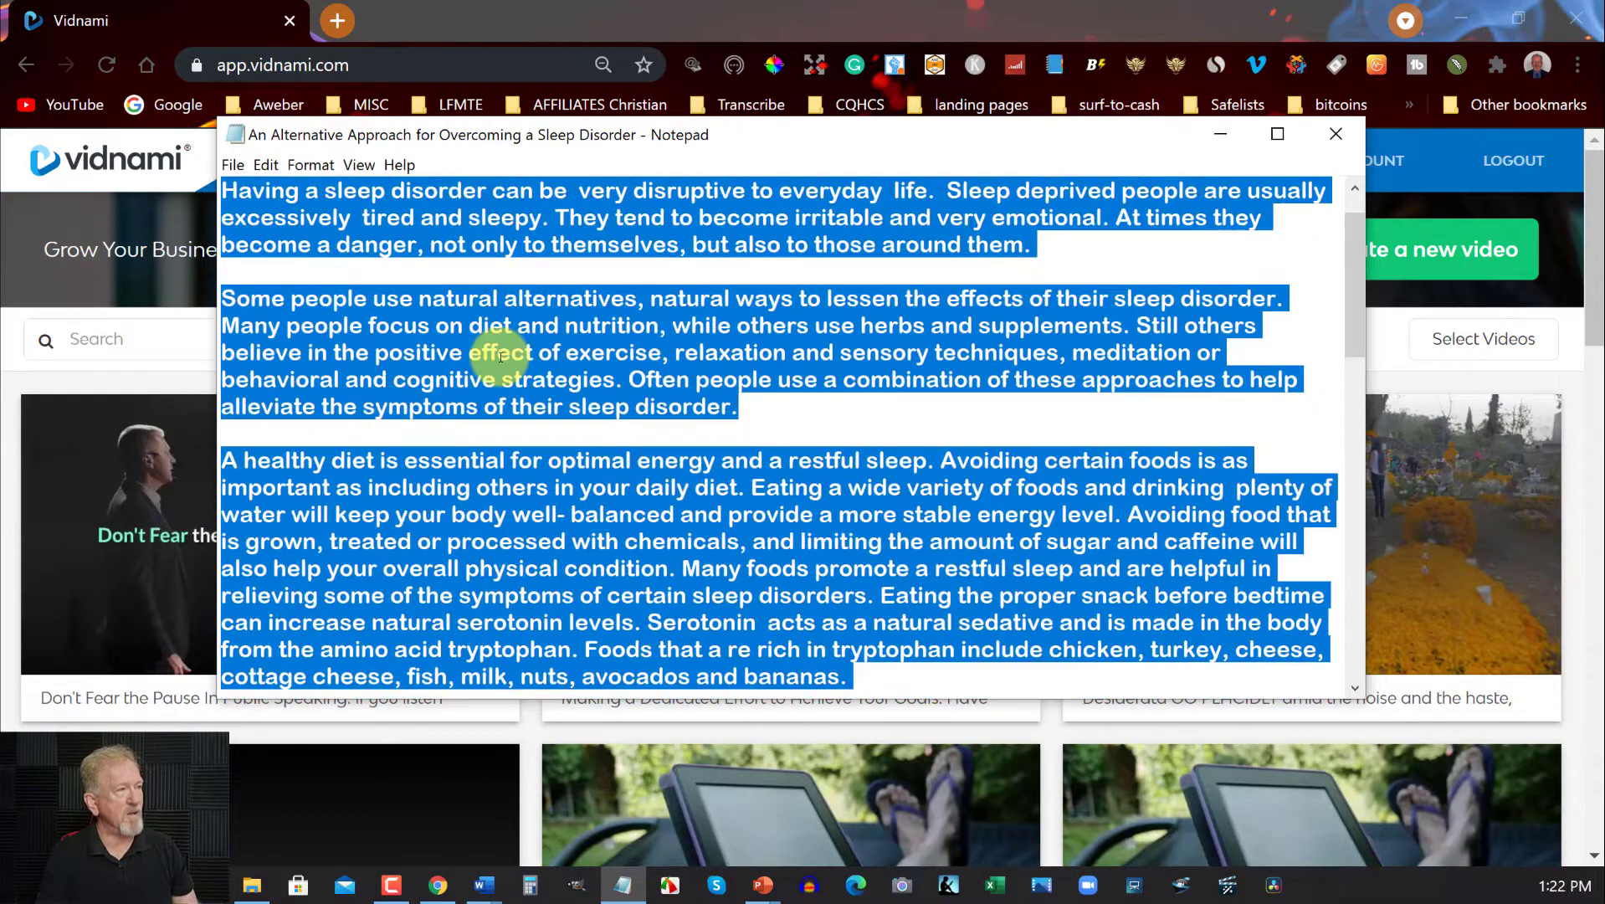
{"action": "scroll", "coordinate": [495, 362], "scroll_direction": "up", "scroll_amount": 1}
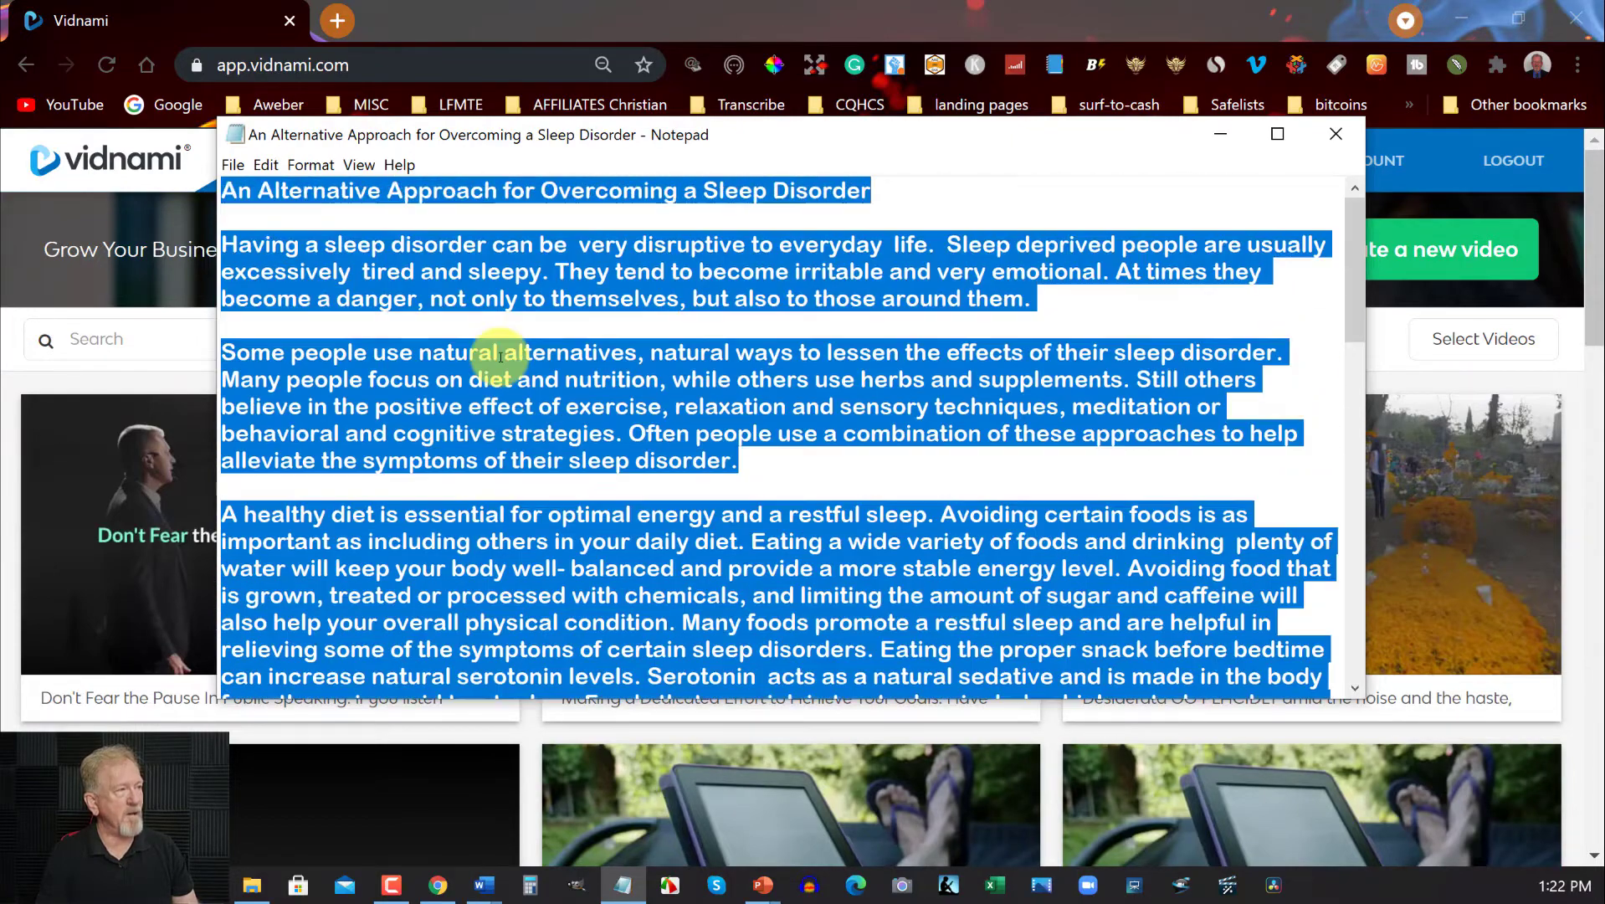
{"action": "right_click", "coordinate": [484, 269]}
{"action": "left_click", "coordinate": [527, 334]}
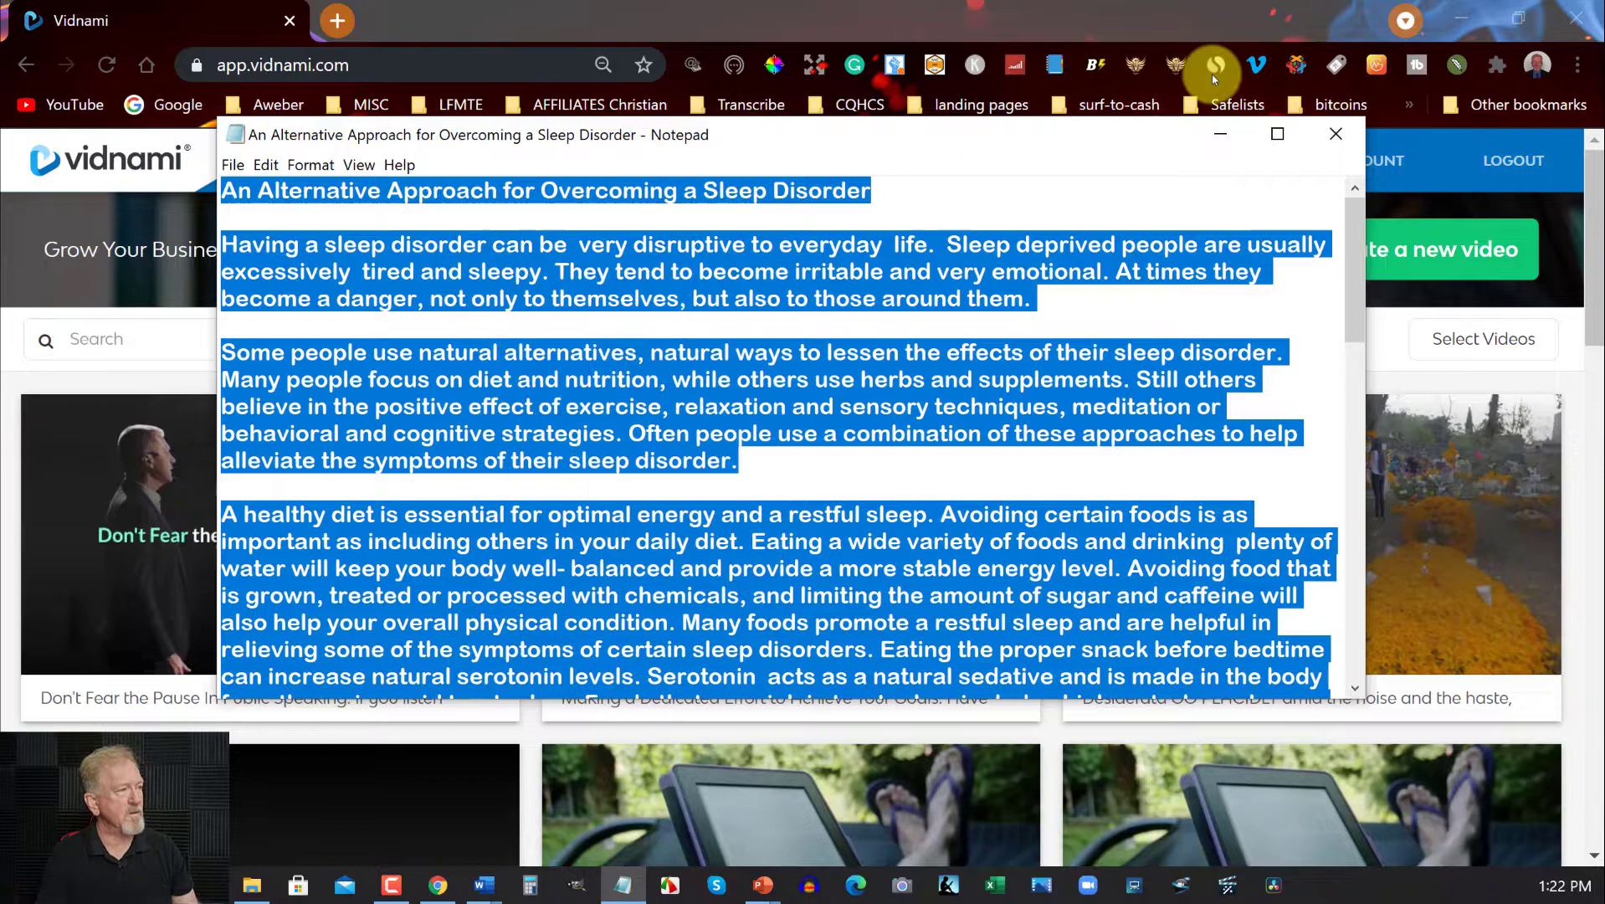
- Start a new Course/Training Video using the Viral Orange template
{"action": "left_click", "coordinate": [1221, 133]}
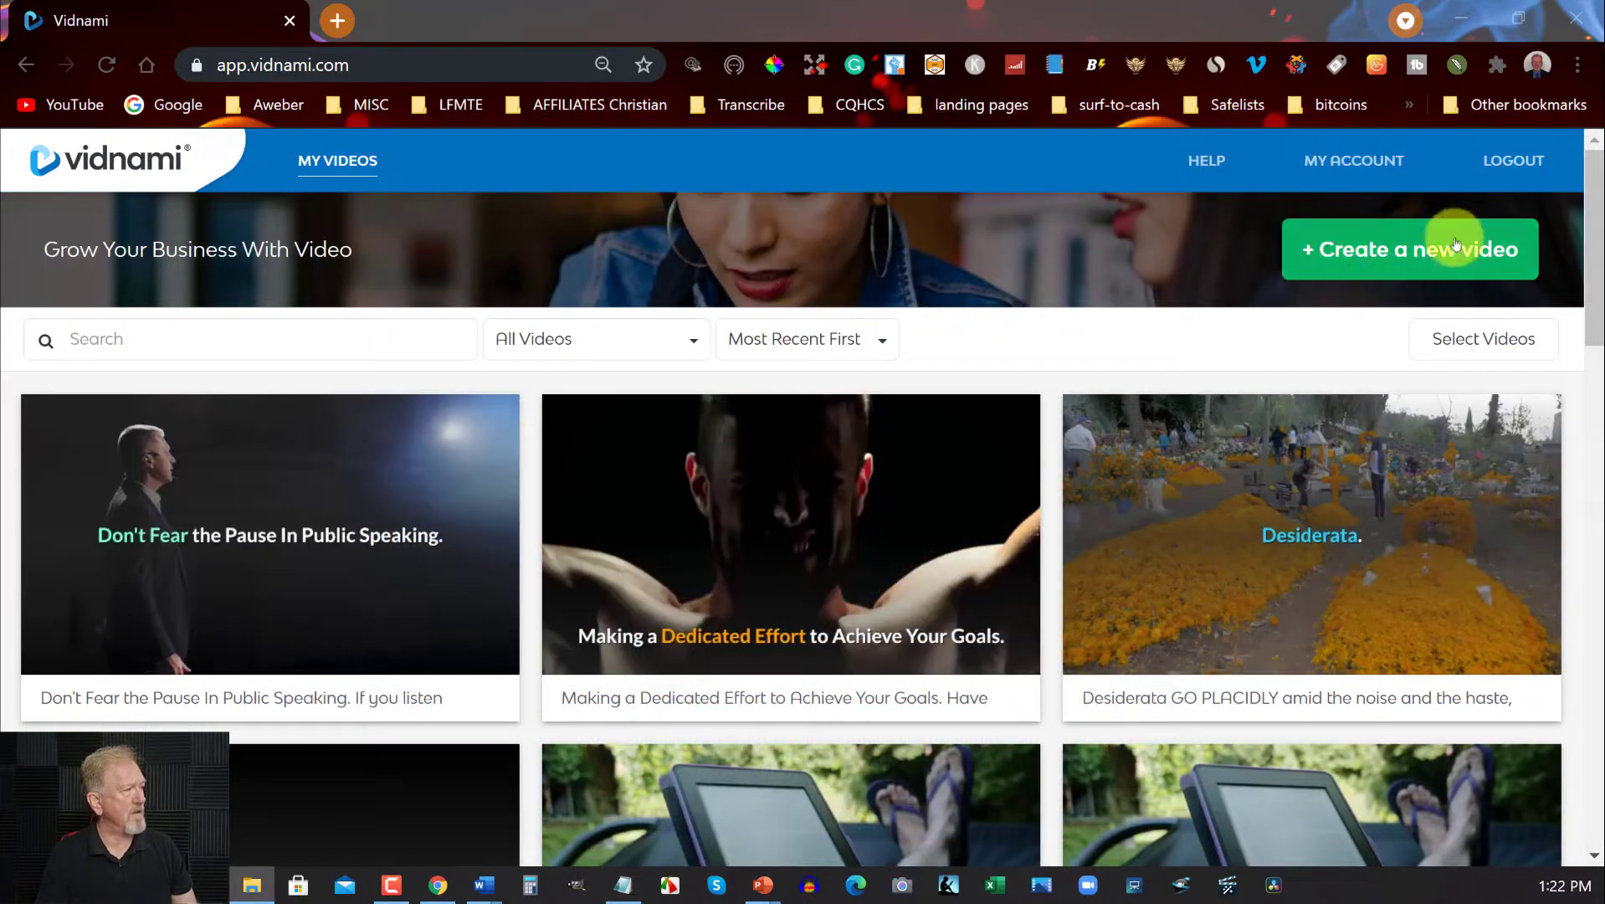
{"action": "left_click", "coordinate": [1456, 247]}
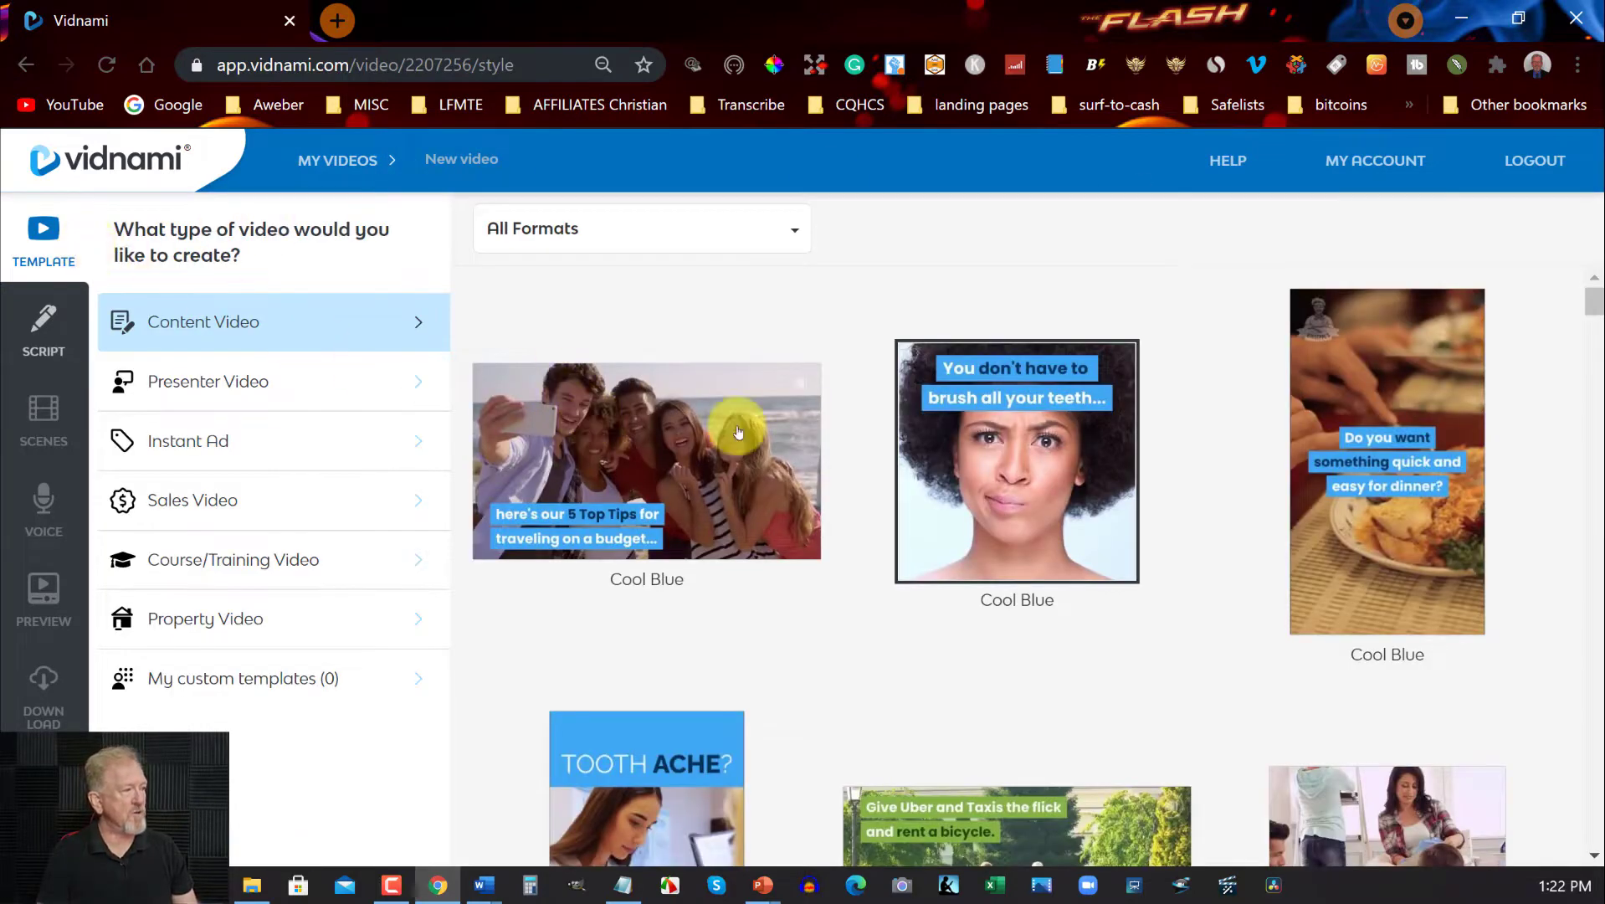
{"action": "scroll", "coordinate": [1376, 399], "scroll_direction": "down", "scroll_amount": 1}
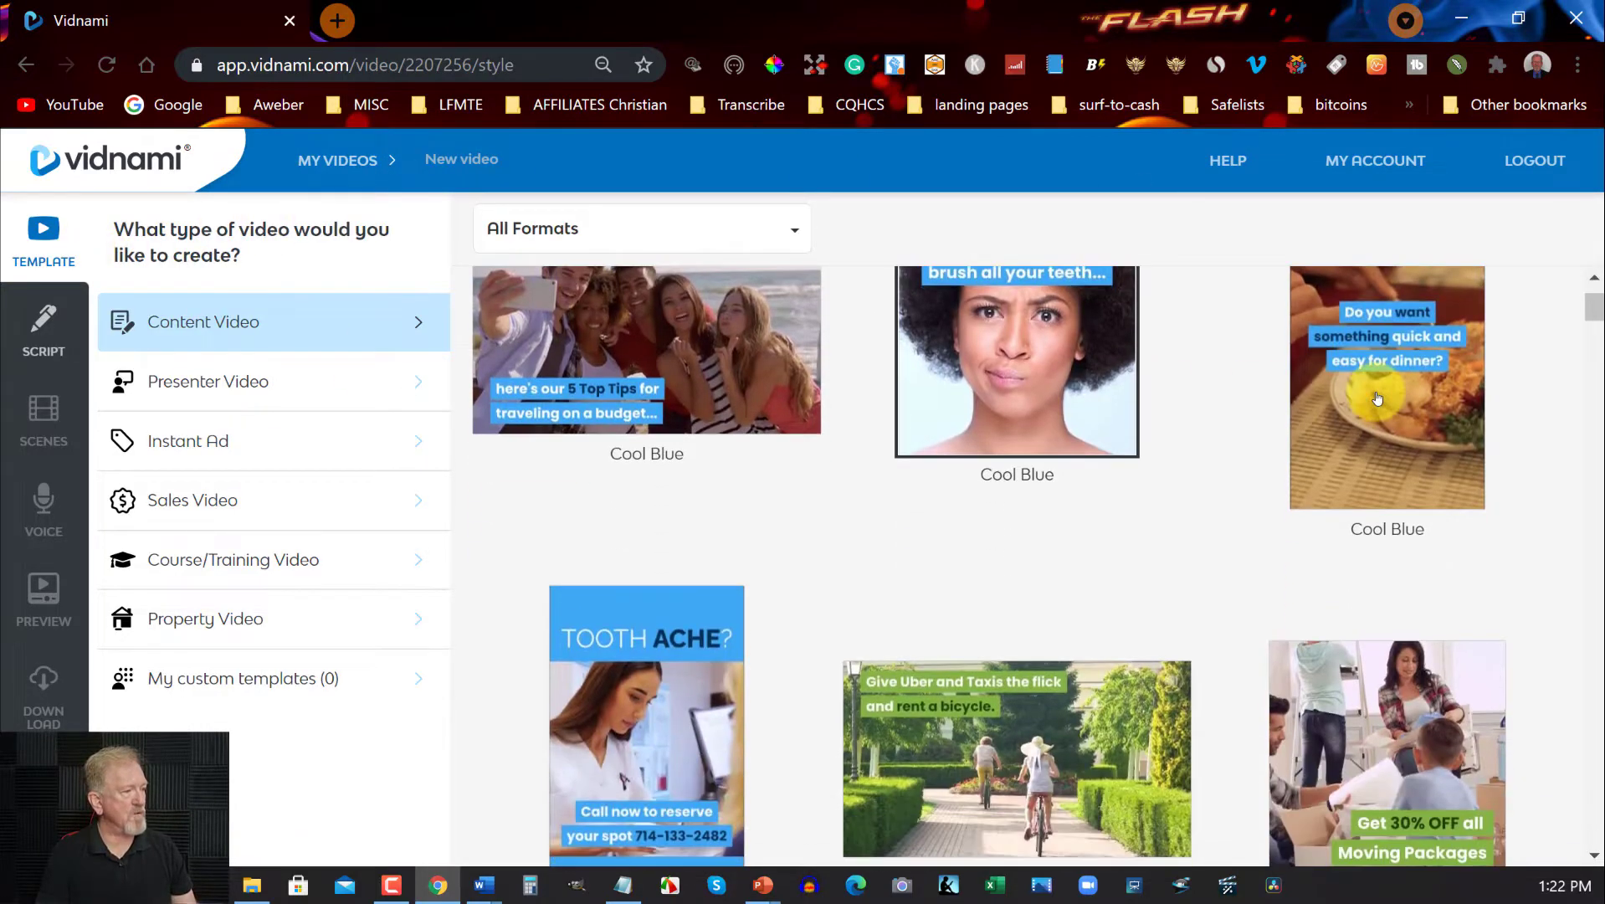
{"action": "scroll", "coordinate": [1376, 399], "scroll_direction": "up", "scroll_amount": 1}
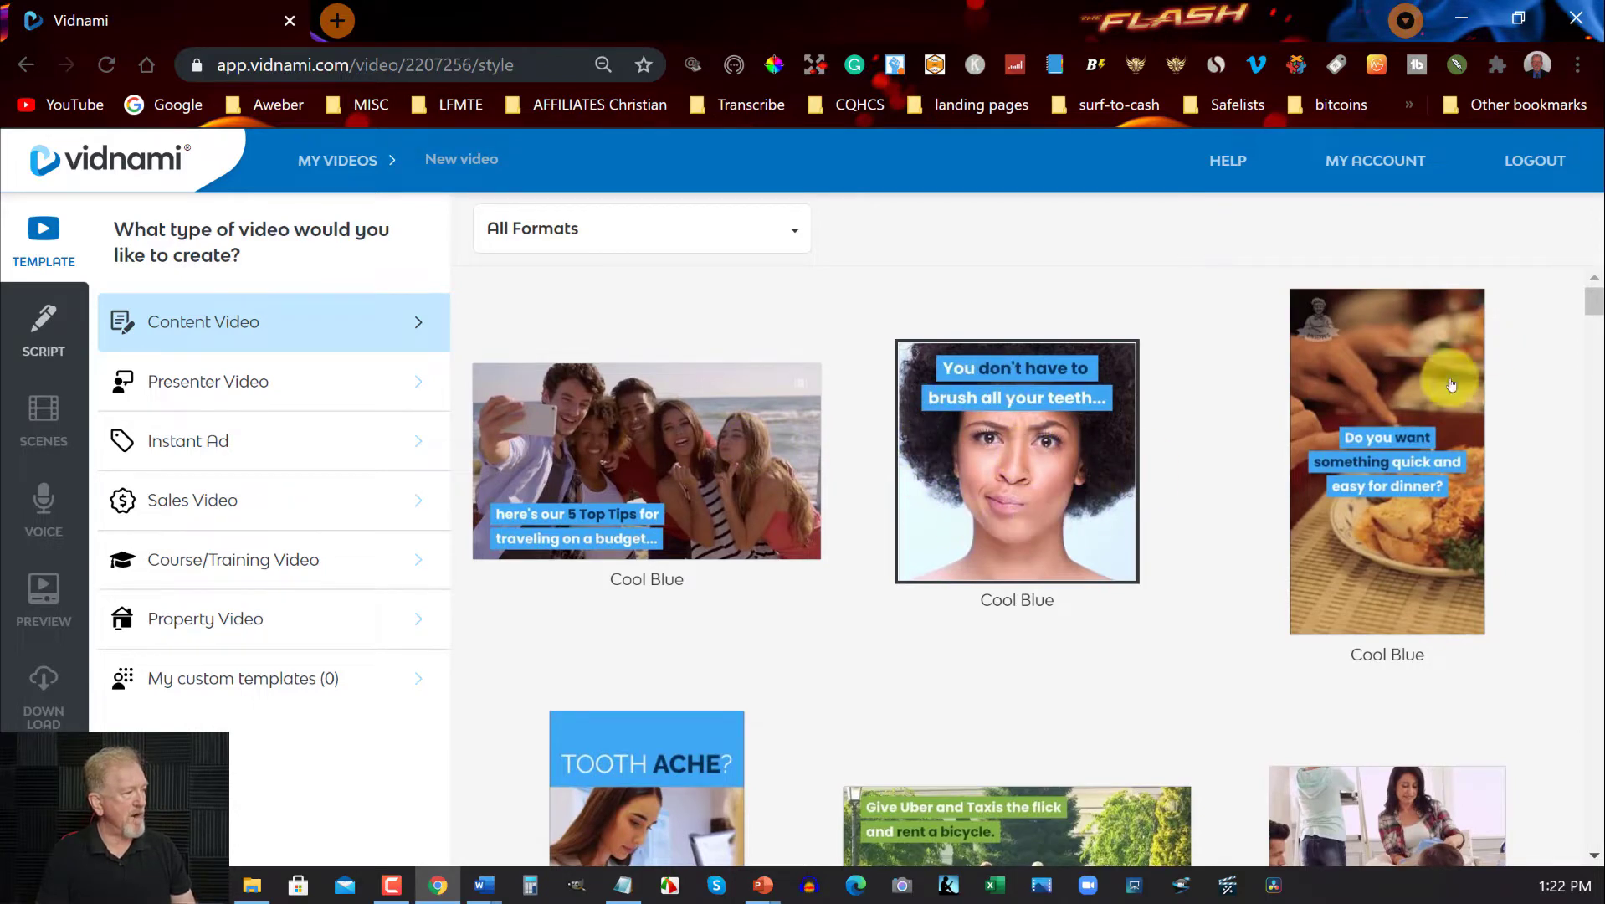
{"action": "scroll", "coordinate": [1401, 454], "scroll_direction": "down", "scroll_amount": 2}
{"action": "scroll", "coordinate": [1401, 455], "scroll_direction": "down", "scroll_amount": 2}
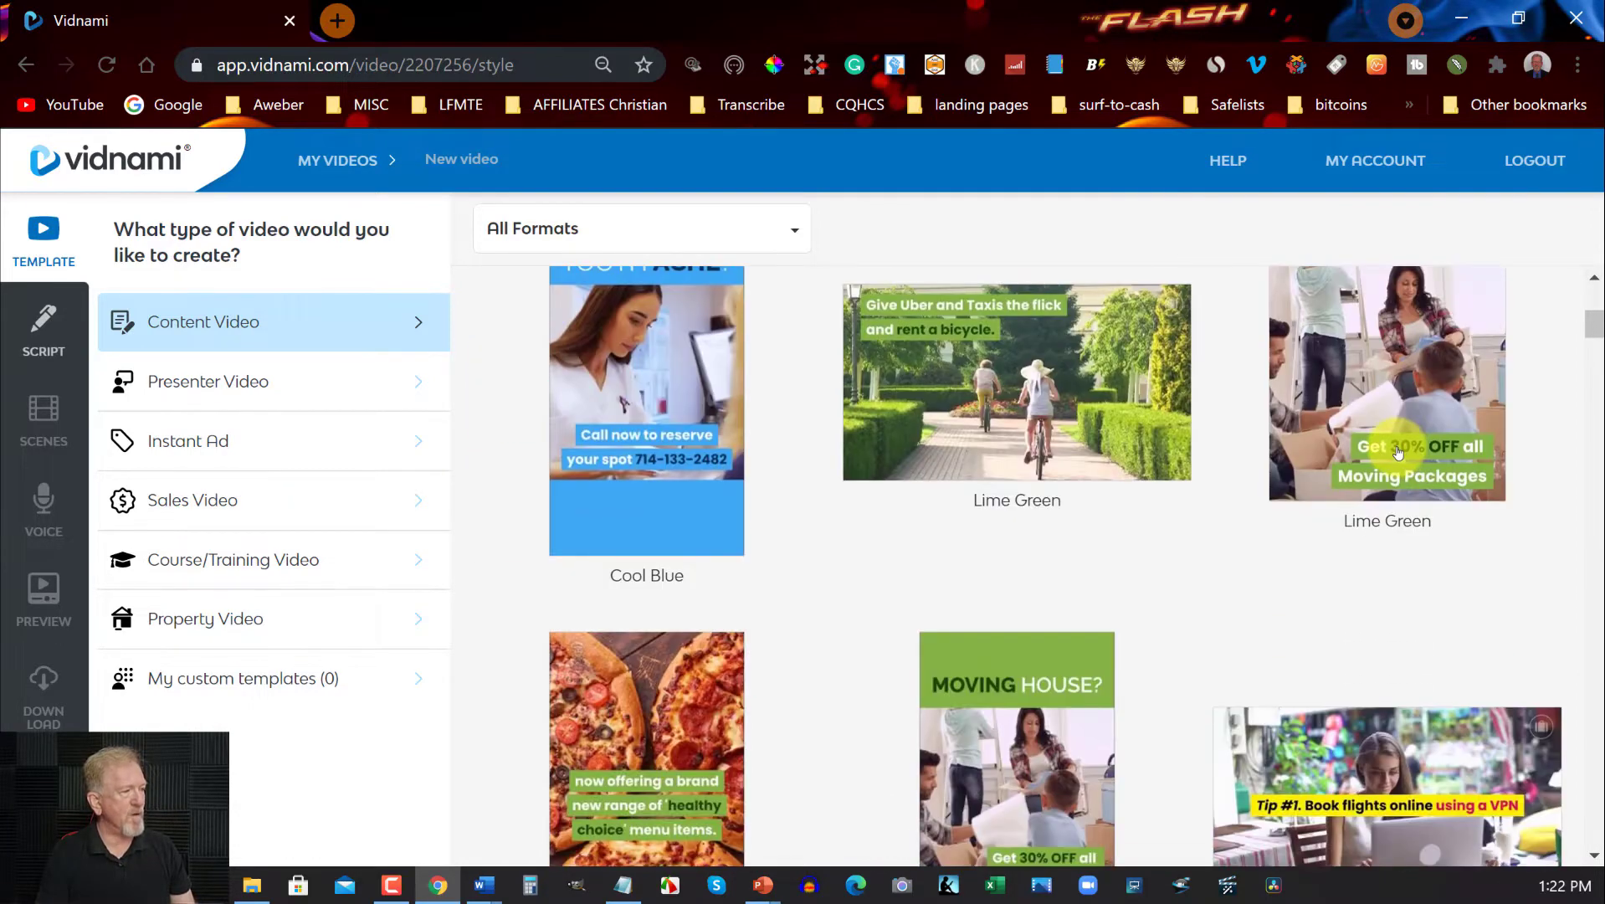
{"action": "left_click", "coordinate": [176, 558]}
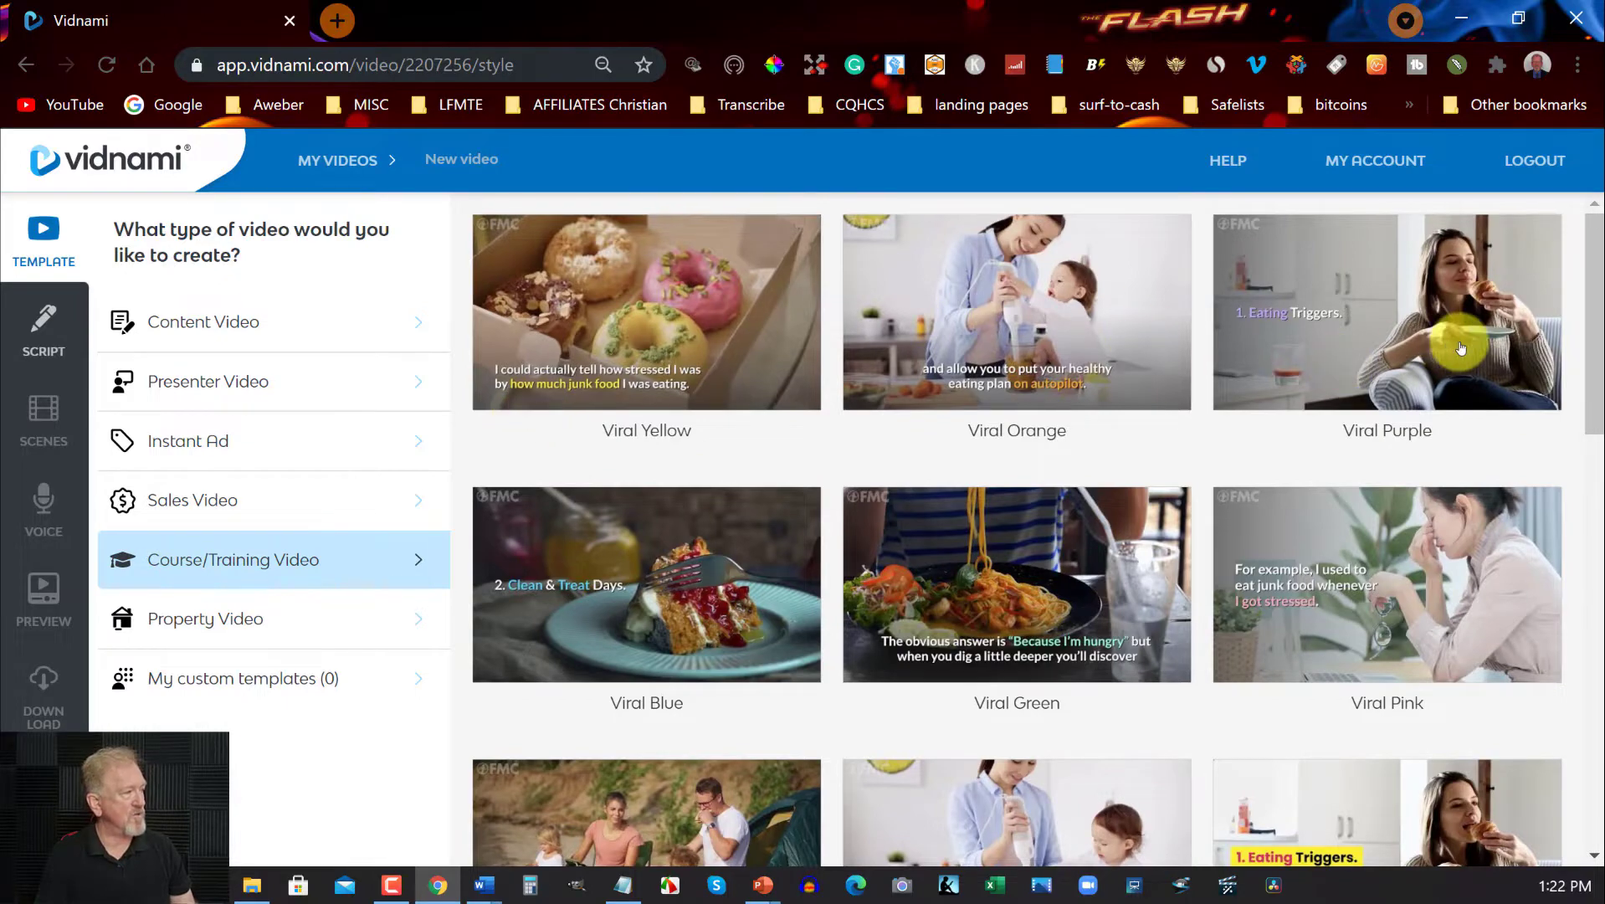
{"action": "scroll", "coordinate": [1254, 603], "scroll_direction": "down", "scroll_amount": 3}
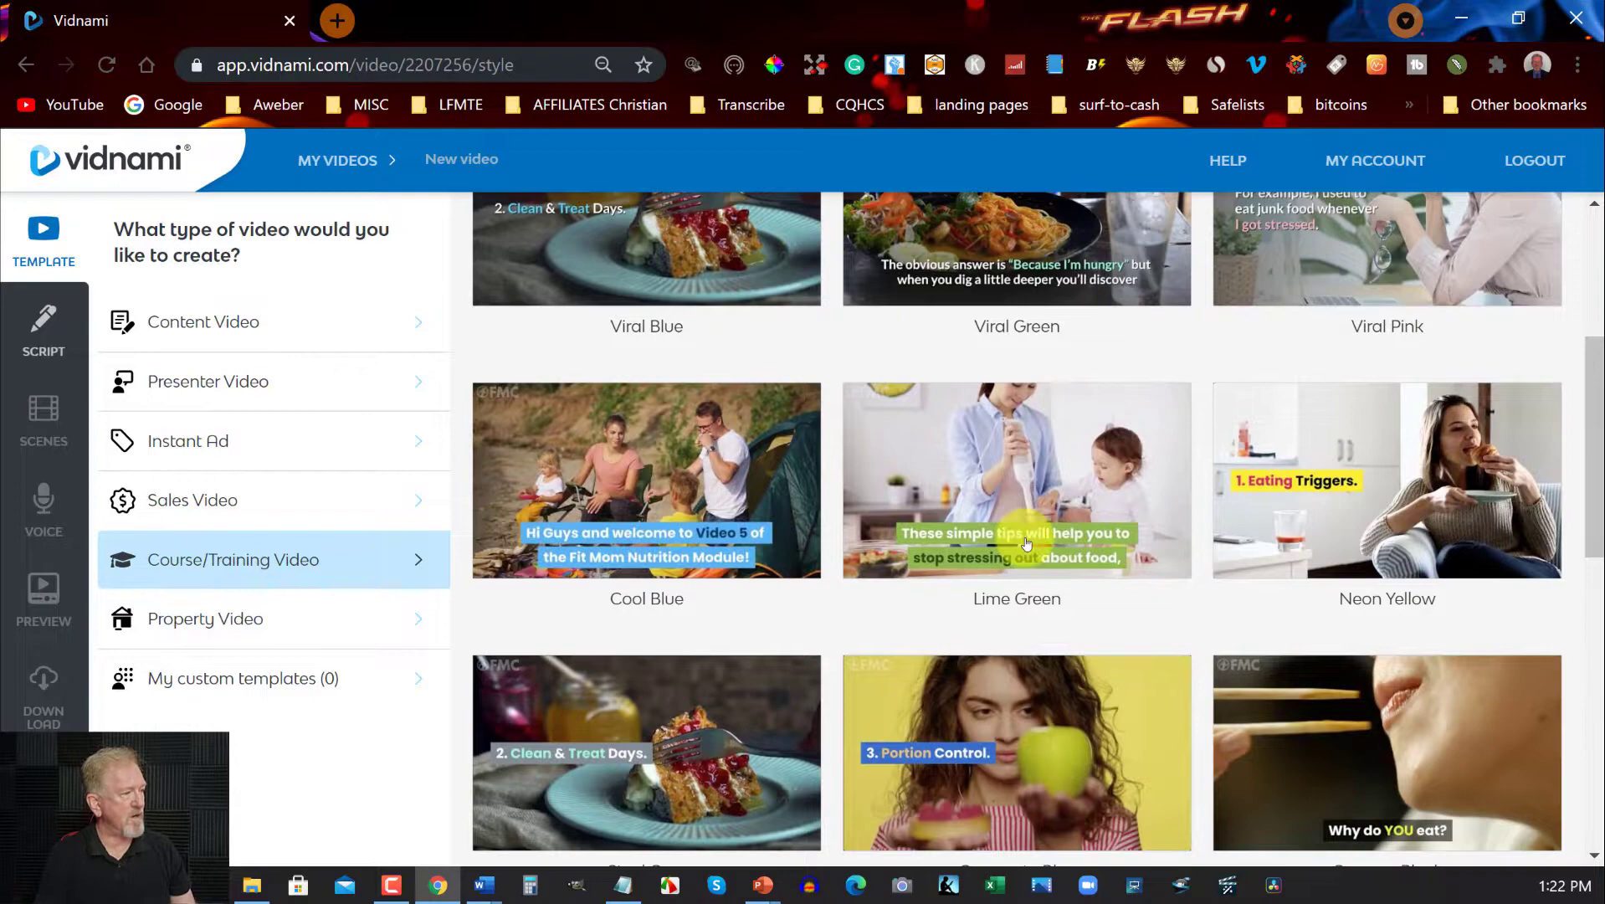
{"action": "scroll", "coordinate": [1376, 469], "scroll_direction": "up", "scroll_amount": 3}
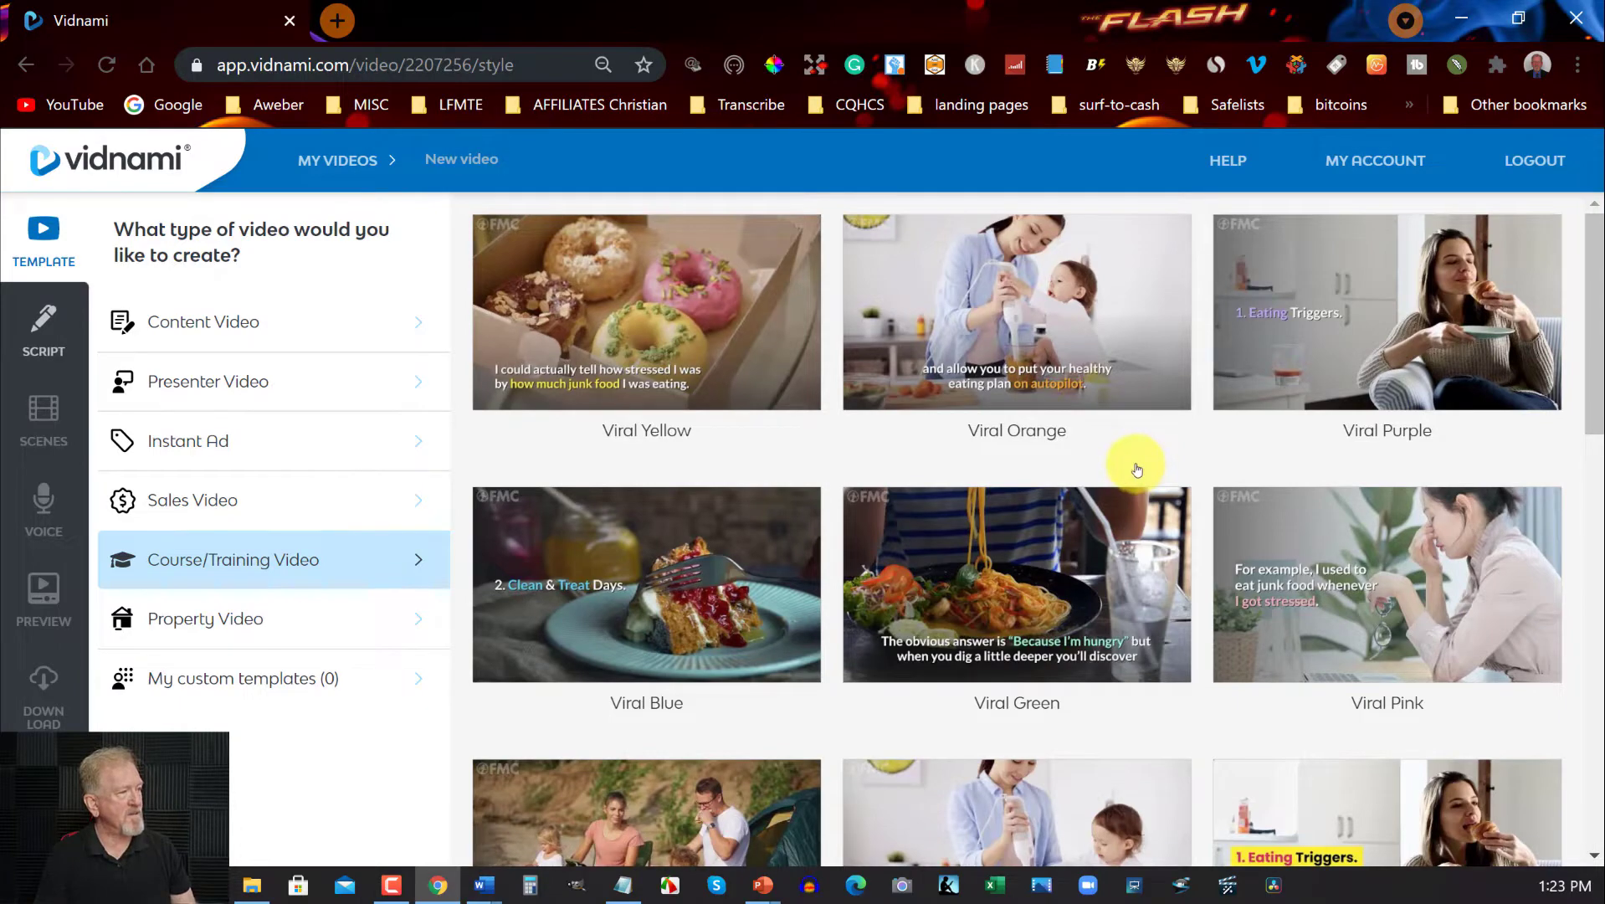
{"action": "scroll", "coordinate": [1157, 460], "scroll_direction": "down", "scroll_amount": 5}
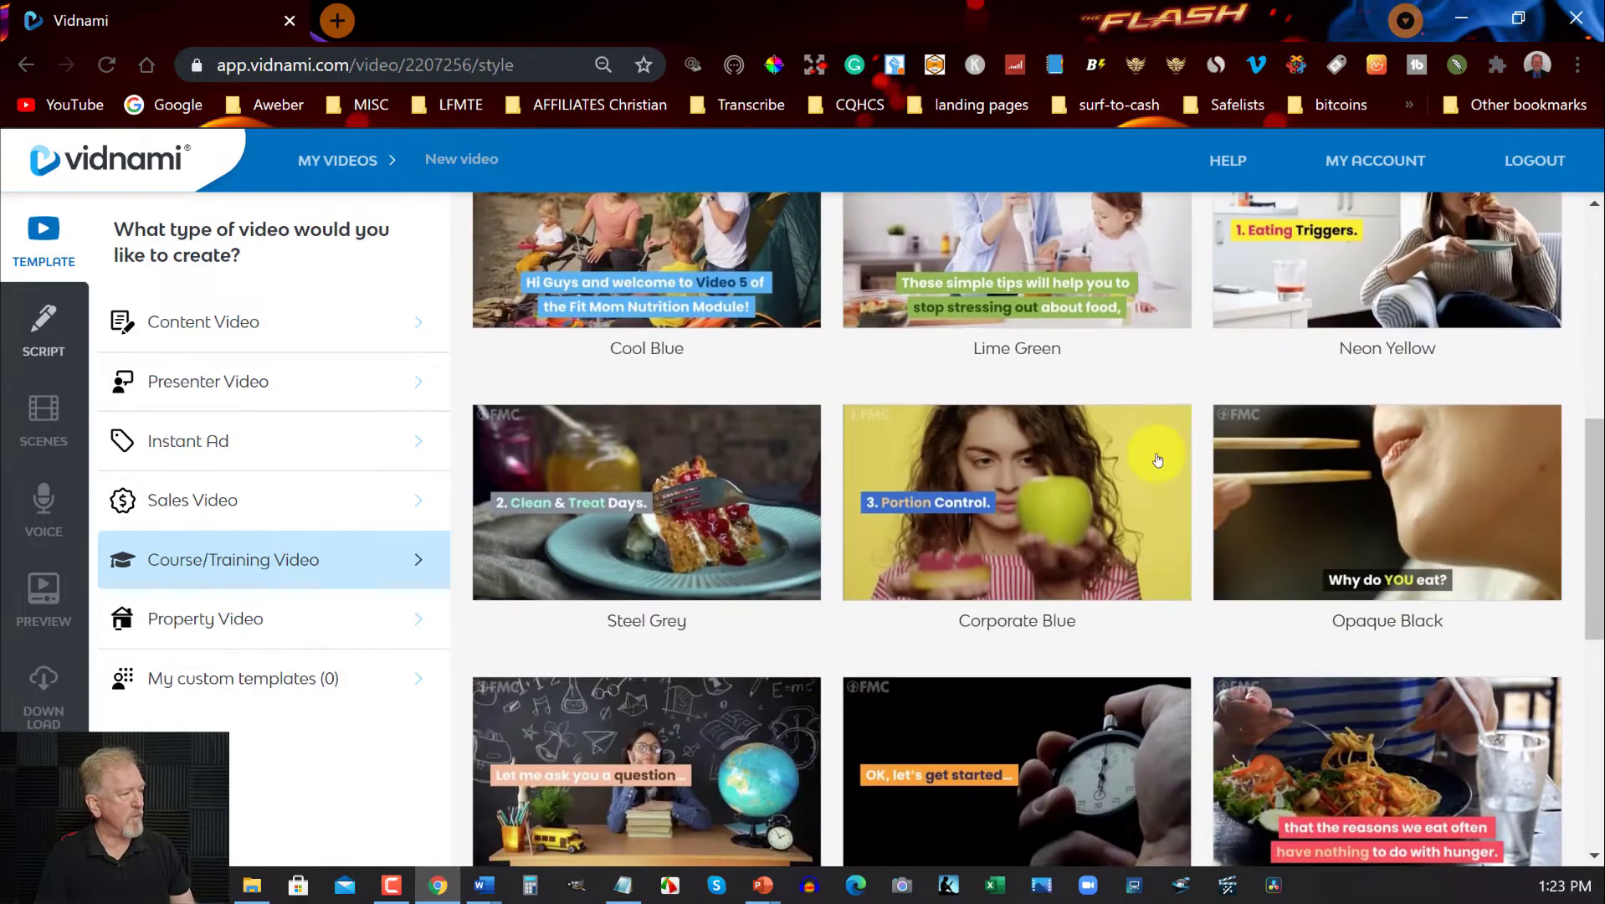
{"action": "scroll", "coordinate": [1158, 461], "scroll_direction": "down", "scroll_amount": 4}
{"action": "scroll", "coordinate": [1158, 460], "scroll_direction": "down", "scroll_amount": 1}
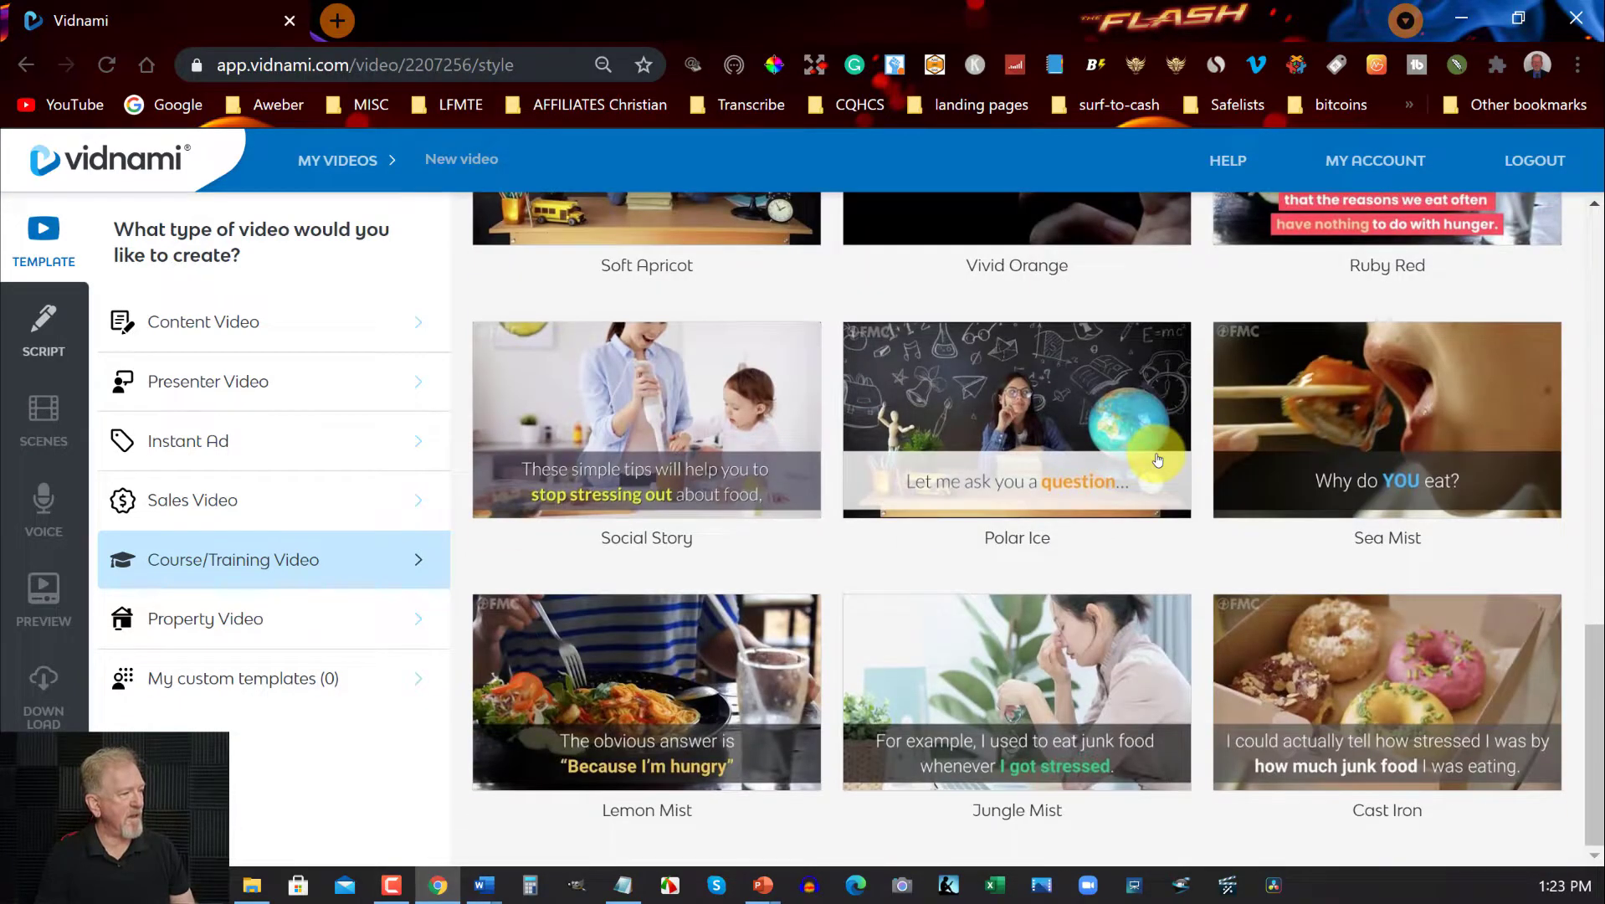
{"action": "scroll", "coordinate": [1155, 451], "scroll_direction": "up", "scroll_amount": 6}
{"action": "scroll", "coordinate": [1154, 449], "scroll_direction": "up", "scroll_amount": 1}
{"action": "scroll", "coordinate": [1157, 455], "scroll_direction": "up", "scroll_amount": 3}
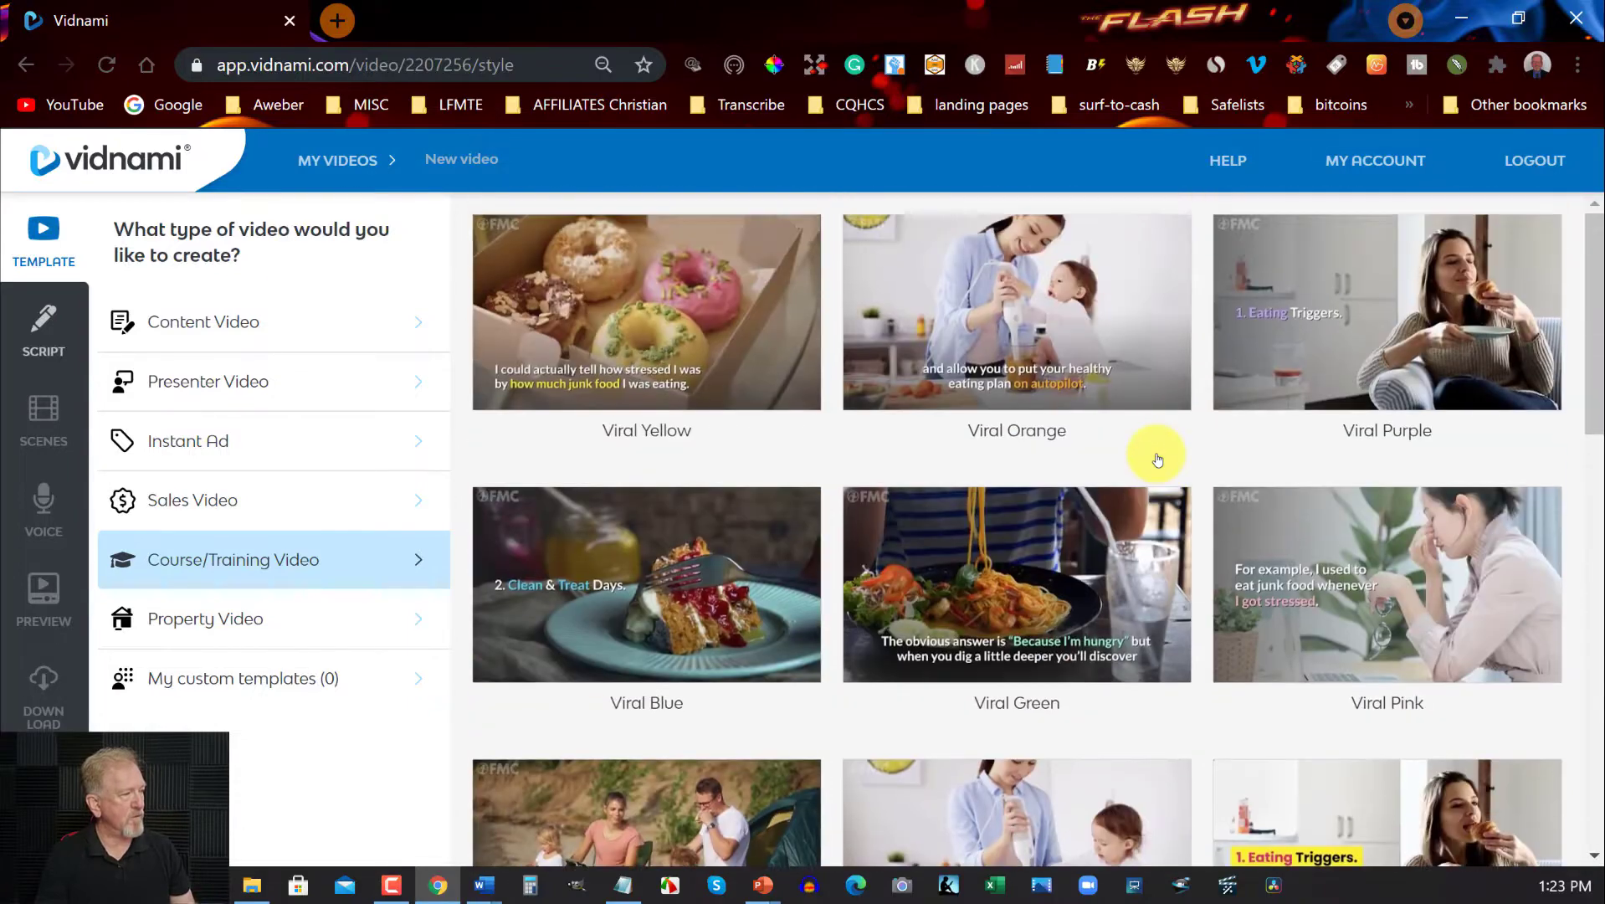
{"action": "left_click", "coordinate": [991, 310]}
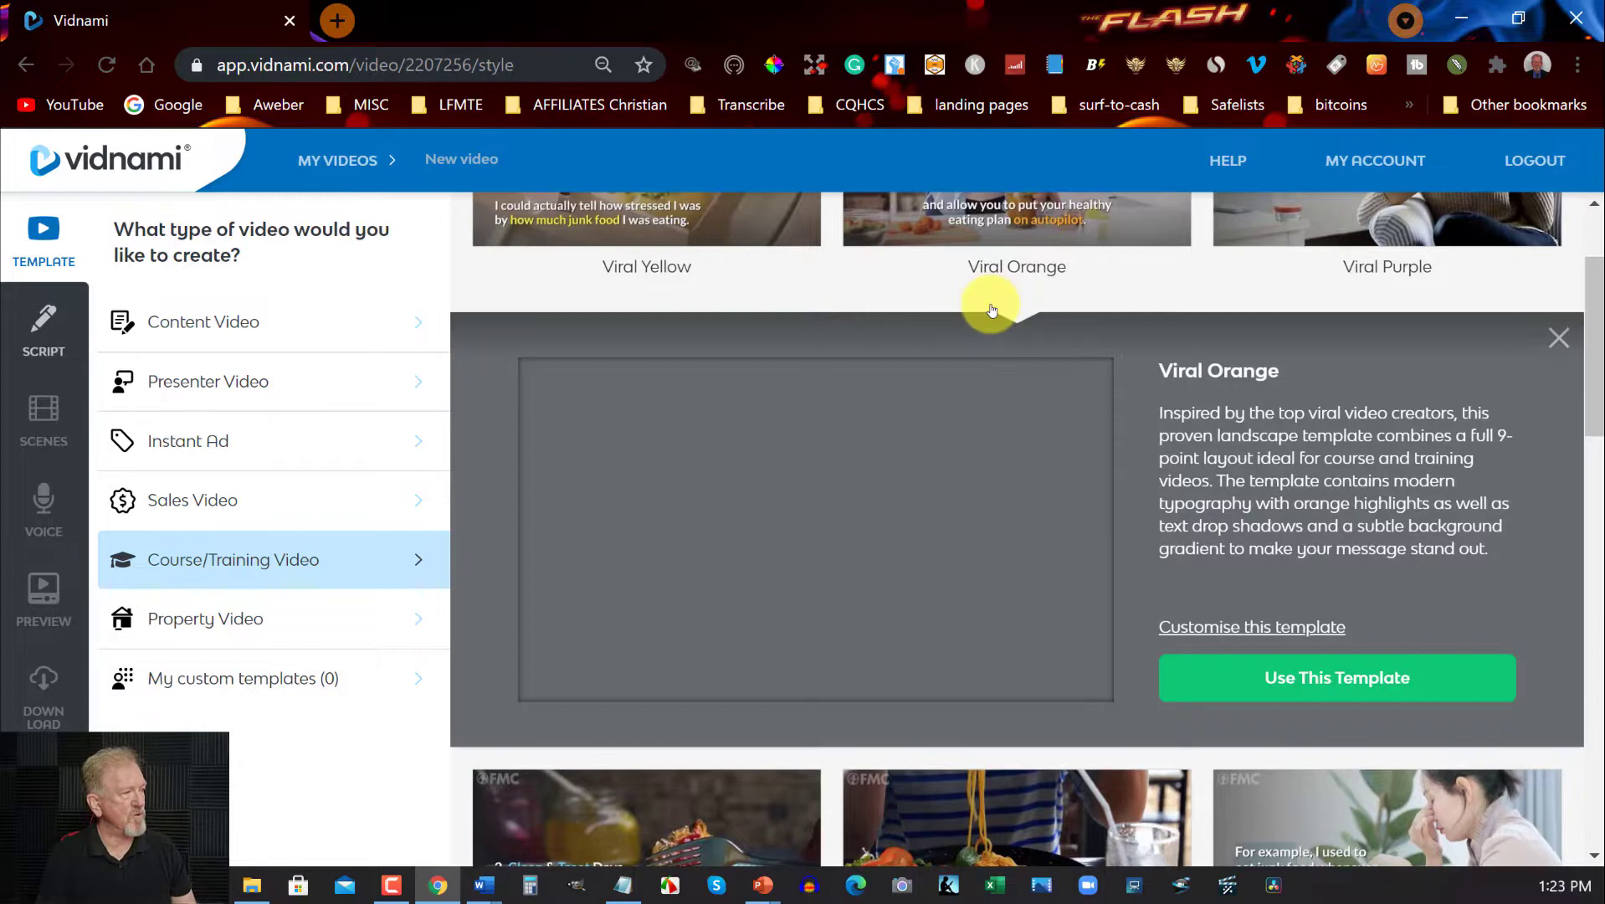
{"action": "left_click", "coordinate": [1354, 688]}
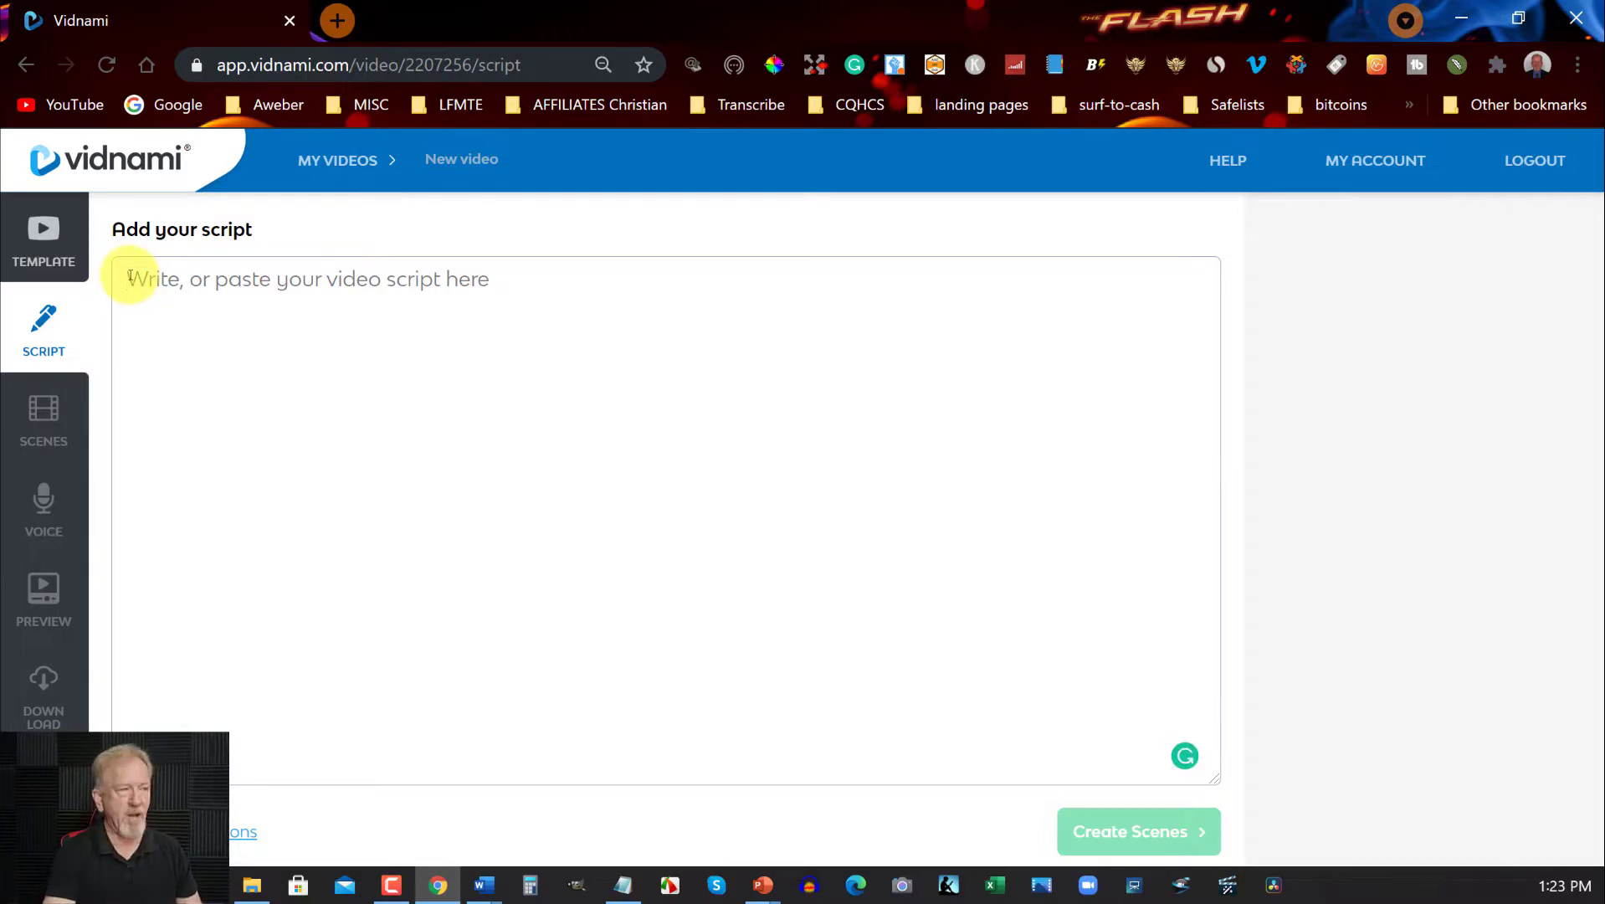
- Paste the article as the script and split off sentences from 'Sleep deprived' through 'Often people use'
{"action": "key", "text": "ctrl+v"}
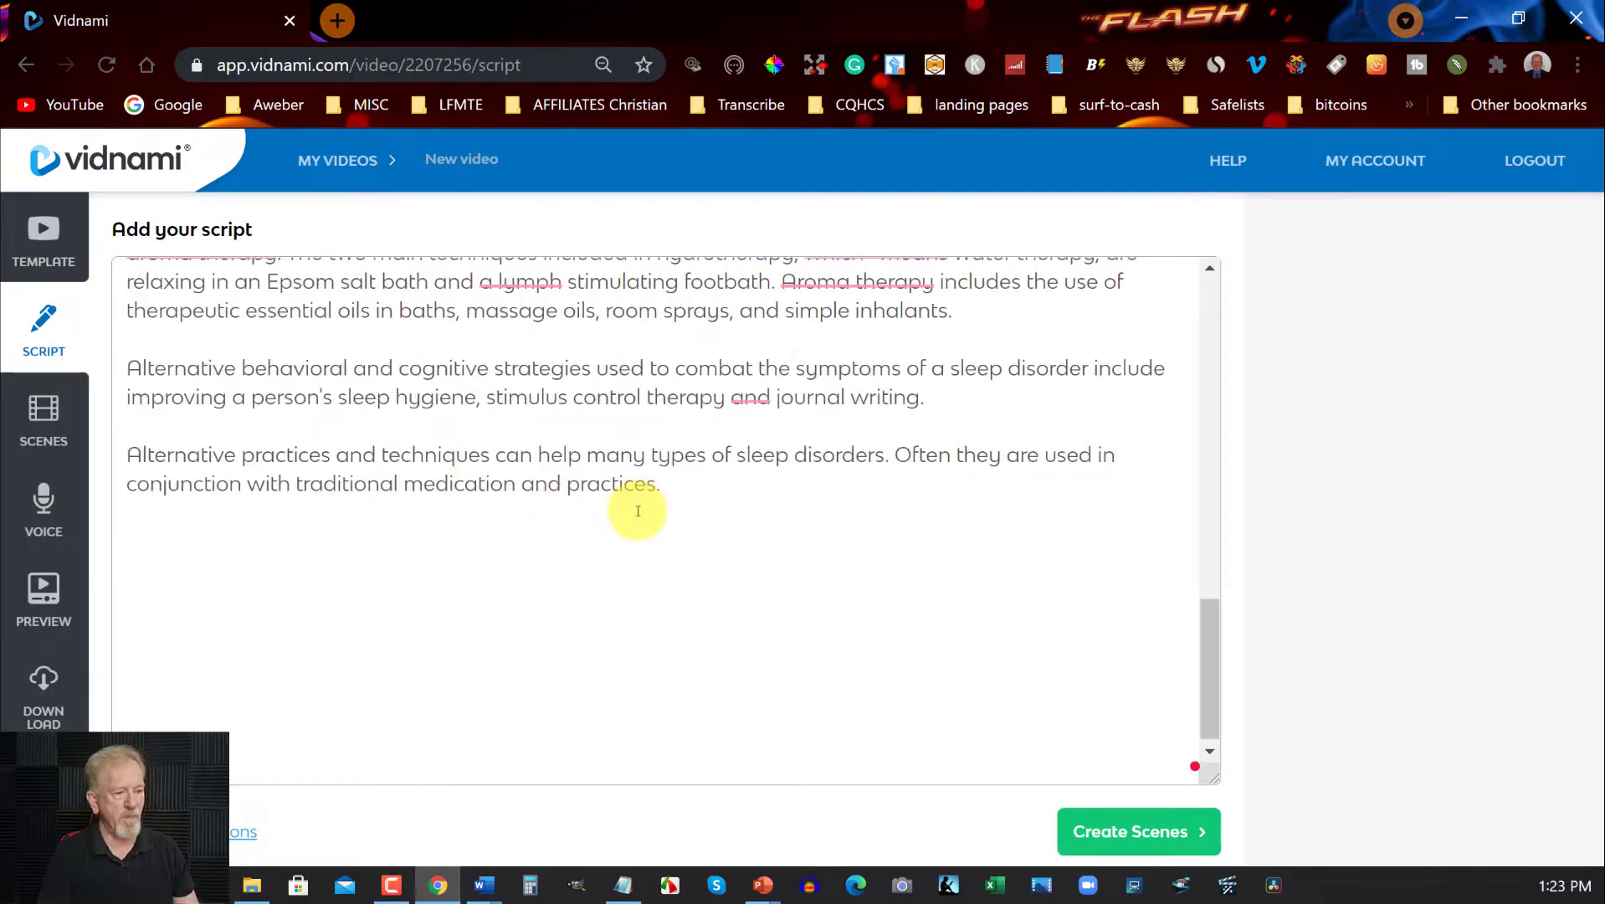
{"action": "scroll", "coordinate": [637, 510], "scroll_direction": "up", "scroll_amount": 1}
{"action": "scroll", "coordinate": [637, 510], "scroll_direction": "up", "scroll_amount": 1}
{"action": "scroll", "coordinate": [637, 509], "scroll_direction": "up", "scroll_amount": 1}
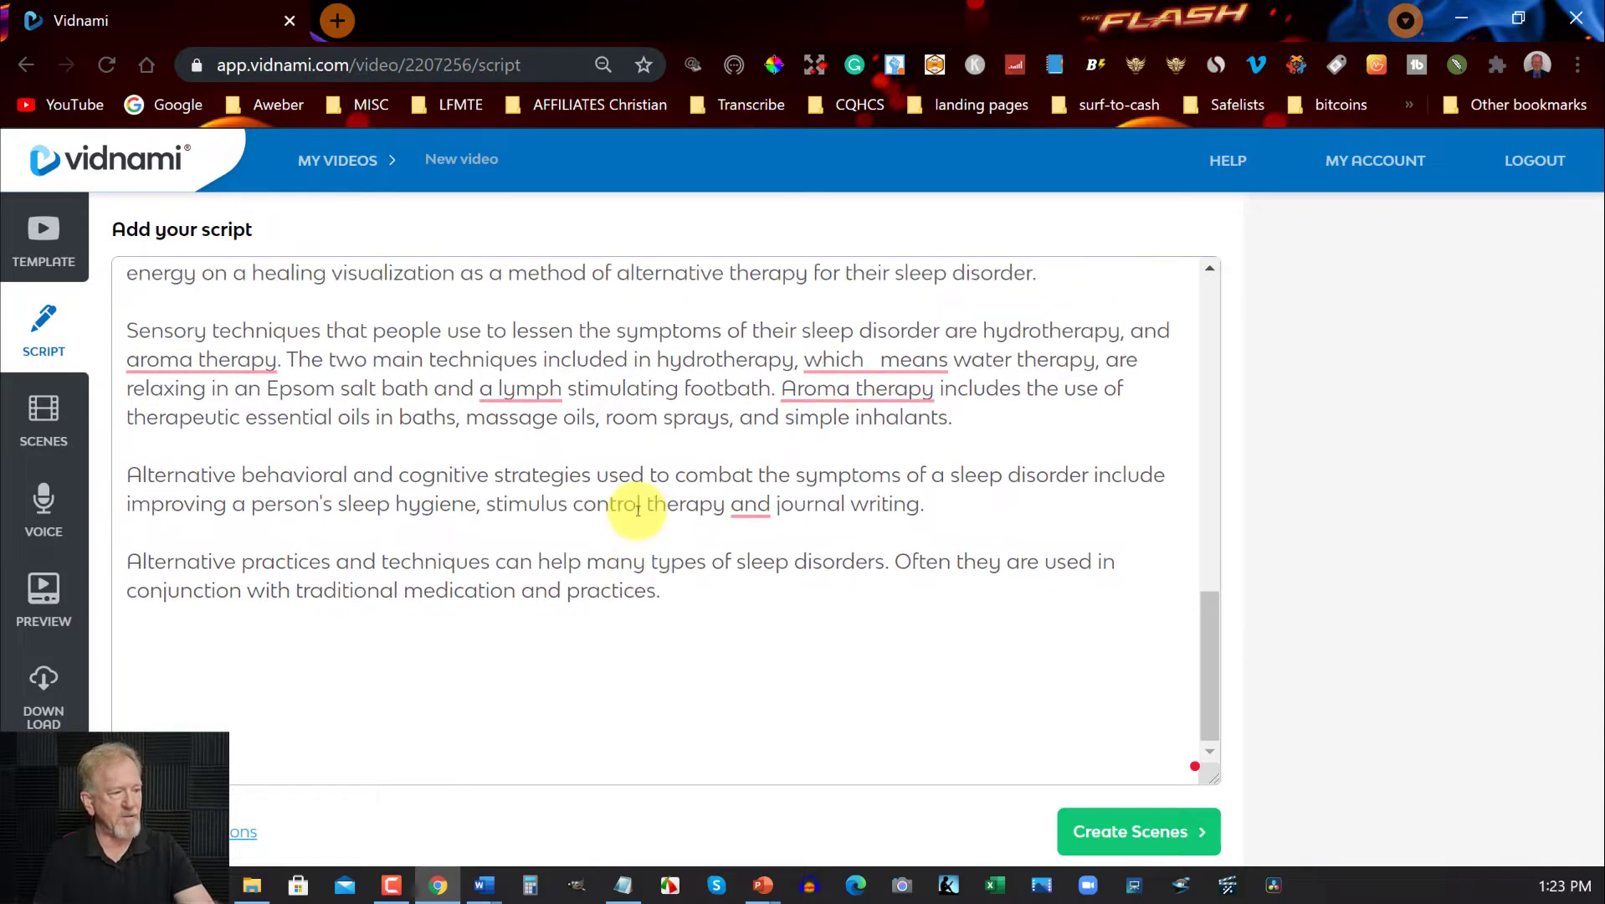
{"action": "scroll", "coordinate": [637, 507], "scroll_direction": "up", "scroll_amount": 1}
{"action": "scroll", "coordinate": [637, 510], "scroll_direction": "up", "scroll_amount": 1}
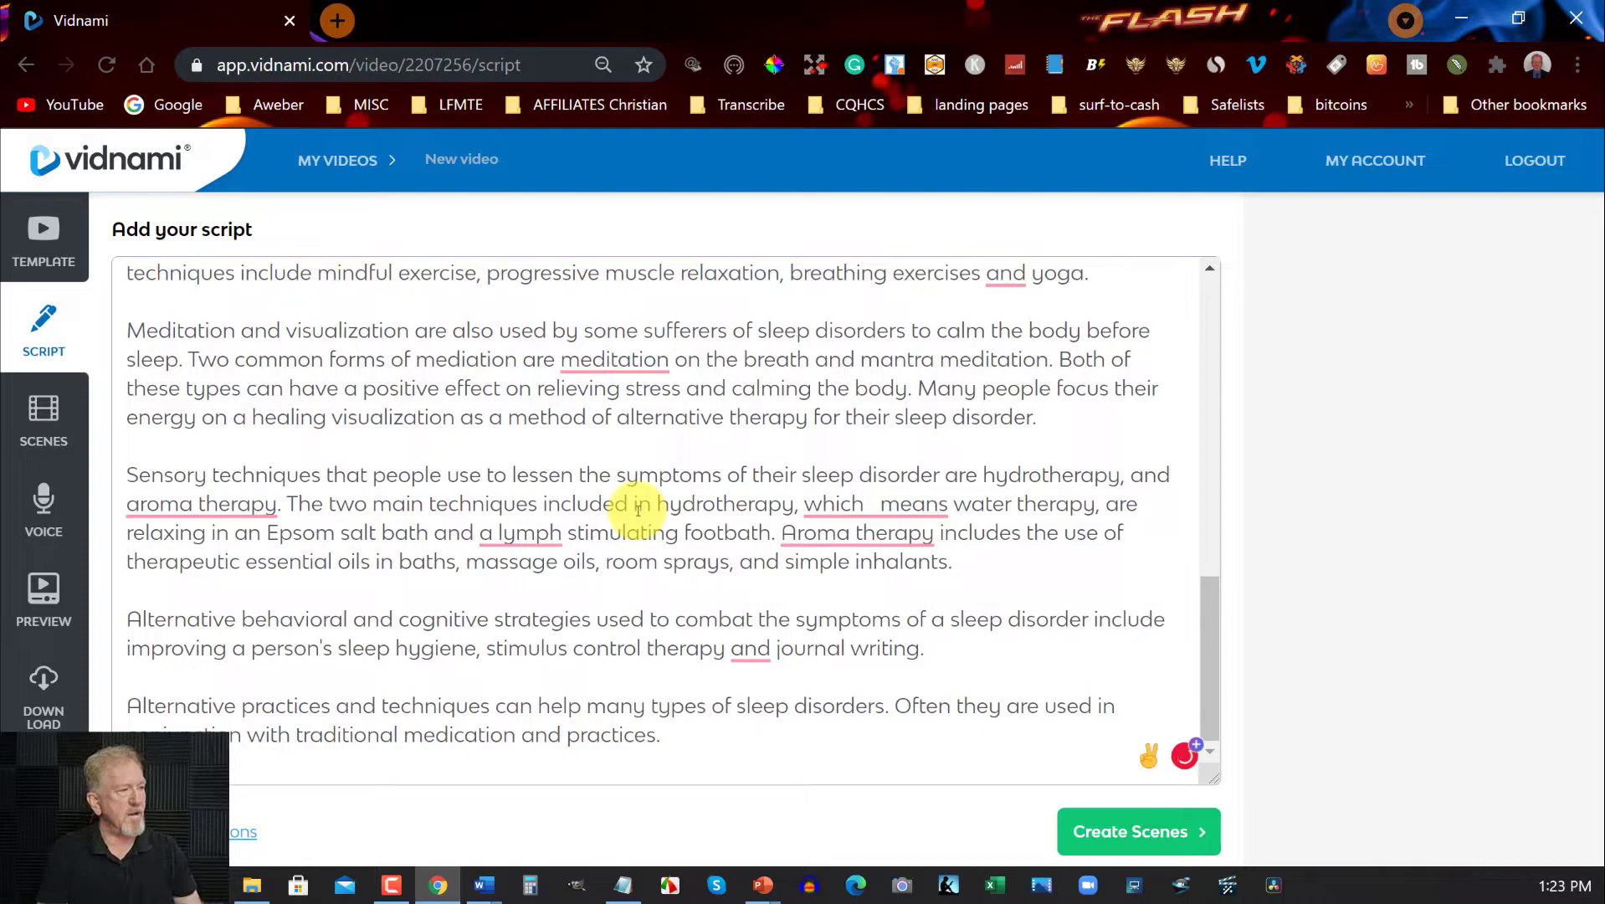
{"action": "scroll", "coordinate": [637, 510], "scroll_direction": "up", "scroll_amount": 5}
{"action": "scroll", "coordinate": [442, 509], "scroll_direction": "up", "scroll_amount": 5}
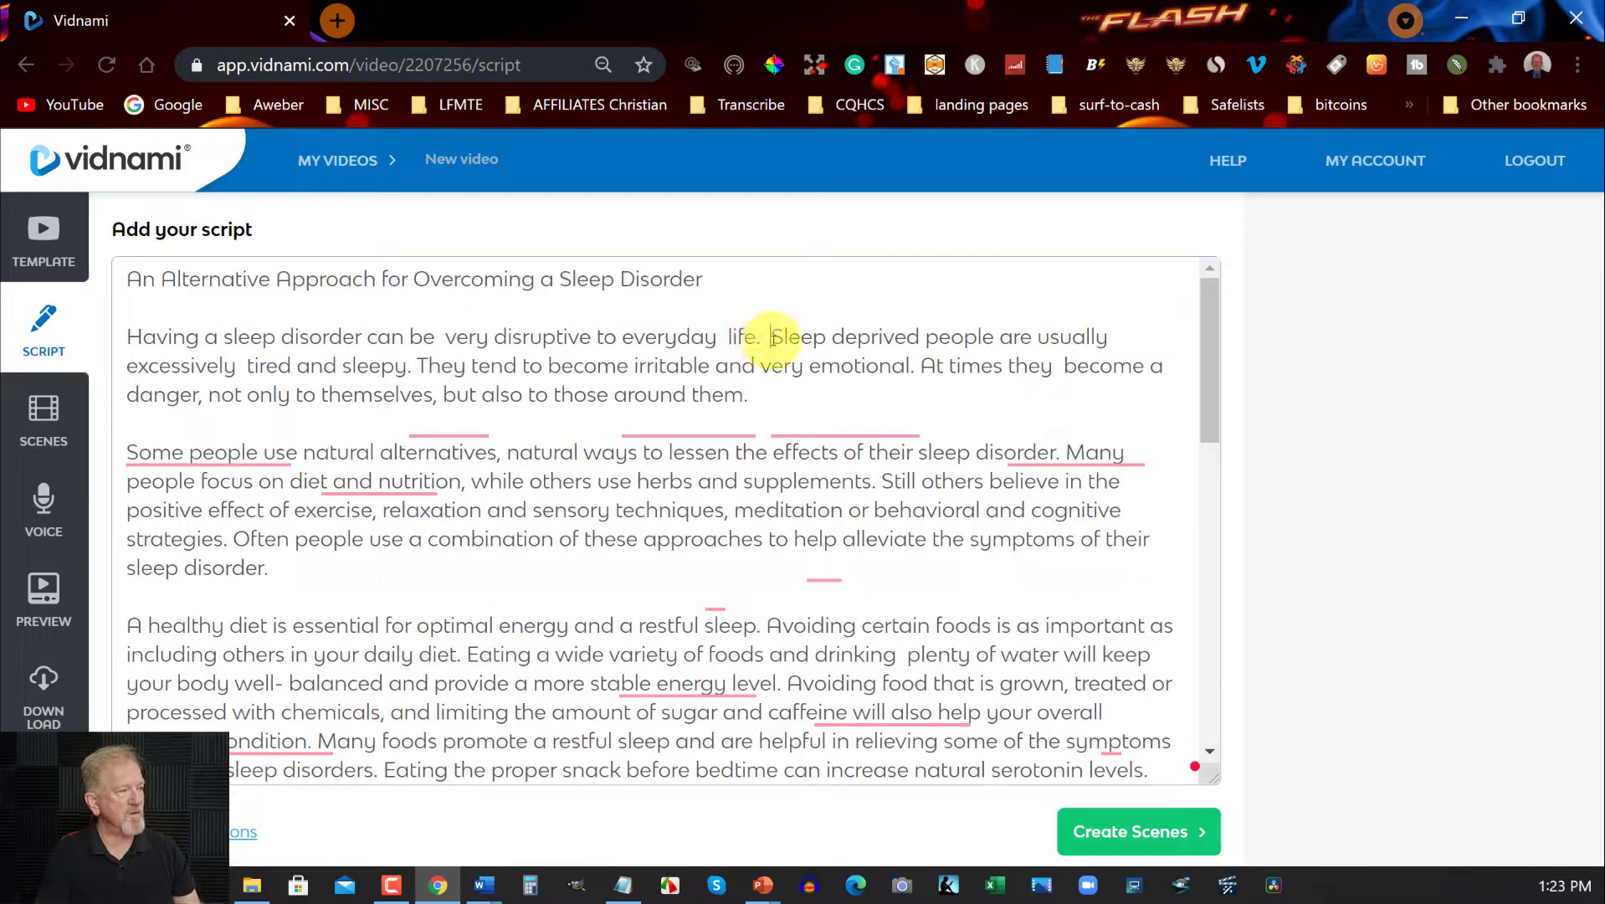
{"action": "key", "text": "Return"}
{"action": "key", "text": "Return"}
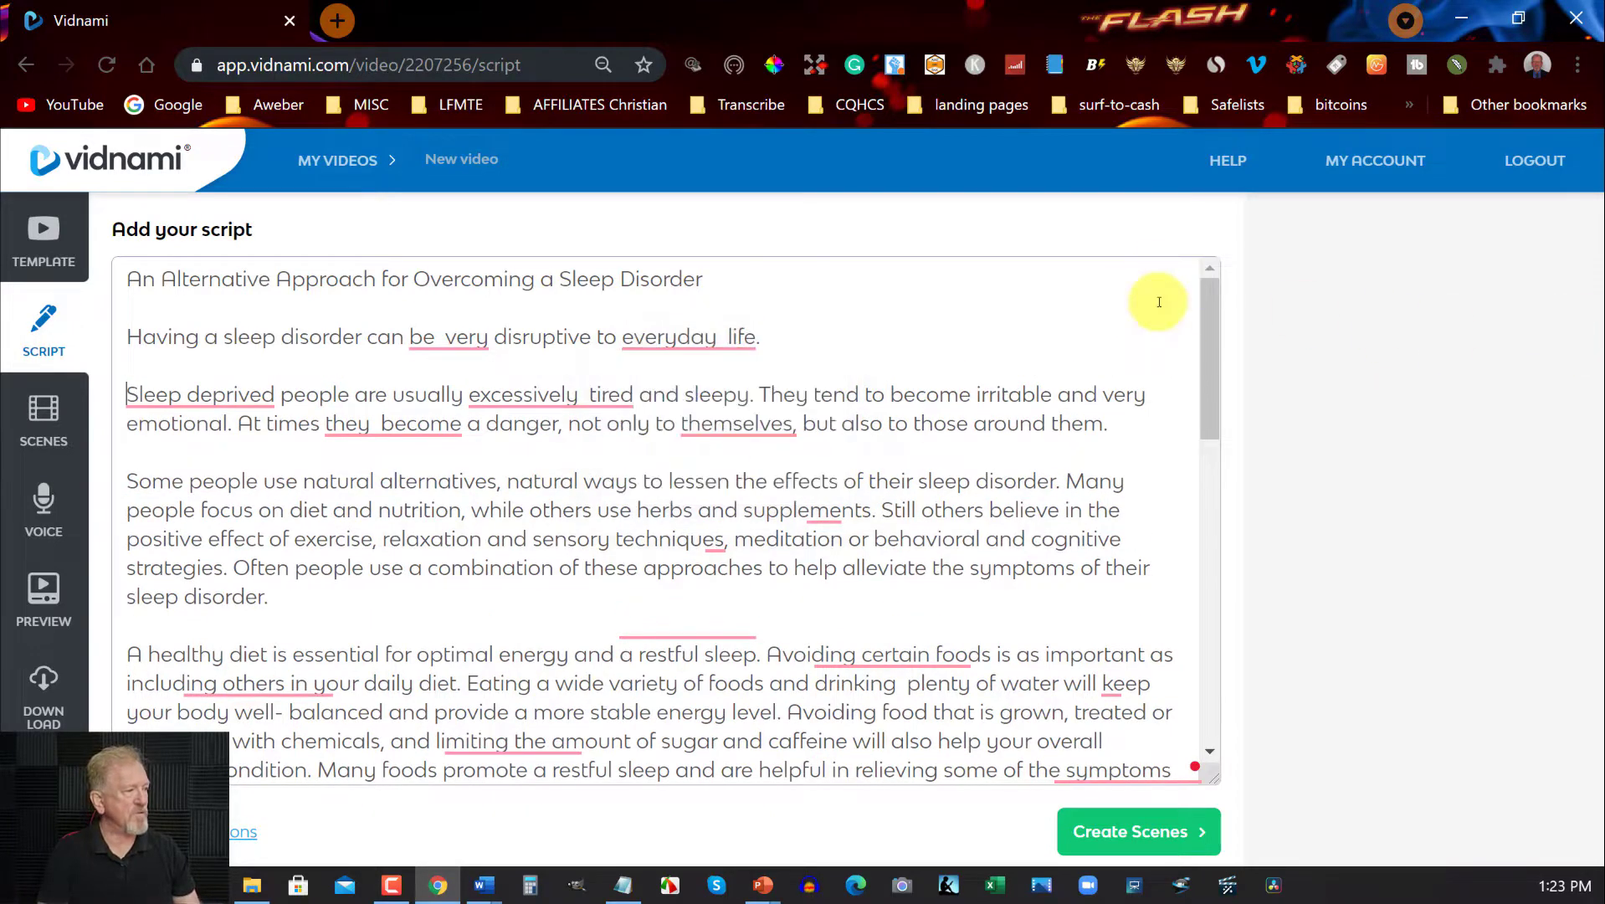
{"action": "left_click", "coordinate": [760, 394]}
{"action": "key", "text": "Return"}
{"action": "key", "text": "Return"}
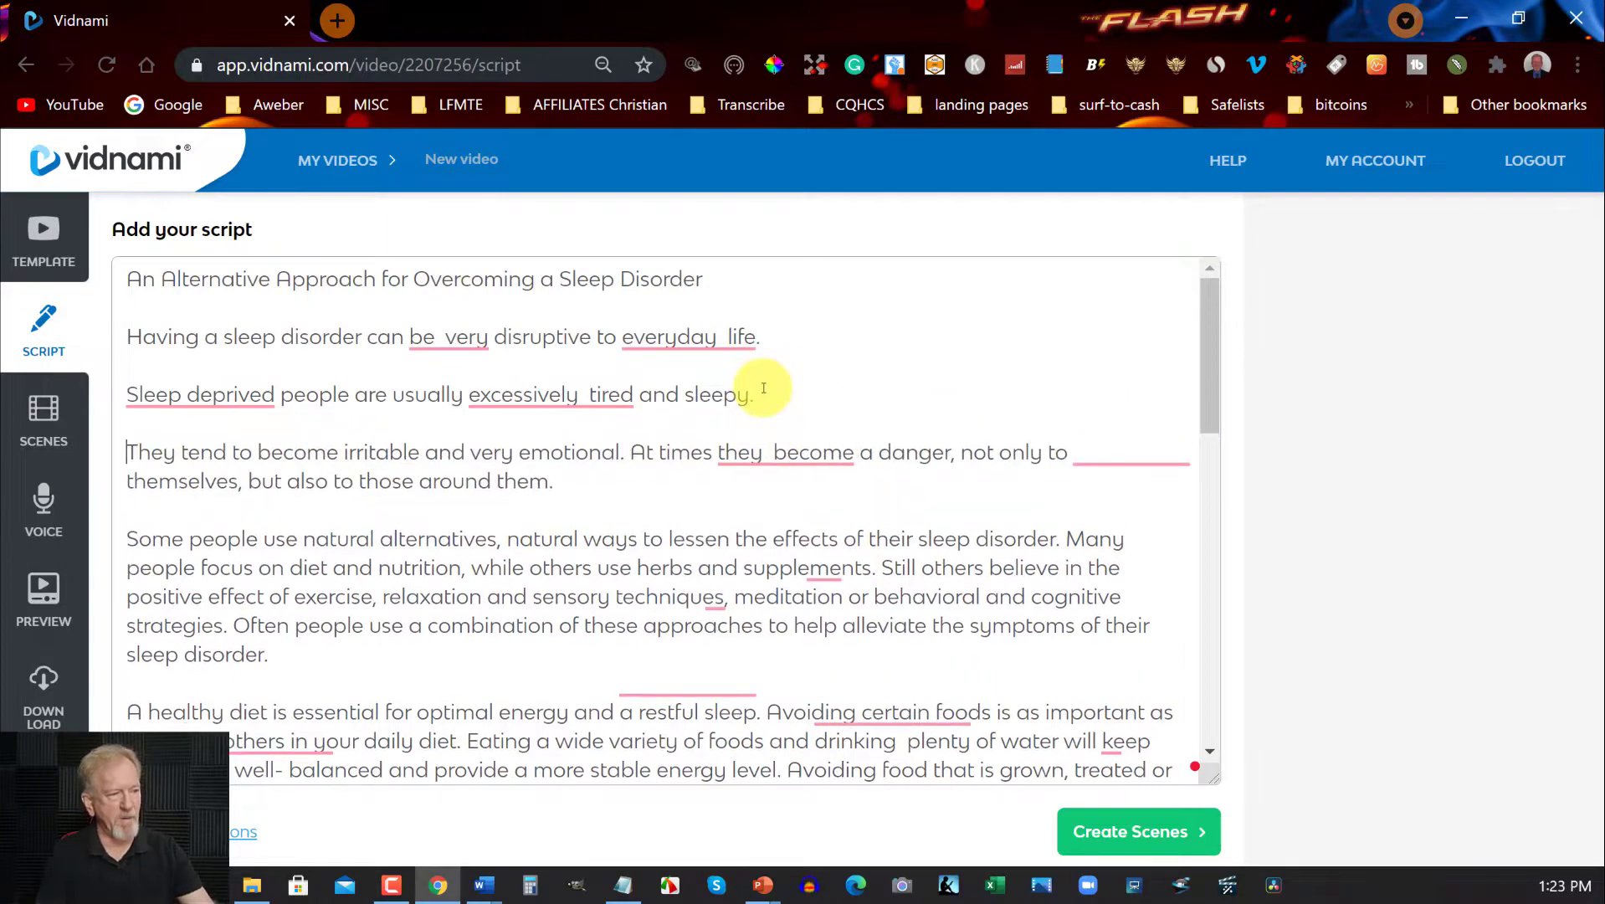
{"action": "left_click", "coordinate": [629, 452]}
{"action": "key", "text": "Return"}
{"action": "key", "text": "Return"}
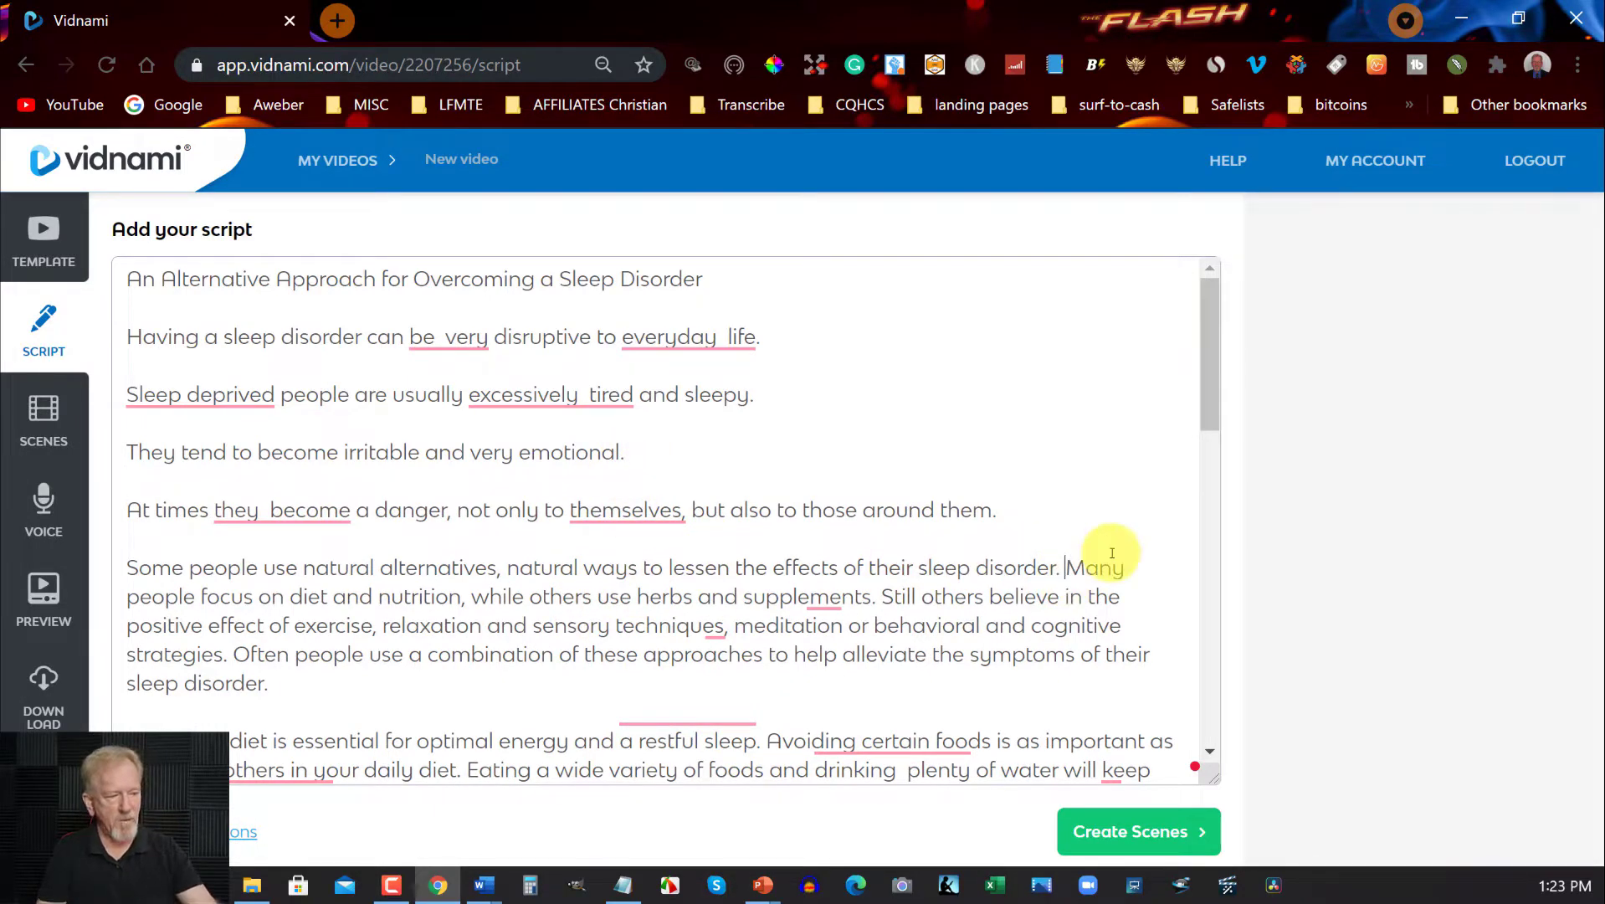
{"action": "key", "text": "Return"}
{"action": "key", "text": "Return"}
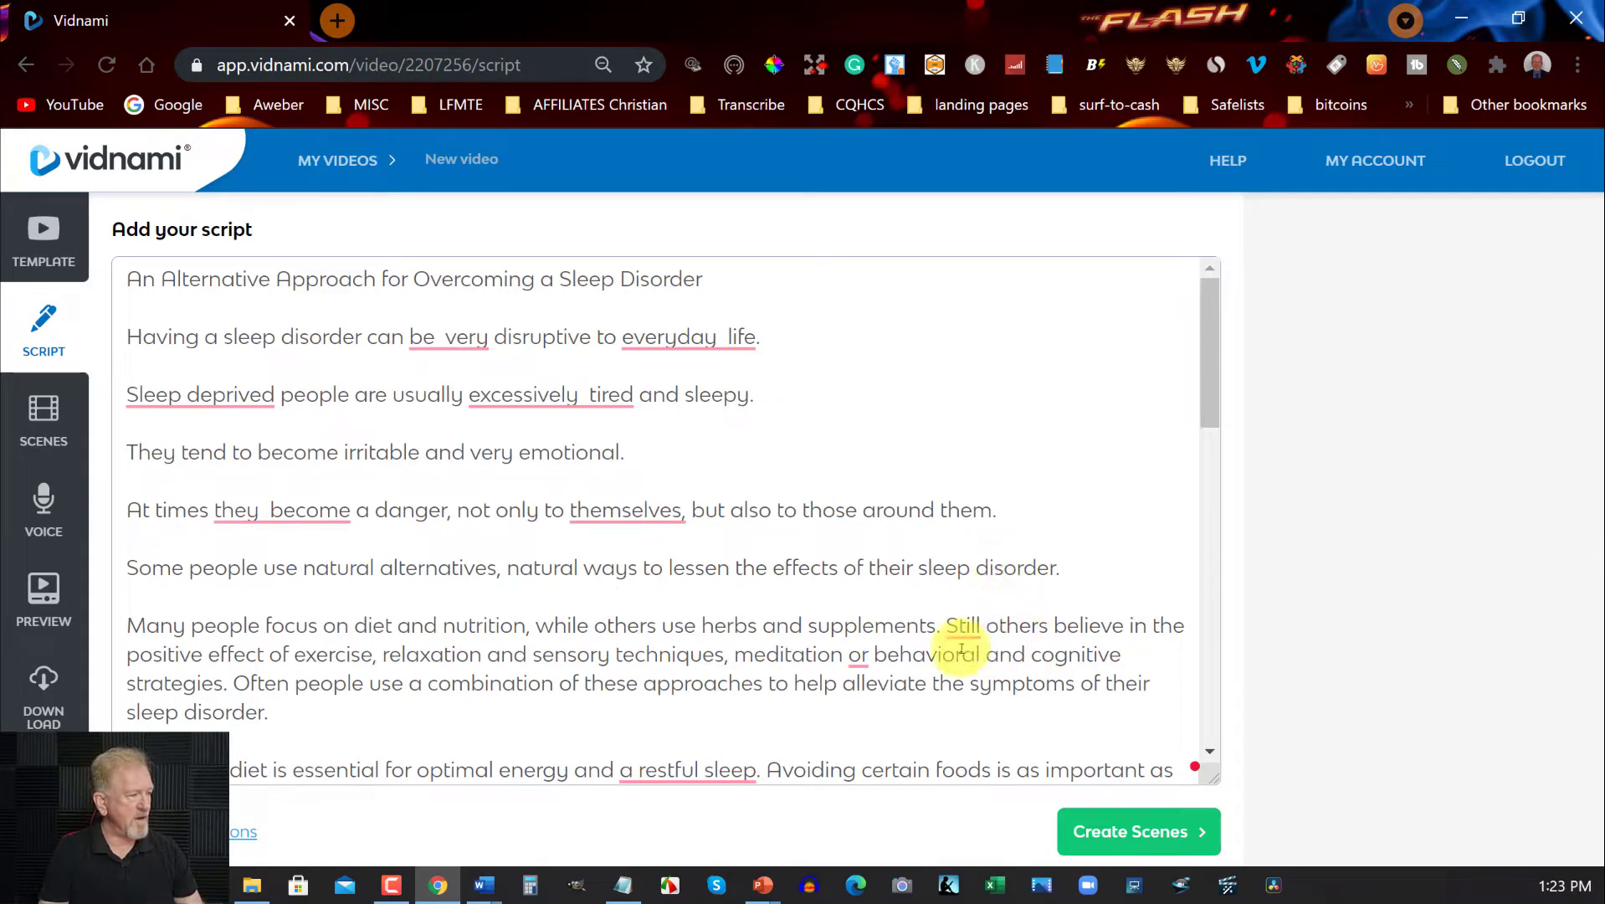
{"action": "left_click", "coordinate": [946, 625]}
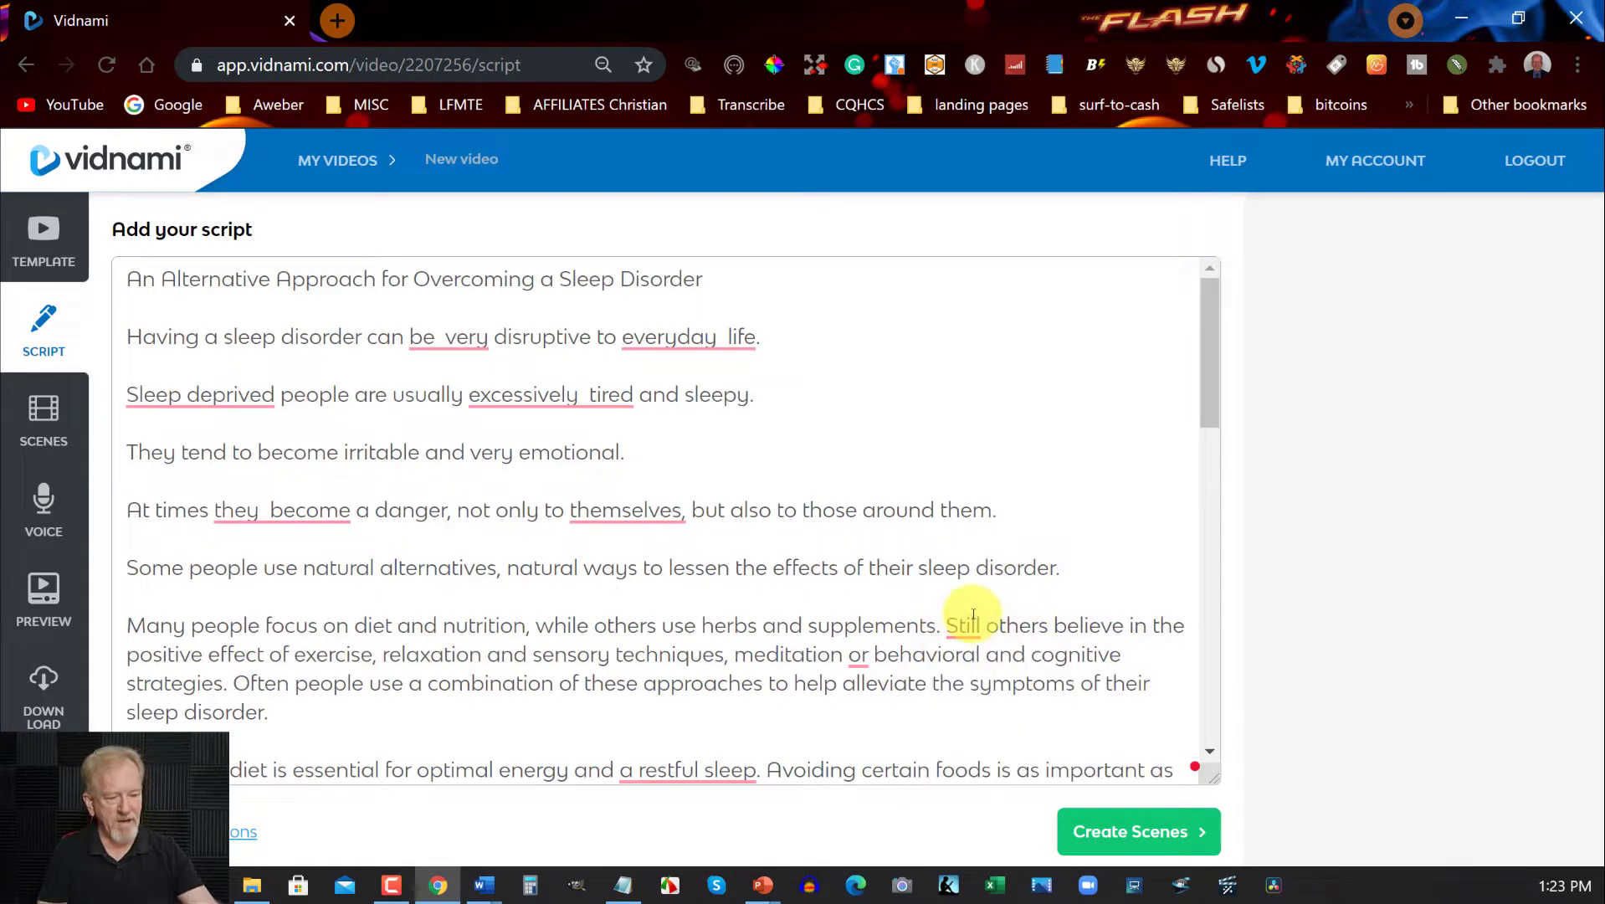
{"action": "key", "text": "Return"}
{"action": "key", "text": "Return"}
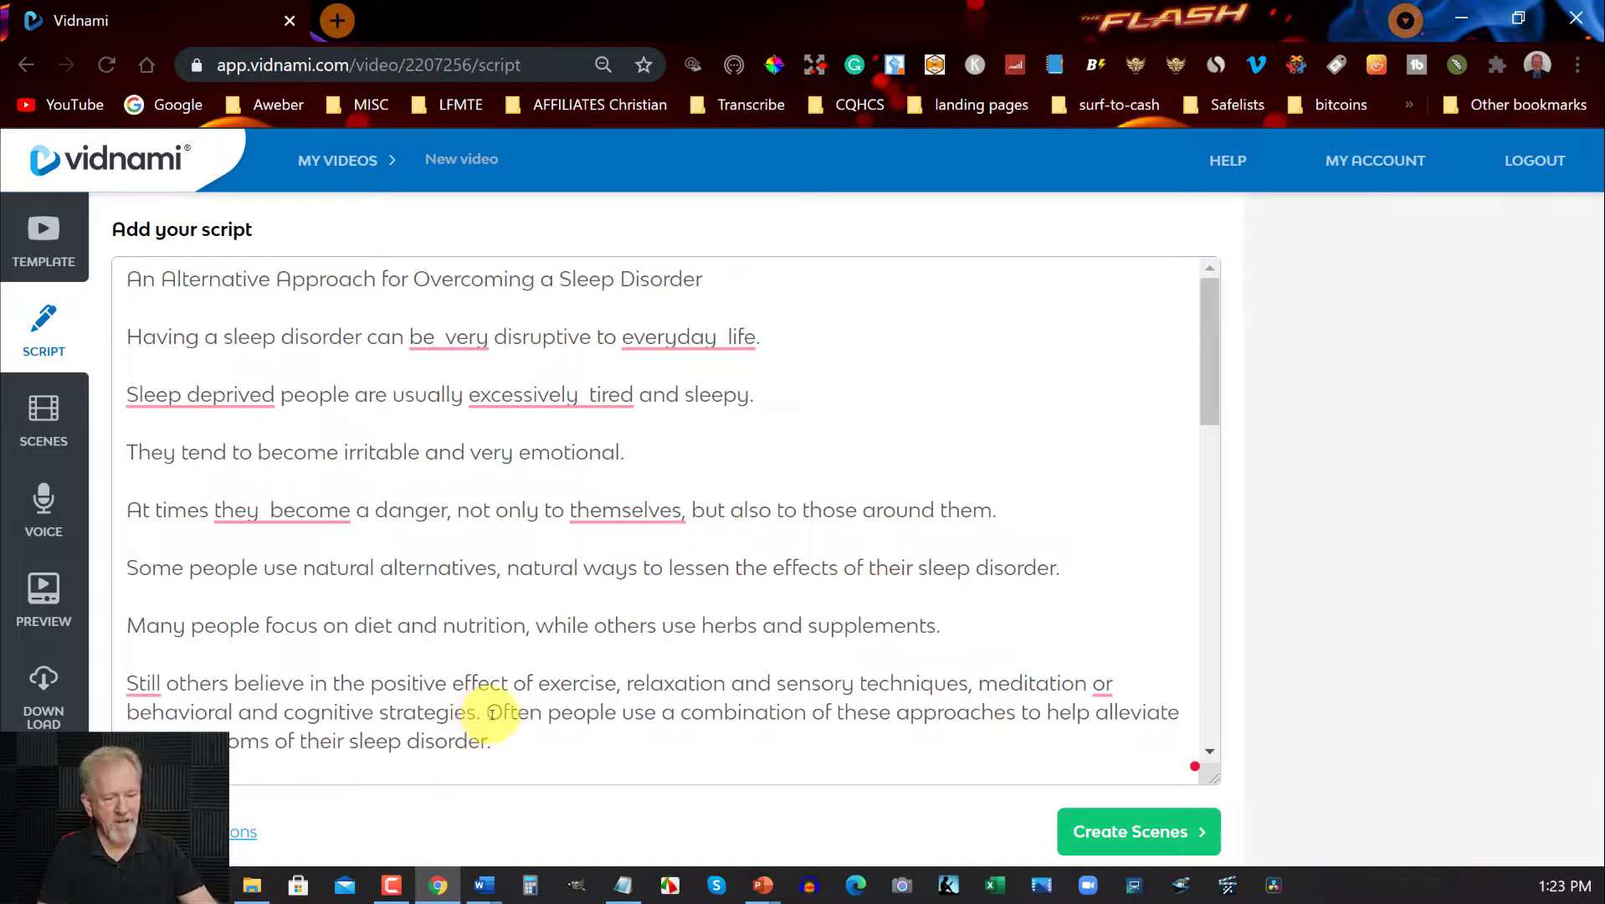
{"action": "left_click", "coordinate": [484, 711]}
{"action": "key", "text": "Return"}
{"action": "key", "text": "Return"}
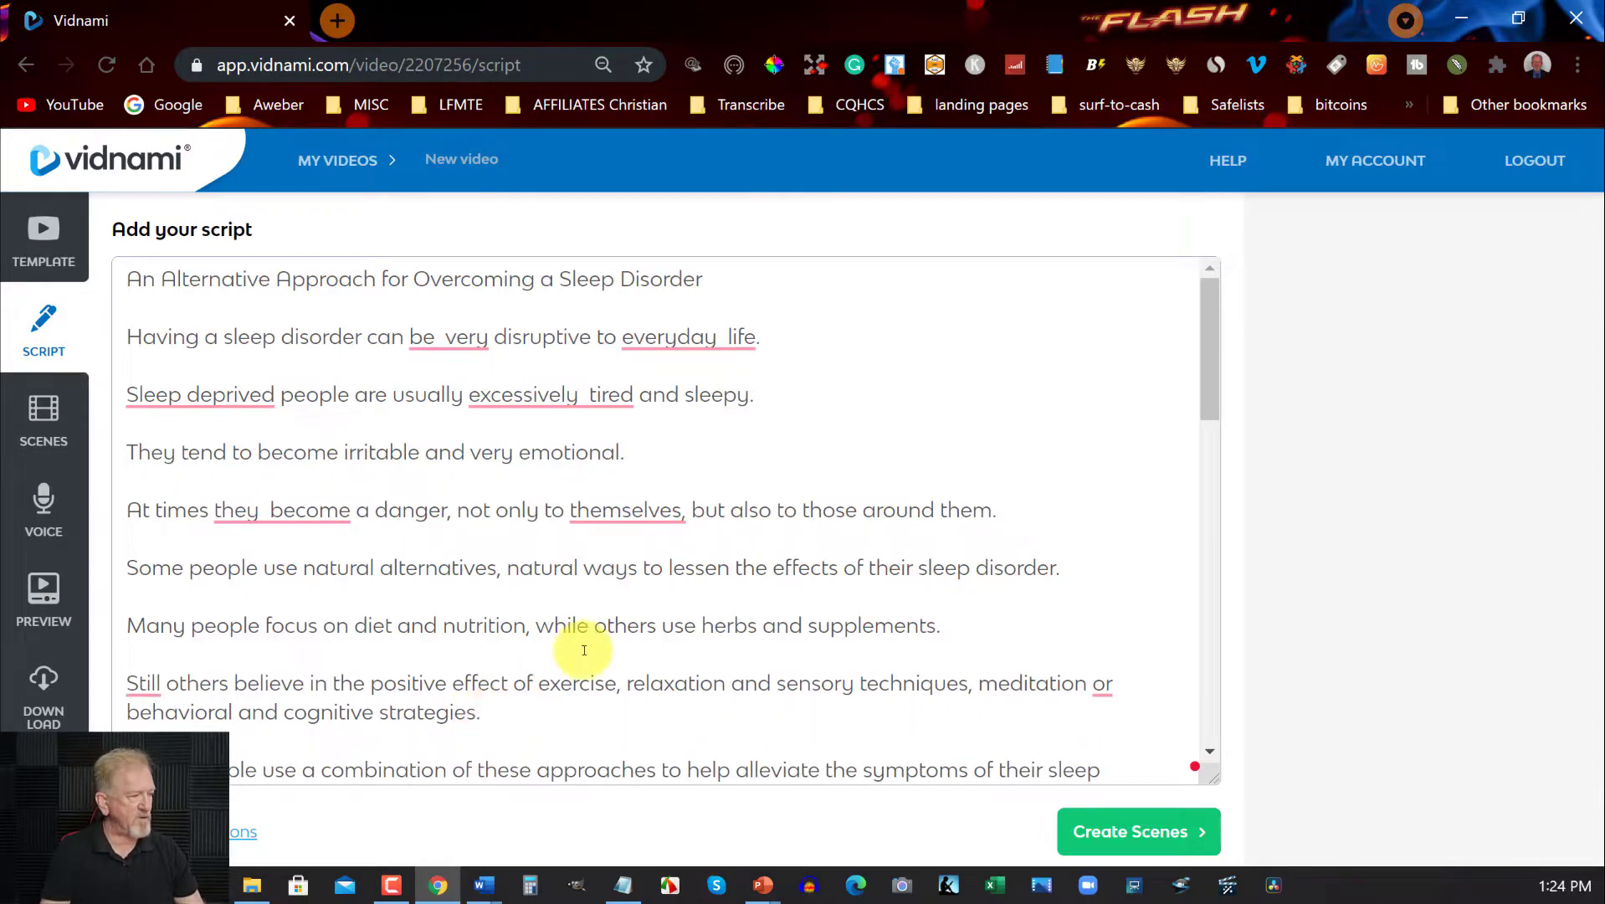
{"action": "scroll", "coordinate": [610, 610], "scroll_direction": "down", "scroll_amount": 1}
{"action": "scroll", "coordinate": [466, 531], "scroll_direction": "down", "scroll_amount": 1}
{"action": "scroll", "coordinate": [394, 565], "scroll_direction": "down", "scroll_amount": 1}
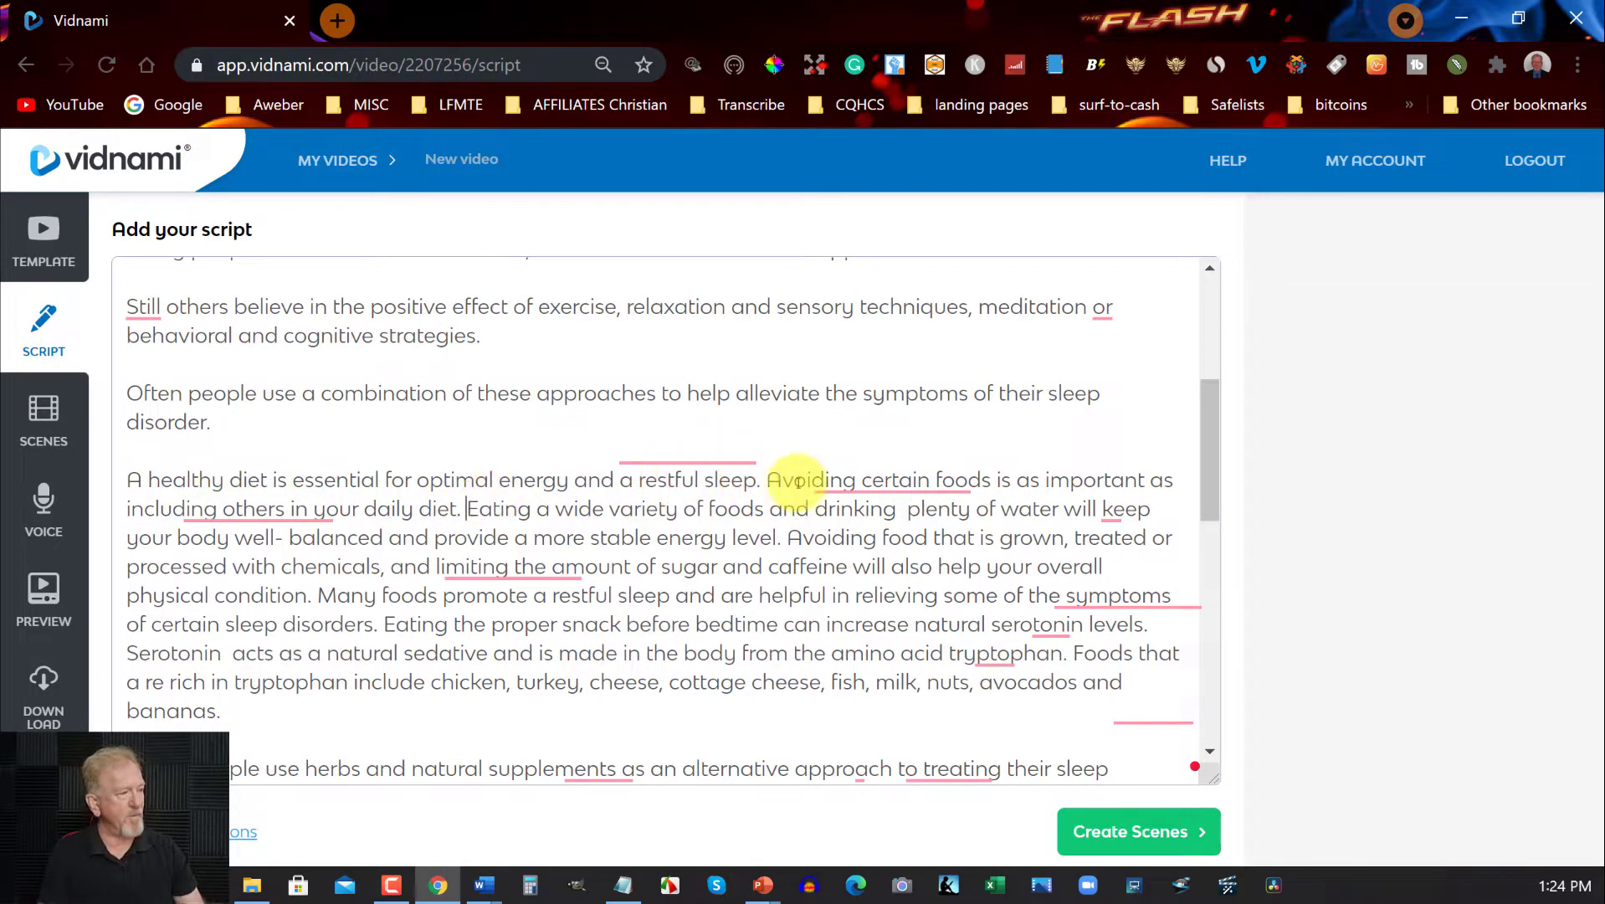
- Split the diet paragraph at 'Avoiding certain foods', 'Eating a wide variety' and 'Avoiding food that is grown'
{"action": "left_click", "coordinate": [762, 478]}
{"action": "key", "text": "Return"}
{"action": "key", "text": "Return"}
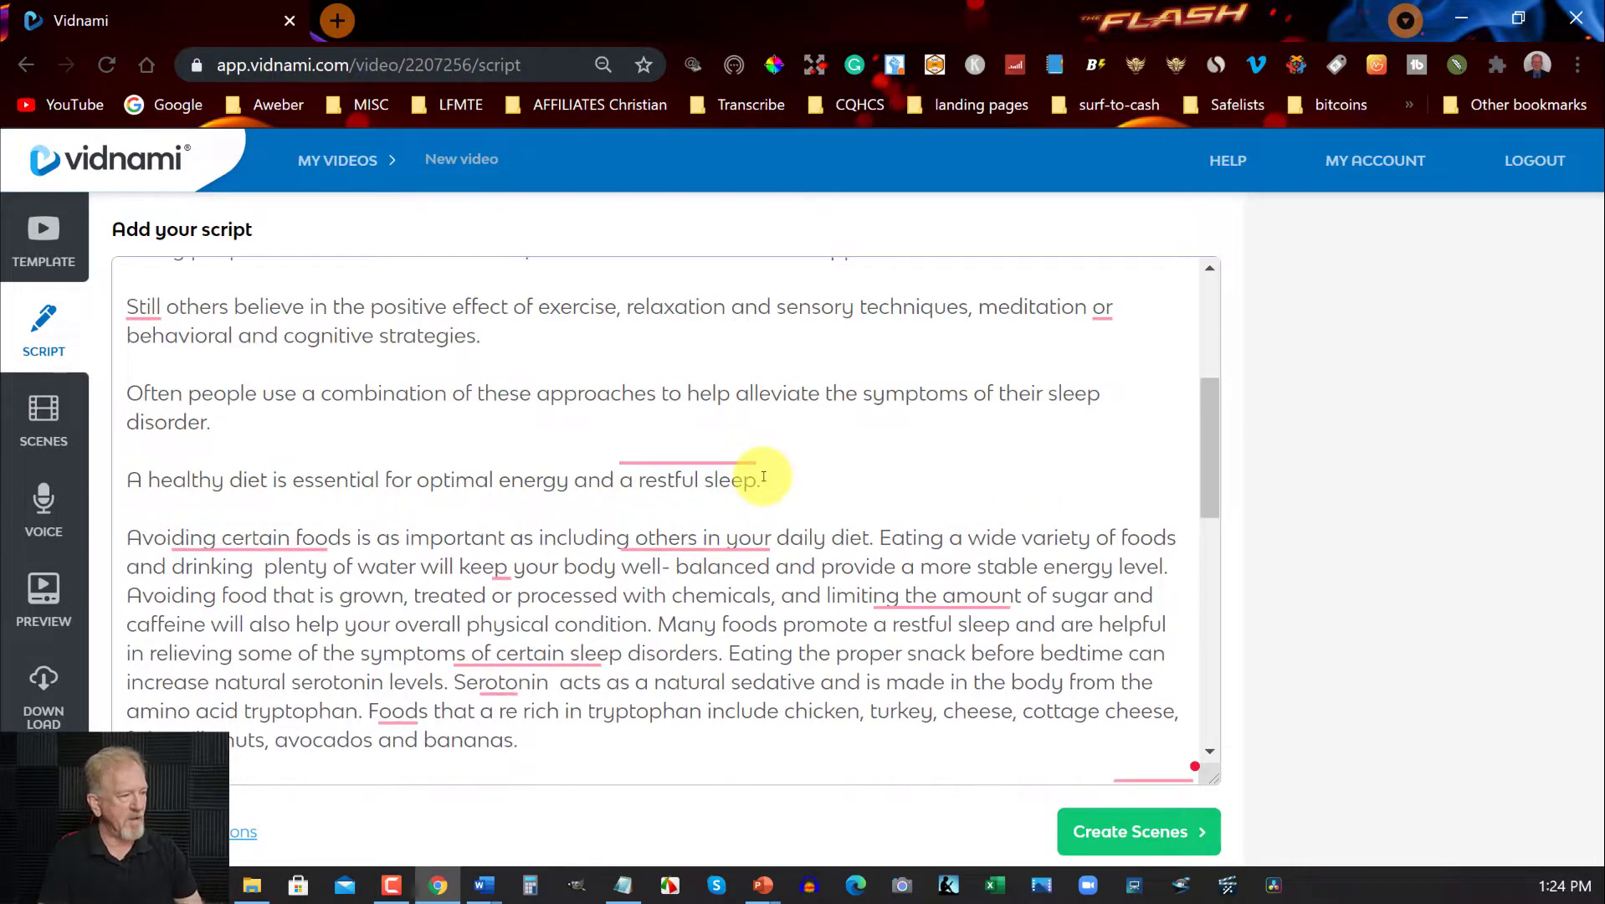
{"action": "left_click", "coordinate": [876, 538]}
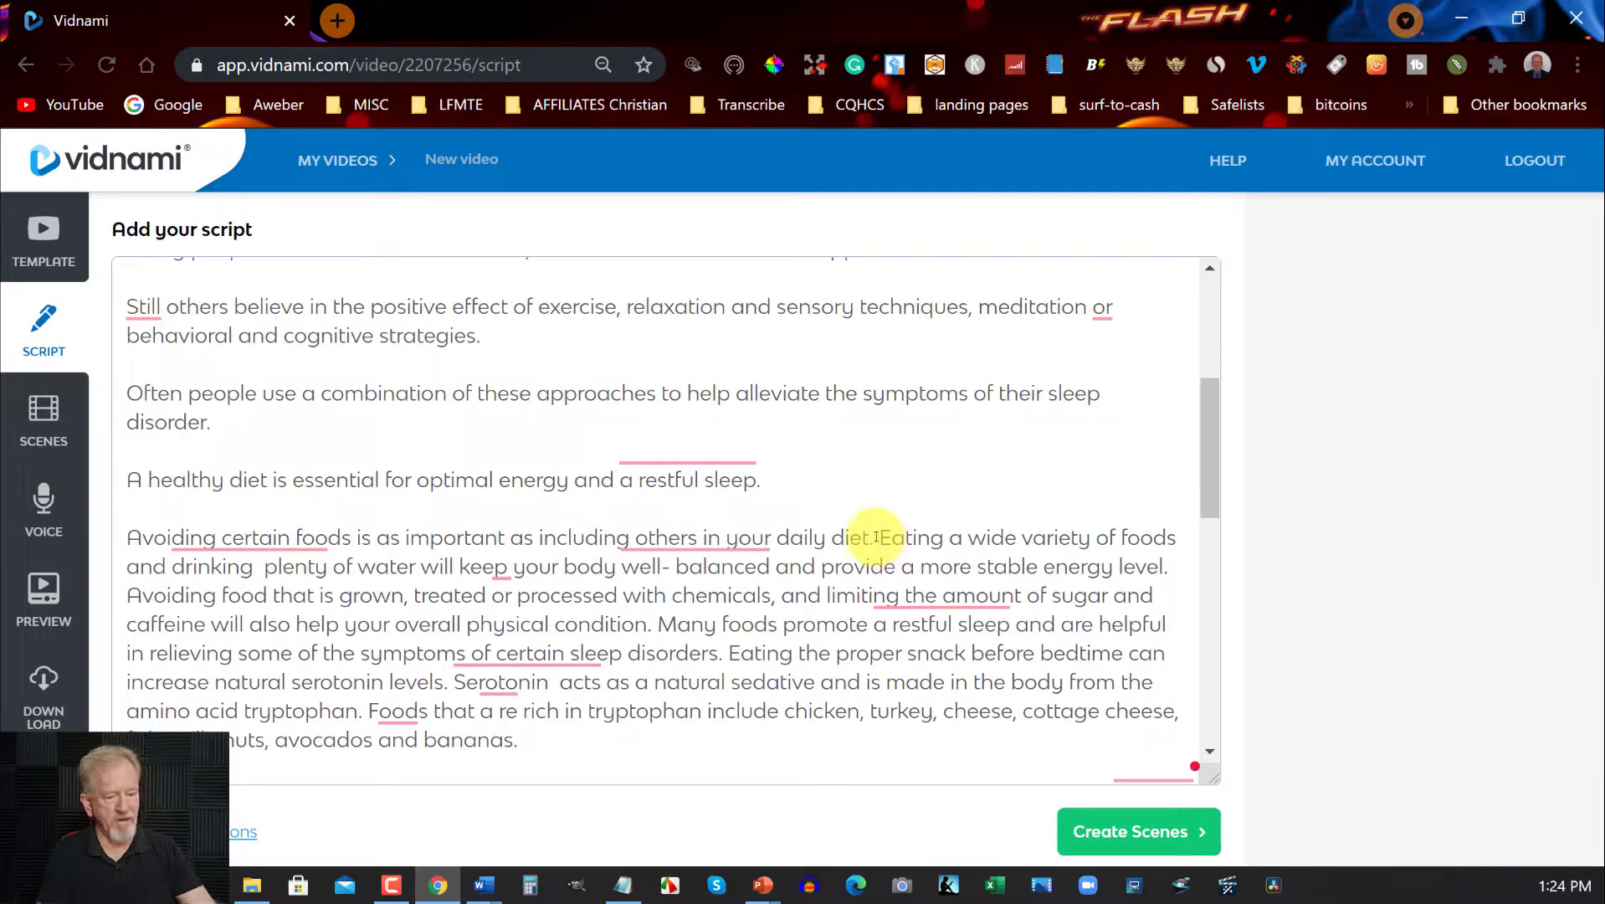
{"action": "key", "text": "Return"}
{"action": "key", "text": "Return"}
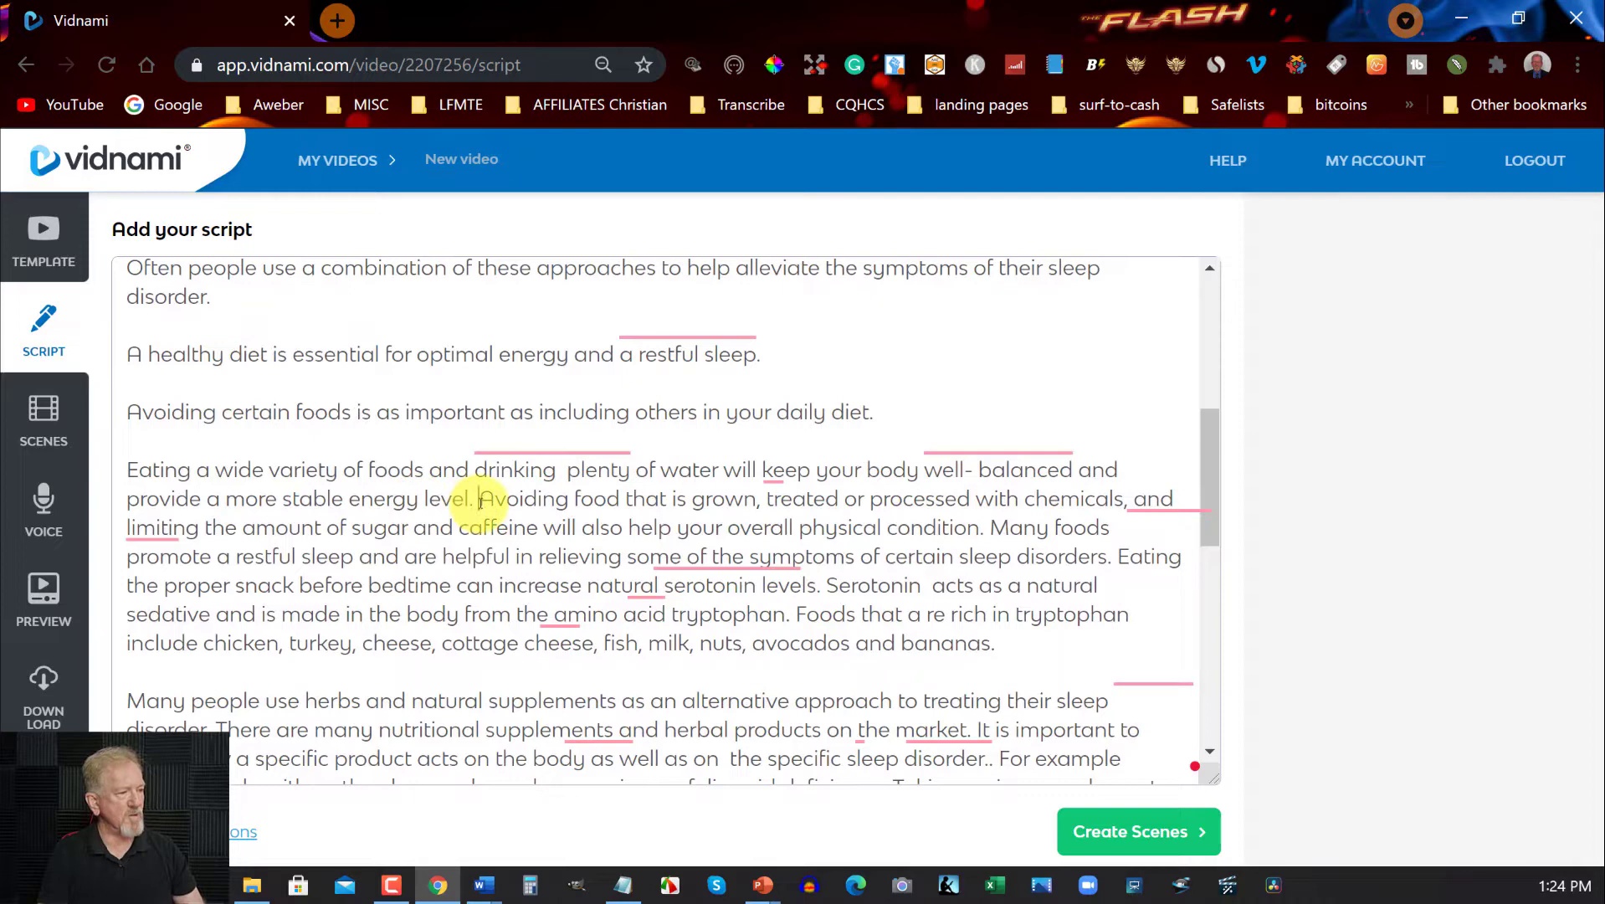
{"action": "key", "text": "Return"}
{"action": "key", "text": "Return"}
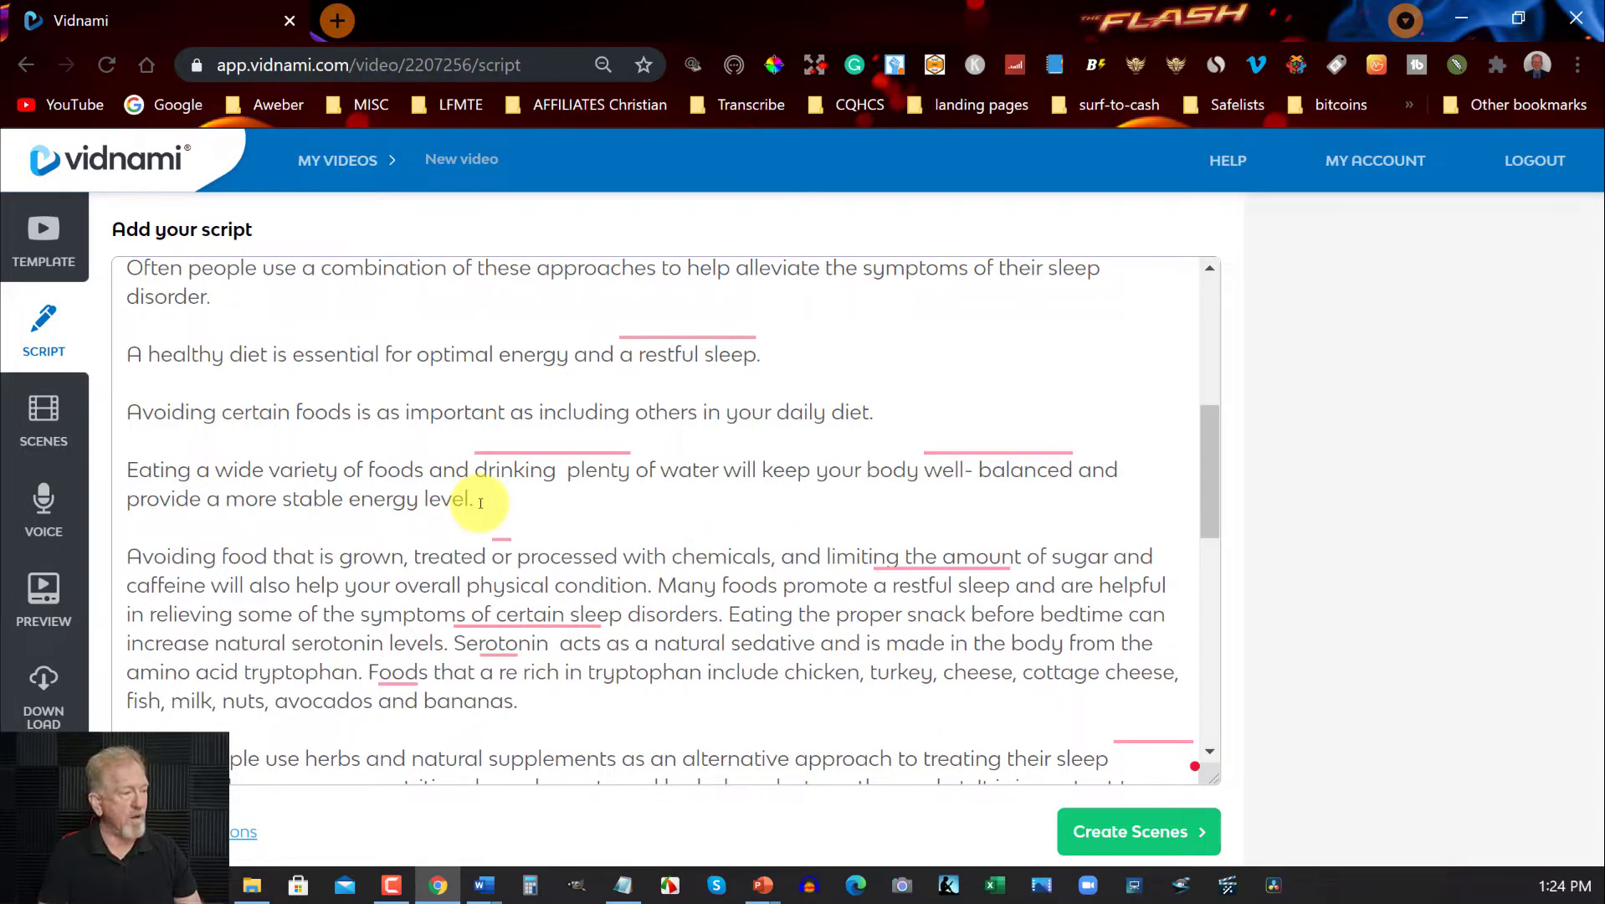
{"action": "scroll", "coordinate": [681, 738], "scroll_direction": "down", "scroll_amount": 10}
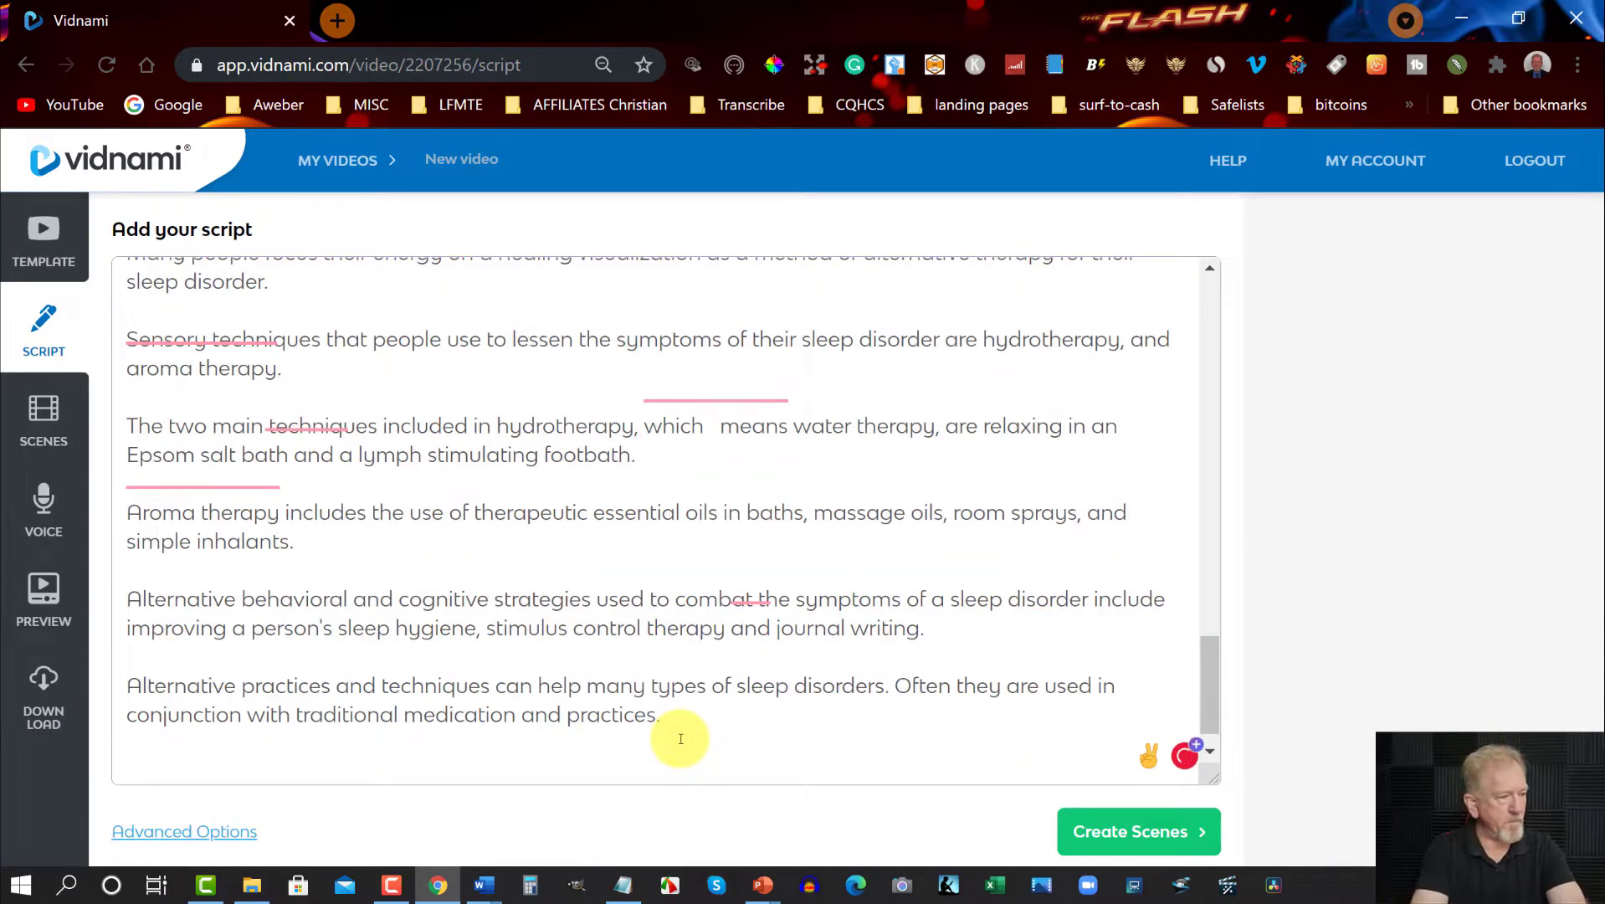
- Put 'Often they are used…' in its own paragraph and add an empty line after 'practices.'
{"action": "key", "text": "Return"}
{"action": "key", "text": "Return"}
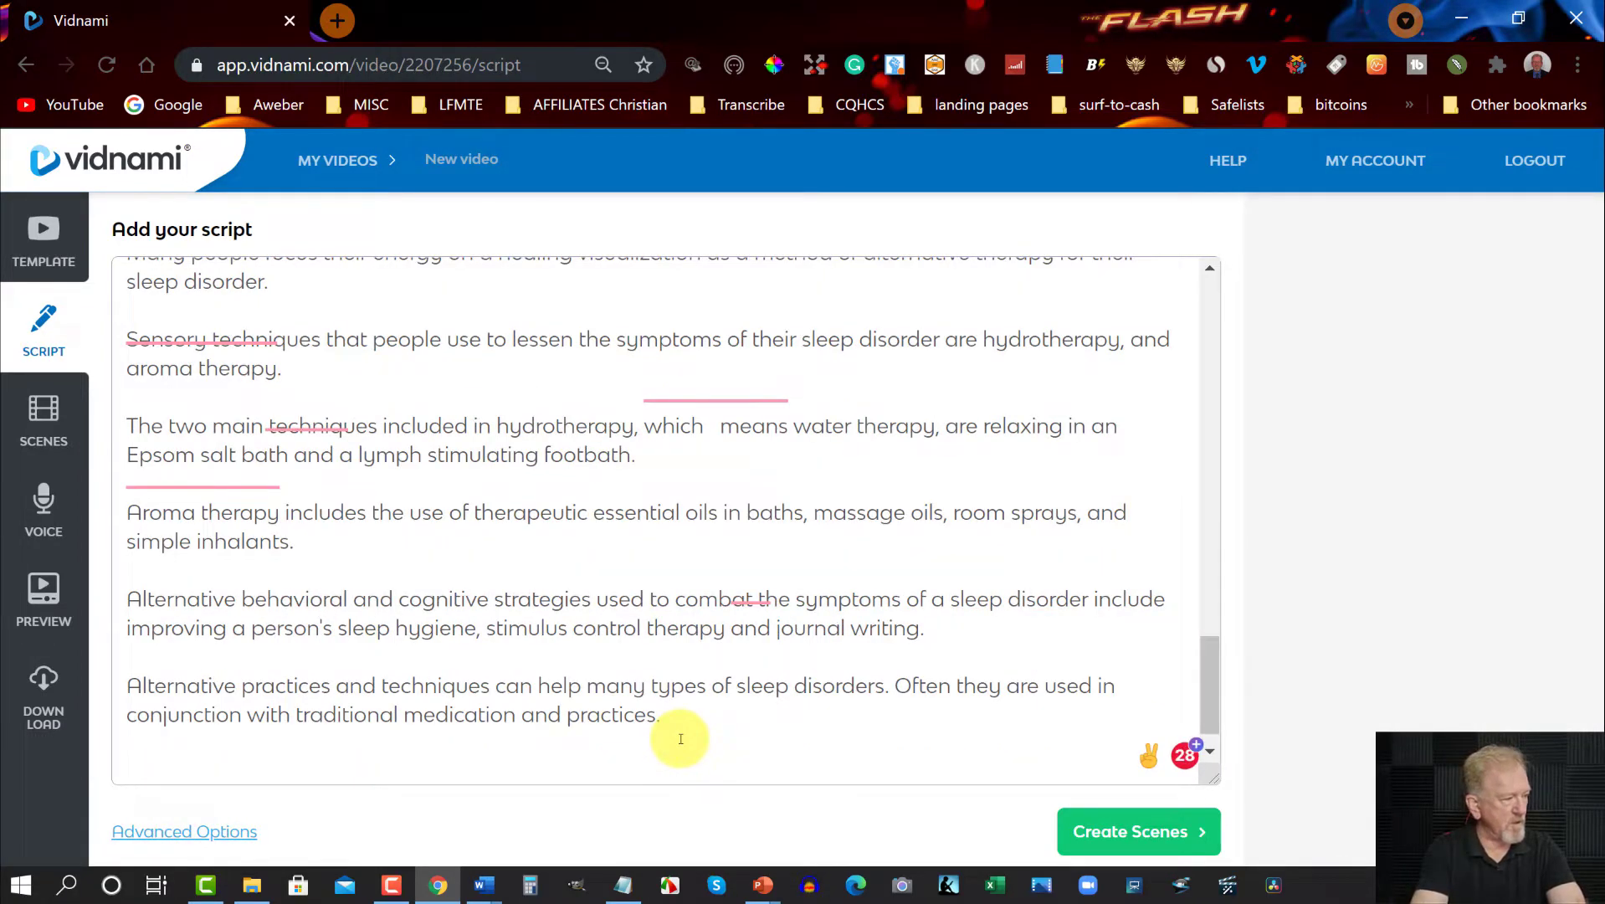
{"action": "left_click", "coordinate": [894, 686]}
{"action": "key", "text": "Return"}
{"action": "key", "text": "Return"}
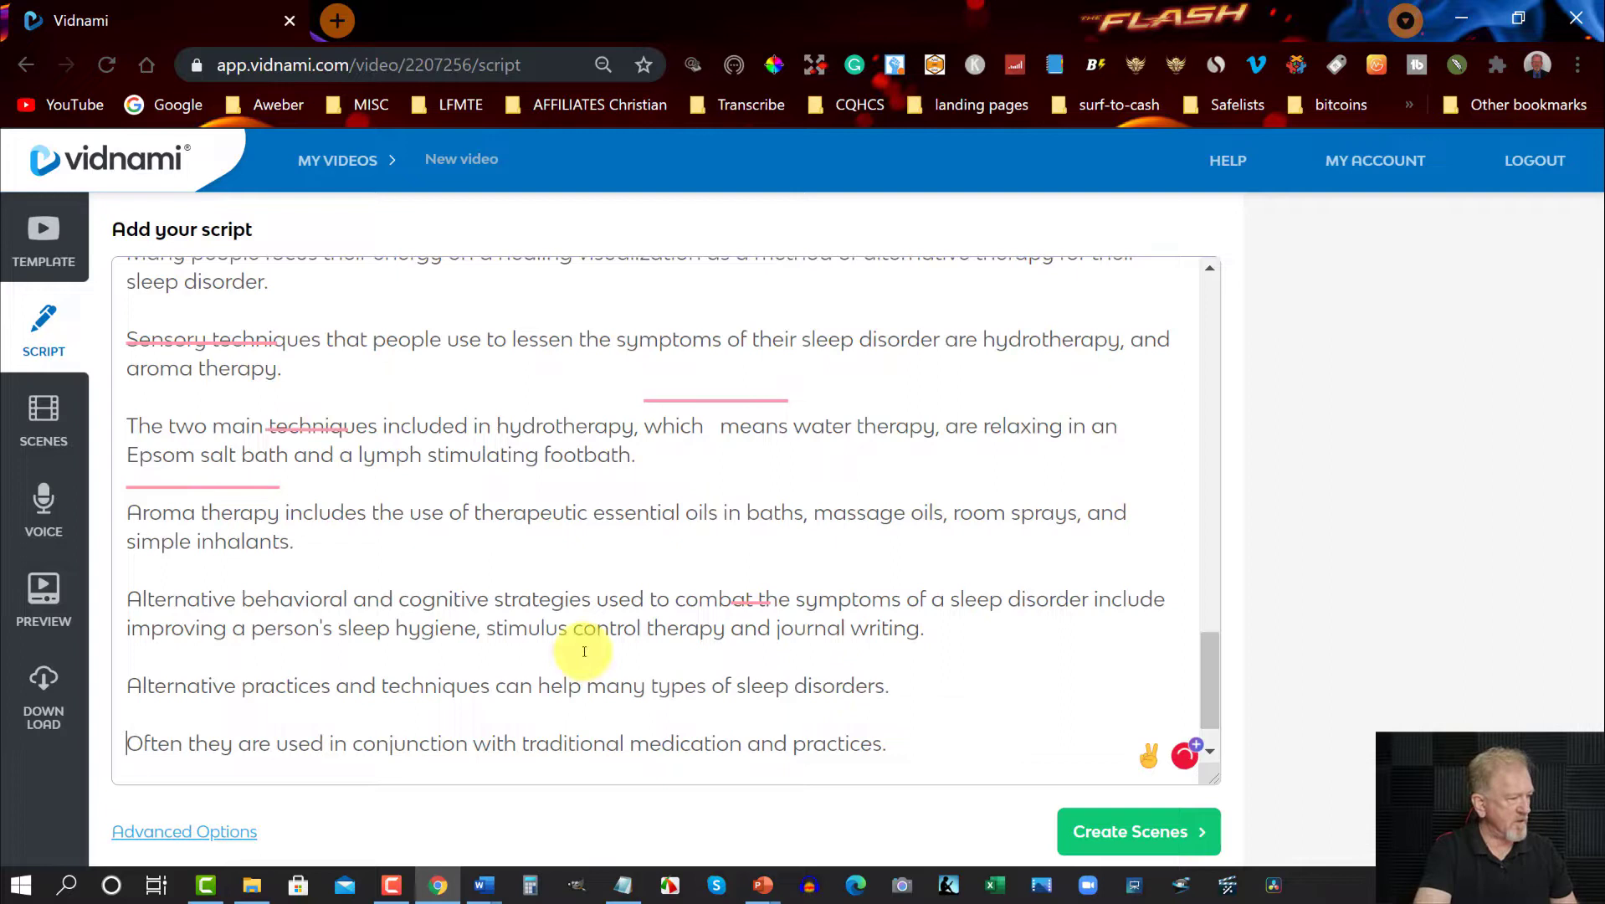
{"action": "left_click", "coordinate": [926, 750]}
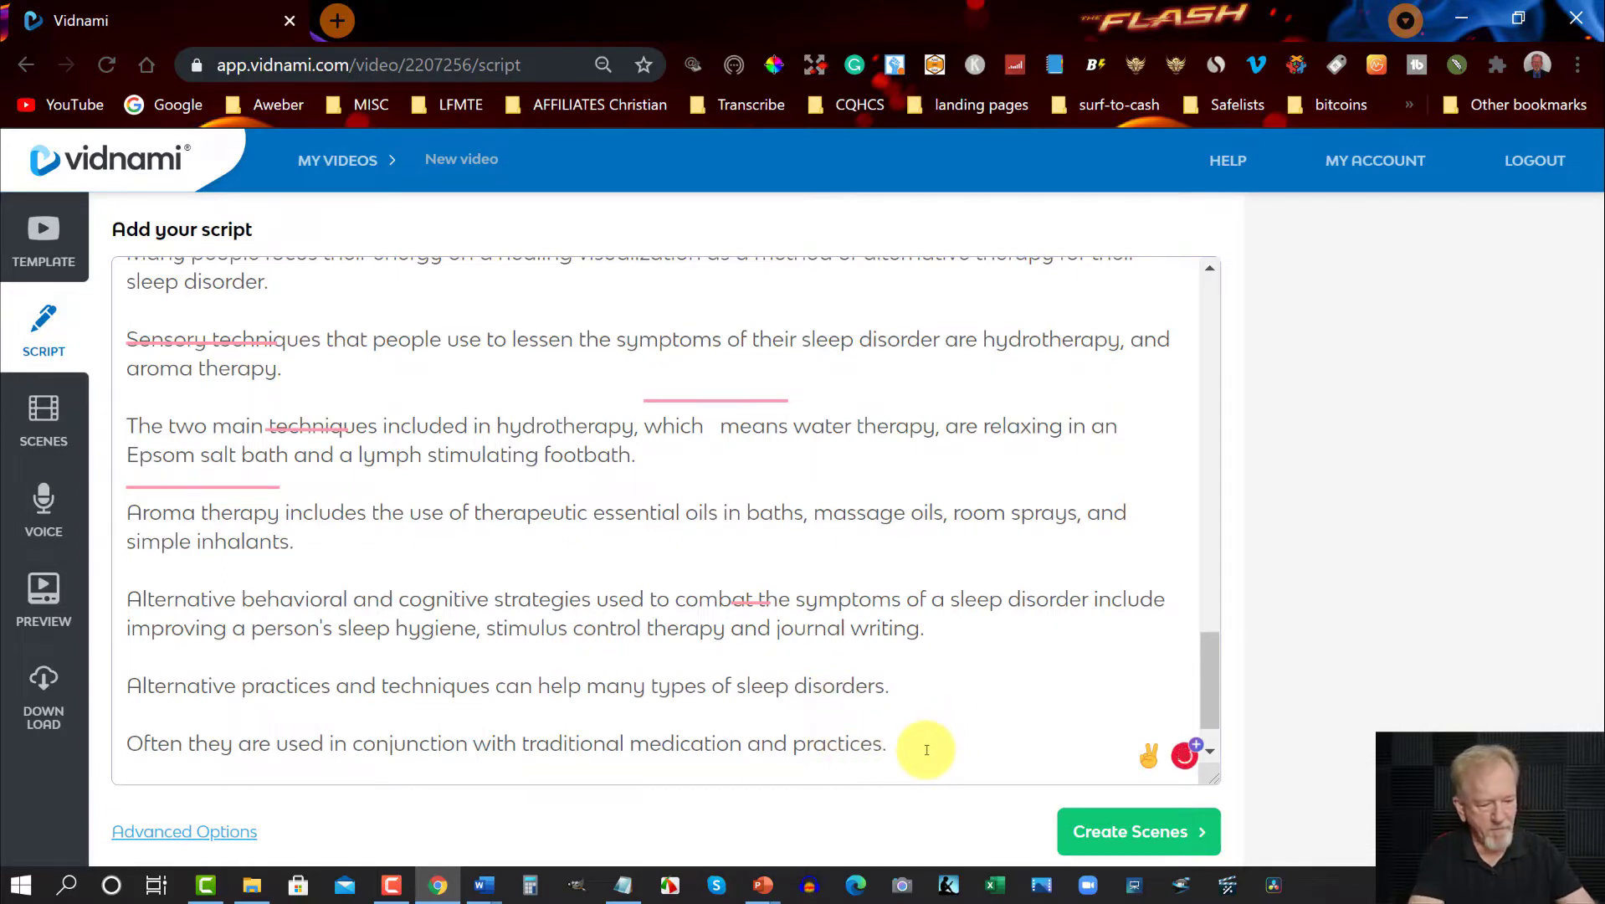
{"action": "key", "text": "Return"}
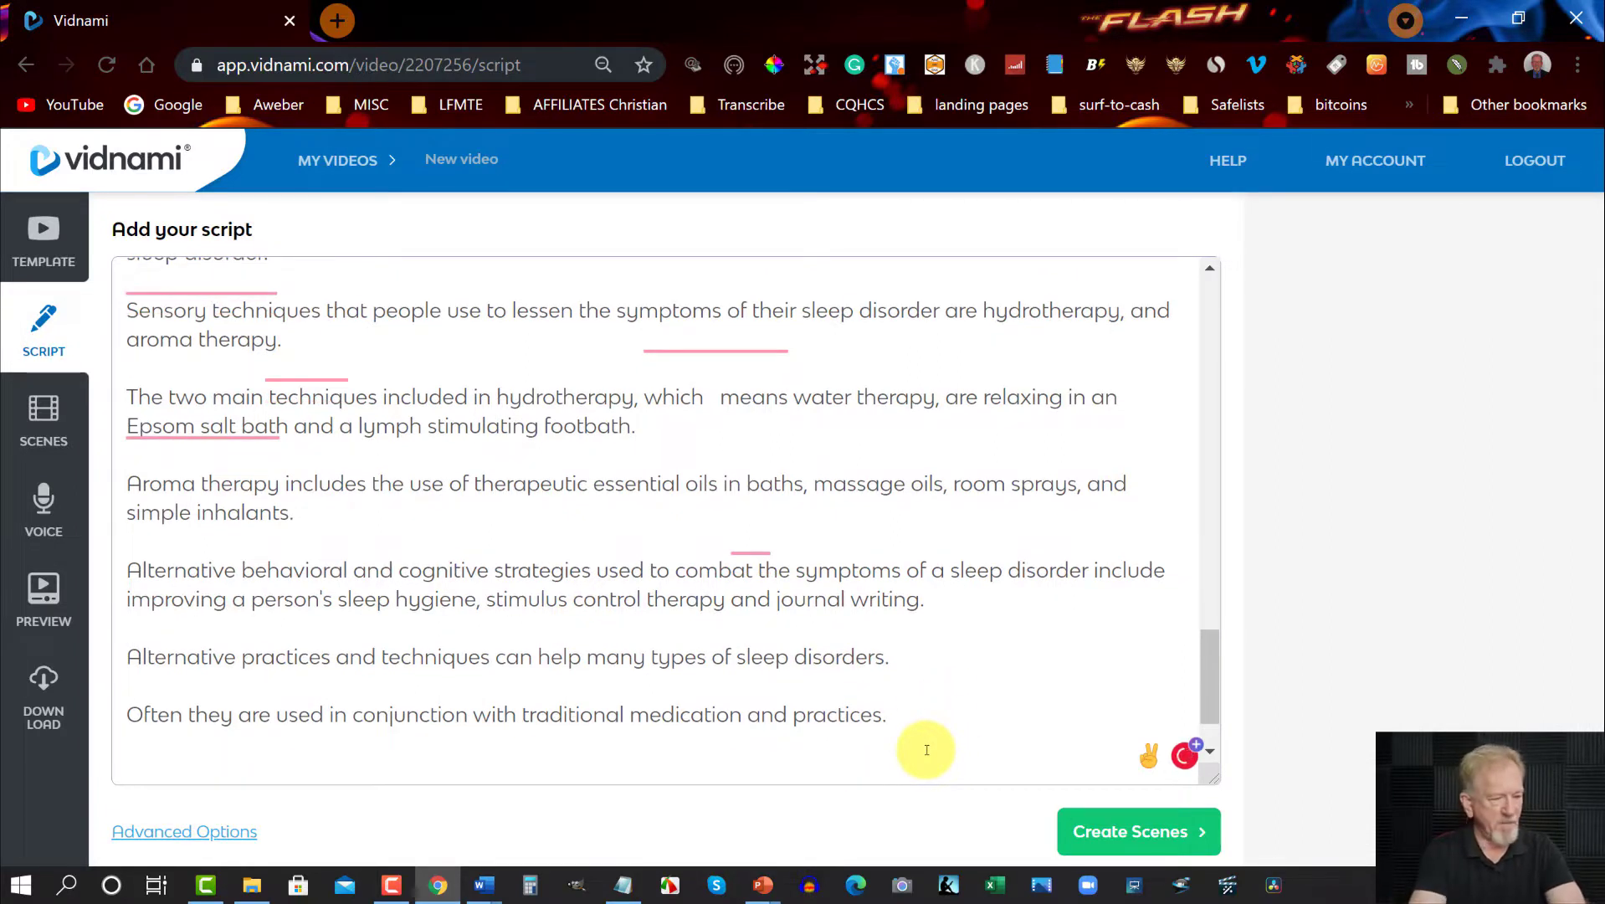
{"action": "type", "text": "Ifyou l"}
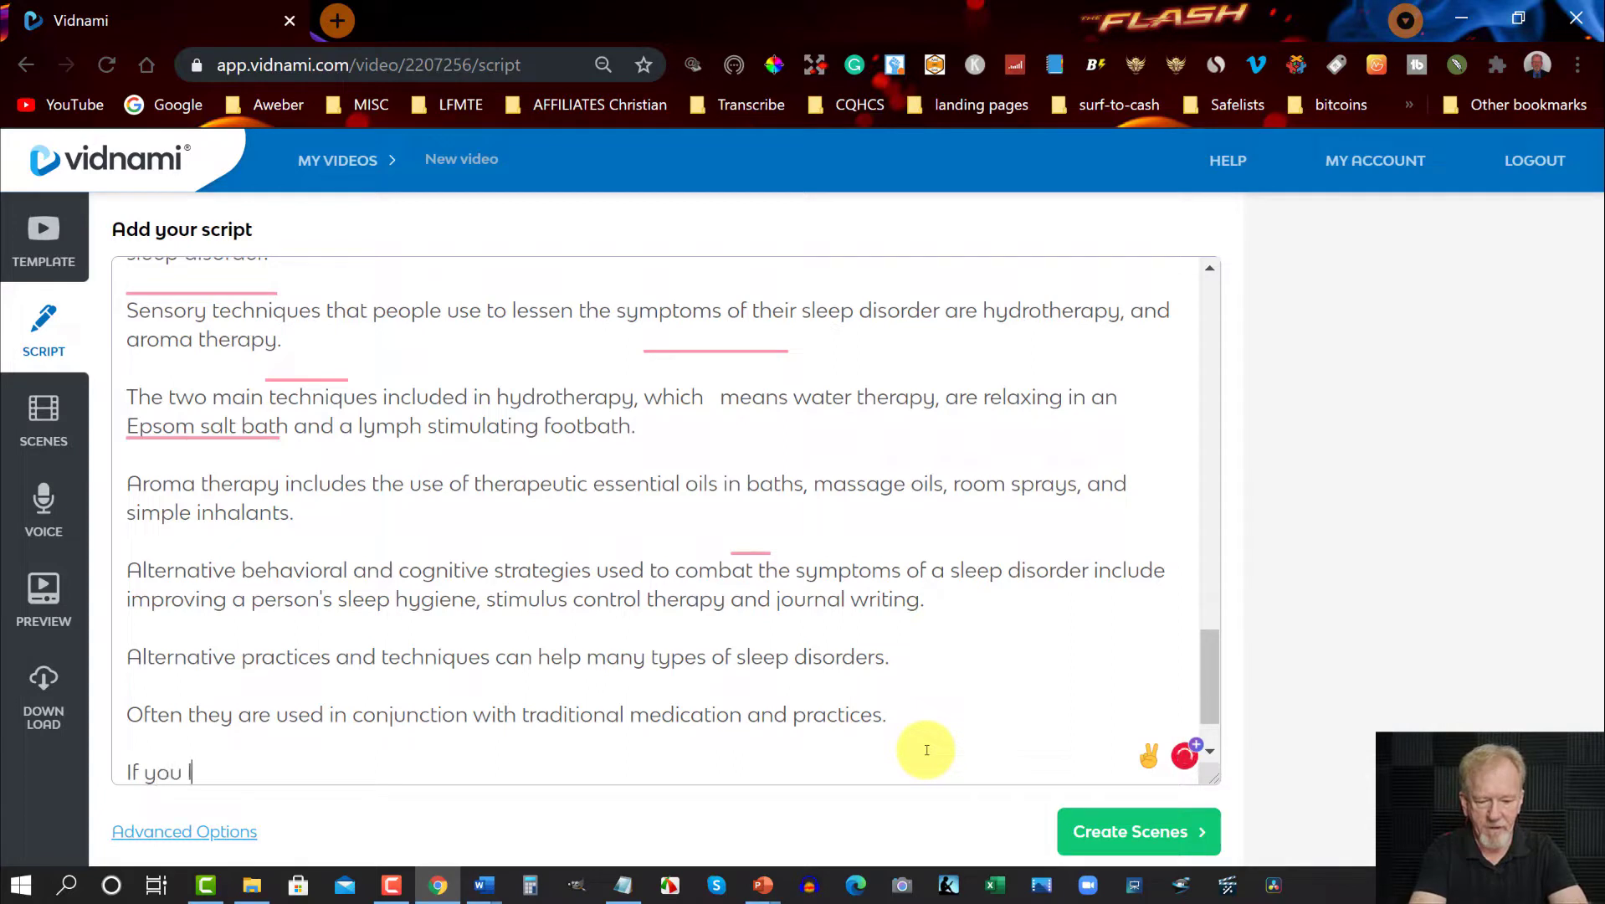
{"action": "type", "text": "ke this"}
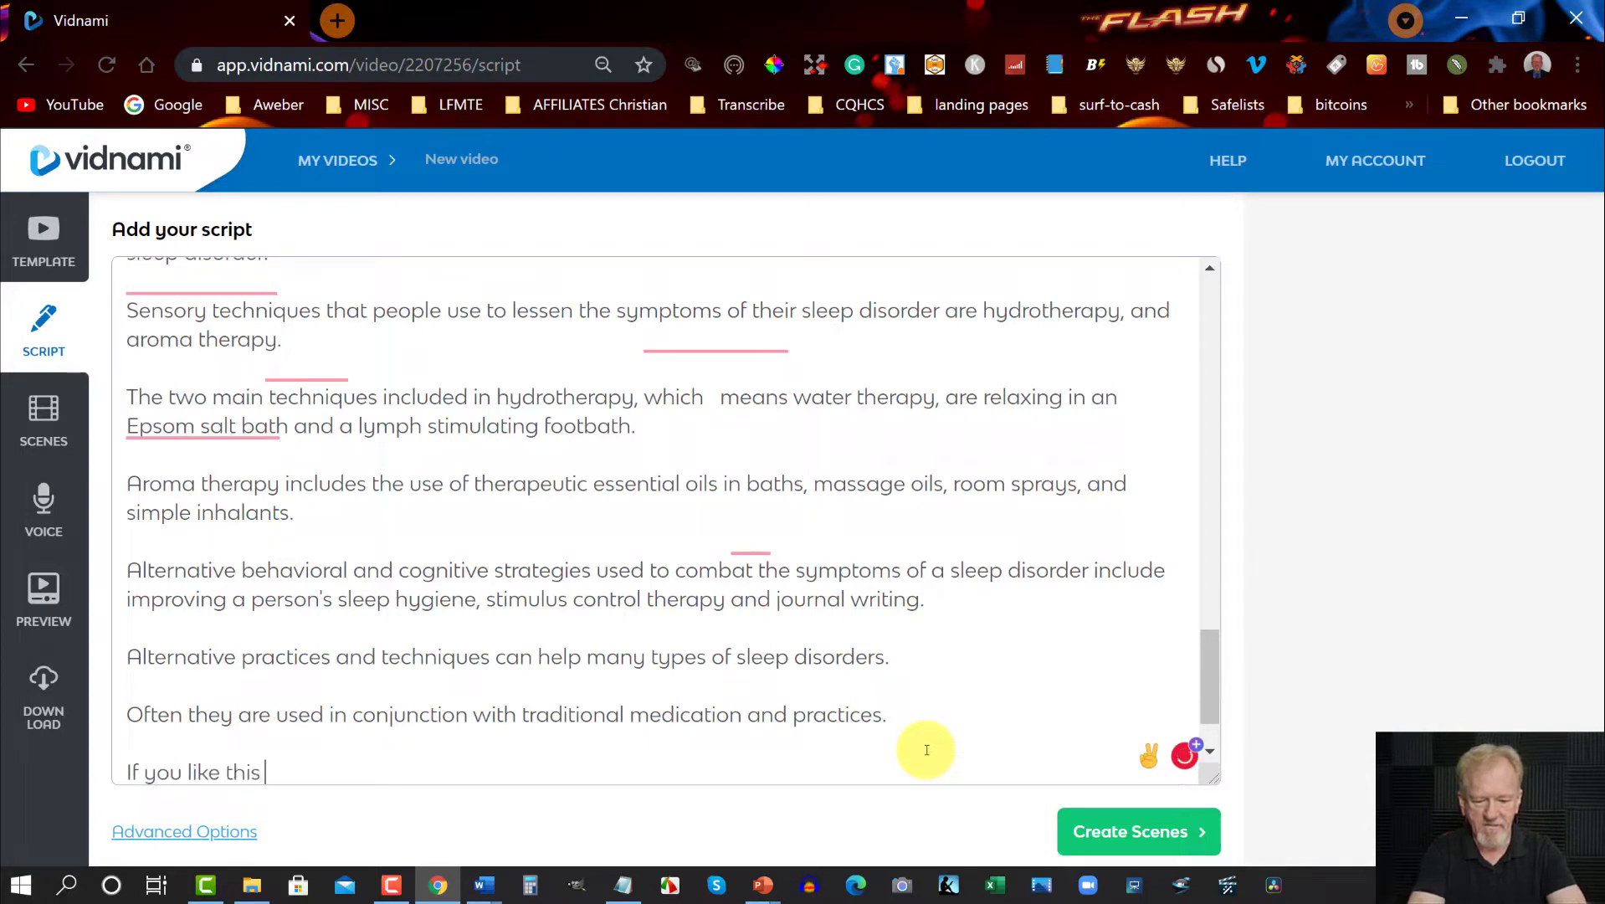
{"action": "type", "text": "video"}
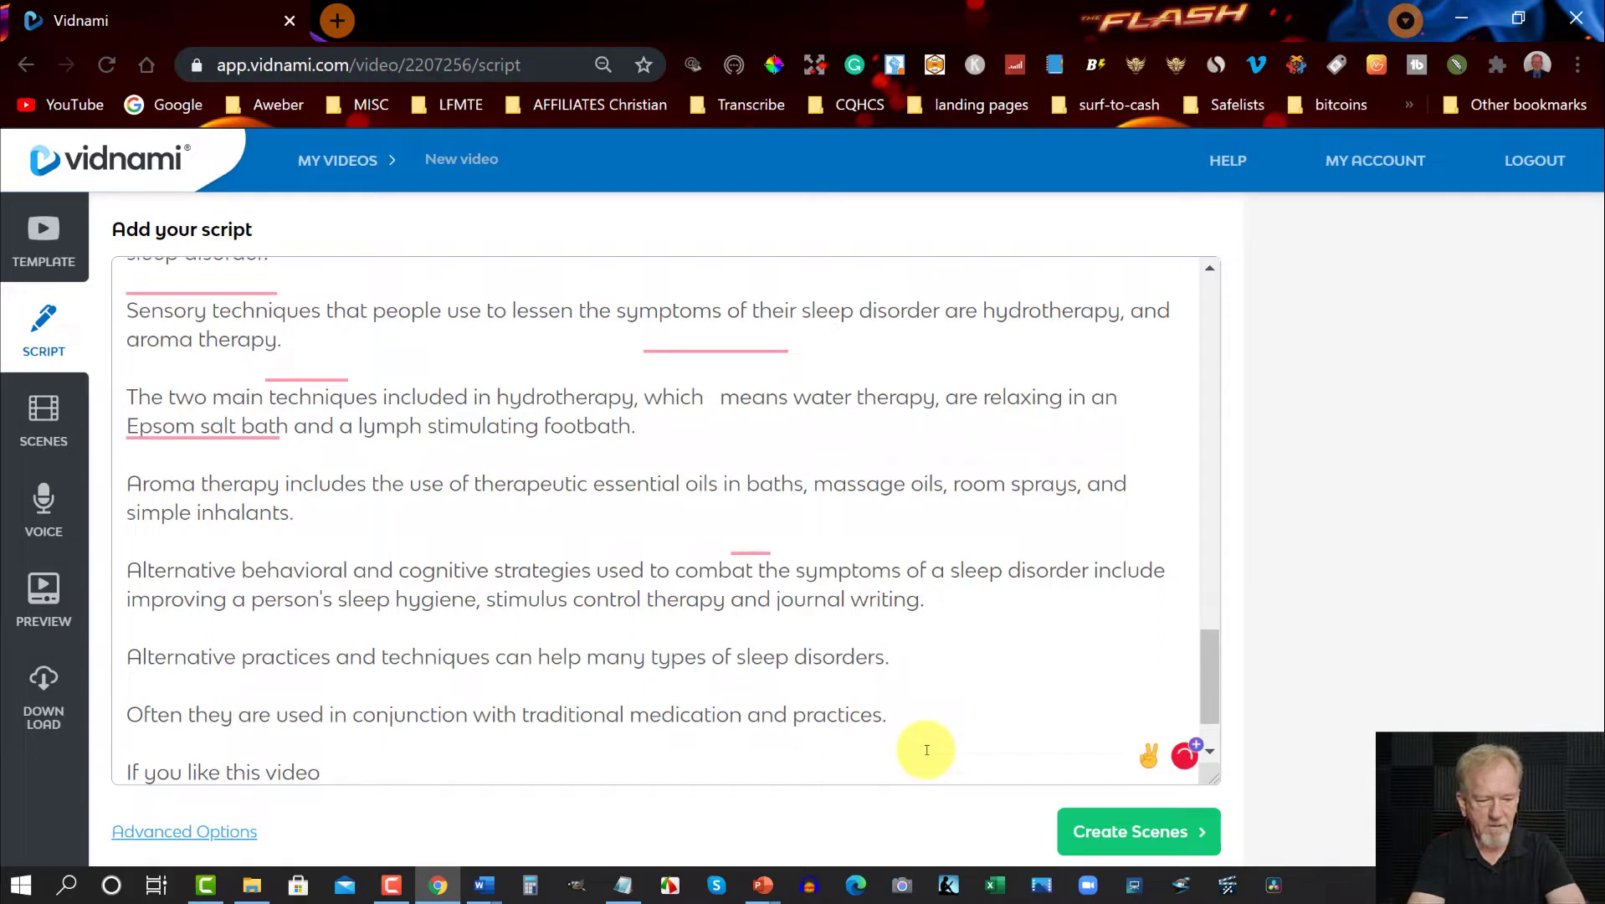
{"action": "type", "text": " could"}
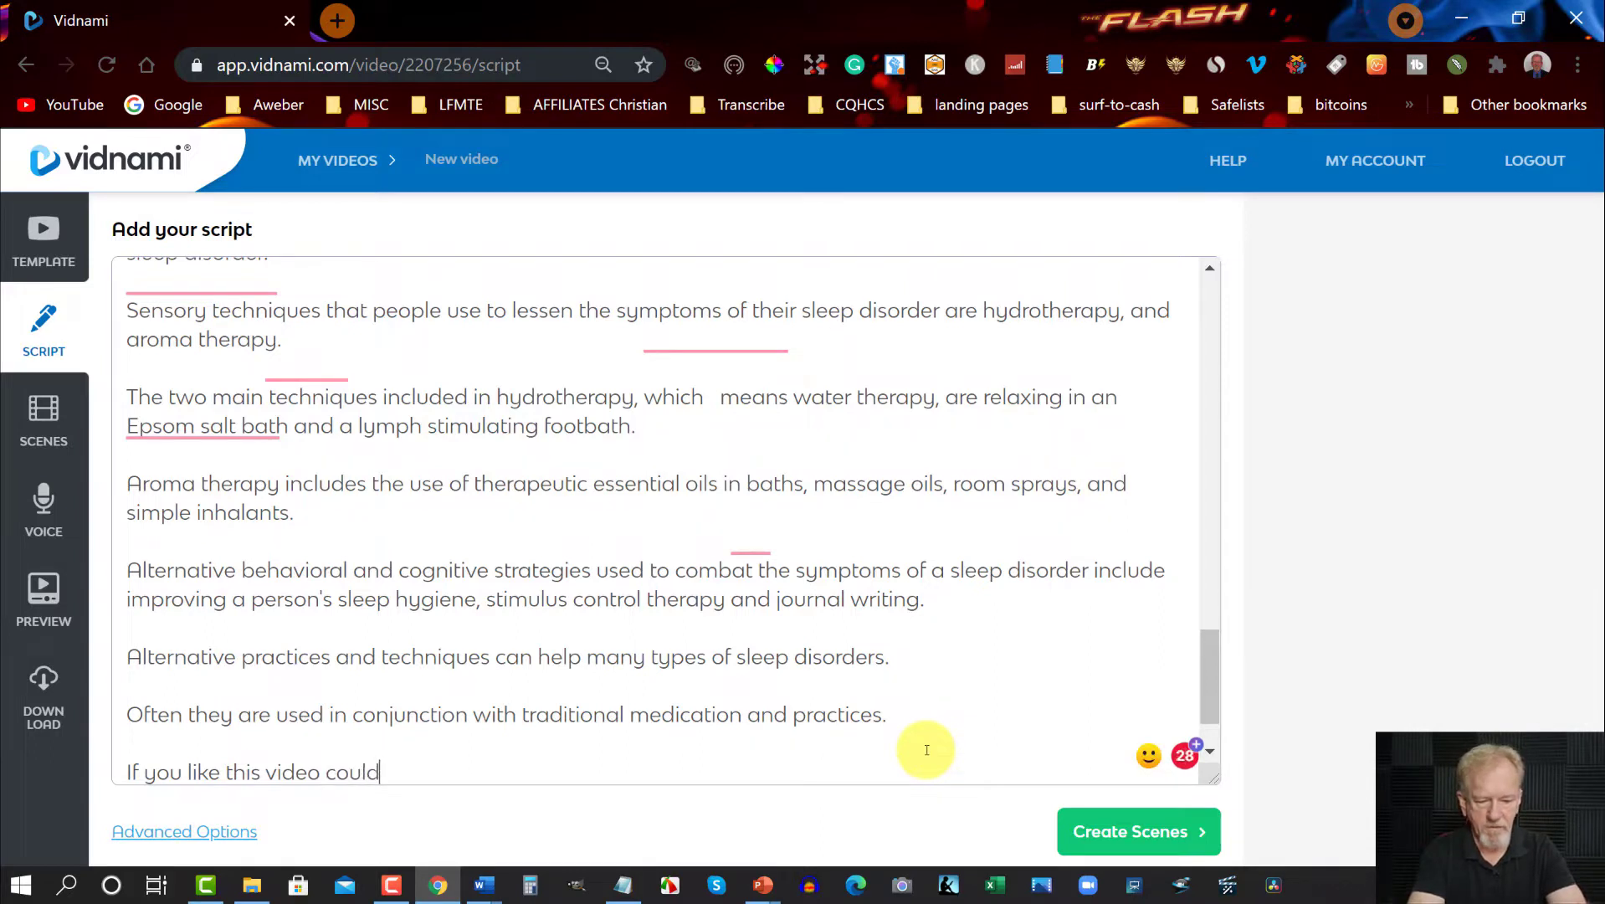
{"action": "type", "text": " you cons"}
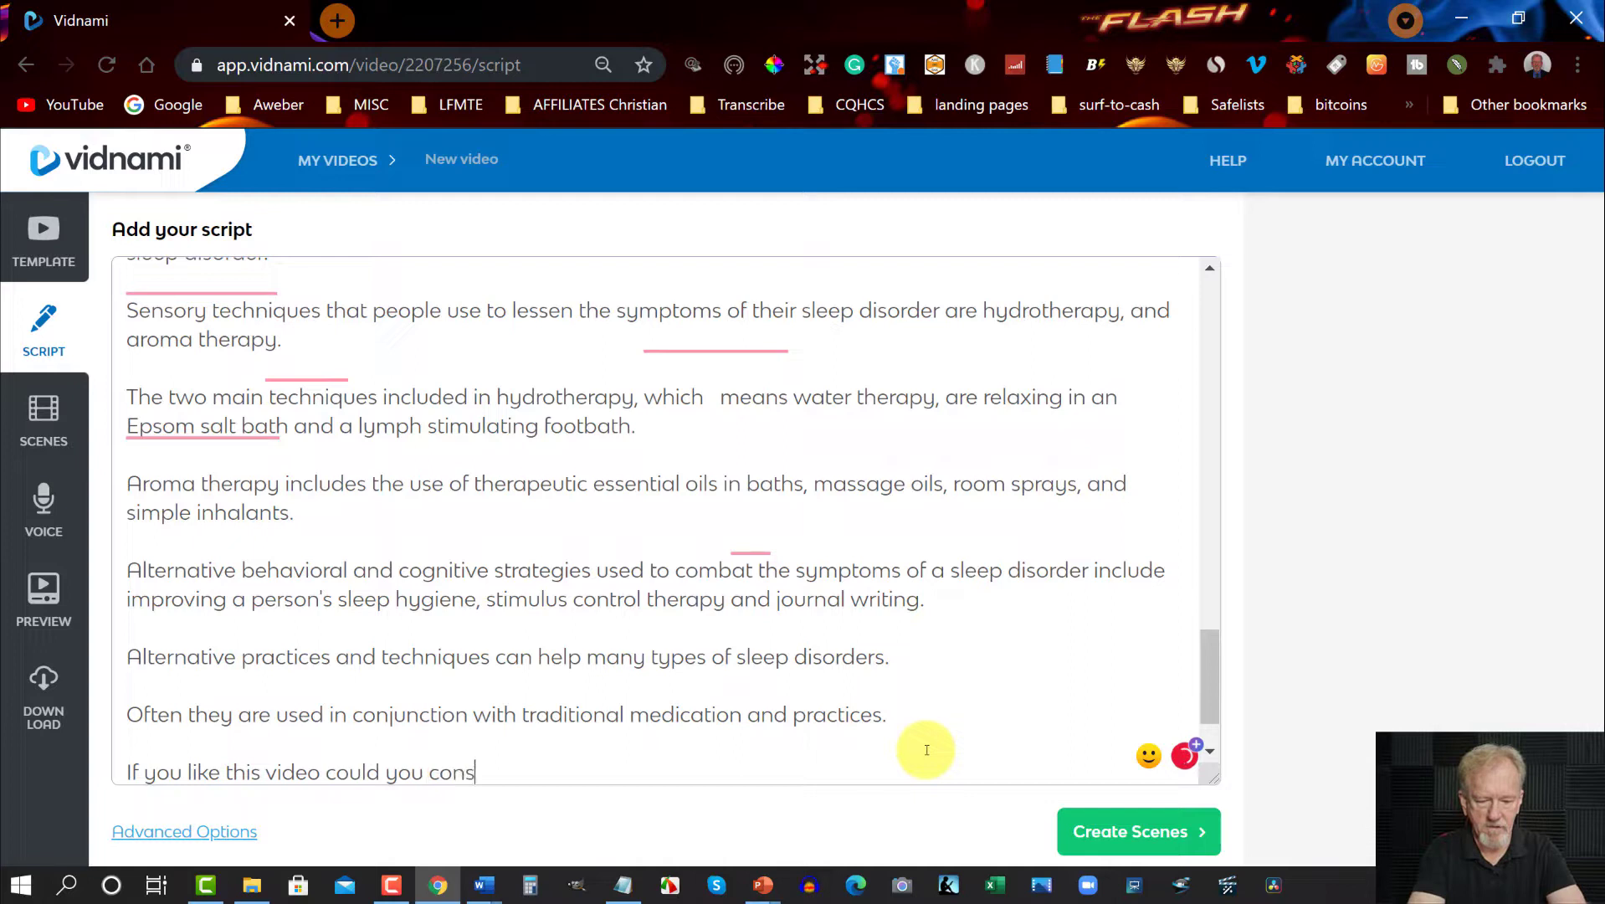
{"action": "type", "text": "ider"}
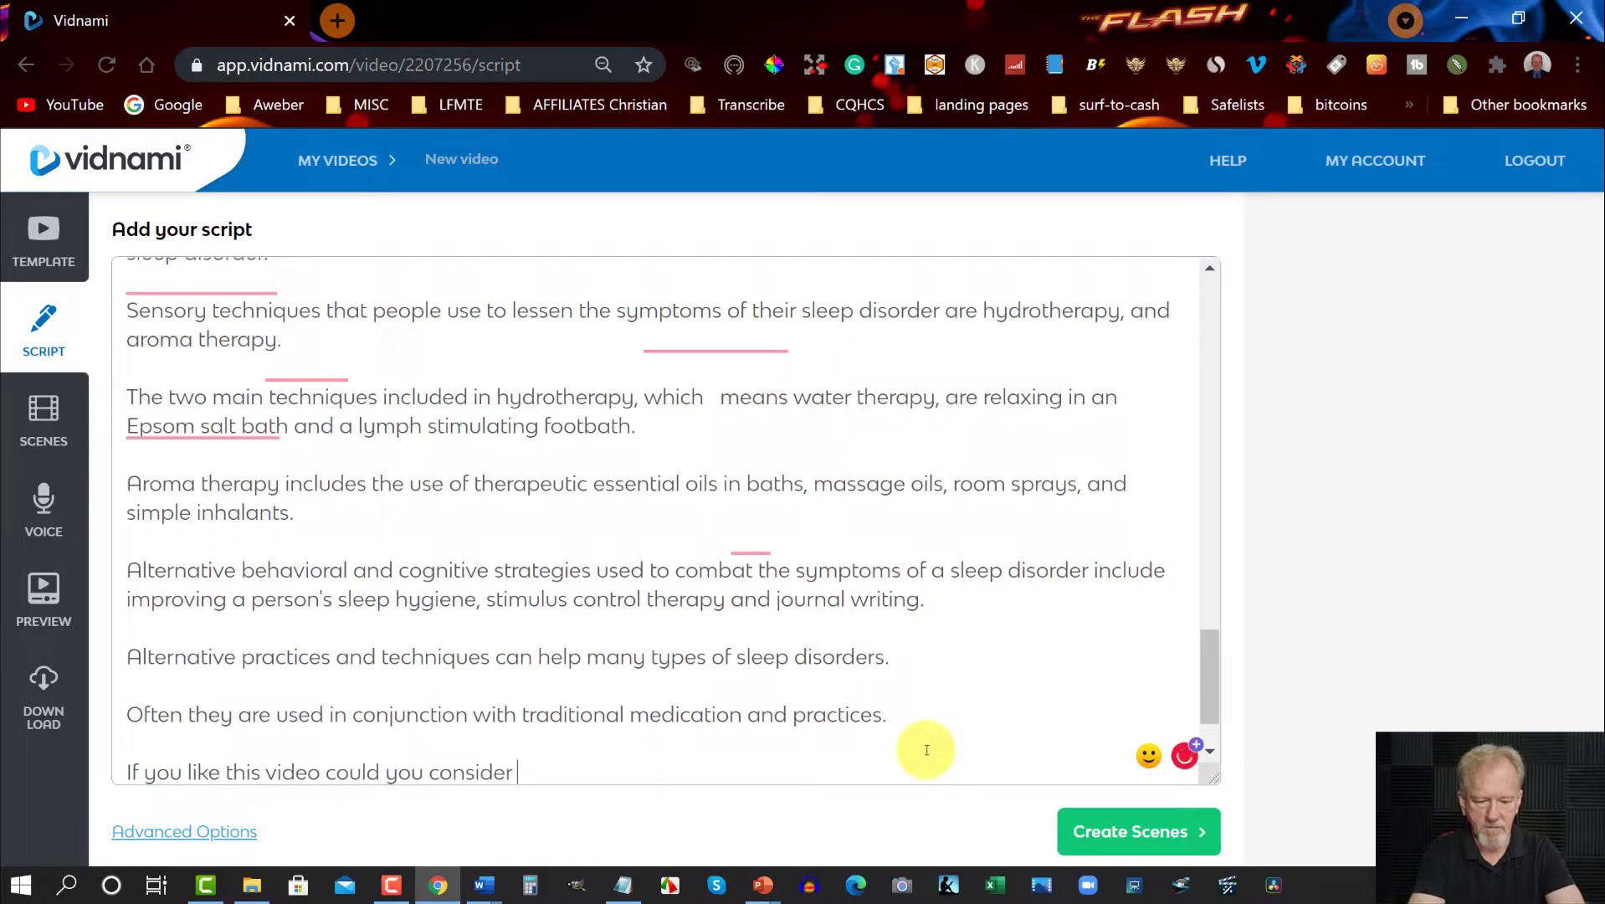
{"action": "type", "text": "sss"}
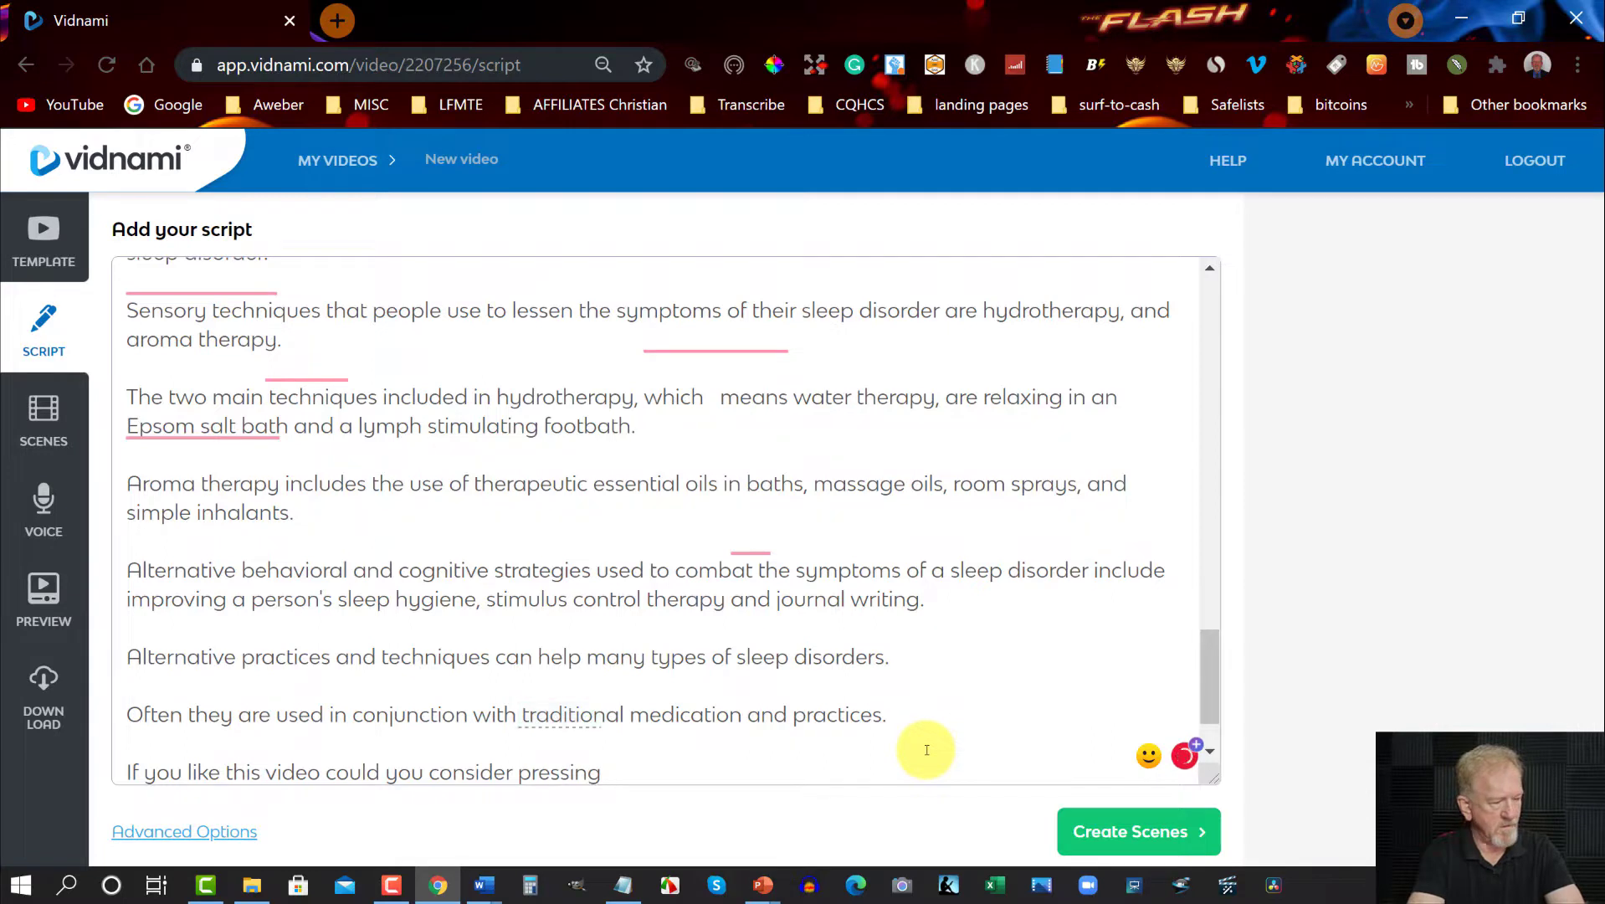
{"action": "type", "text": " thelike"}
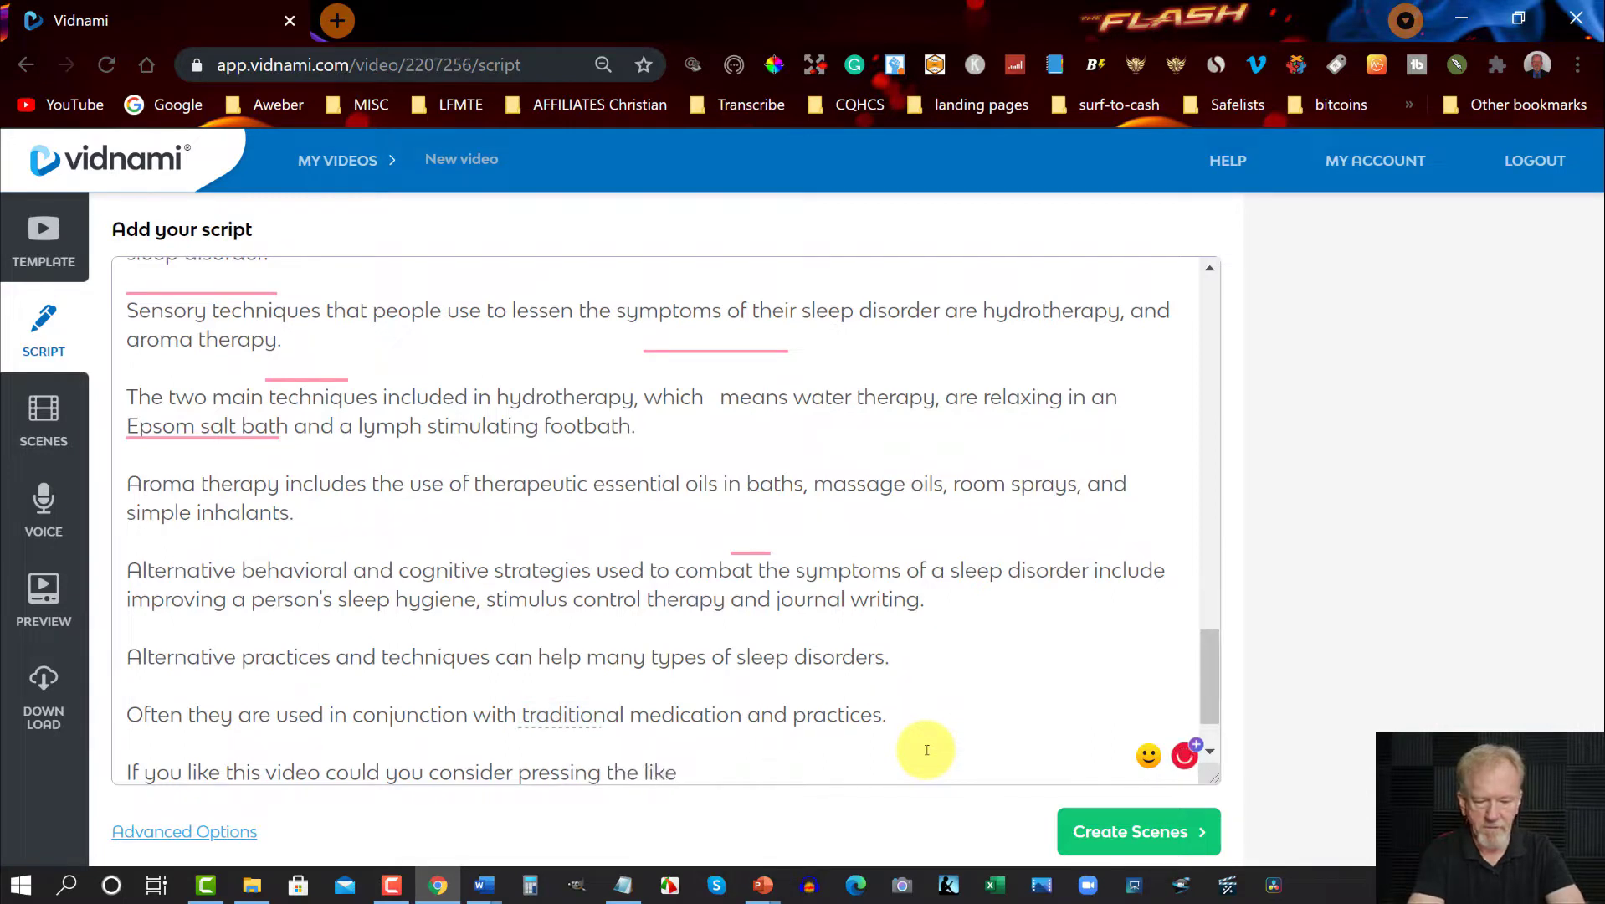
{"action": "type", "text": "button, as well"}
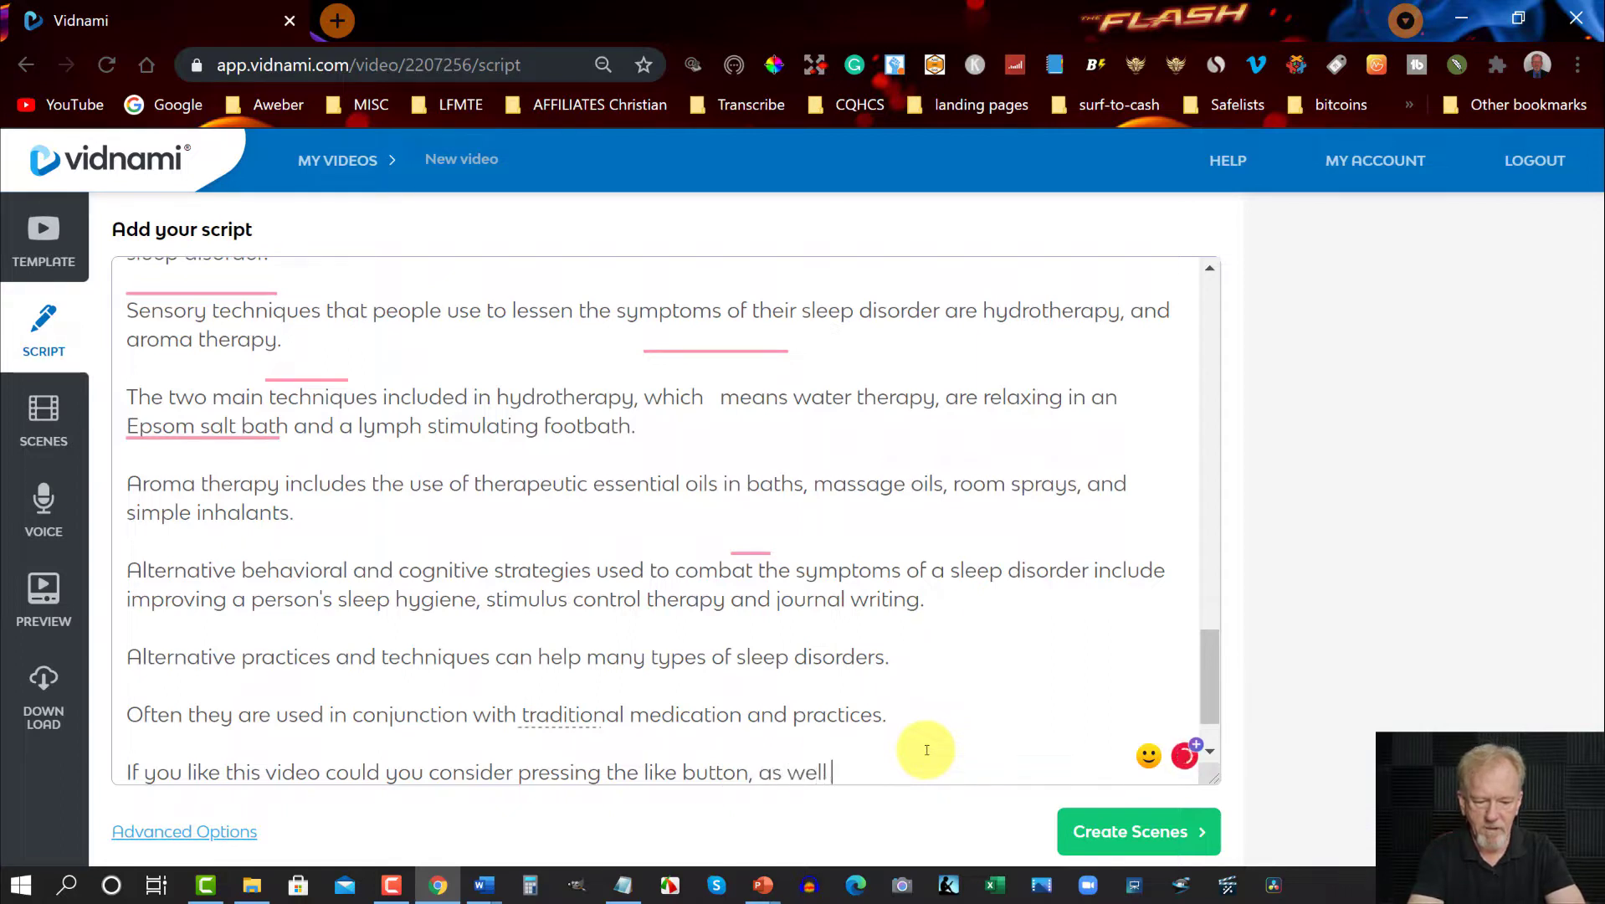
{"action": "type", "text": "subscri"}
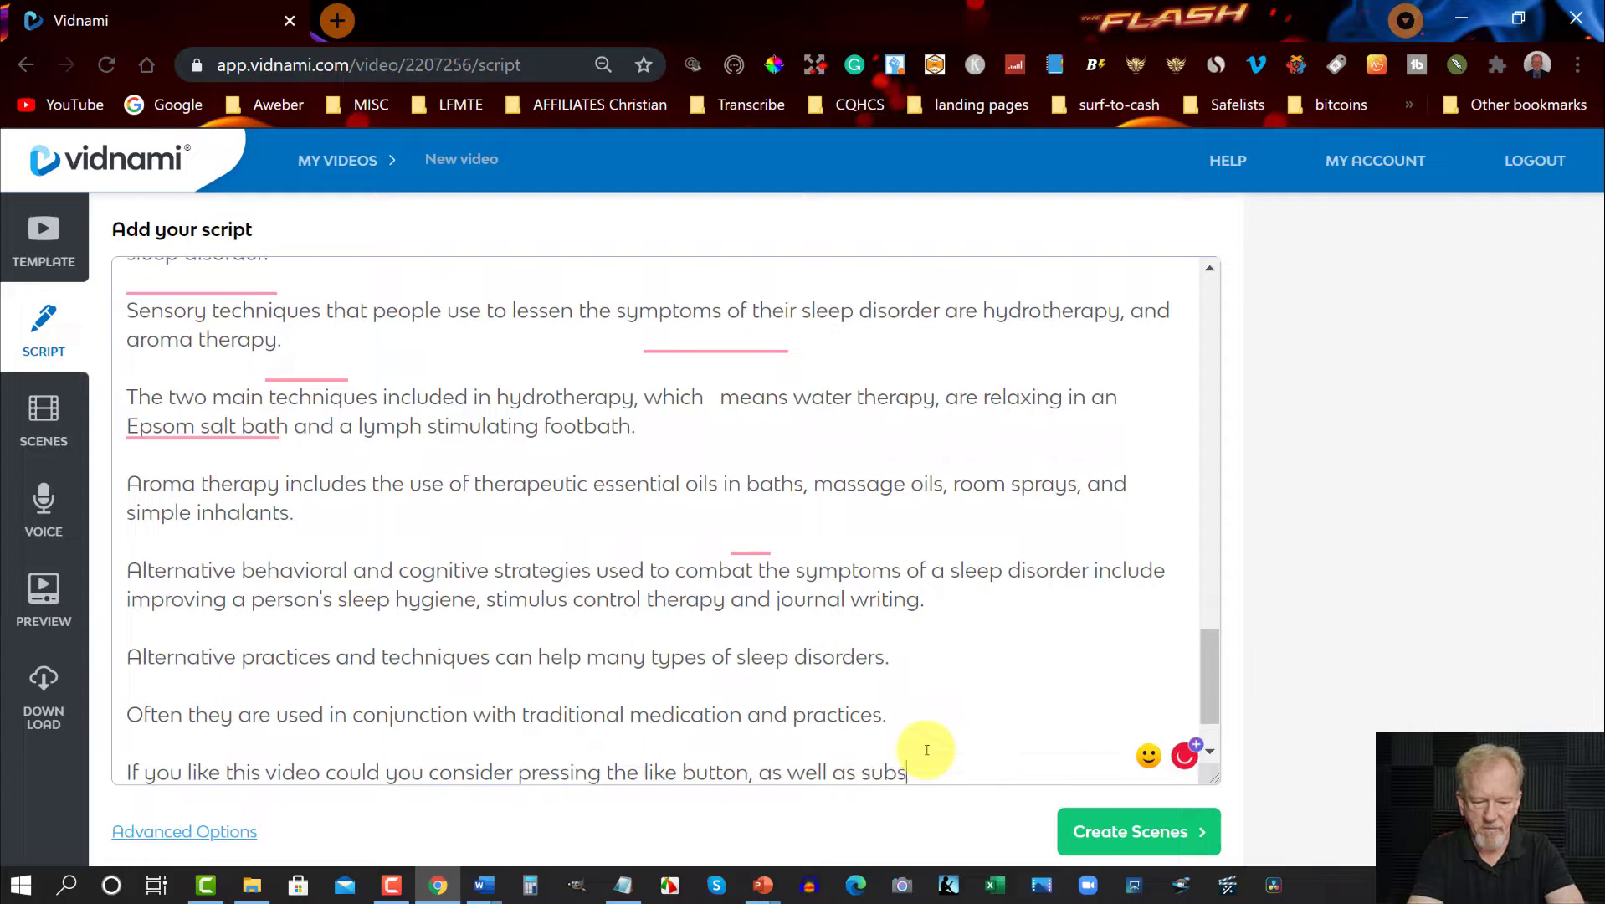
{"action": "type", "text": "bing"}
{"action": "type", "text": " and hitt"}
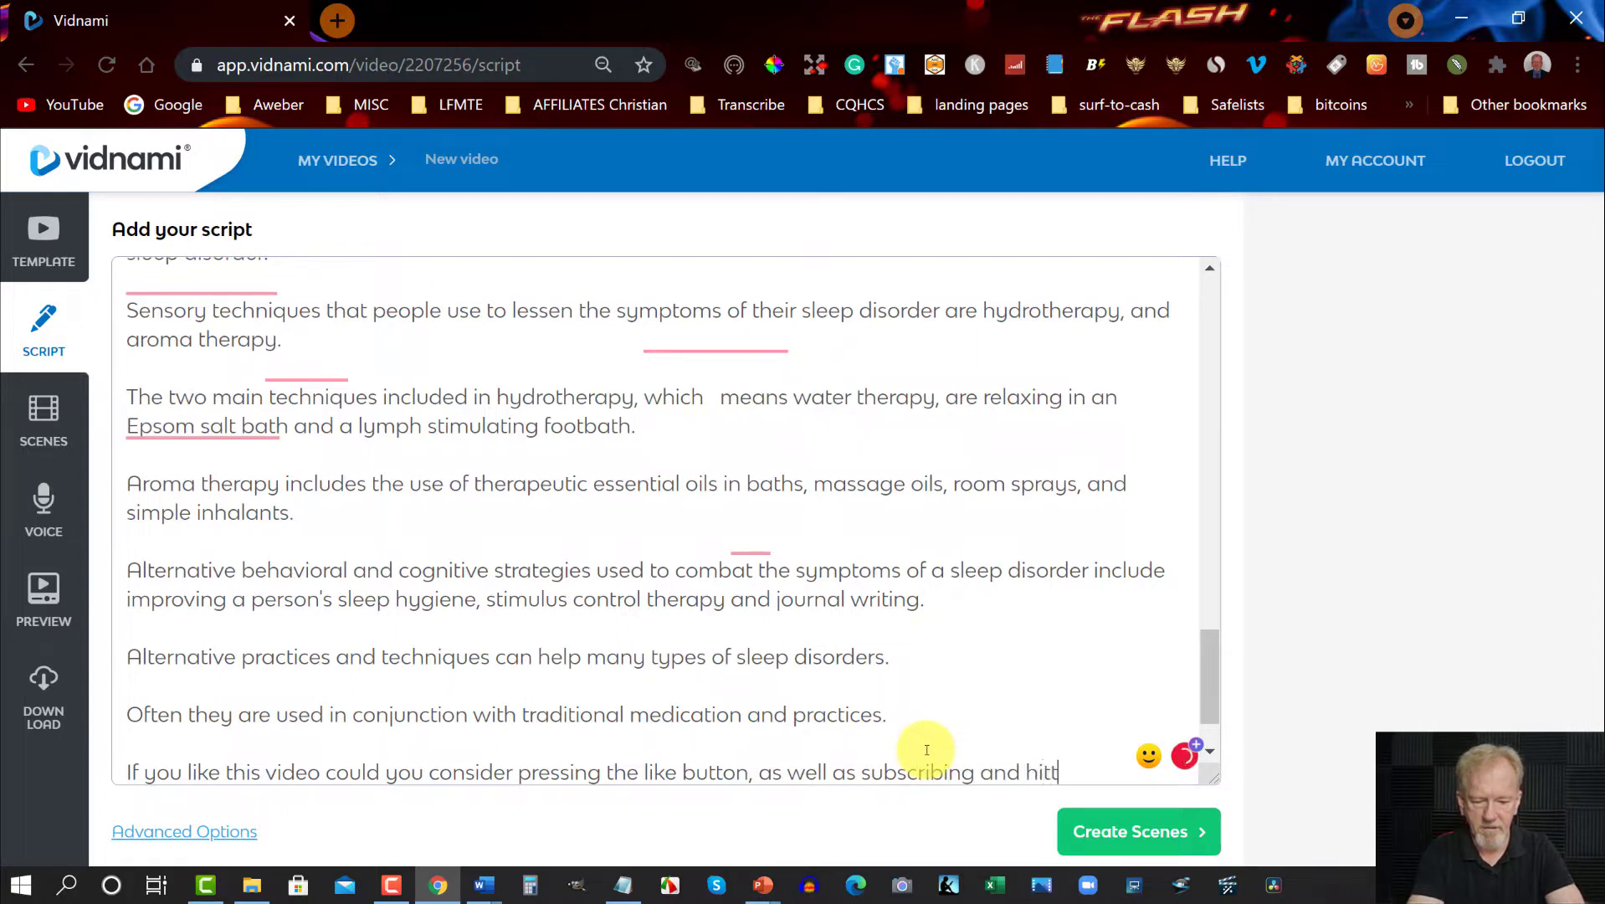
{"action": "type", "text": "ing the bell i"}
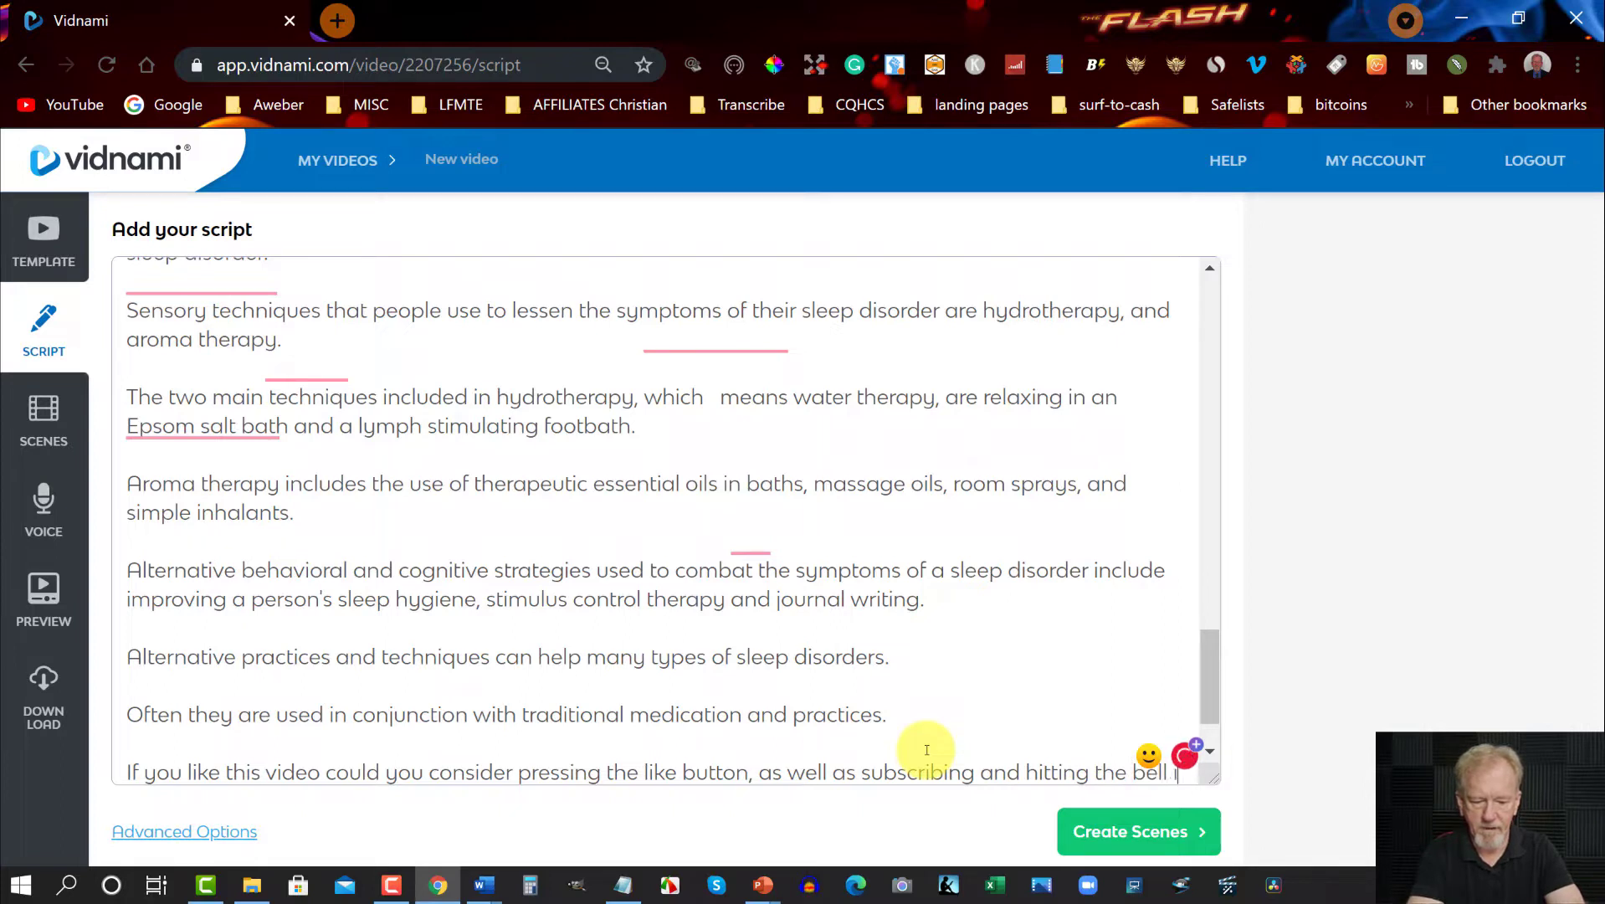
{"action": "type", "text": "con "}
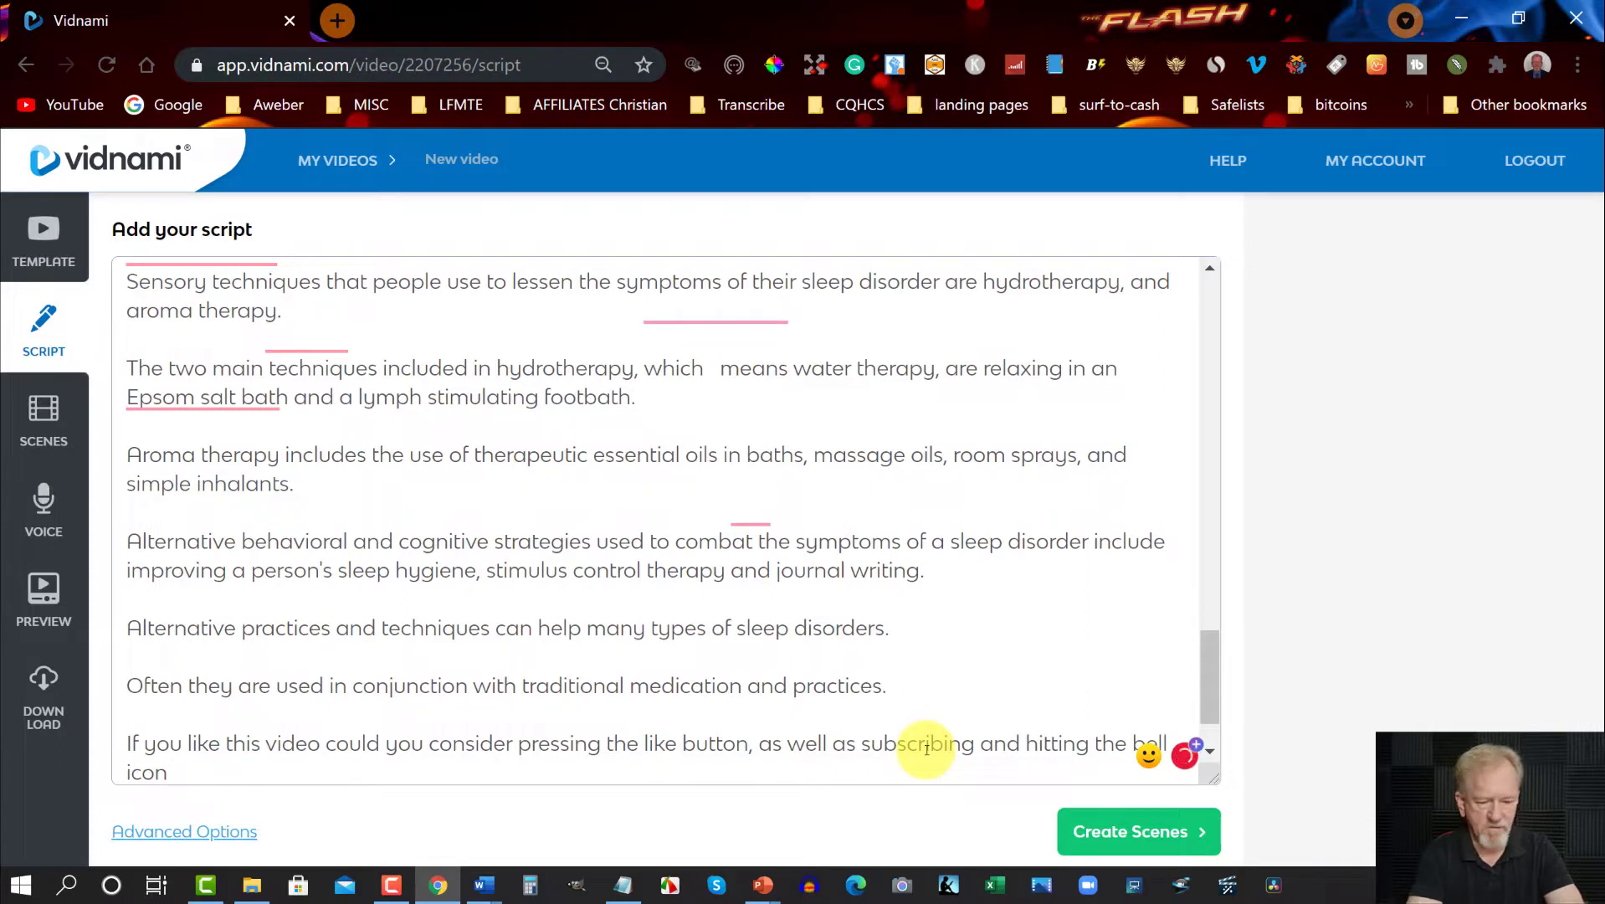
{"action": "type", "text": "so you can "}
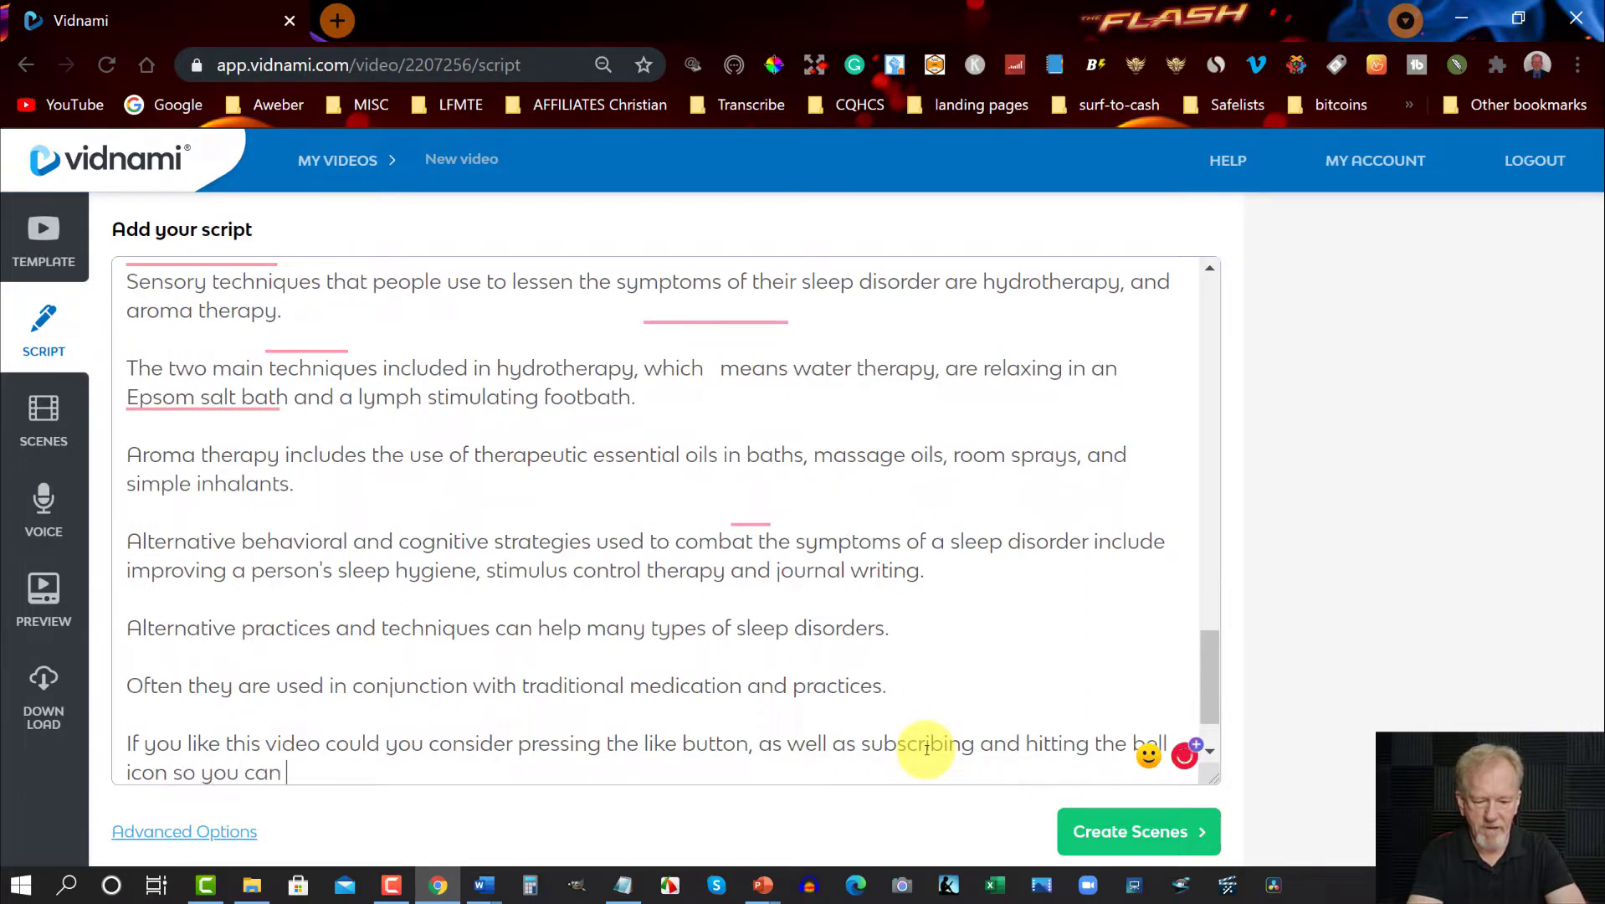
{"action": "type", "text": "be noti"}
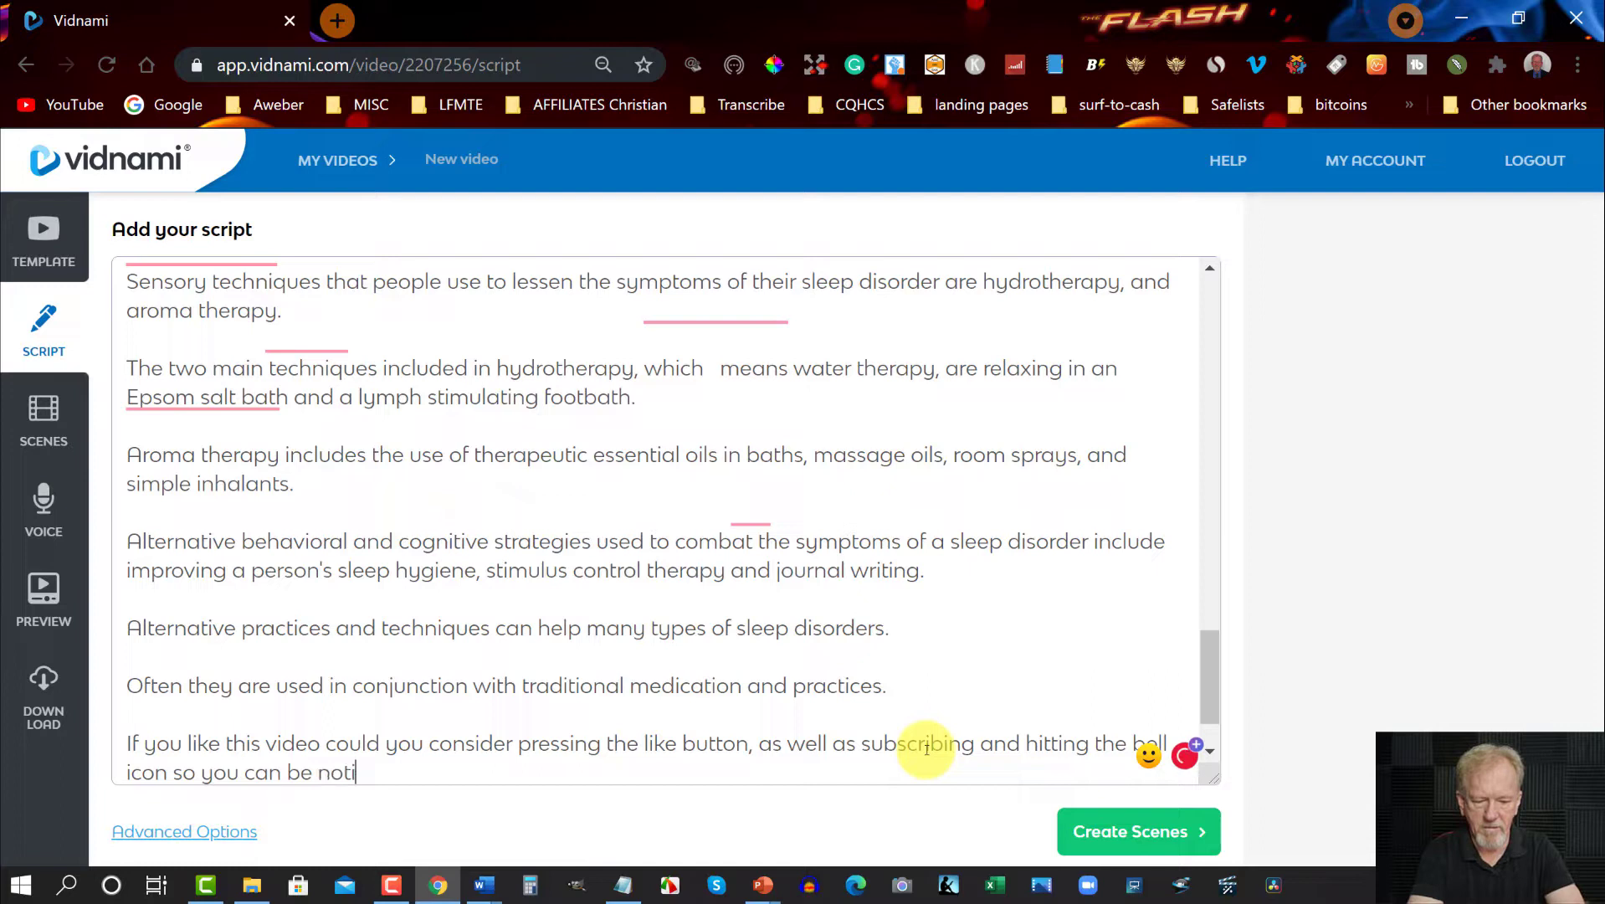
{"action": "type", "text": "fied when we h"}
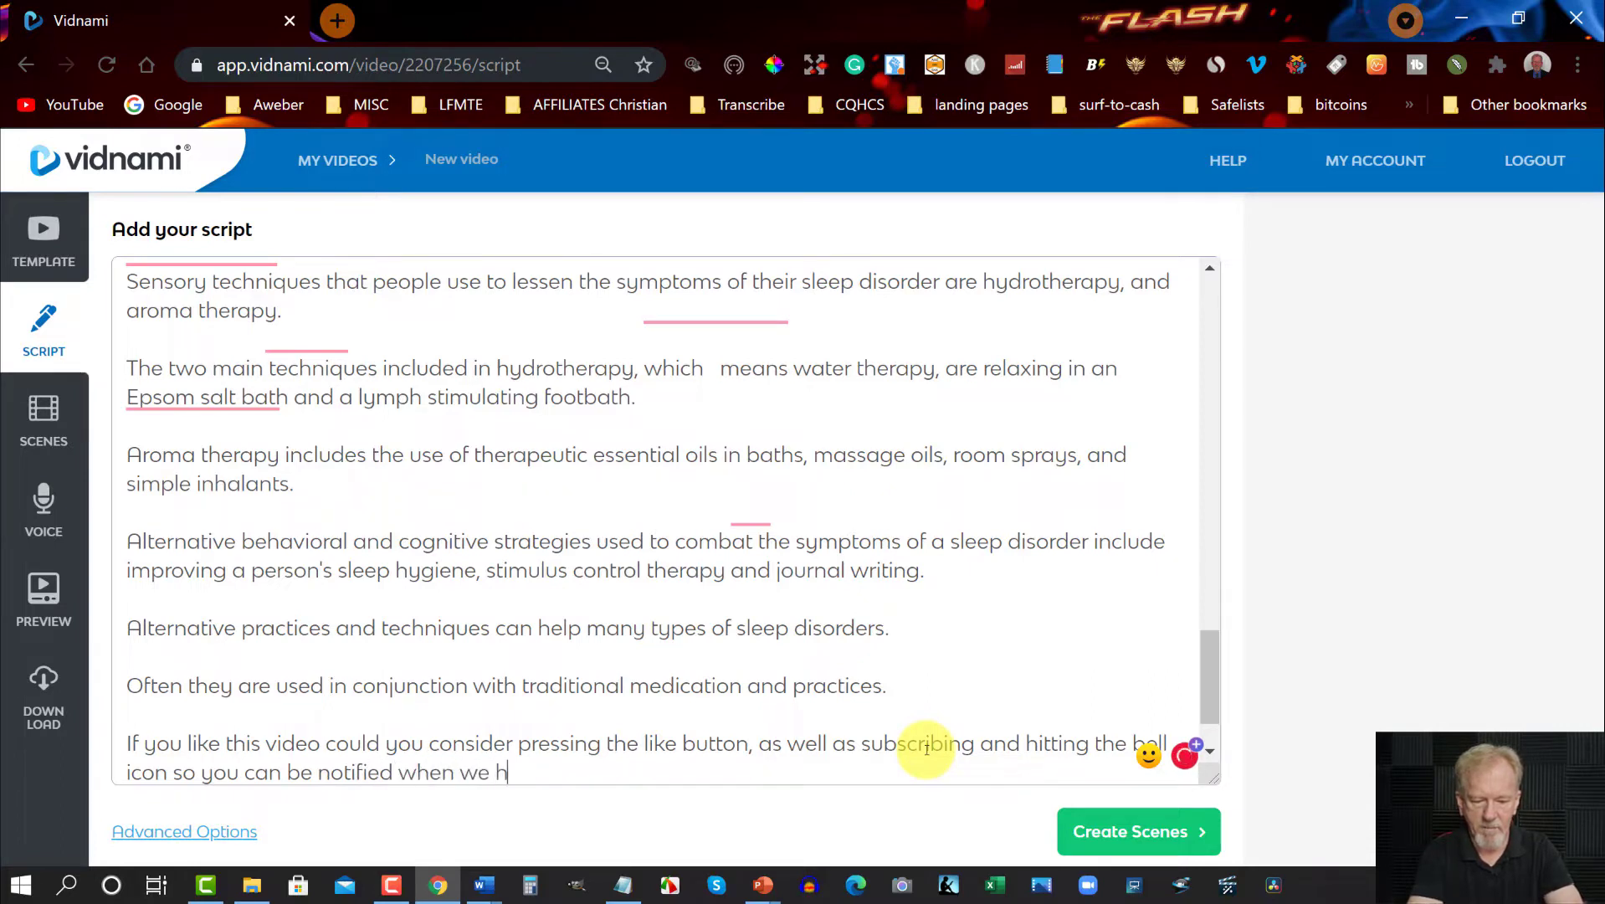
- Make the closing sentence end 'when we upload more videos' and add a comma after 'as well as'
{"action": "key", "text": "BackSpace"}
{"action": "type", "text": "u"}
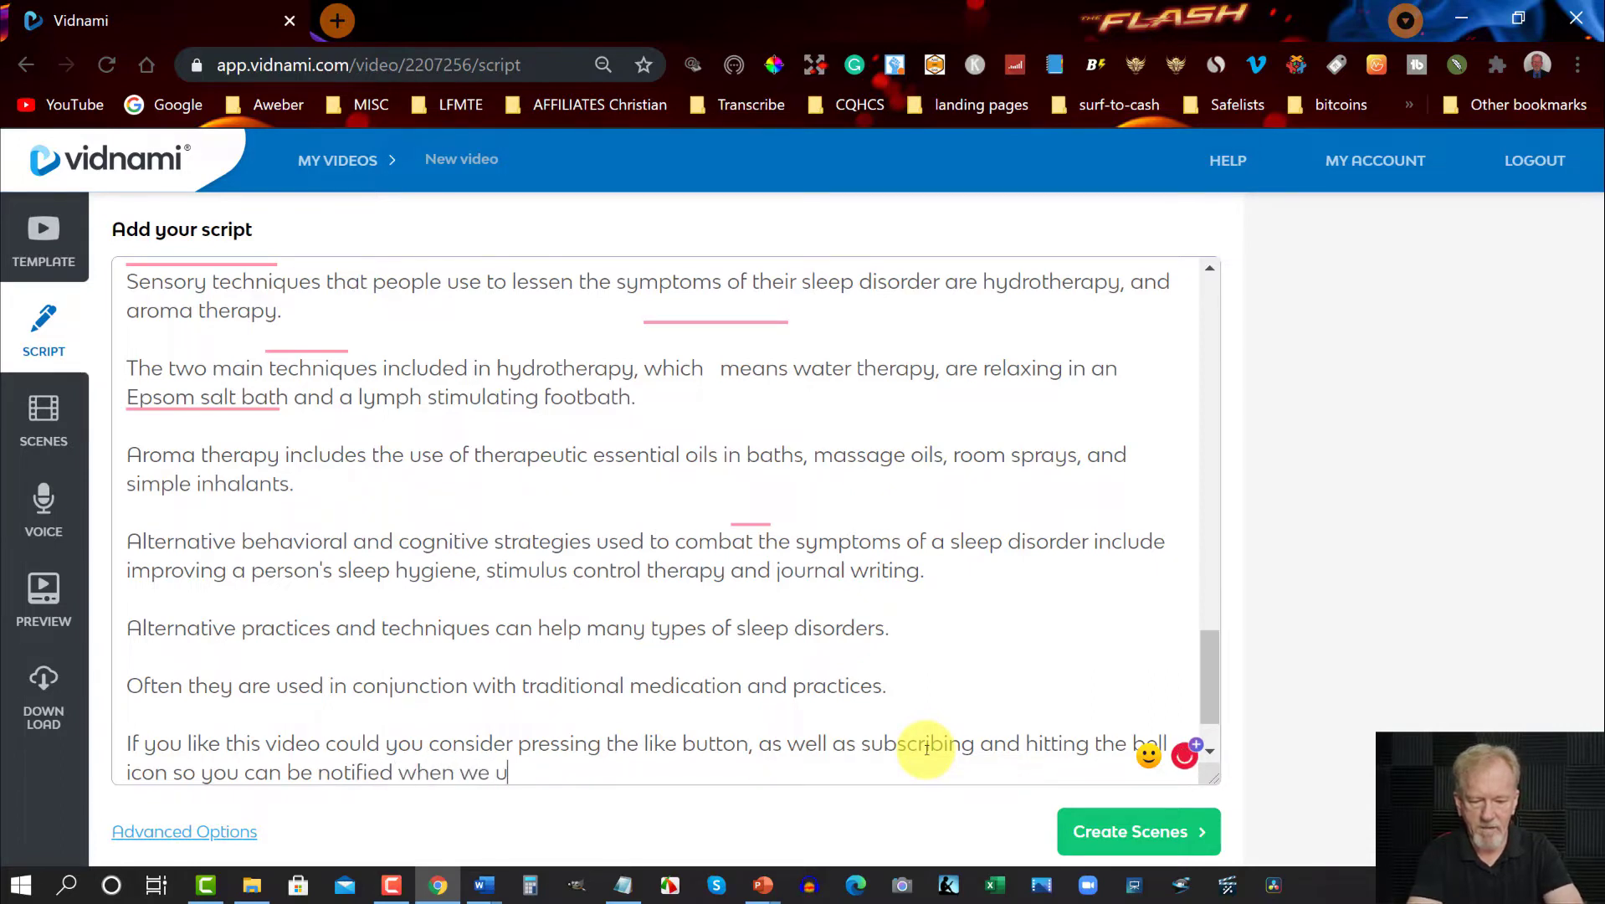
{"action": "type", "text": "pload"}
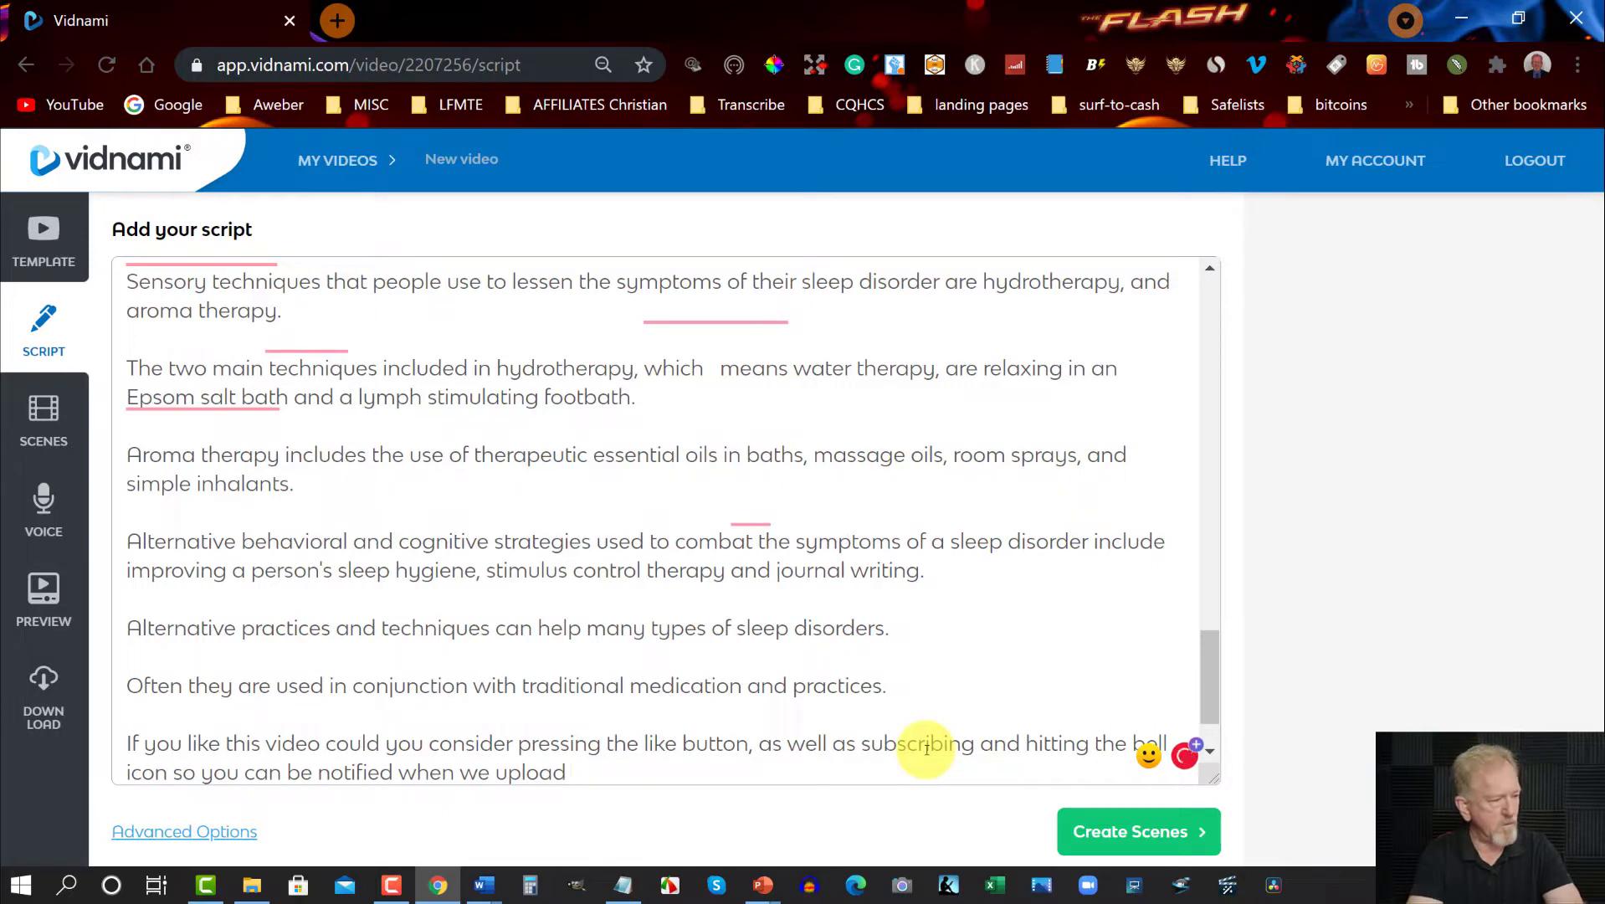
{"action": "type", "text": " more v"}
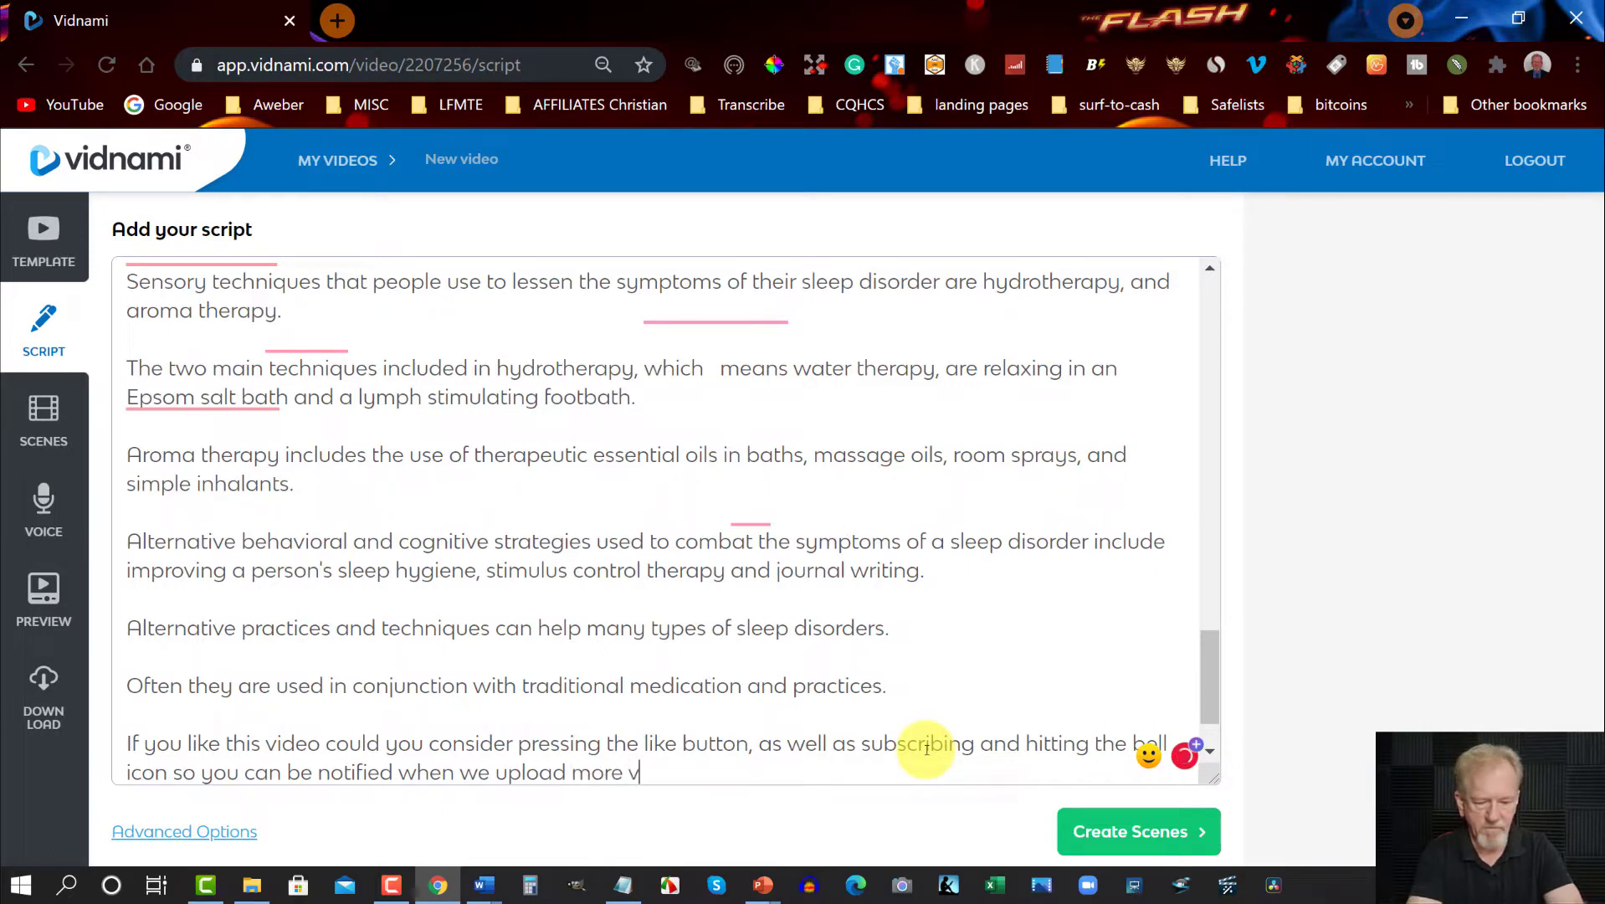
{"action": "type", "text": "ideos"}
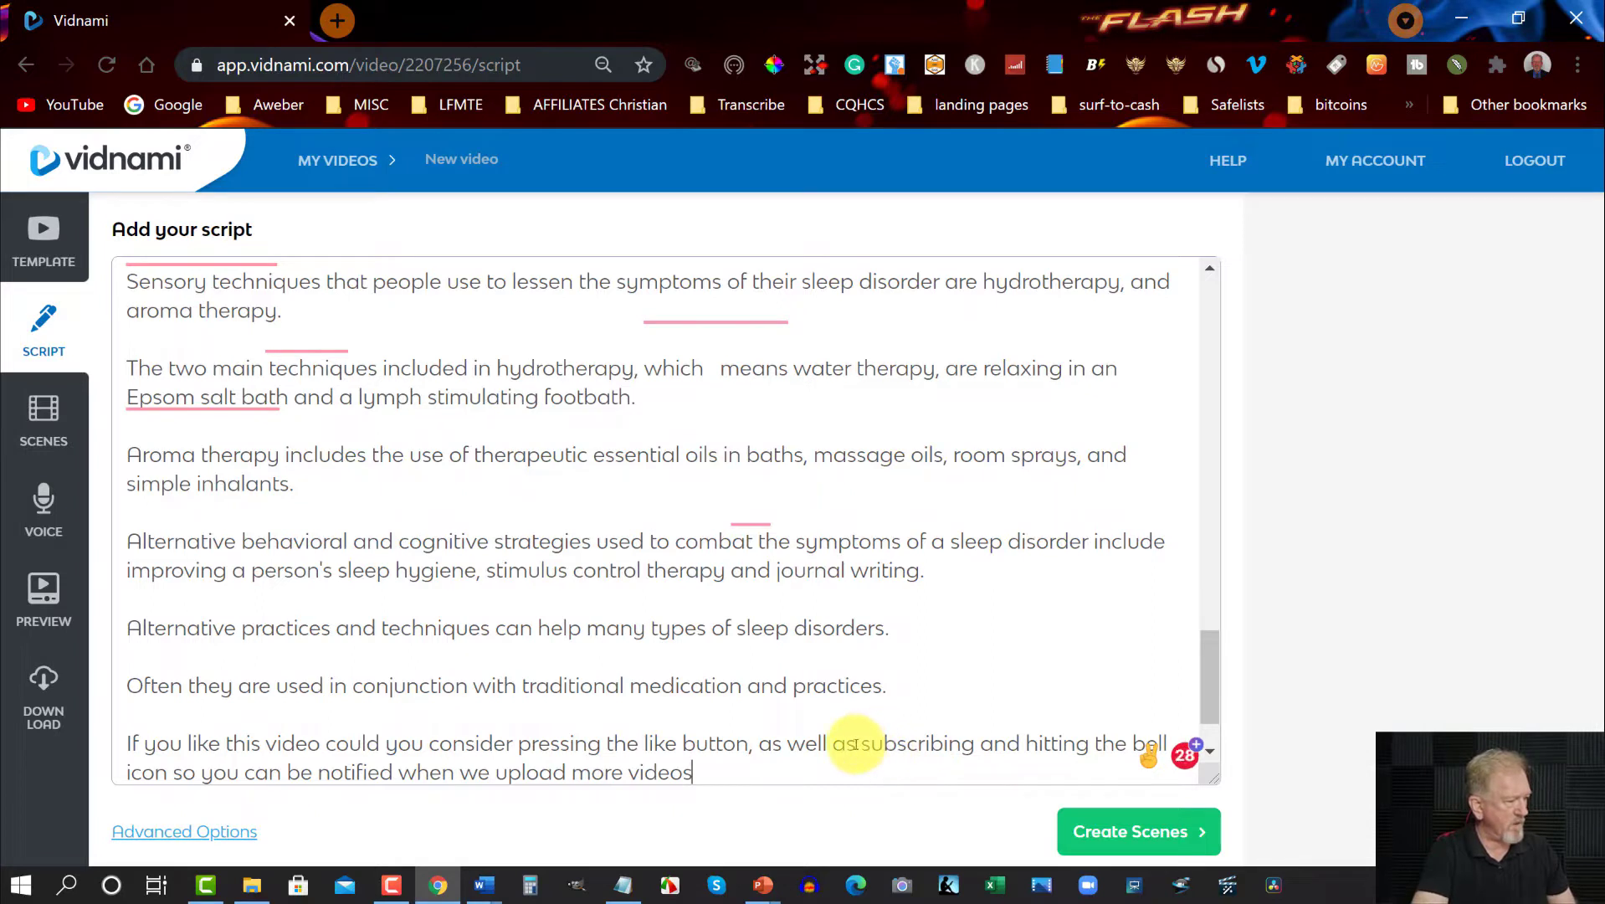
{"action": "left_click", "coordinate": [859, 743]}
{"action": "type", "text": ","}
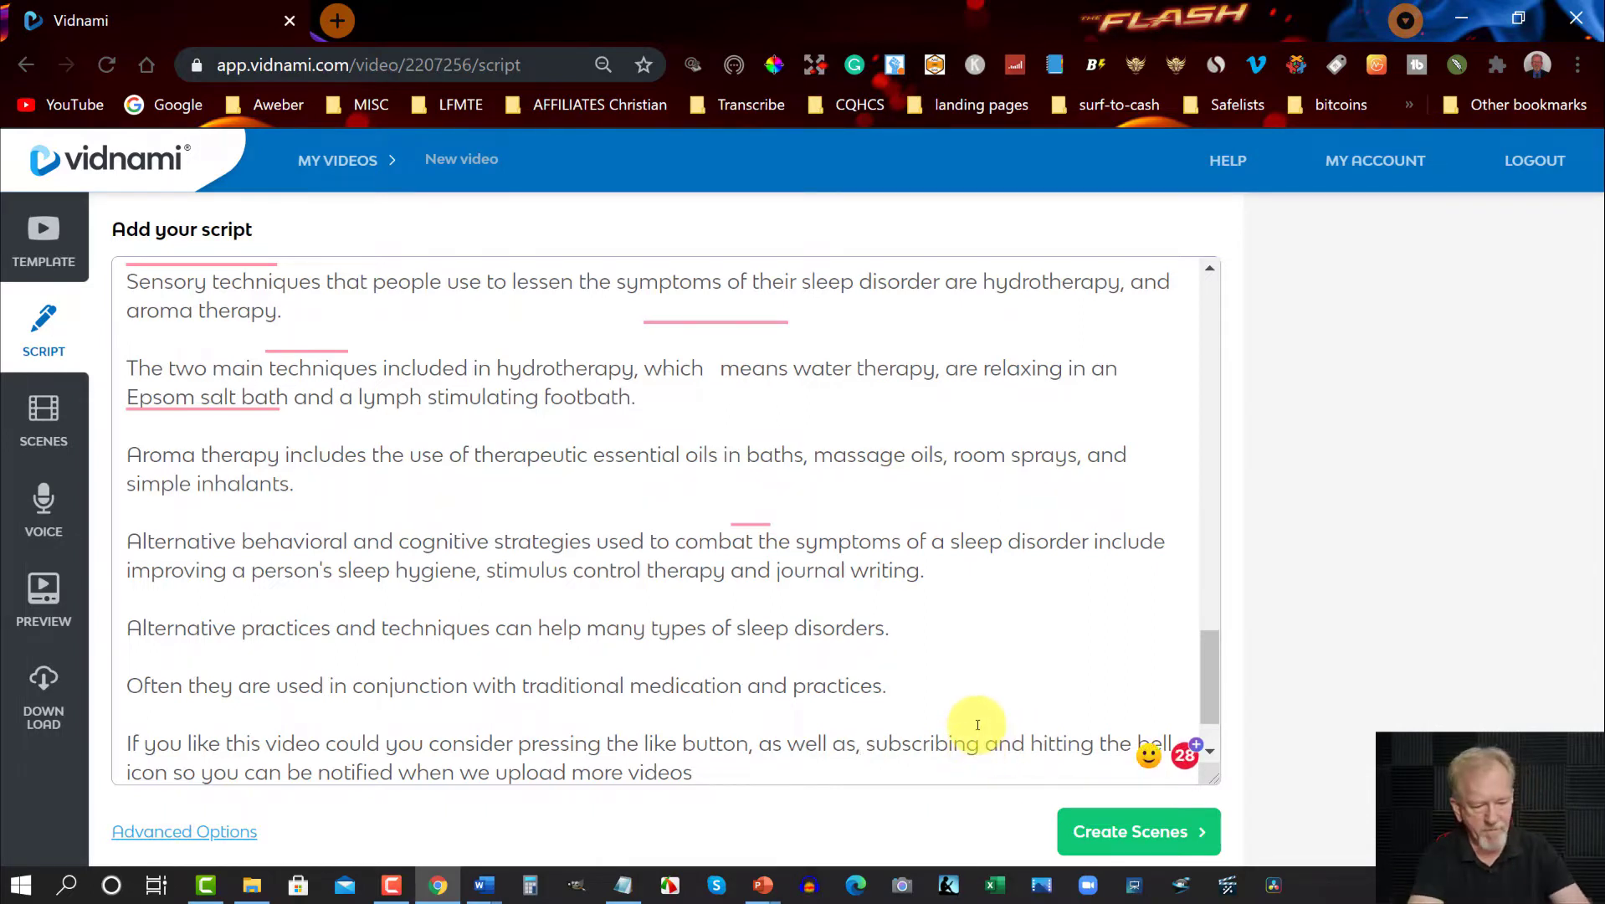
- Add a comma after 'subscribing' and add the 'Thanks for watching' and 'bye for now' lines
{"action": "left_click", "coordinate": [977, 724]}
{"action": "type", "text": ","}
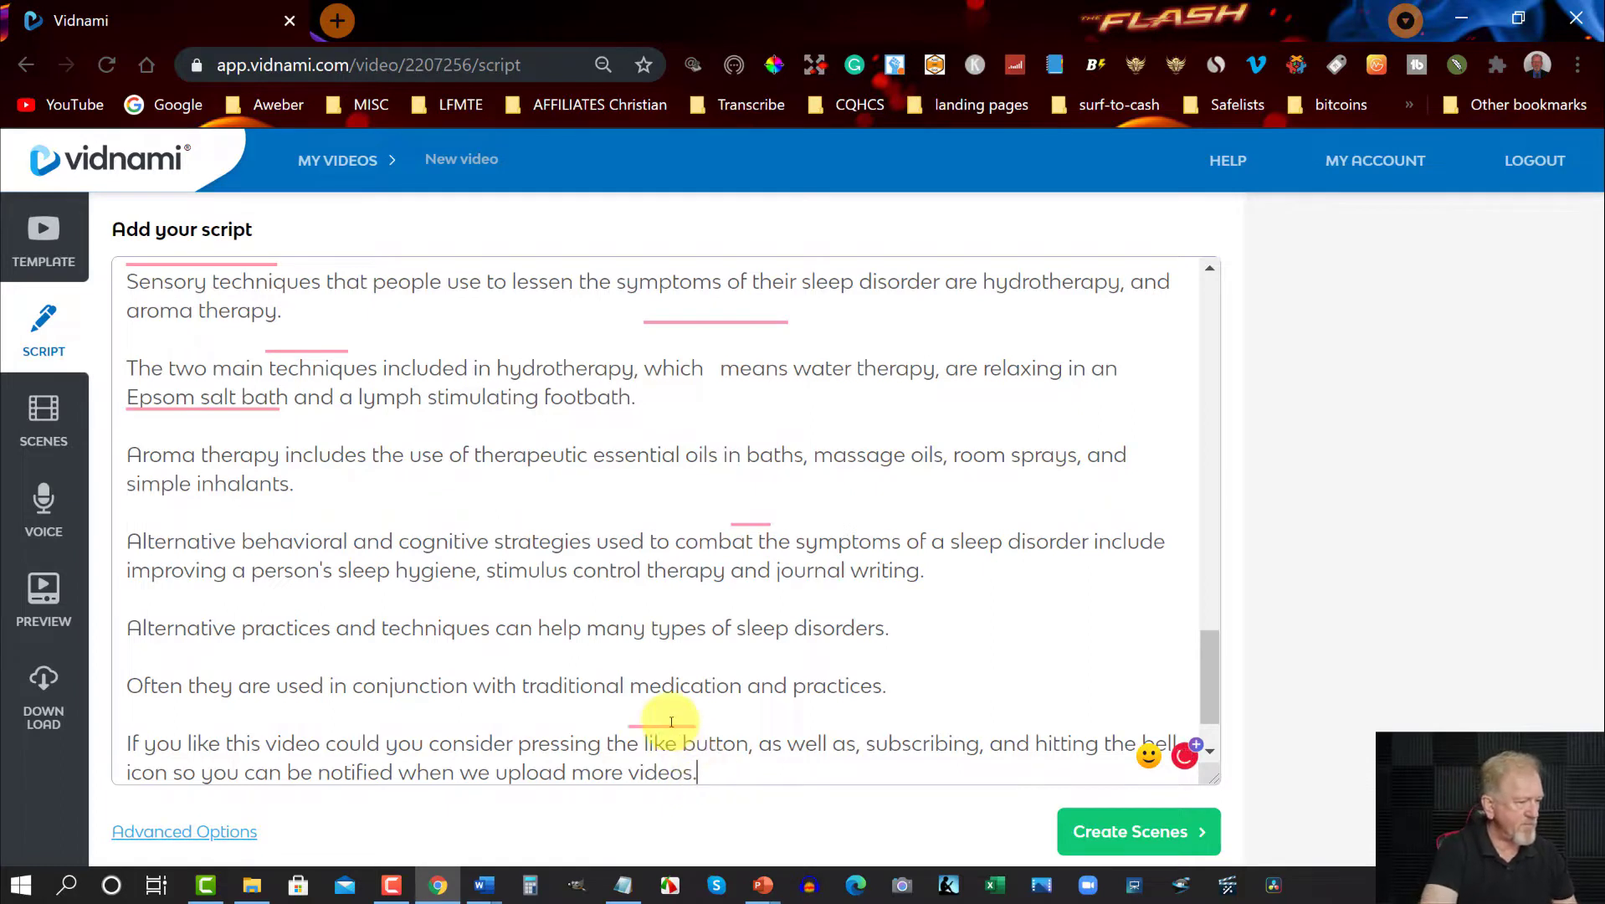
{"action": "key", "text": "Return"}
{"action": "key", "text": "Return"}
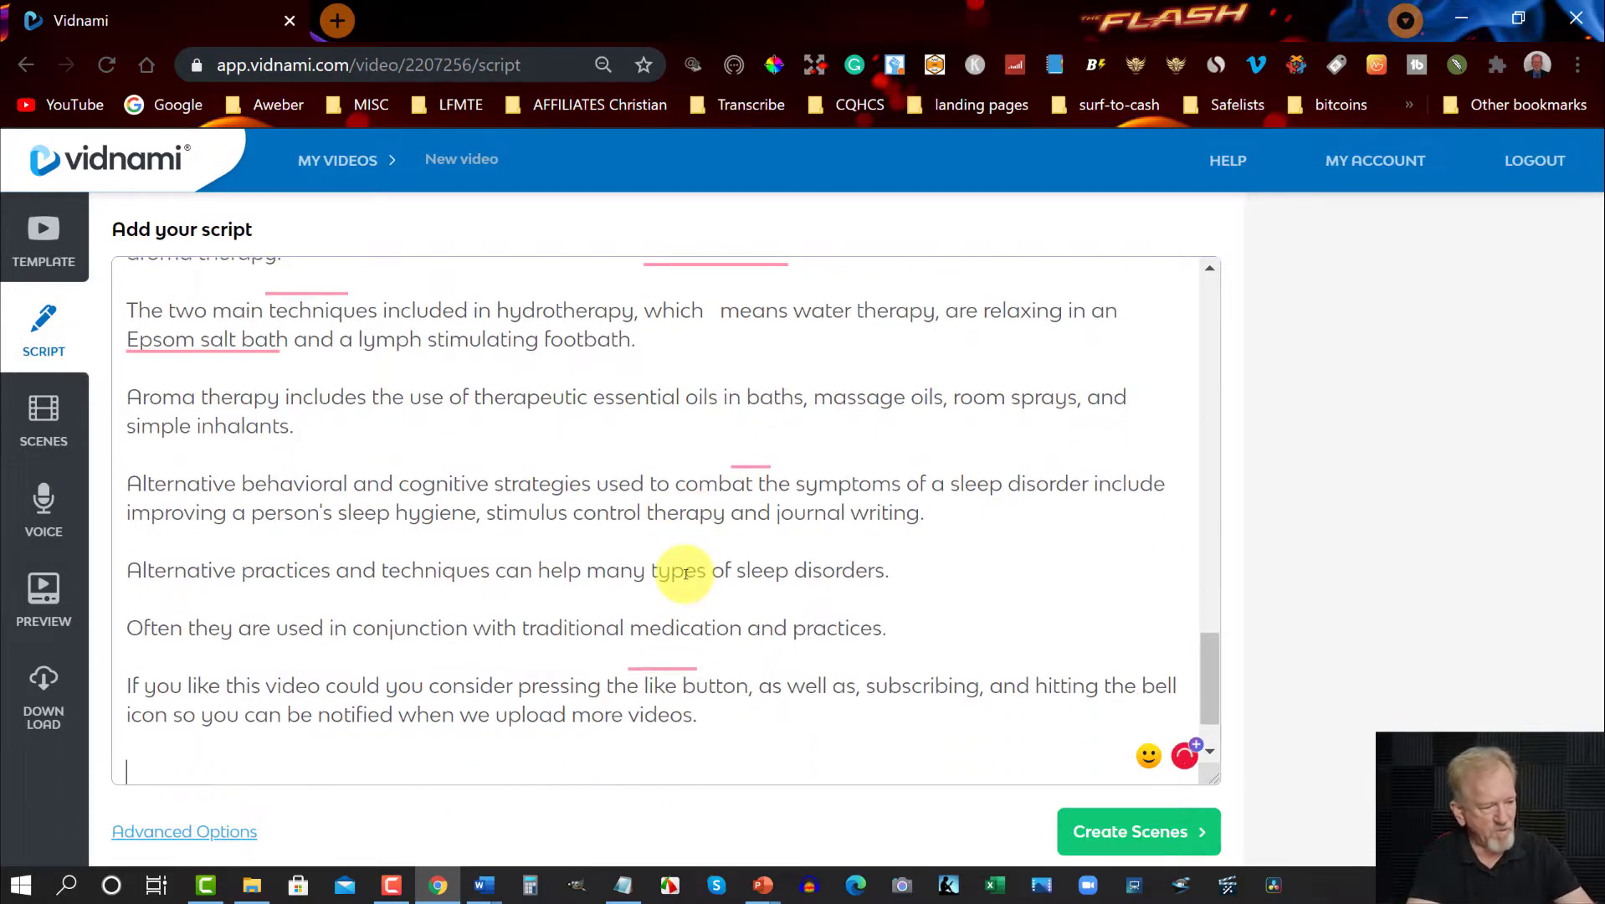
{"action": "type", "text": "Than"}
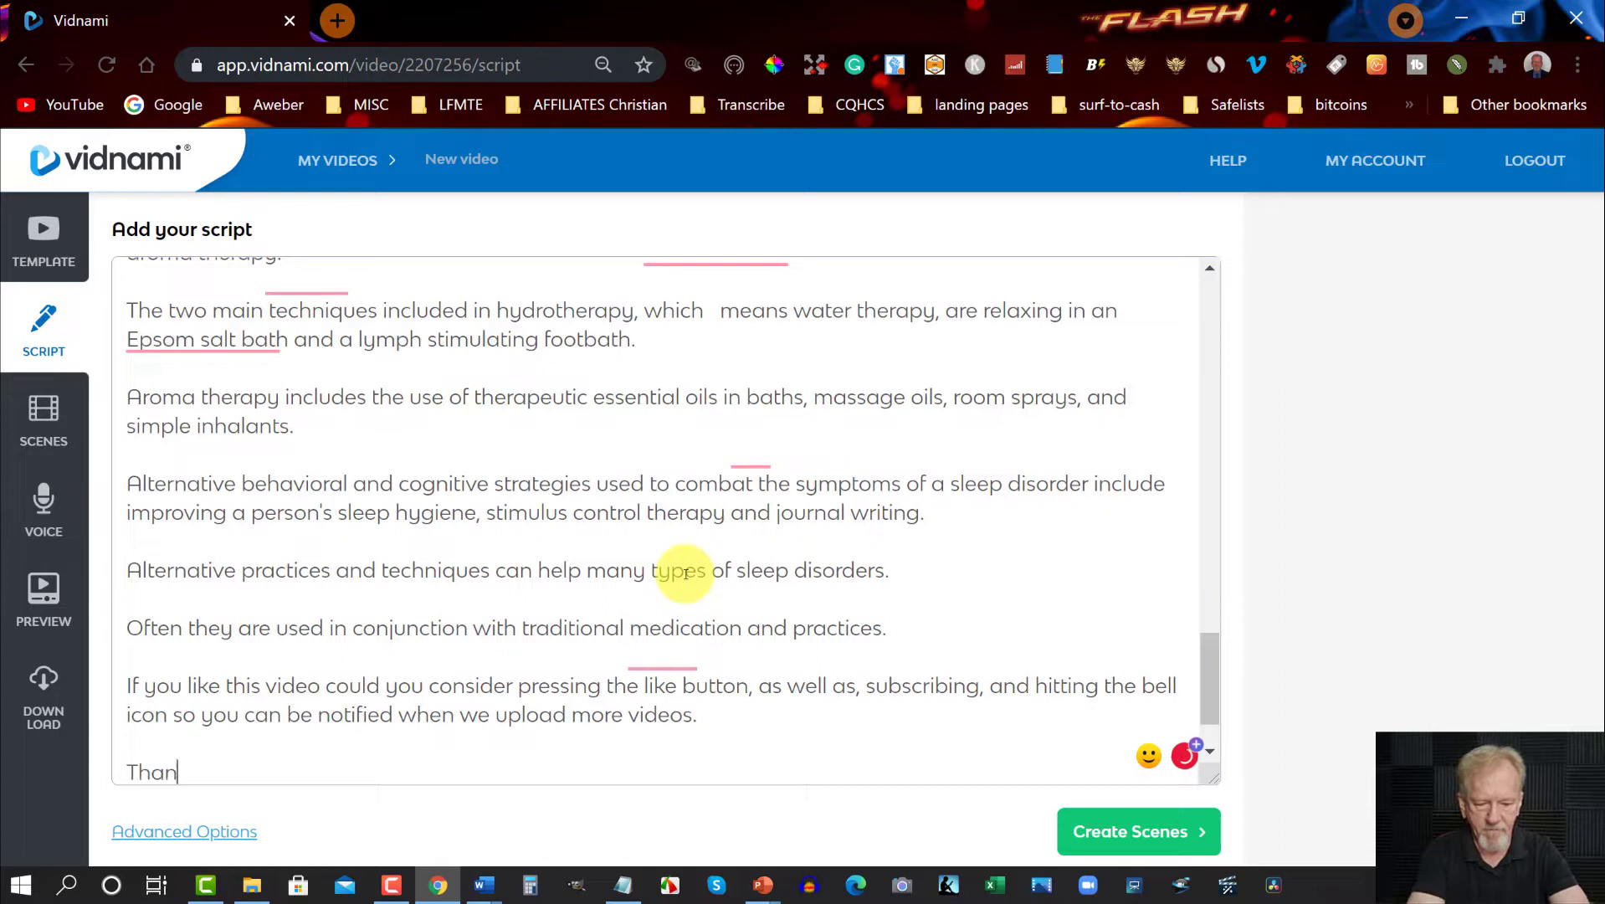
{"action": "type", "text": "ks for w"}
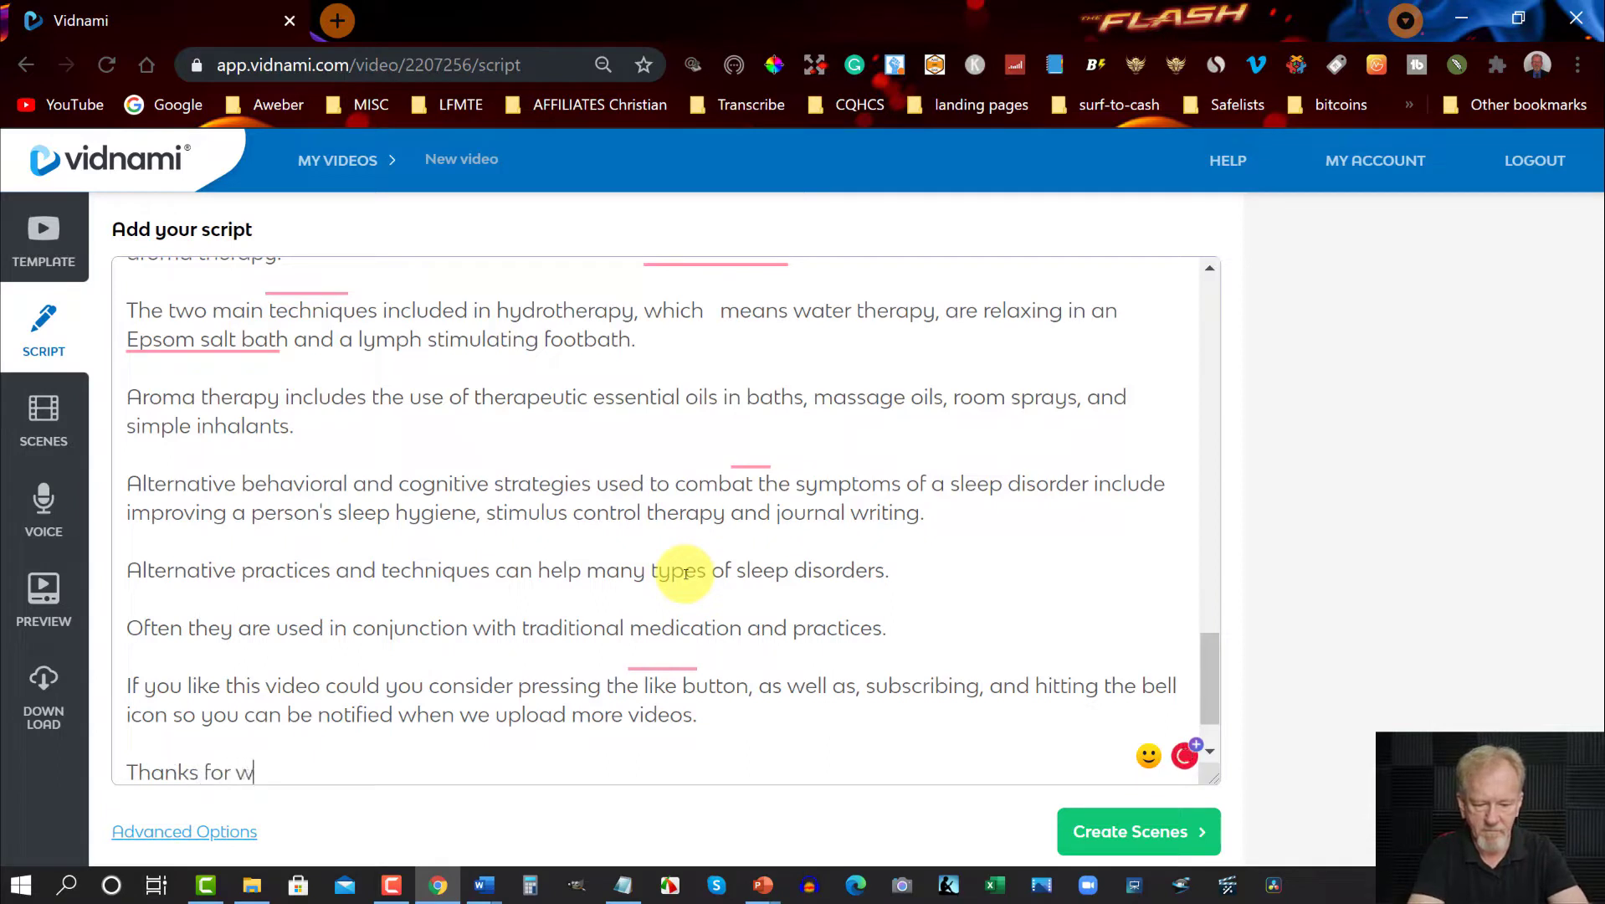
{"action": "type", "text": "atching"}
{"action": "key", "text": "Return"}
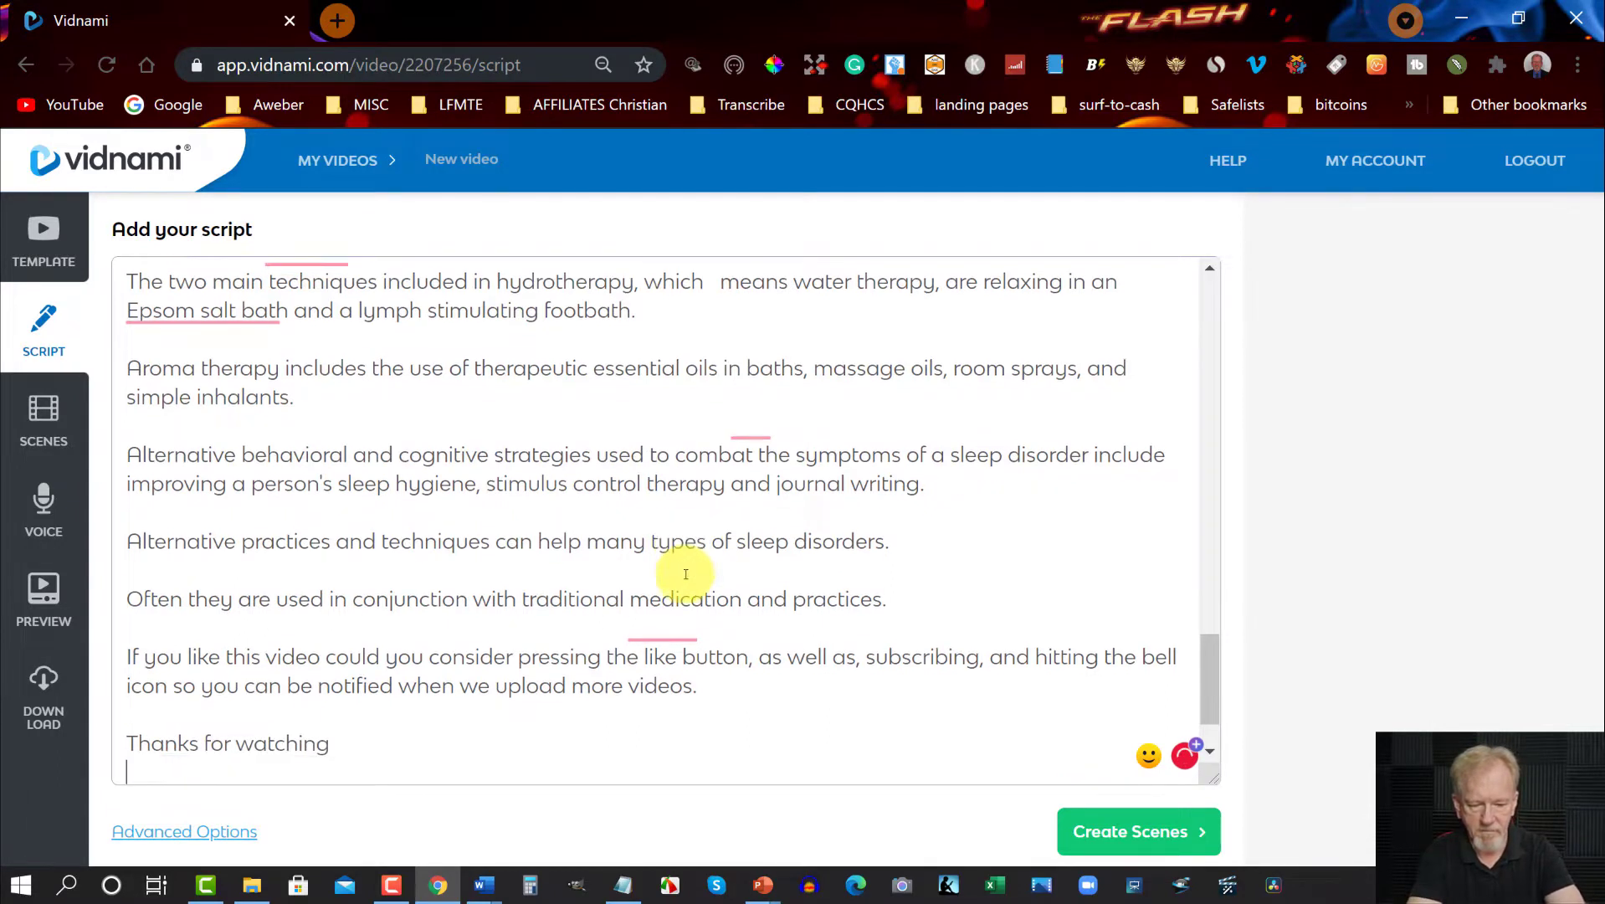
{"action": "key", "text": "Return"}
{"action": "type", "text": "bye"}
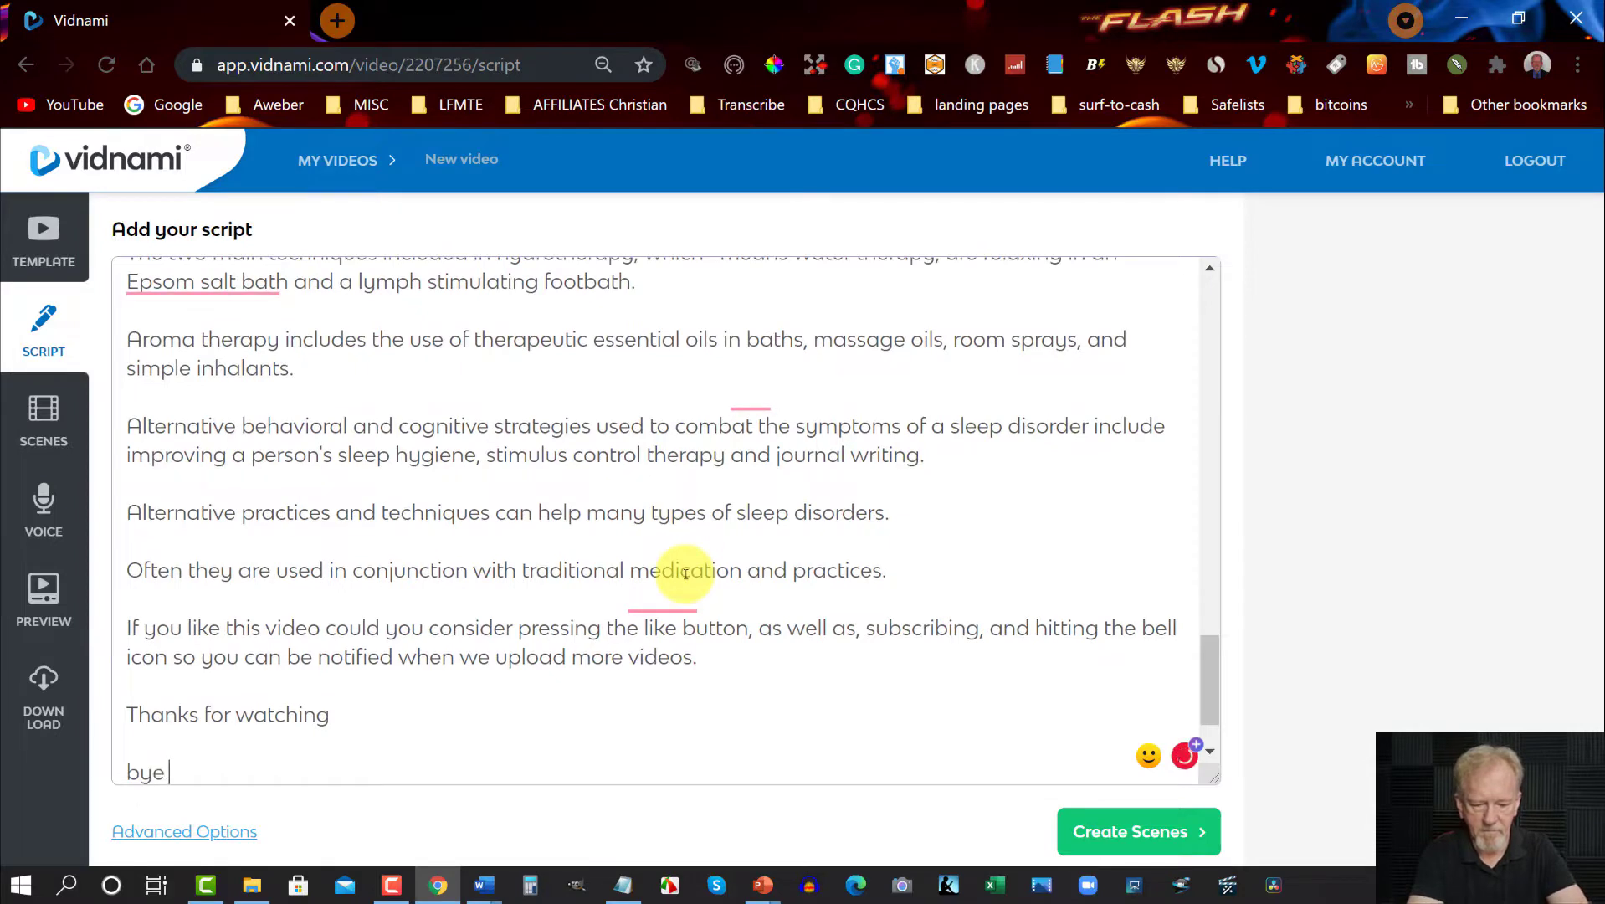
{"action": "type", "text": " for now"}
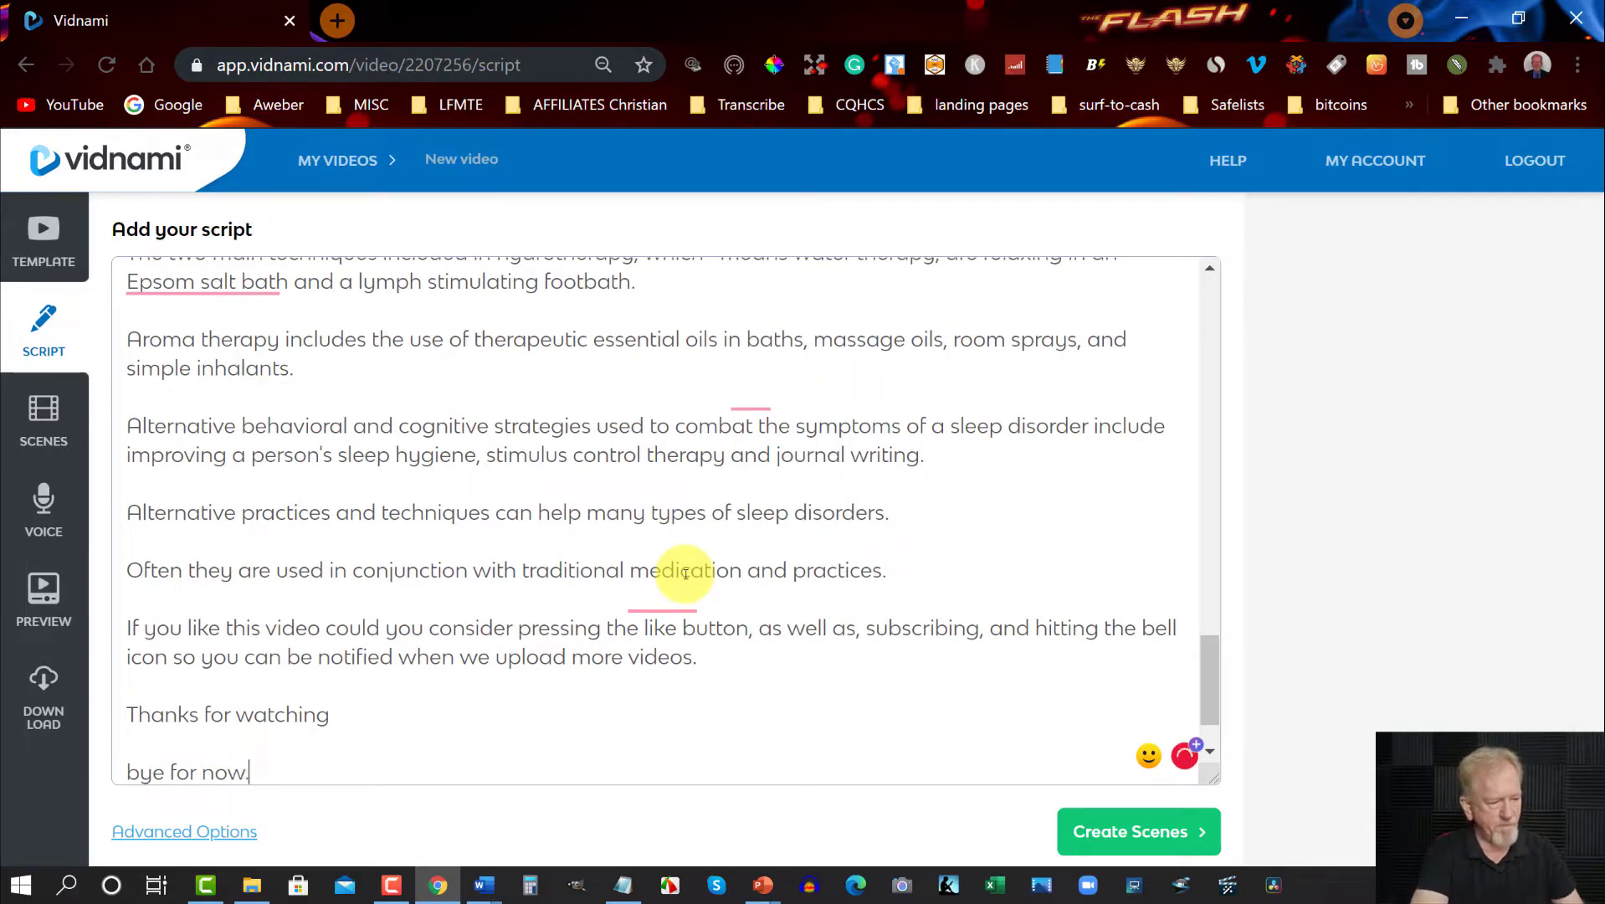
{"action": "type", "text": "."}
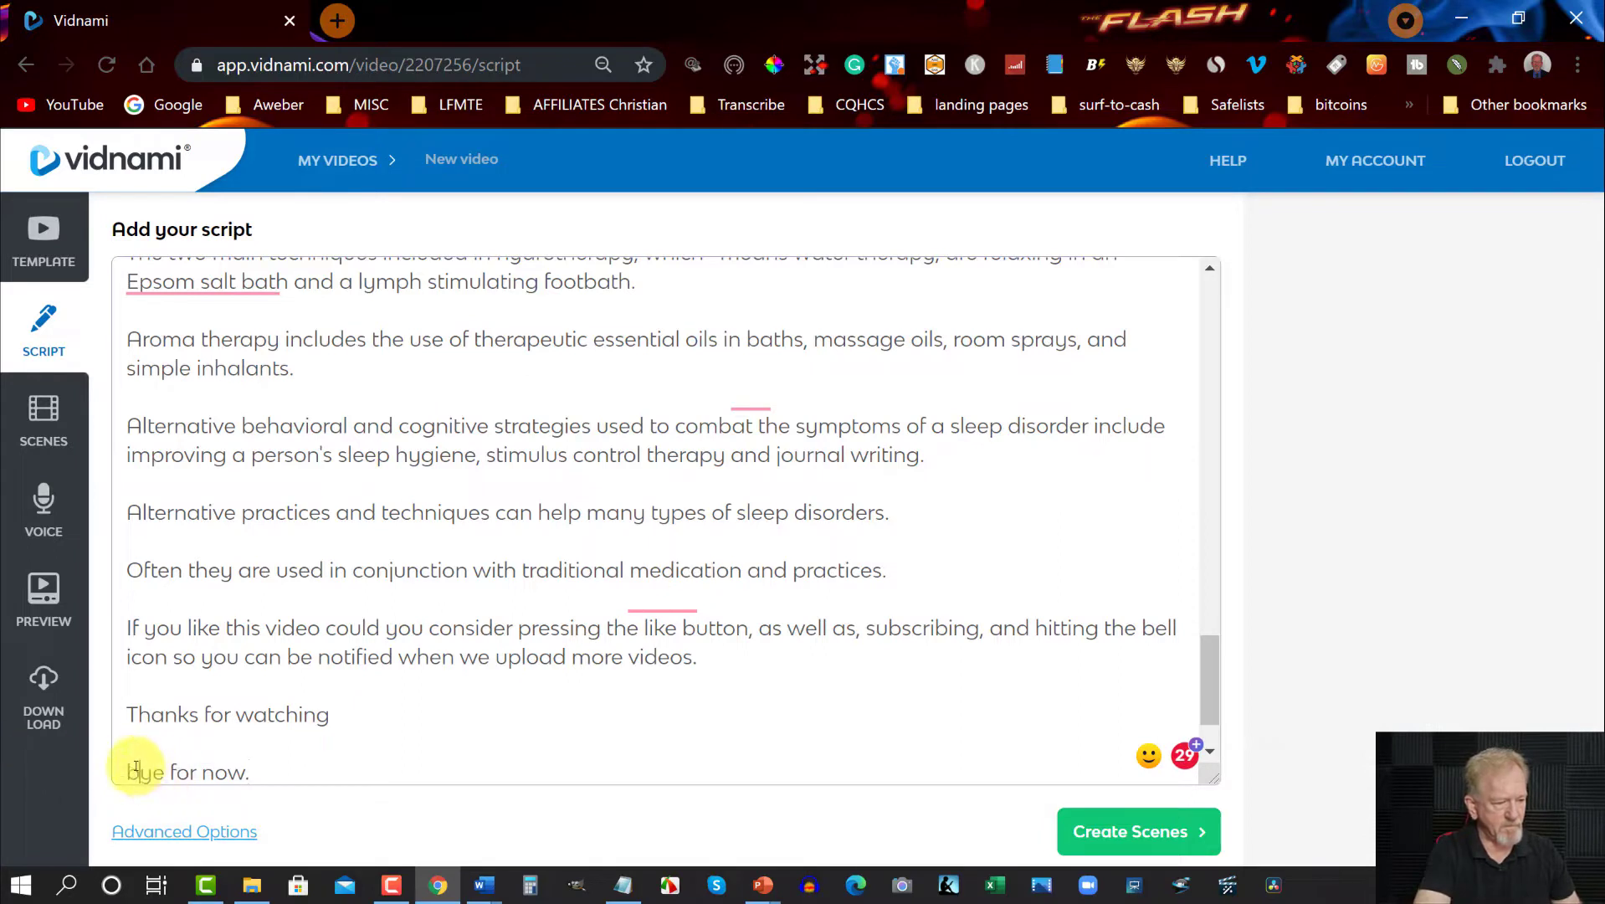
- Capitalise 'Bye', end 'Thanks for watching' with a period, and make the subscribe sentence a question
{"action": "left_click_drag", "start_coordinate": [127, 771], "coordinate": [141, 771]}
{"action": "type", "text": "B"}
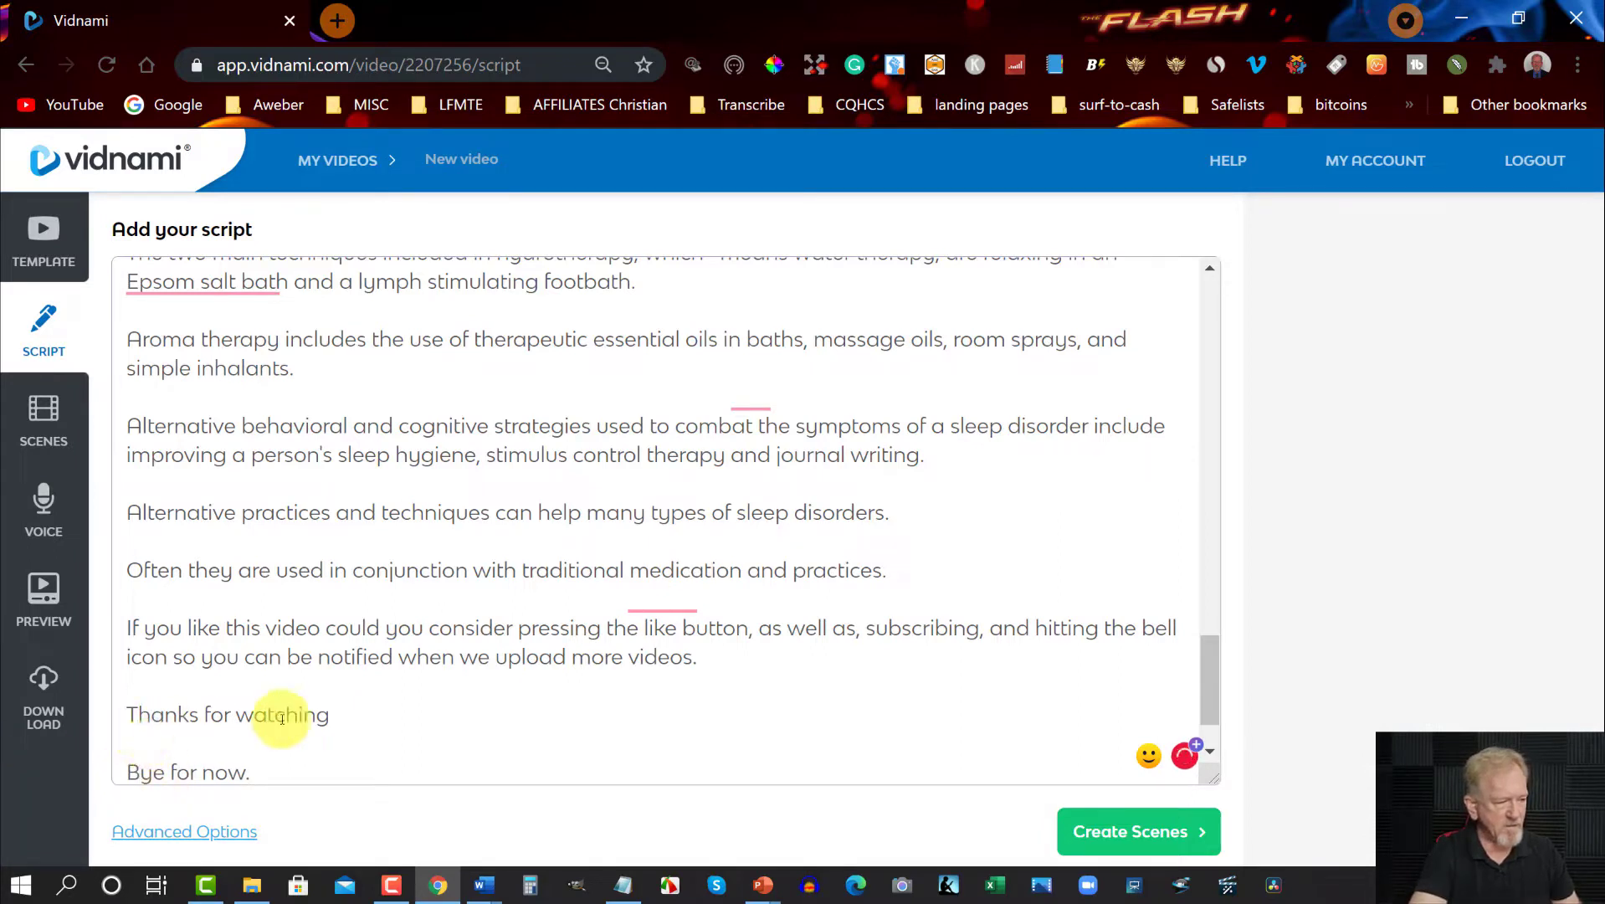
{"action": "left_click", "coordinate": [332, 715]}
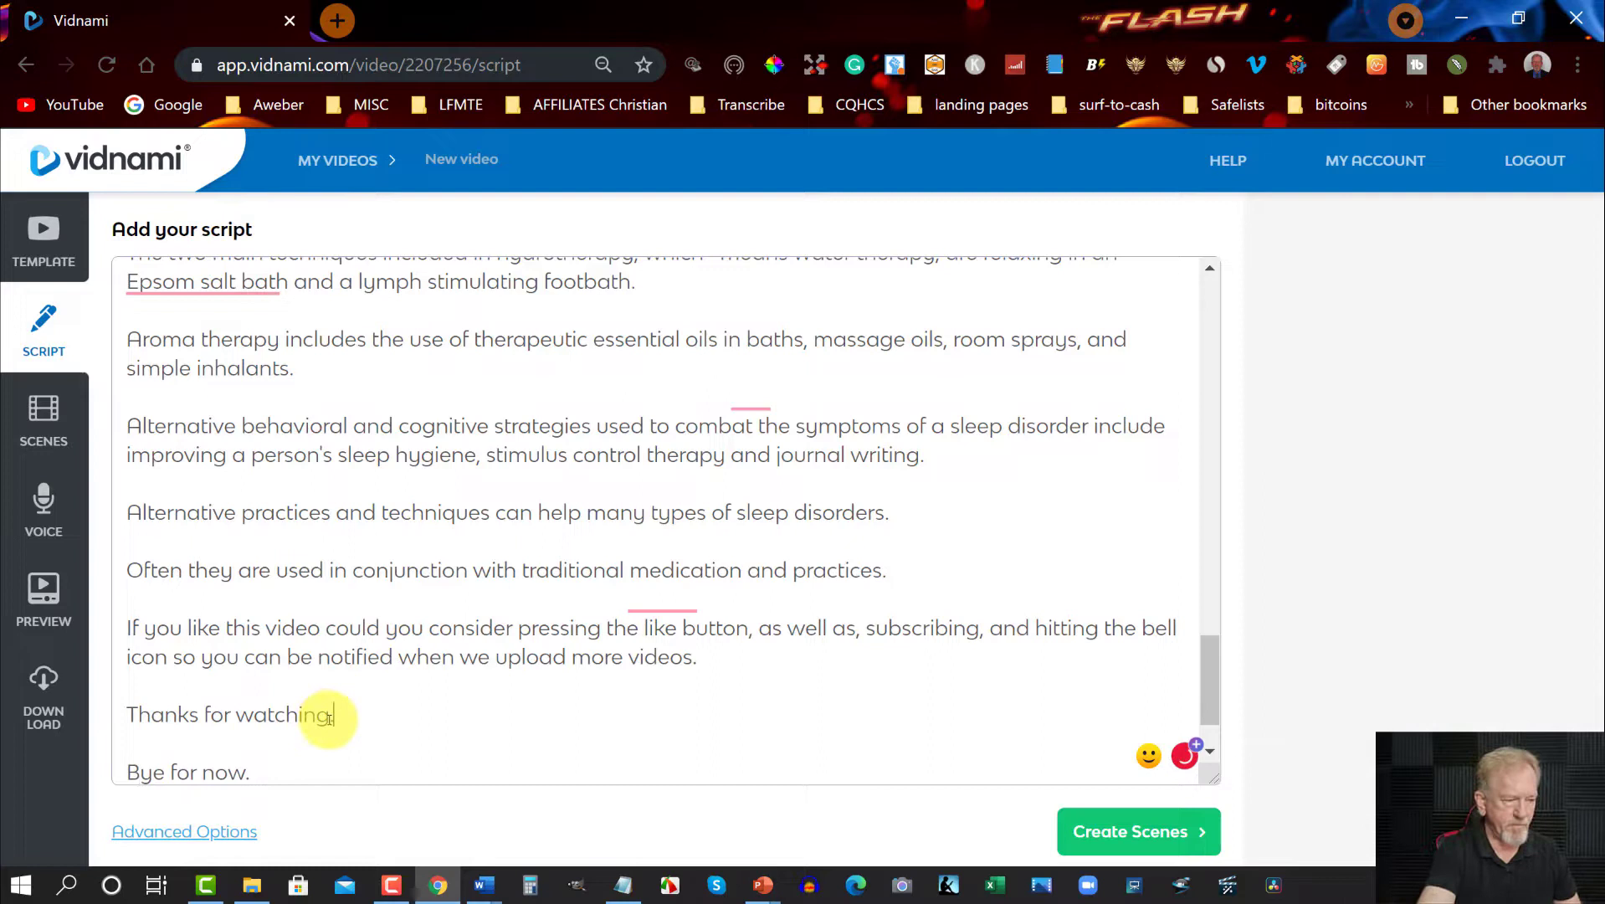
{"action": "type", "text": "."}
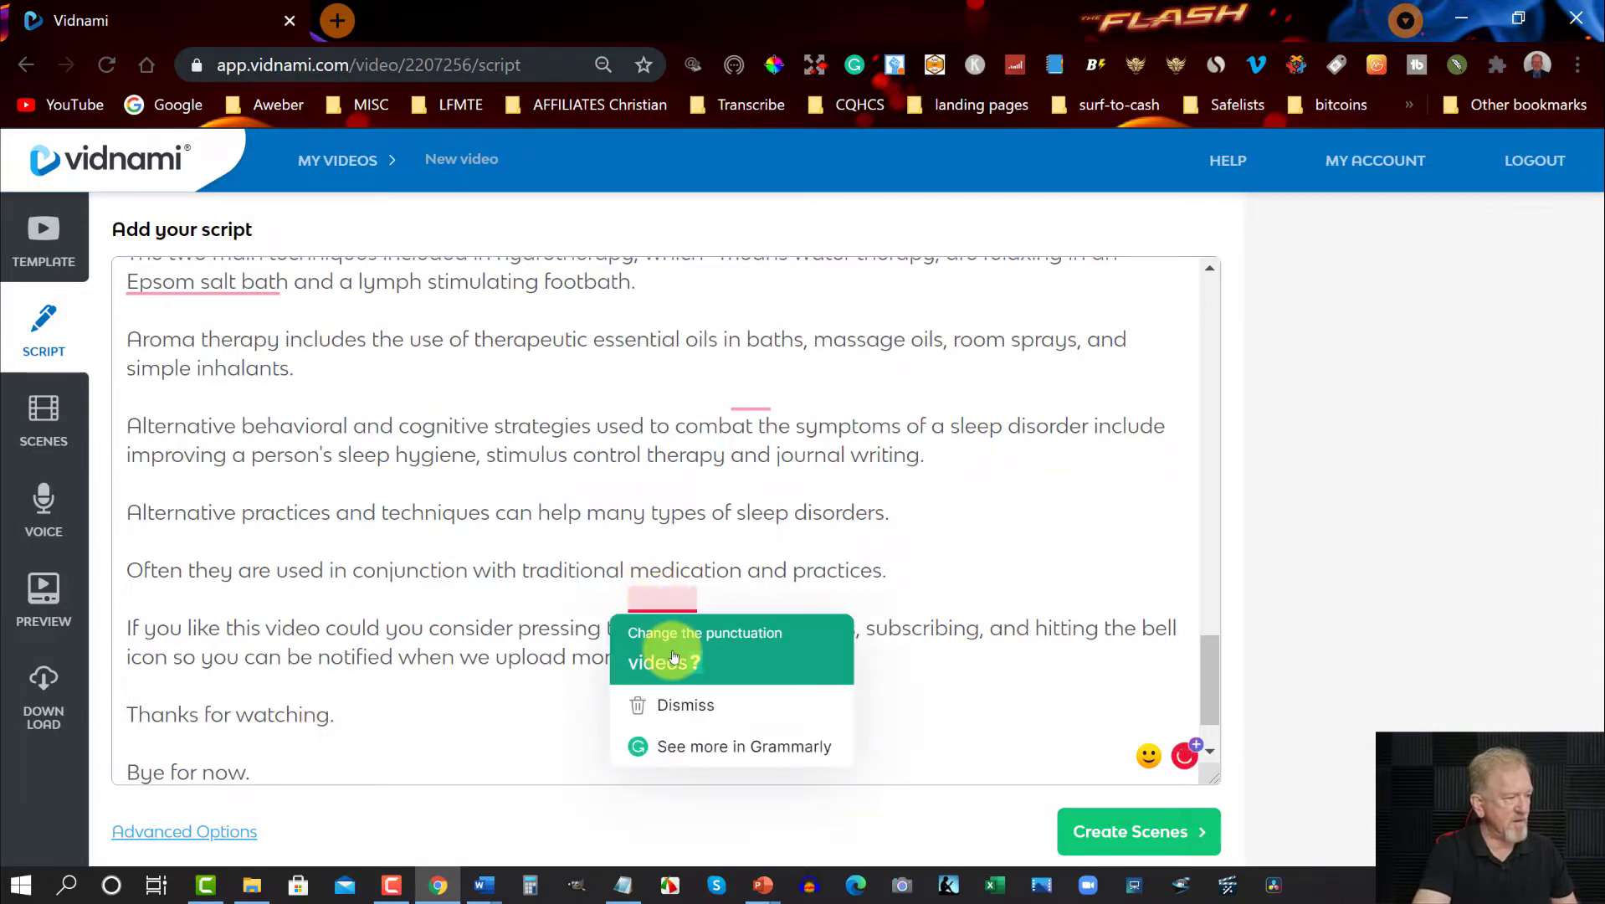
{"action": "left_click", "coordinate": [674, 658]}
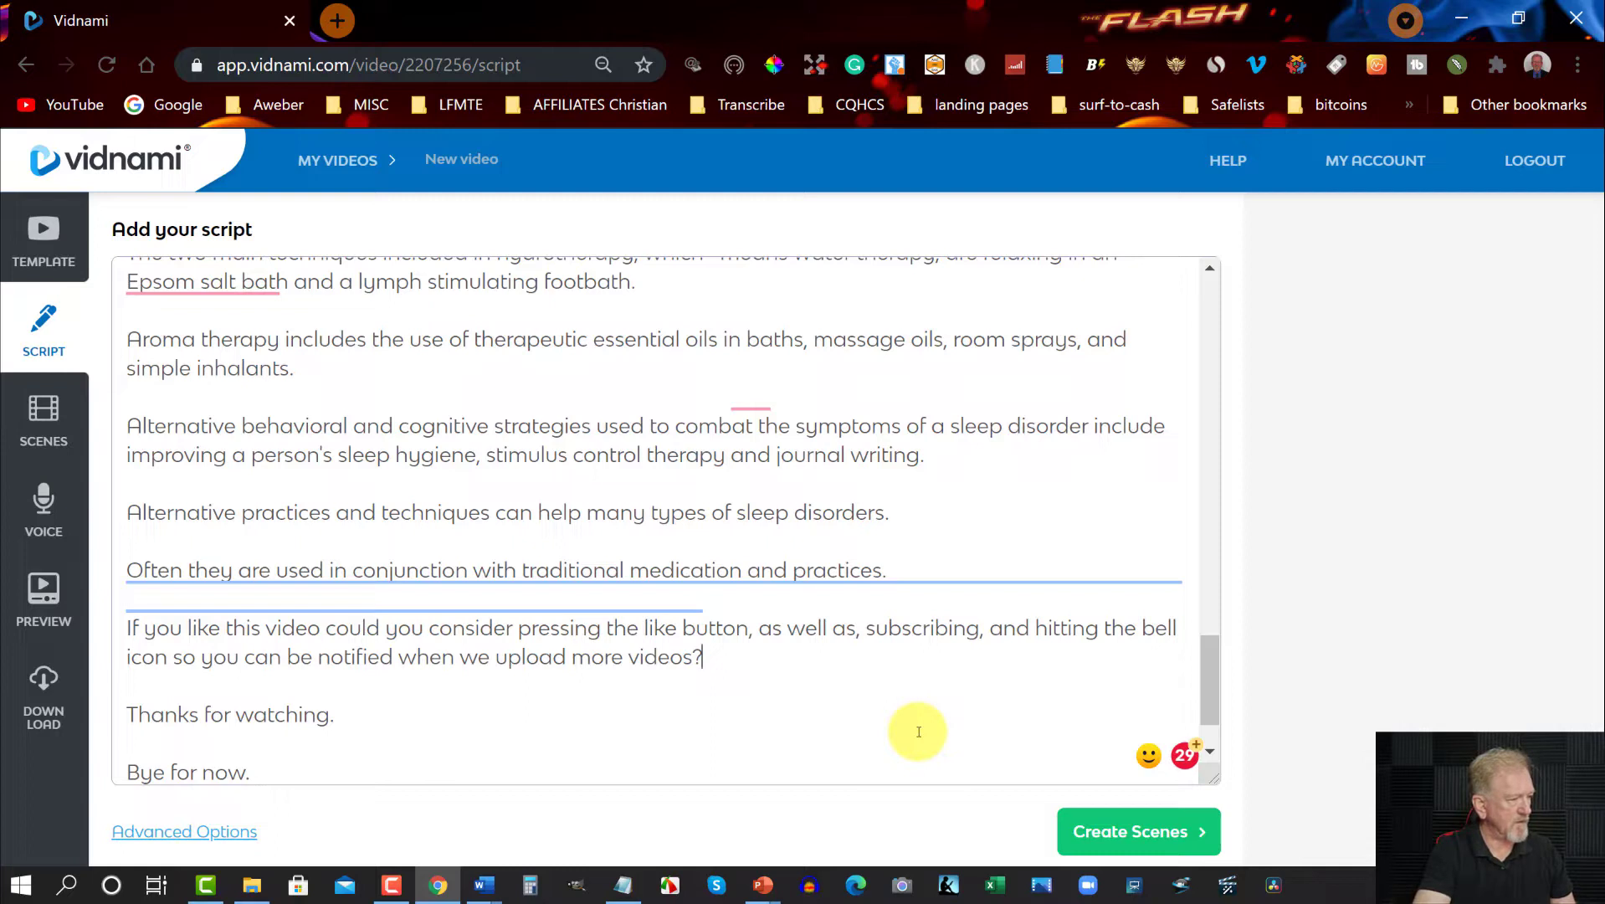
- Generate scenes from the script and centre the title text on Scene 1
{"action": "left_click", "coordinate": [1119, 831]}
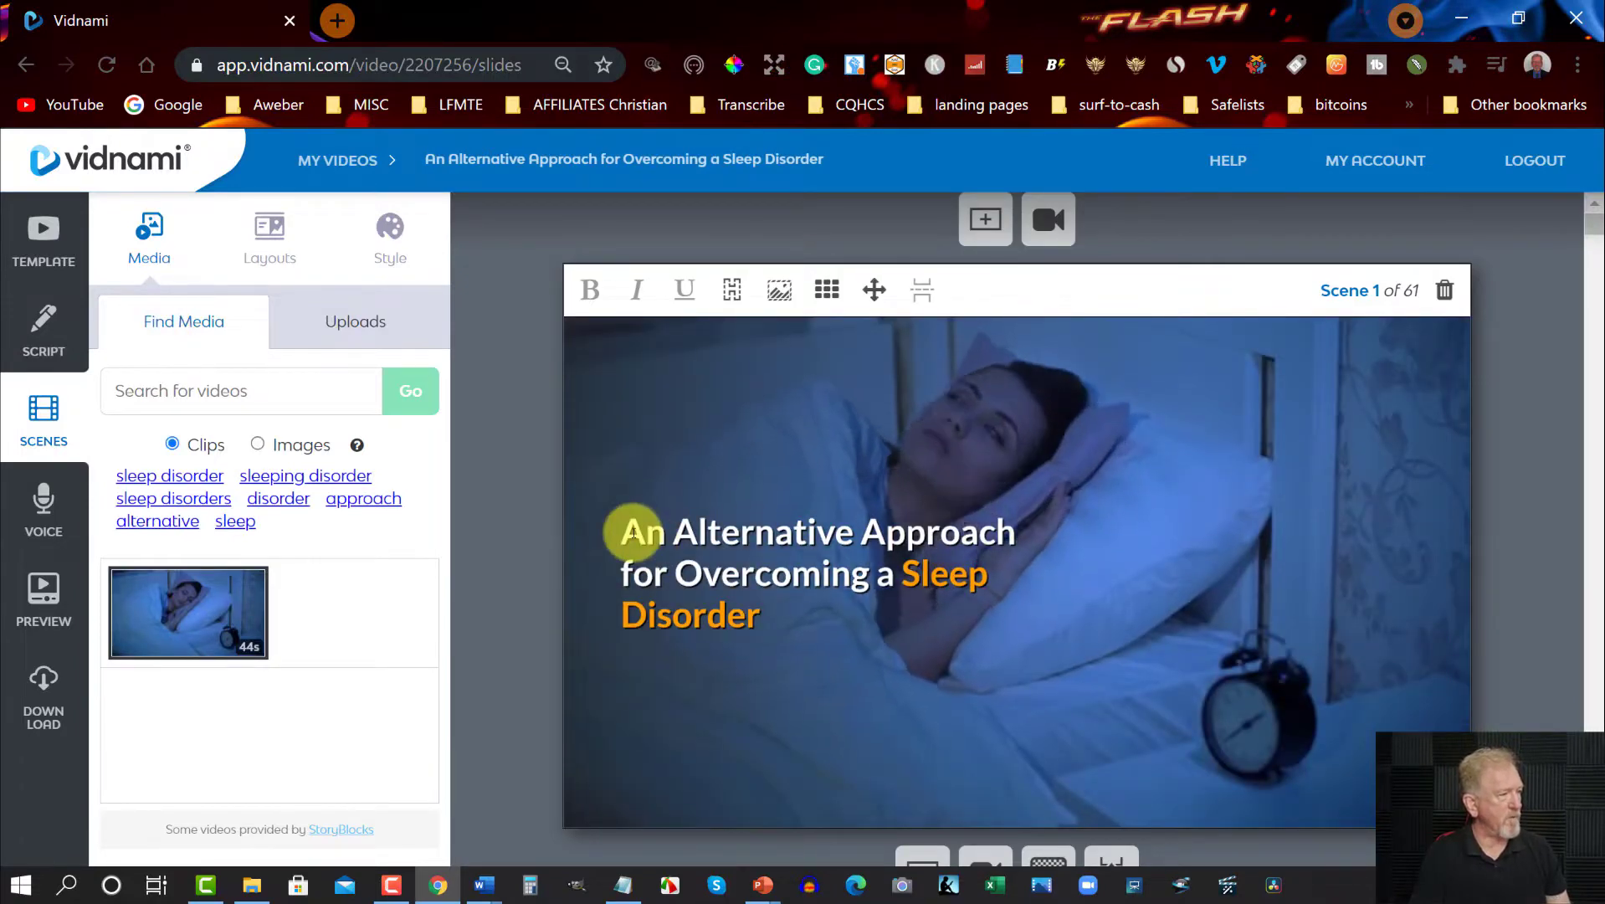
{"action": "left_click", "coordinate": [826, 290]}
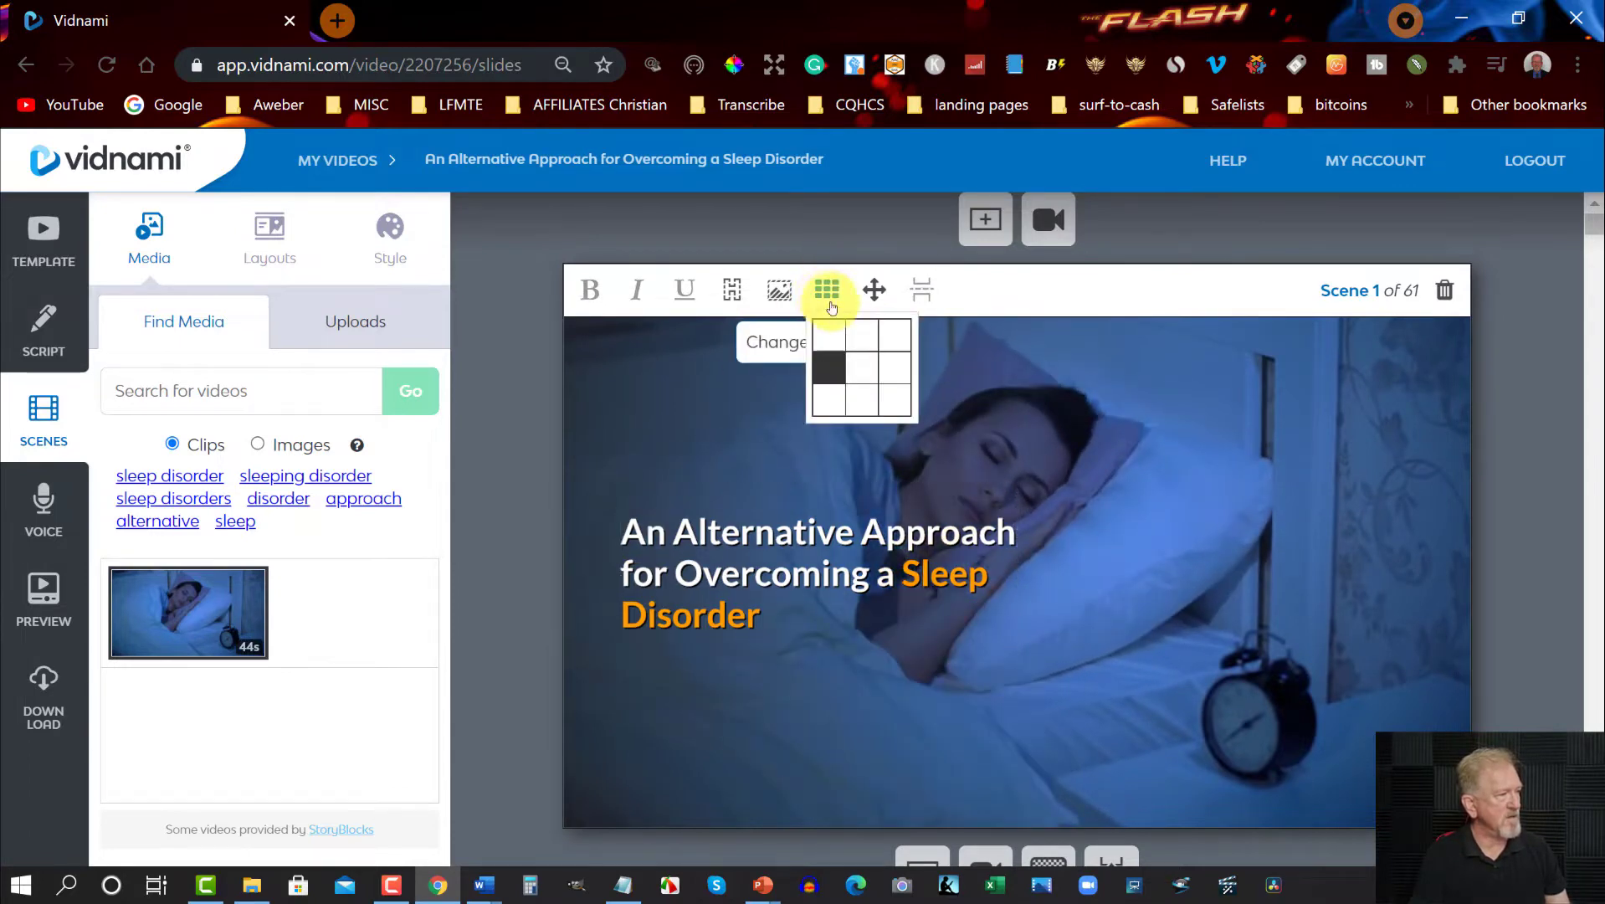
{"action": "left_click", "coordinate": [863, 374]}
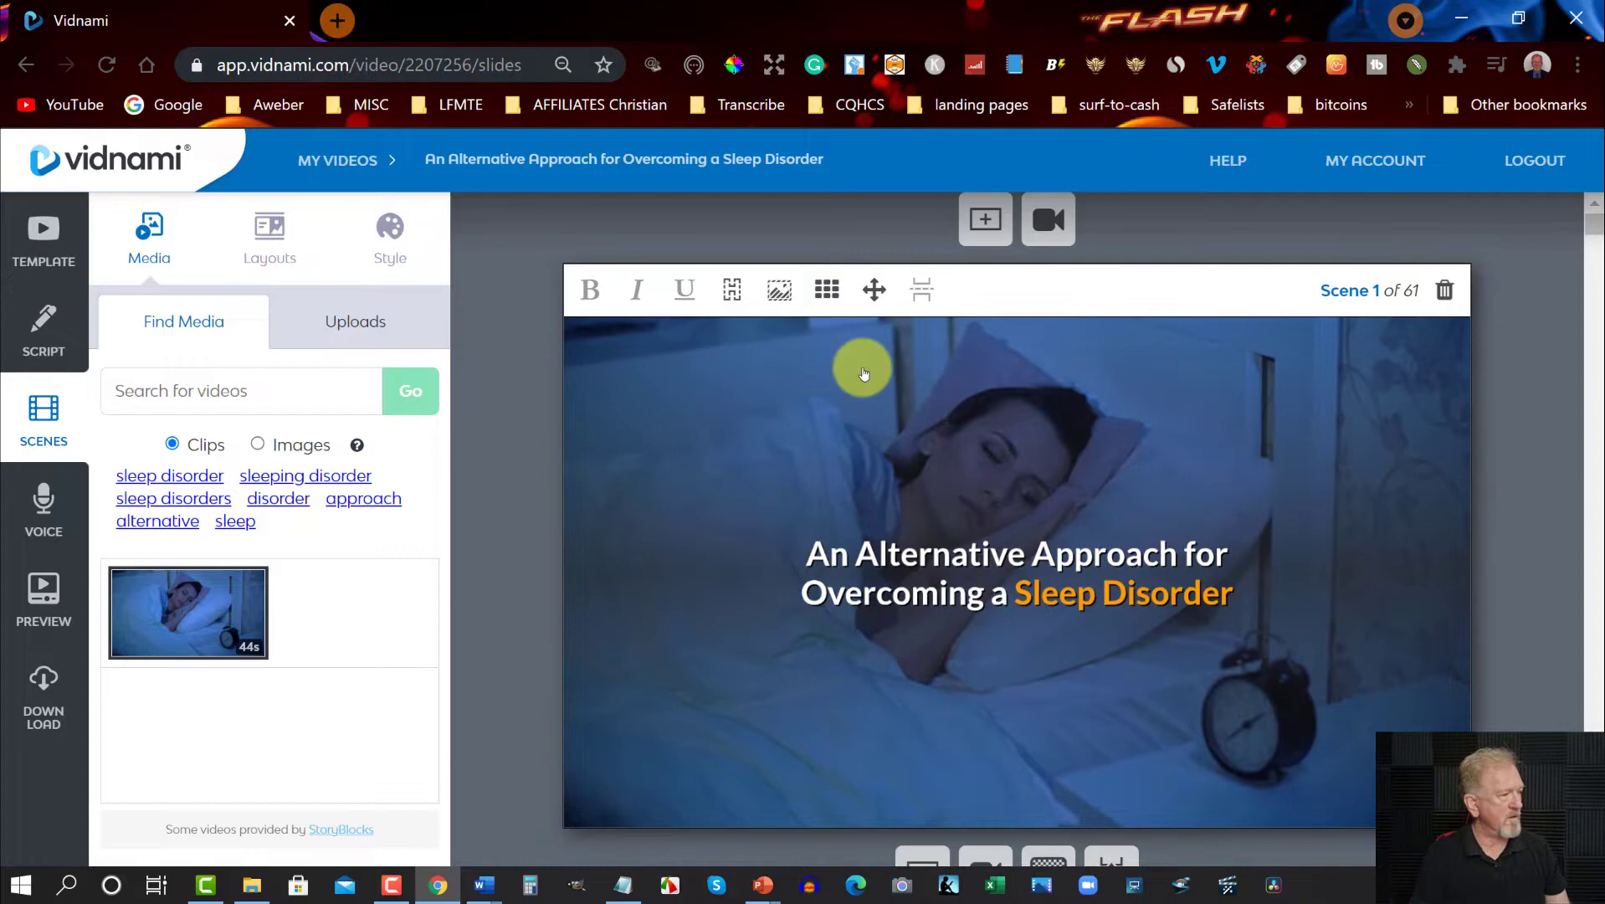
{"action": "left_click", "coordinate": [782, 565]}
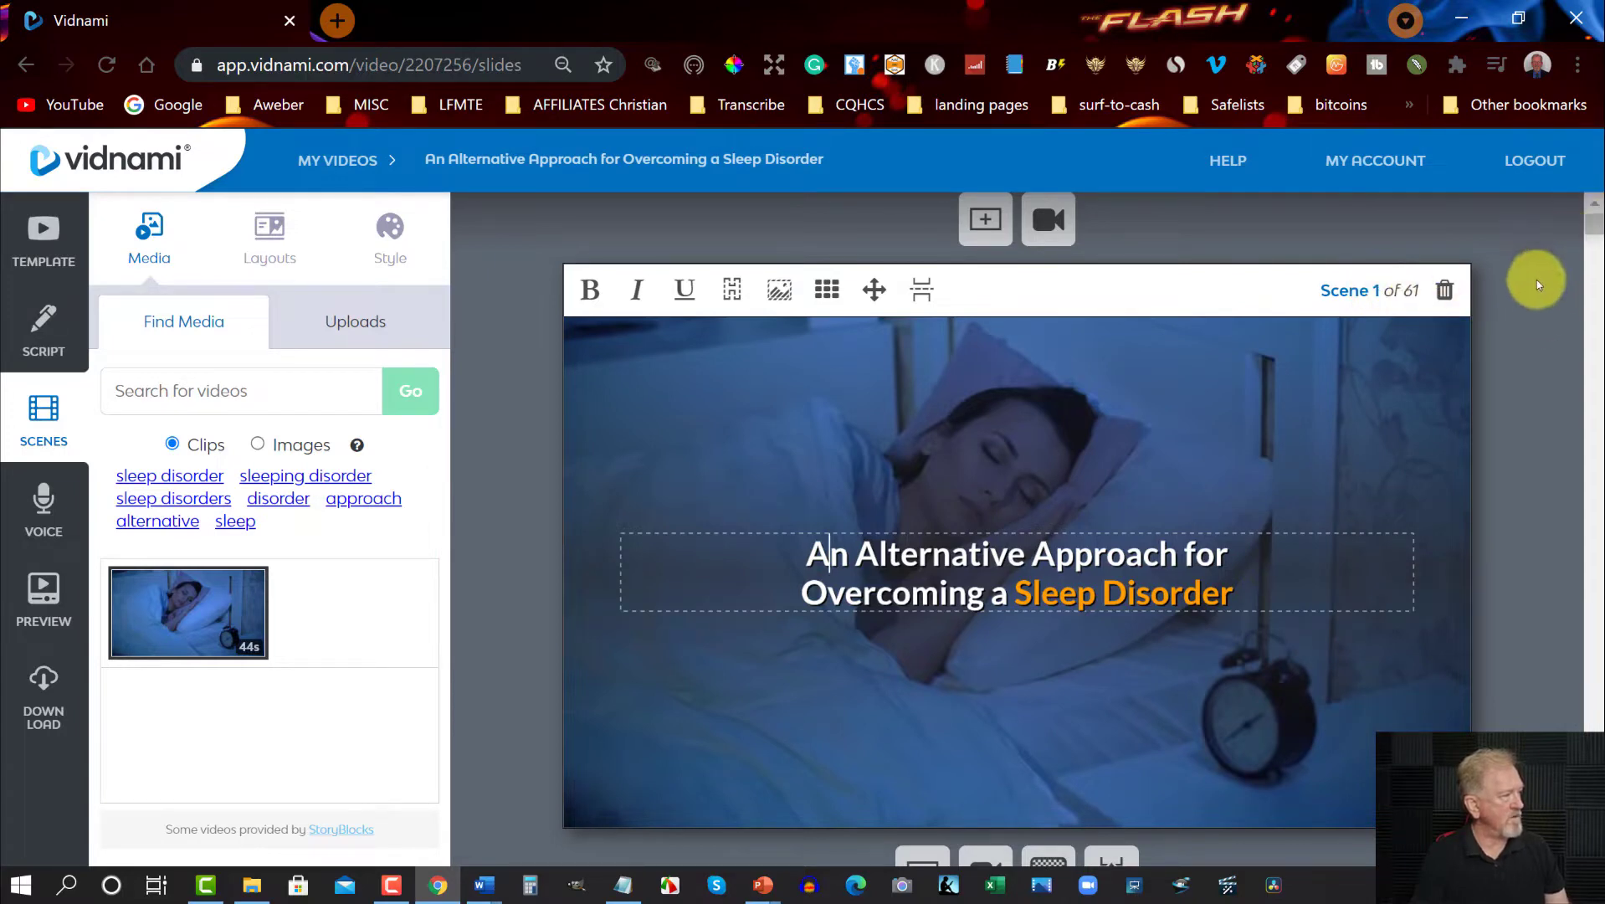
{"action": "scroll", "coordinate": [1509, 364], "scroll_direction": "down", "scroll_amount": 2}
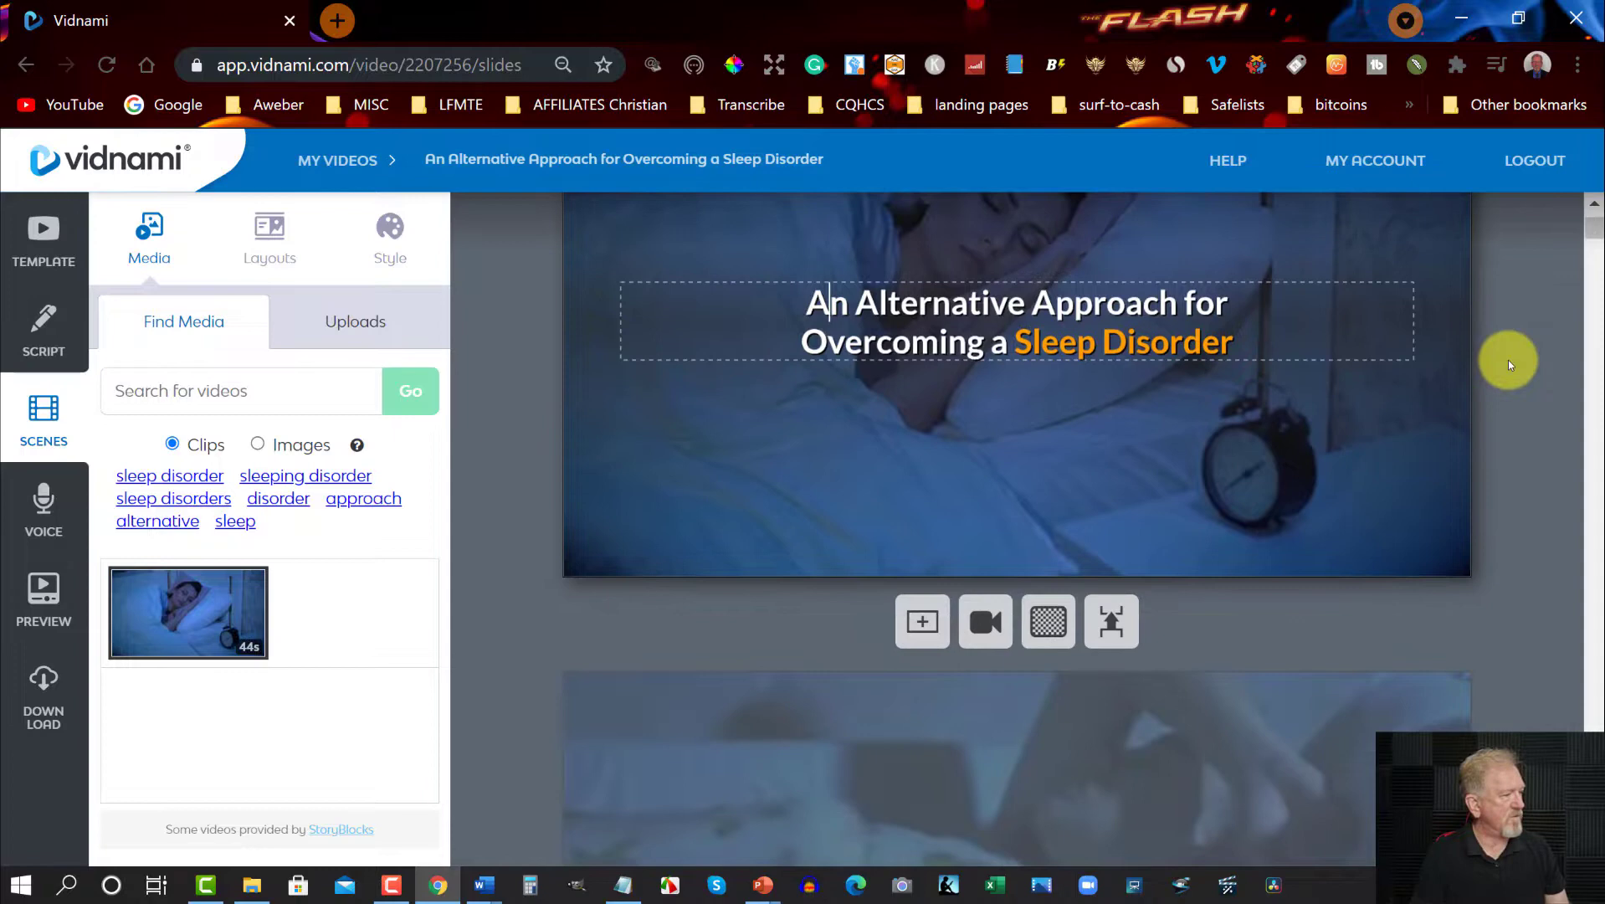
{"action": "scroll", "coordinate": [1509, 364], "scroll_direction": "down", "scroll_amount": 3}
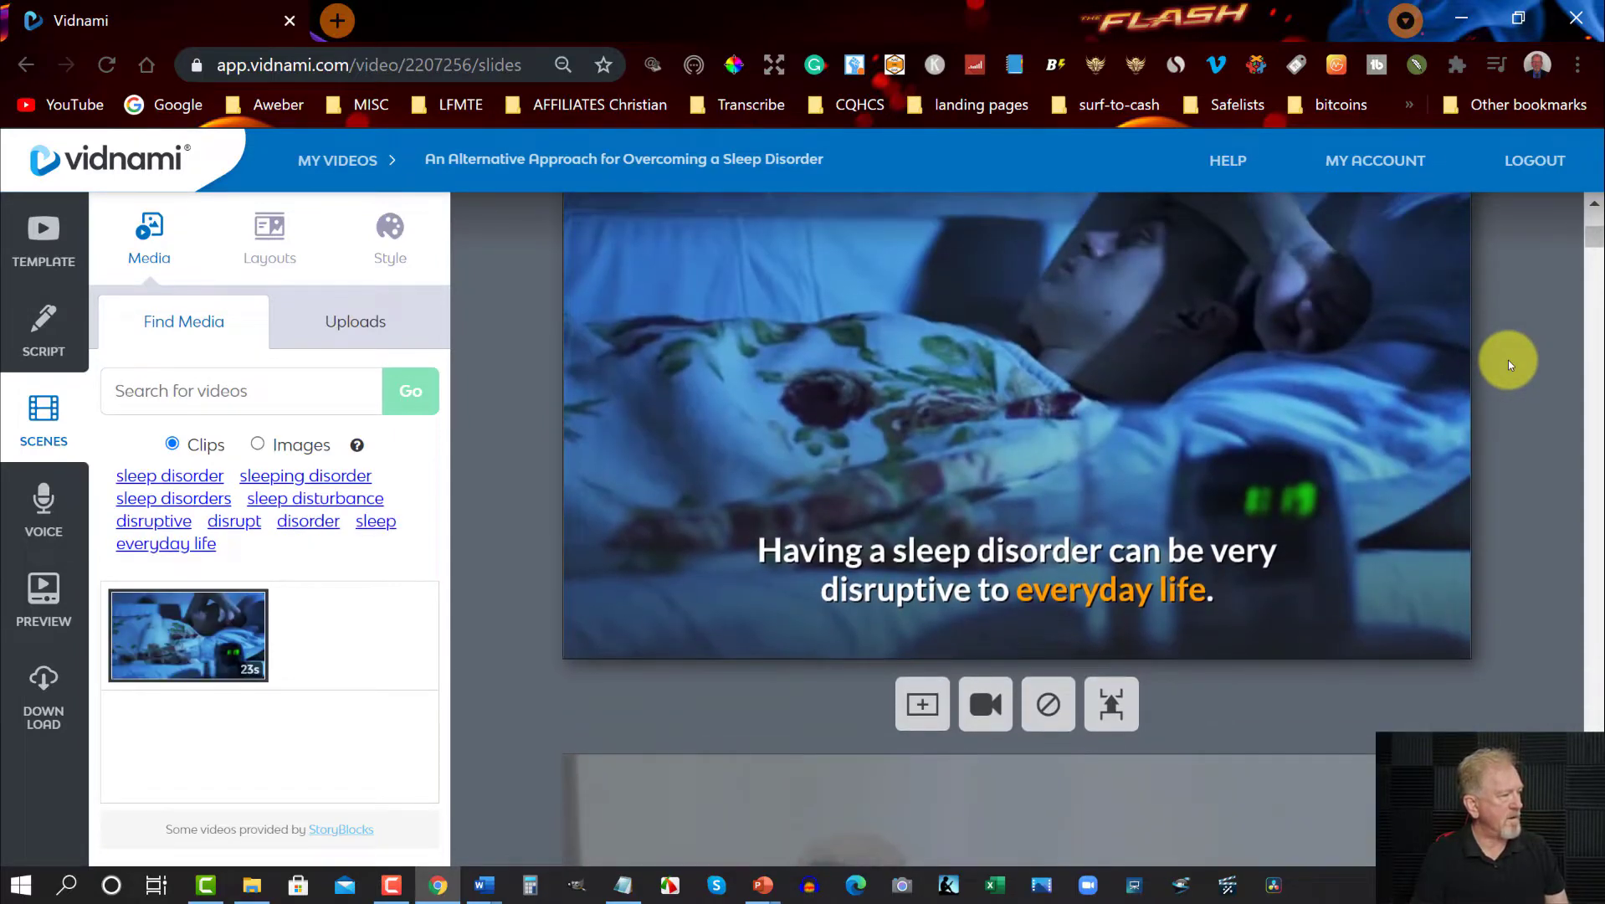
{"action": "scroll", "coordinate": [1509, 364], "scroll_direction": "down", "scroll_amount": 1}
{"action": "scroll", "coordinate": [1509, 364], "scroll_direction": "down", "scroll_amount": 3}
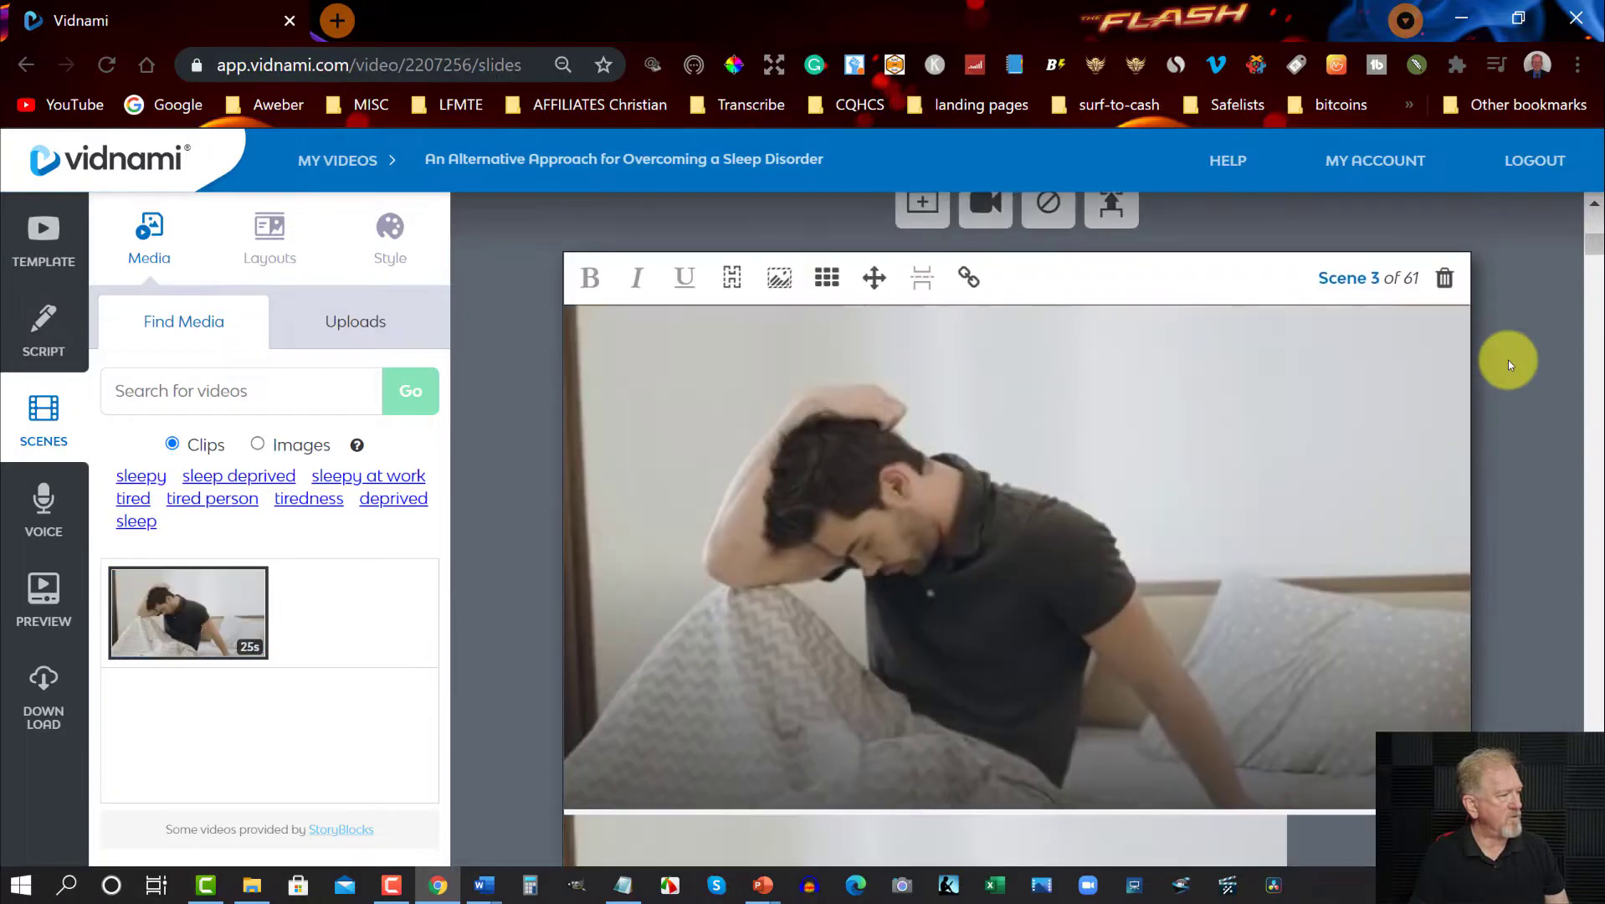
{"action": "scroll", "coordinate": [1509, 364], "scroll_direction": "down", "scroll_amount": 1}
{"action": "scroll", "coordinate": [1509, 365], "scroll_direction": "down", "scroll_amount": 3}
{"action": "scroll", "coordinate": [1509, 365], "scroll_direction": "down", "scroll_amount": 1}
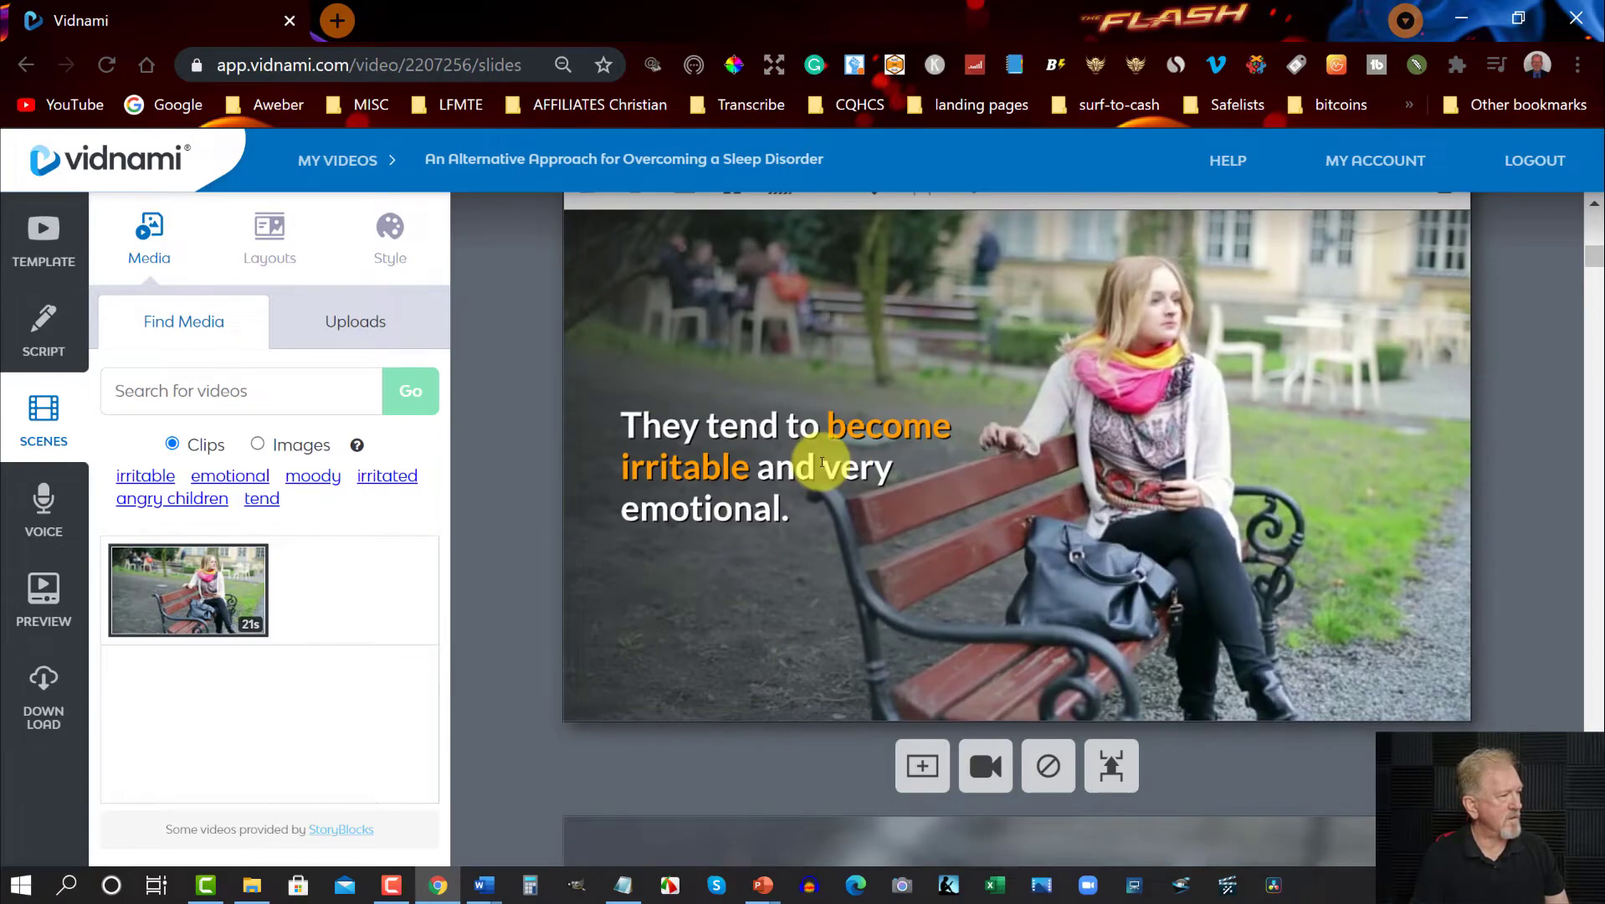
{"action": "scroll", "coordinate": [821, 465], "scroll_direction": "down", "scroll_amount": 2}
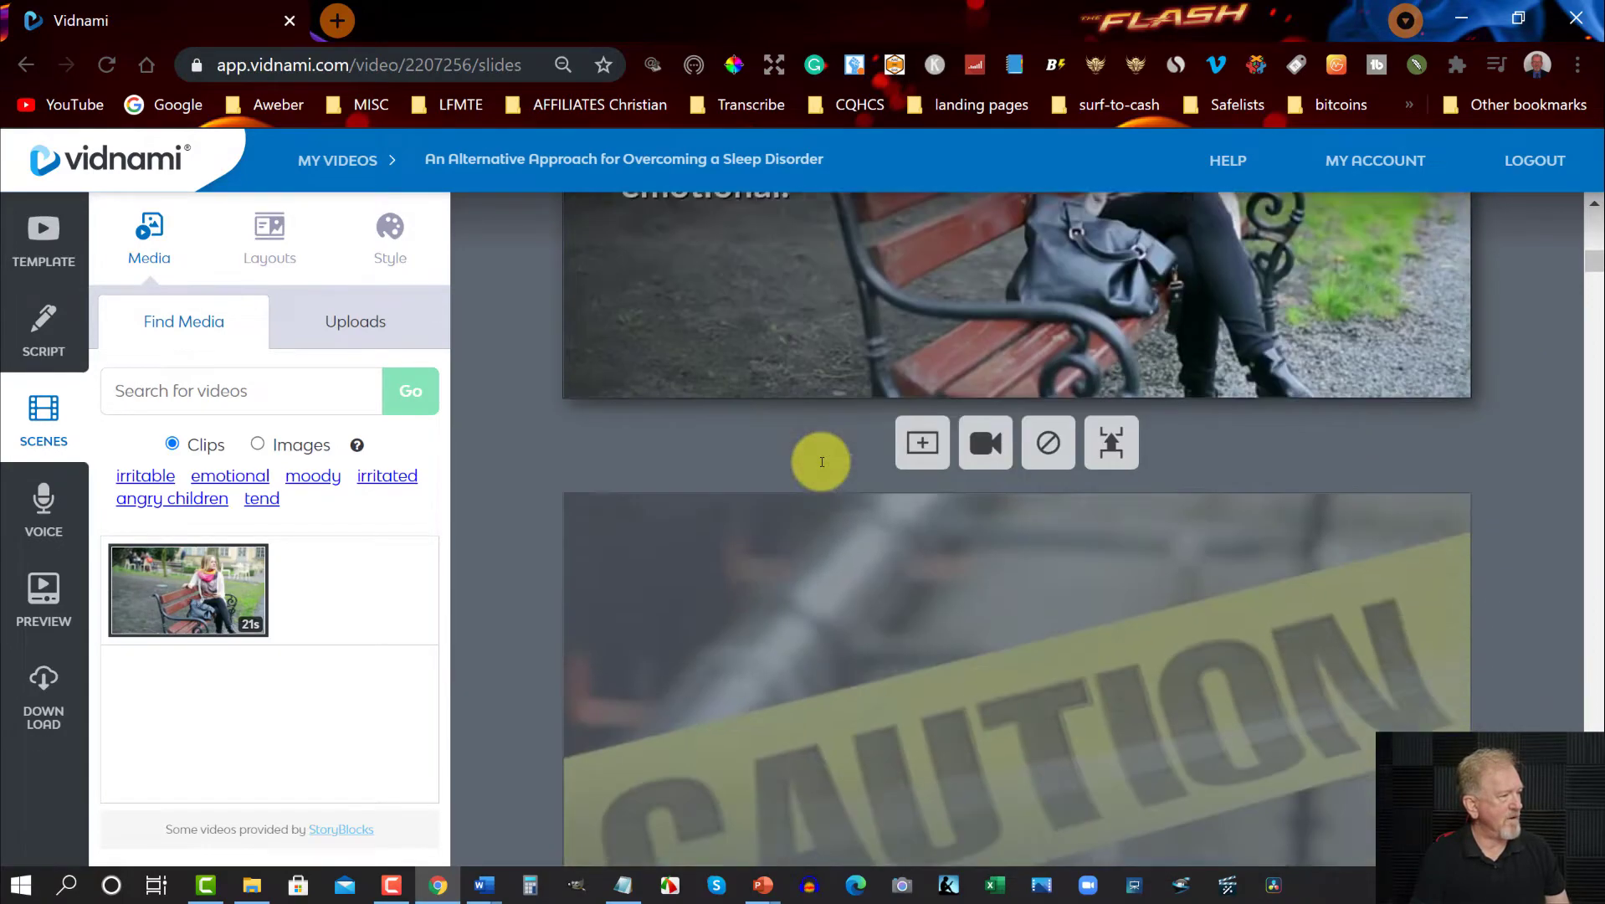
{"action": "scroll", "coordinate": [821, 464], "scroll_direction": "down", "scroll_amount": 5}
{"action": "scroll", "coordinate": [821, 460], "scroll_direction": "down", "scroll_amount": 2}
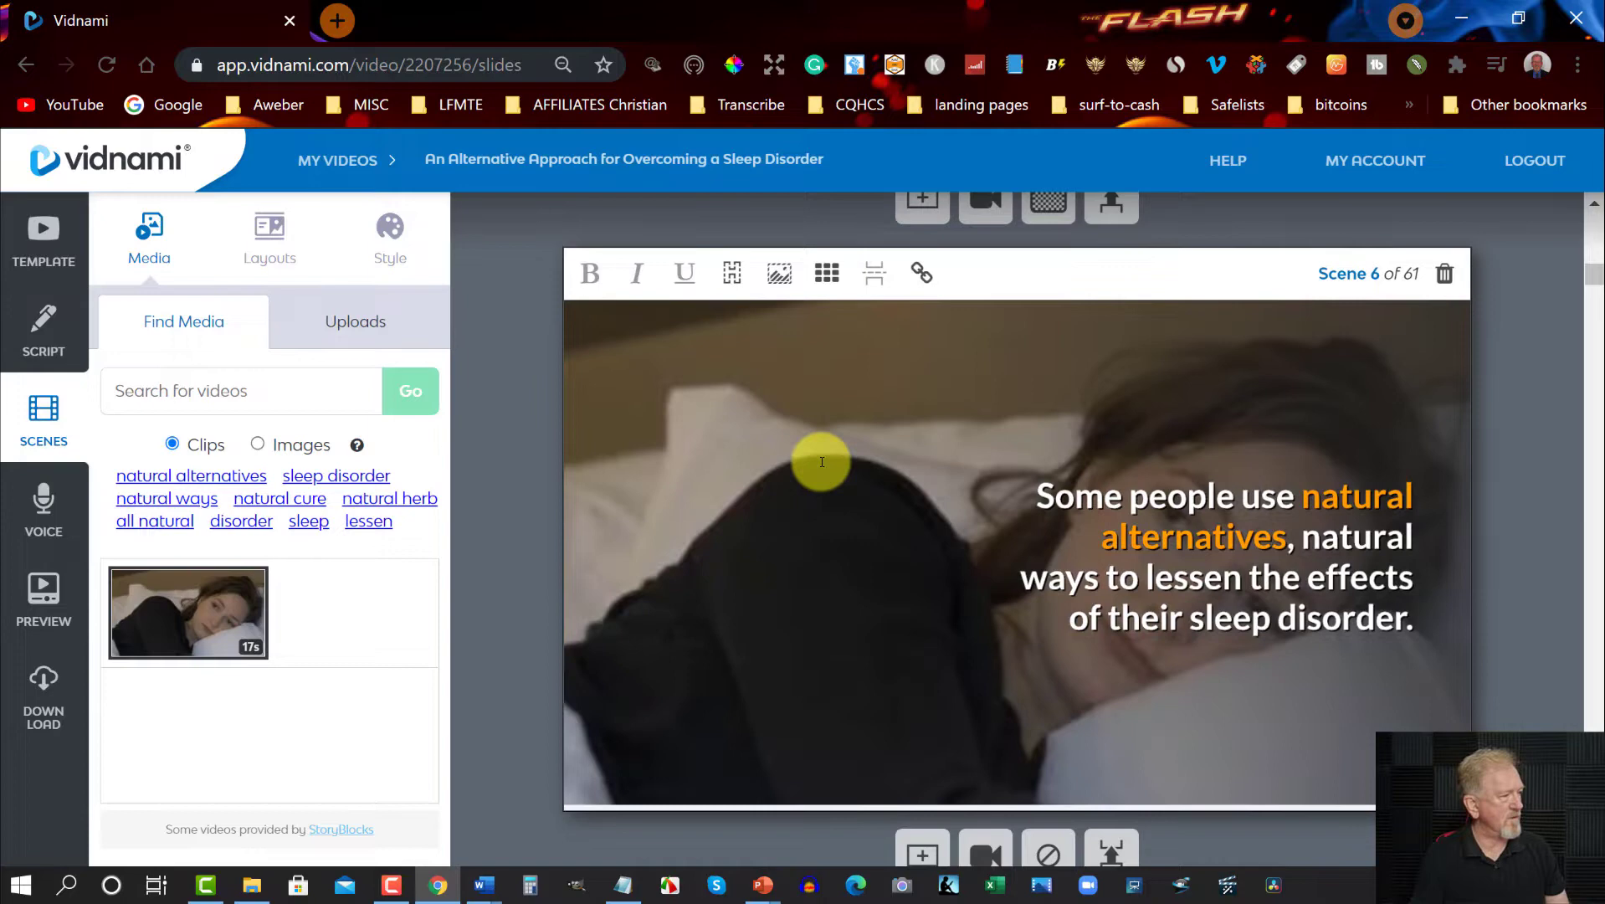
{"action": "scroll", "coordinate": [821, 462], "scroll_direction": "down", "scroll_amount": 1}
{"action": "scroll", "coordinate": [821, 462], "scroll_direction": "down", "scroll_amount": 5}
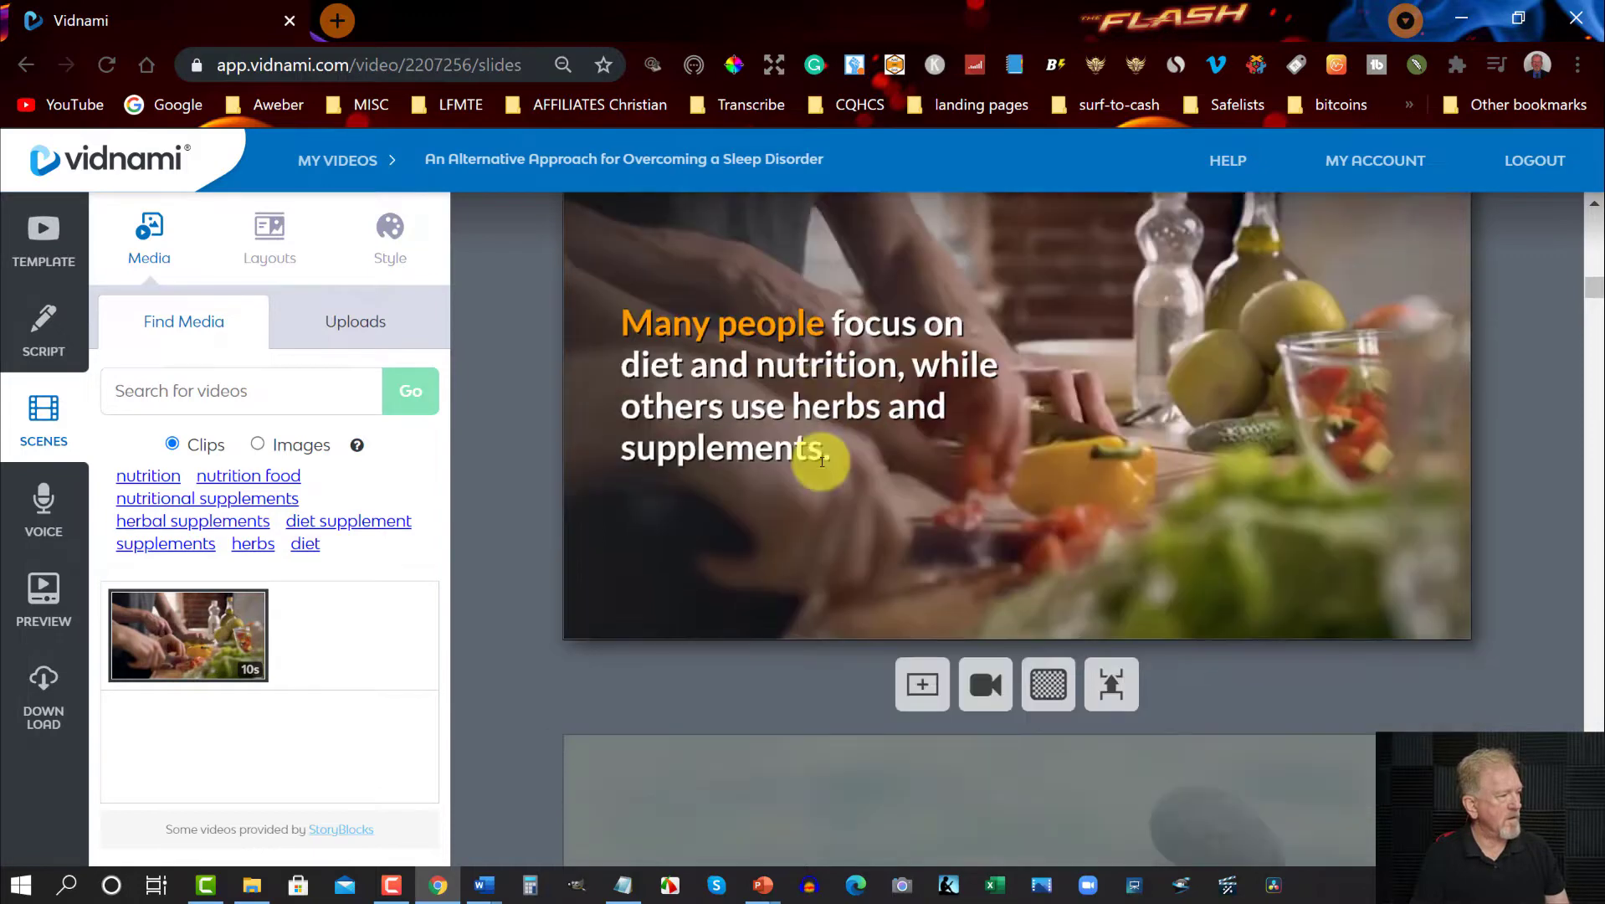
{"action": "scroll", "coordinate": [821, 462], "scroll_direction": "down", "scroll_amount": 5}
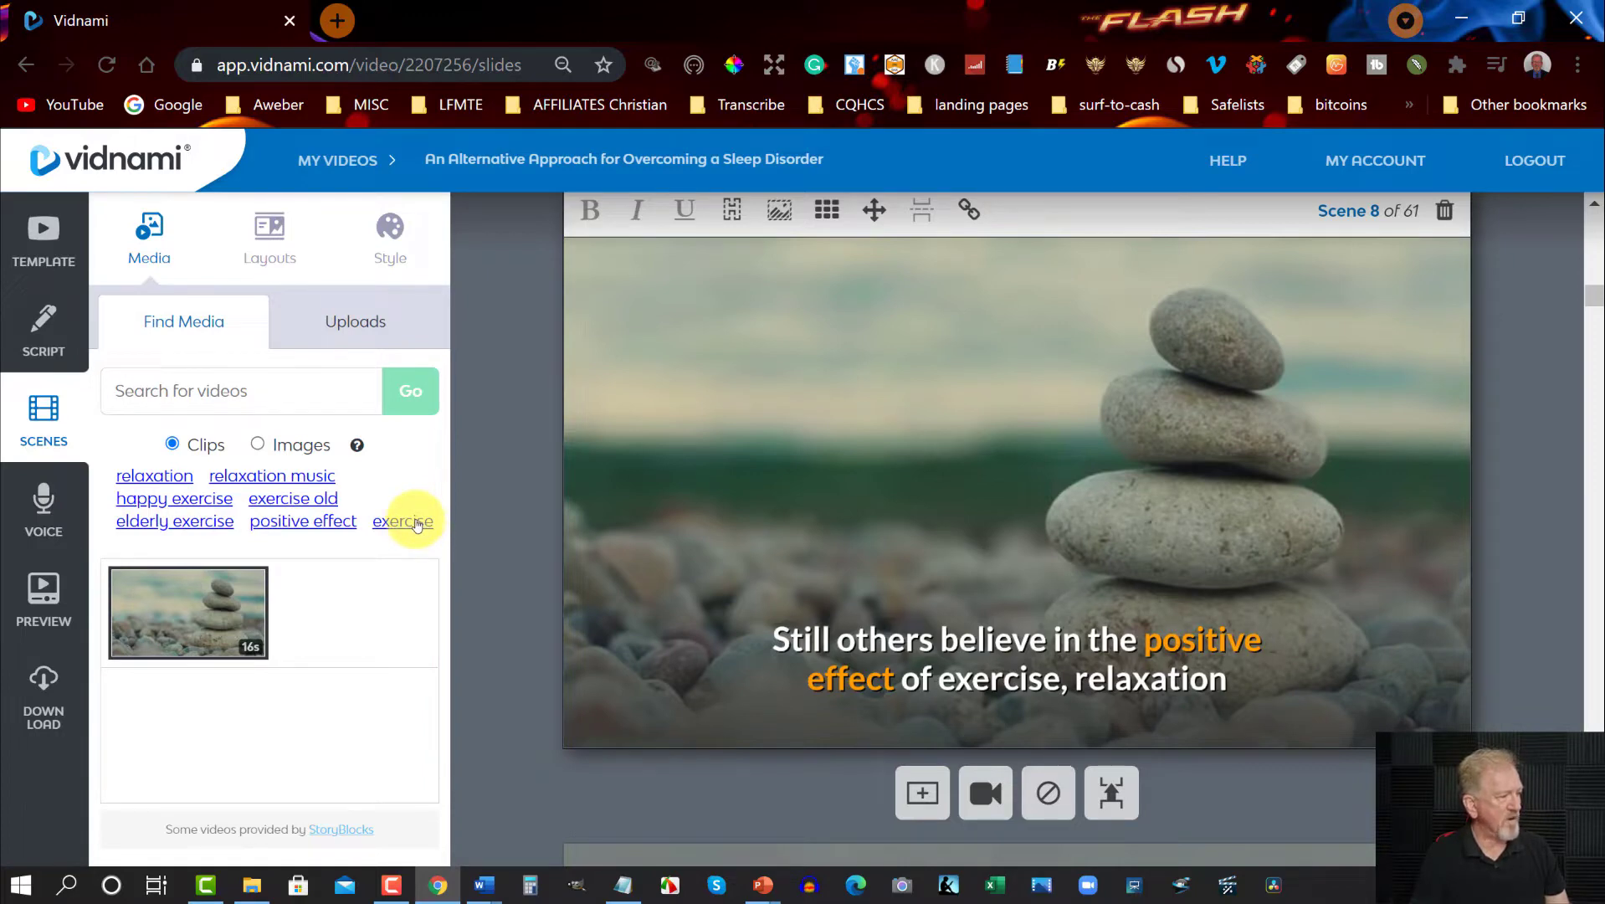
- Use a woman-stretching clip for the exercise scene and a meditation class clip for the sensory-techniques scene
{"action": "left_click", "coordinate": [418, 525]}
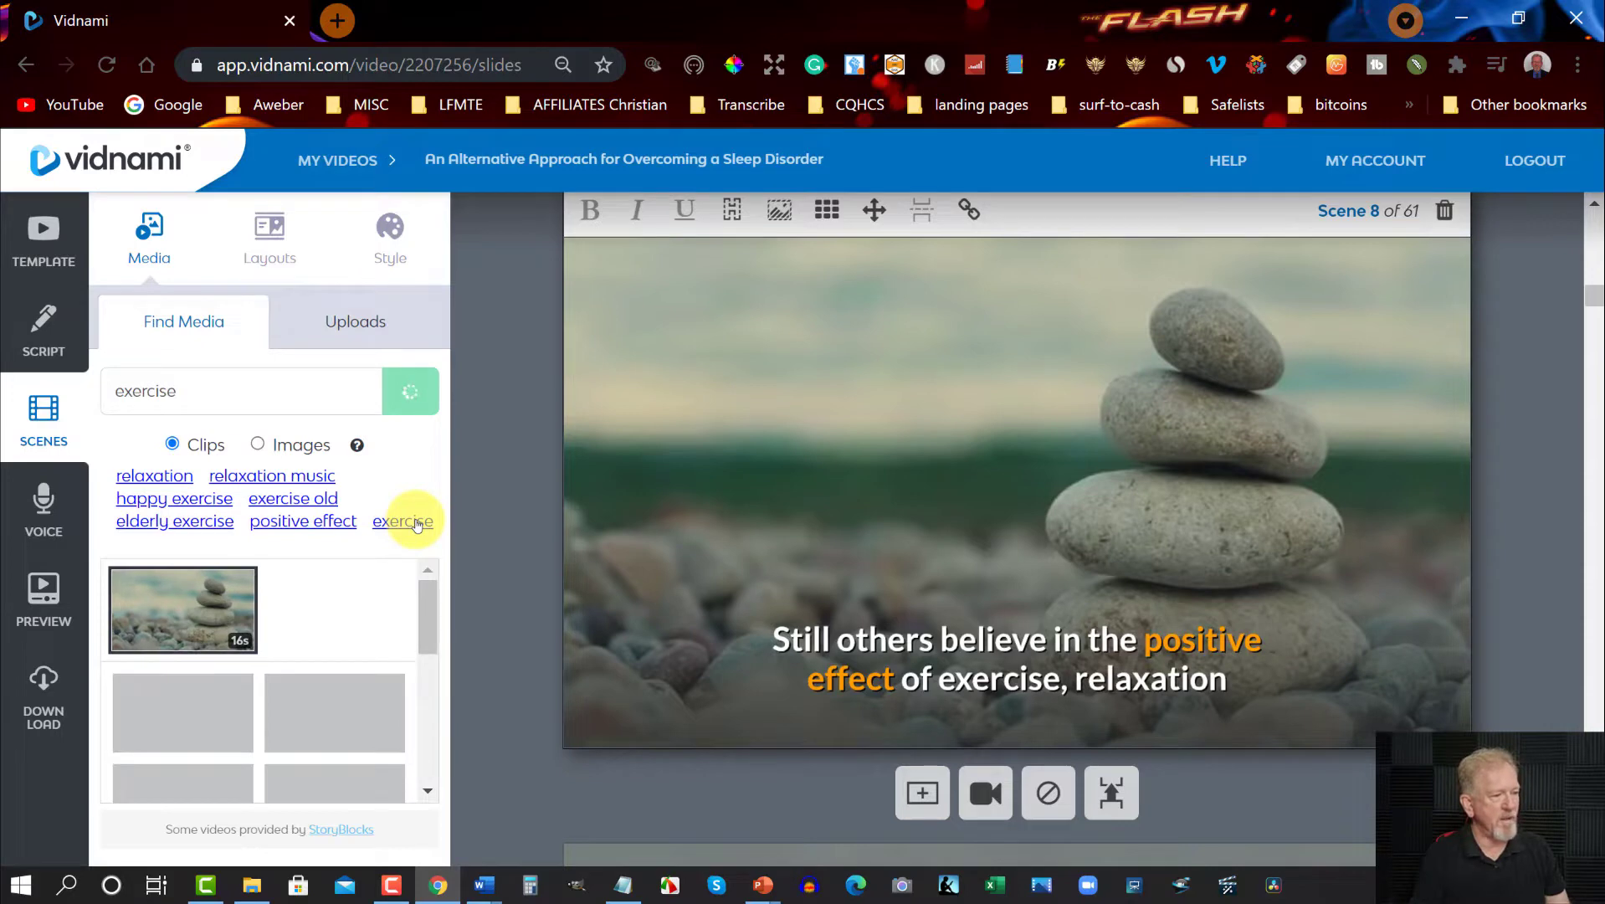
{"action": "scroll", "coordinate": [451, 546], "scroll_direction": "down", "scroll_amount": 1}
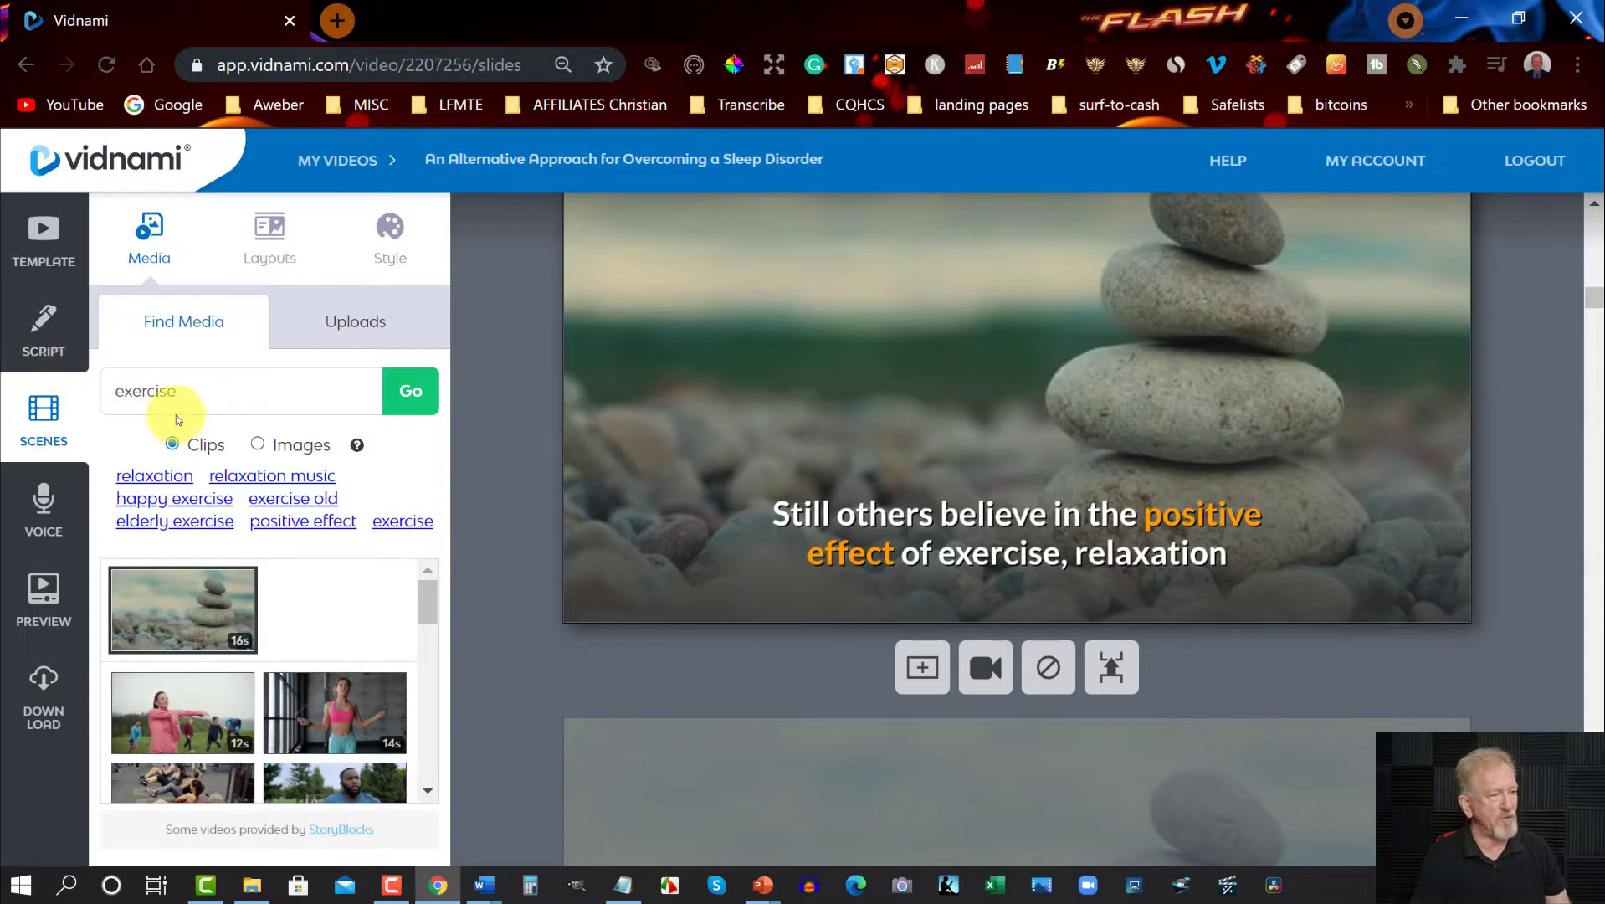
{"action": "left_click", "coordinate": [181, 710]}
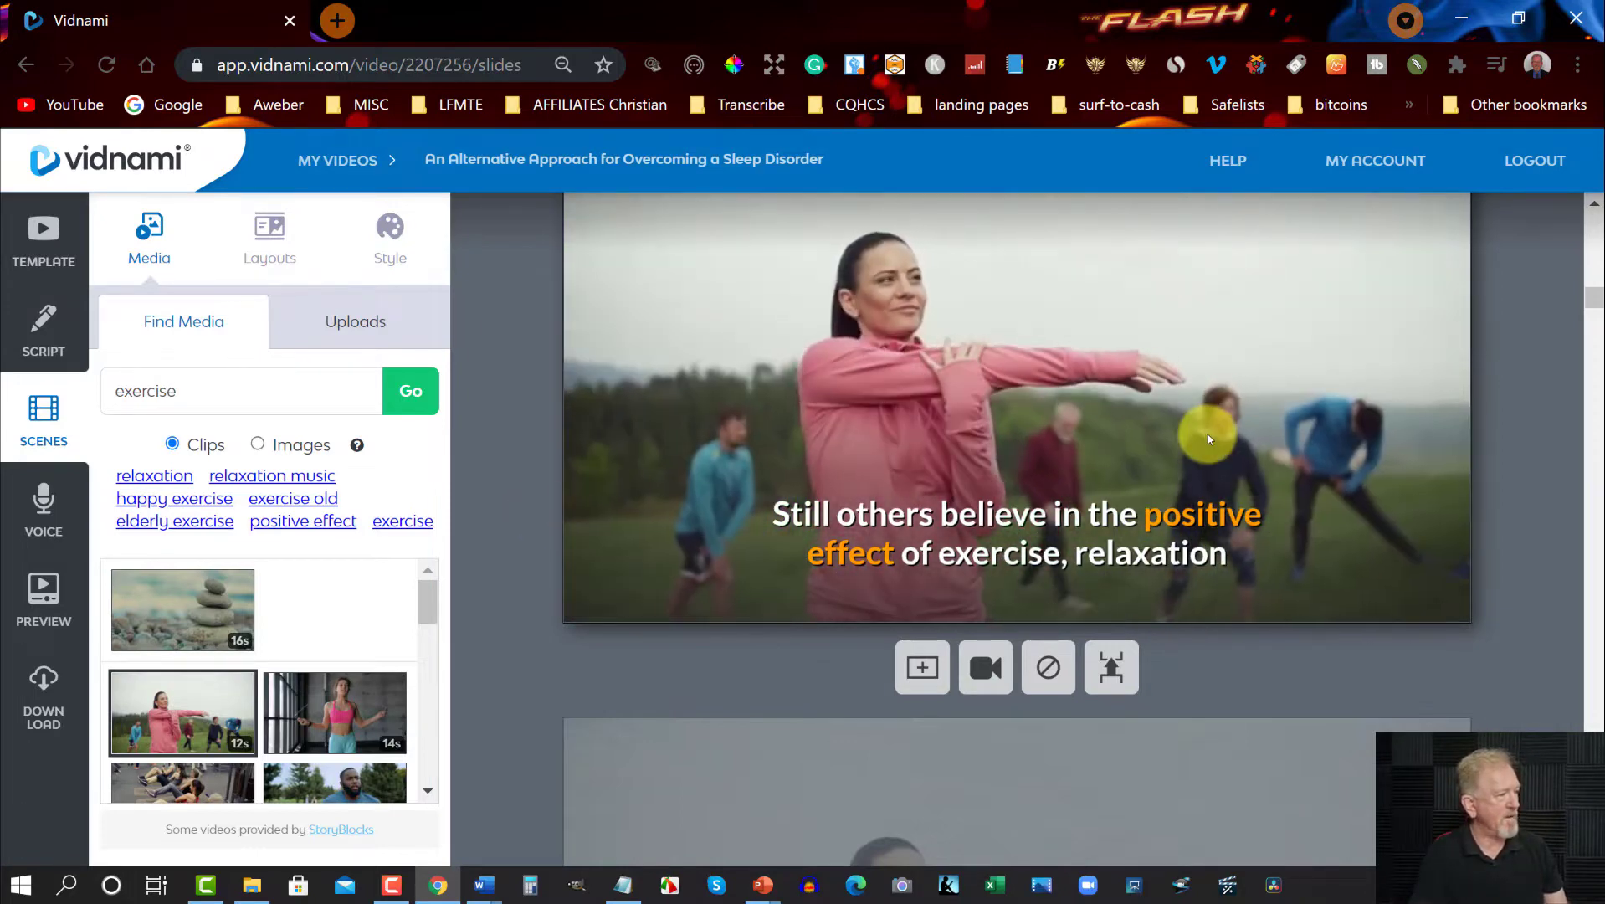
{"action": "scroll", "coordinate": [1551, 359], "scroll_direction": "down", "scroll_amount": 5}
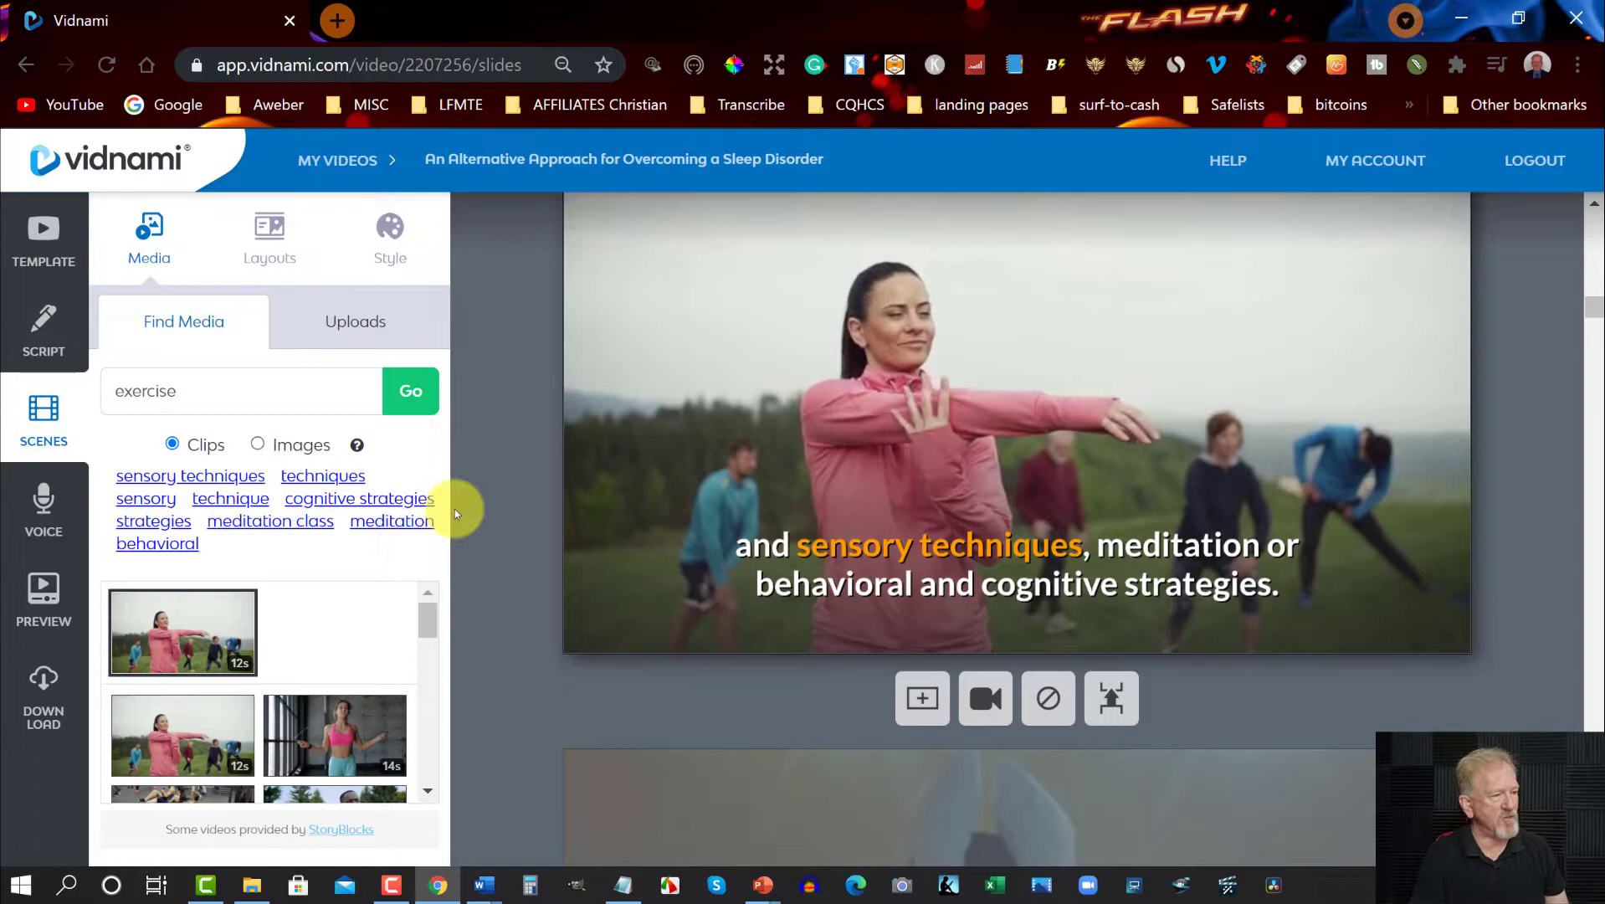
{"action": "left_click", "coordinate": [287, 532]}
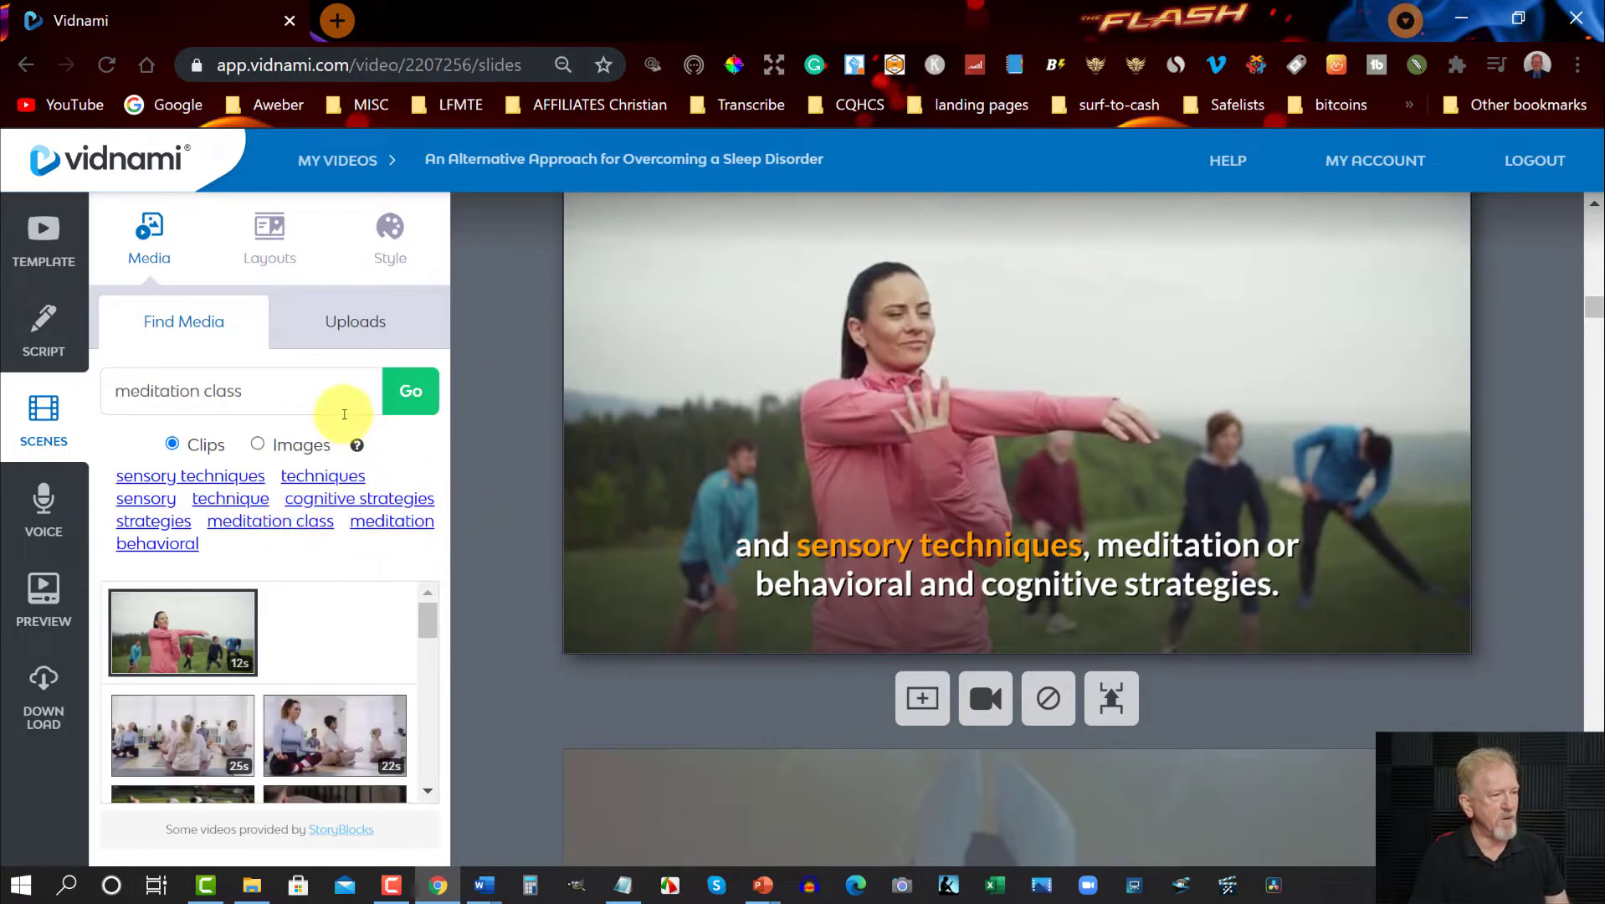
{"action": "left_click", "coordinate": [159, 721]}
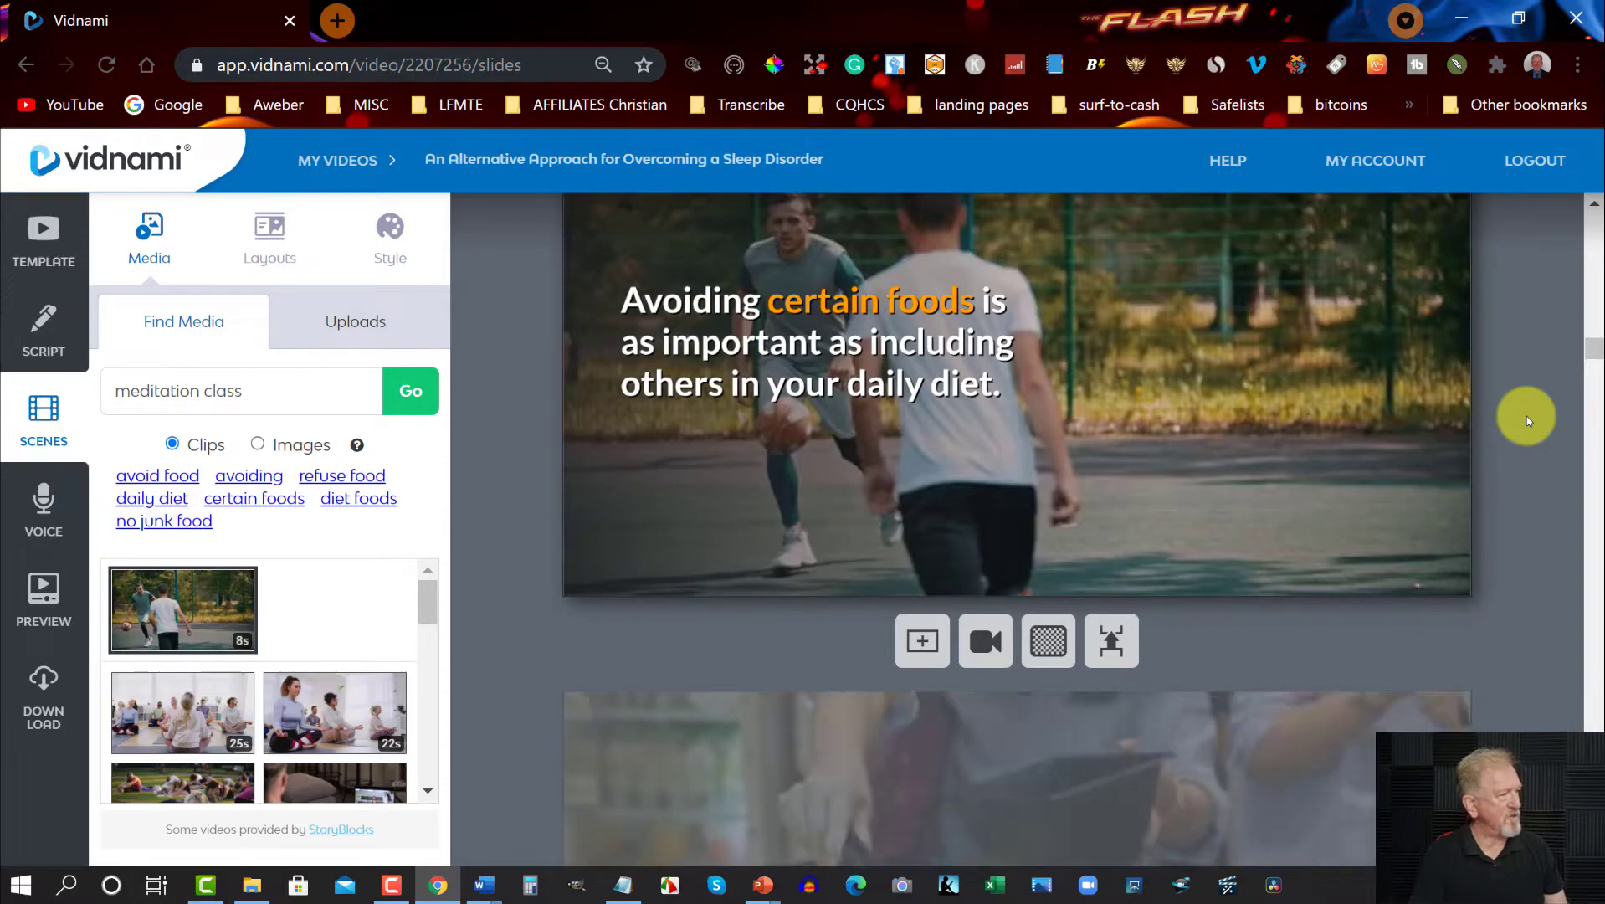
{"action": "scroll", "coordinate": [1527, 417], "scroll_direction": "down", "scroll_amount": 5}
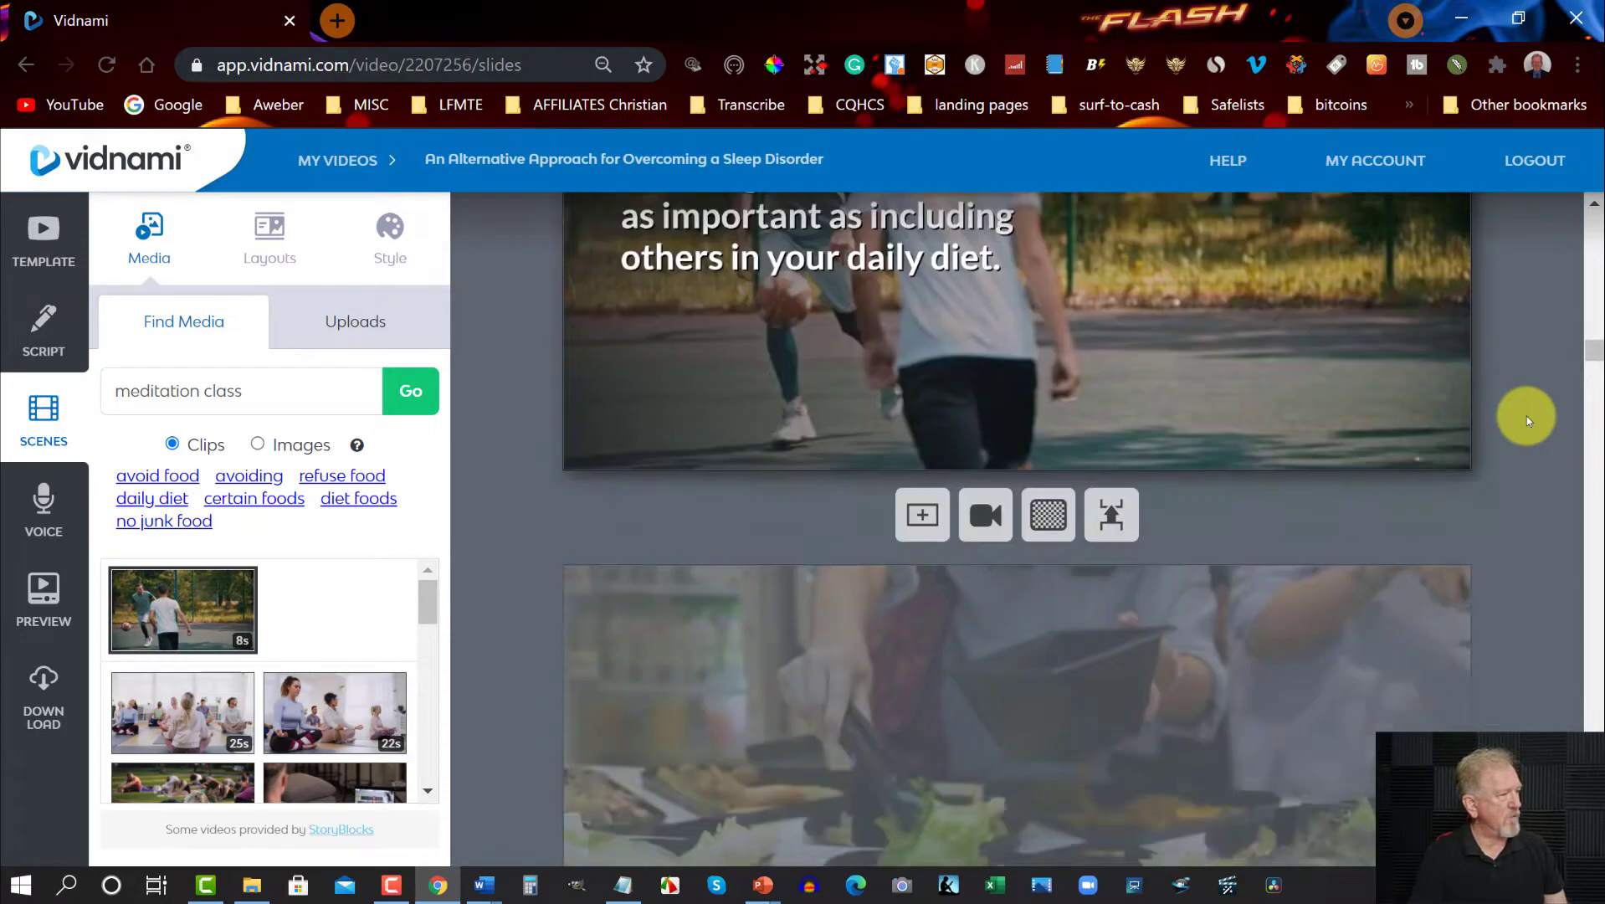
{"action": "scroll", "coordinate": [1527, 416], "scroll_direction": "down", "scroll_amount": 1}
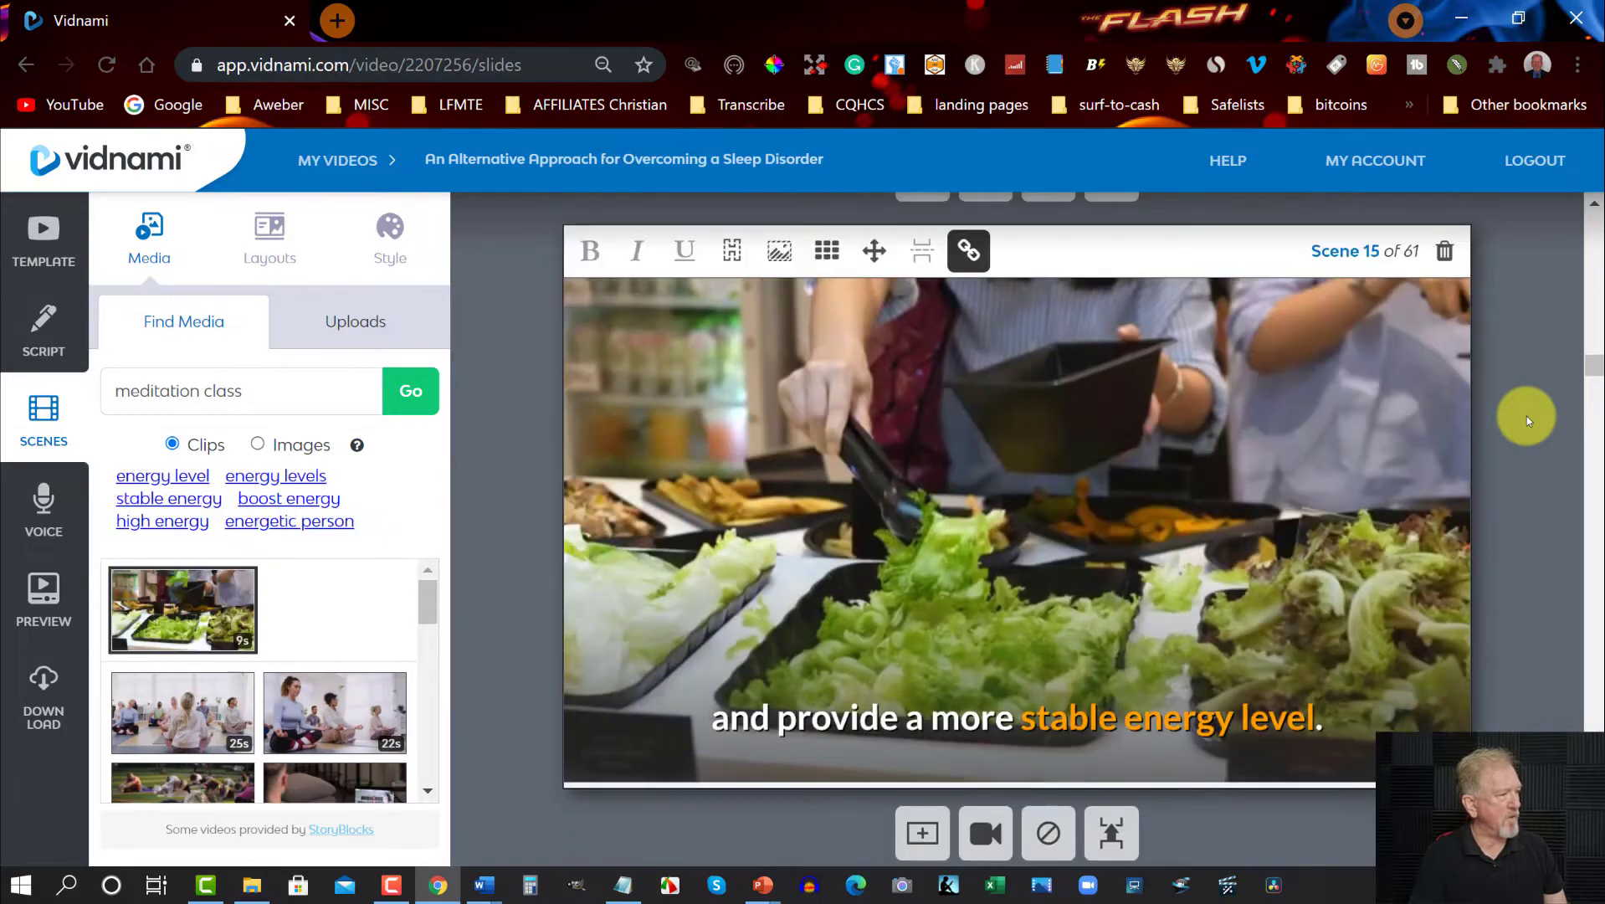
{"action": "scroll", "coordinate": [1527, 416], "scroll_direction": "down", "scroll_amount": 3}
{"action": "scroll", "coordinate": [1527, 416], "scroll_direction": "down", "scroll_amount": 1}
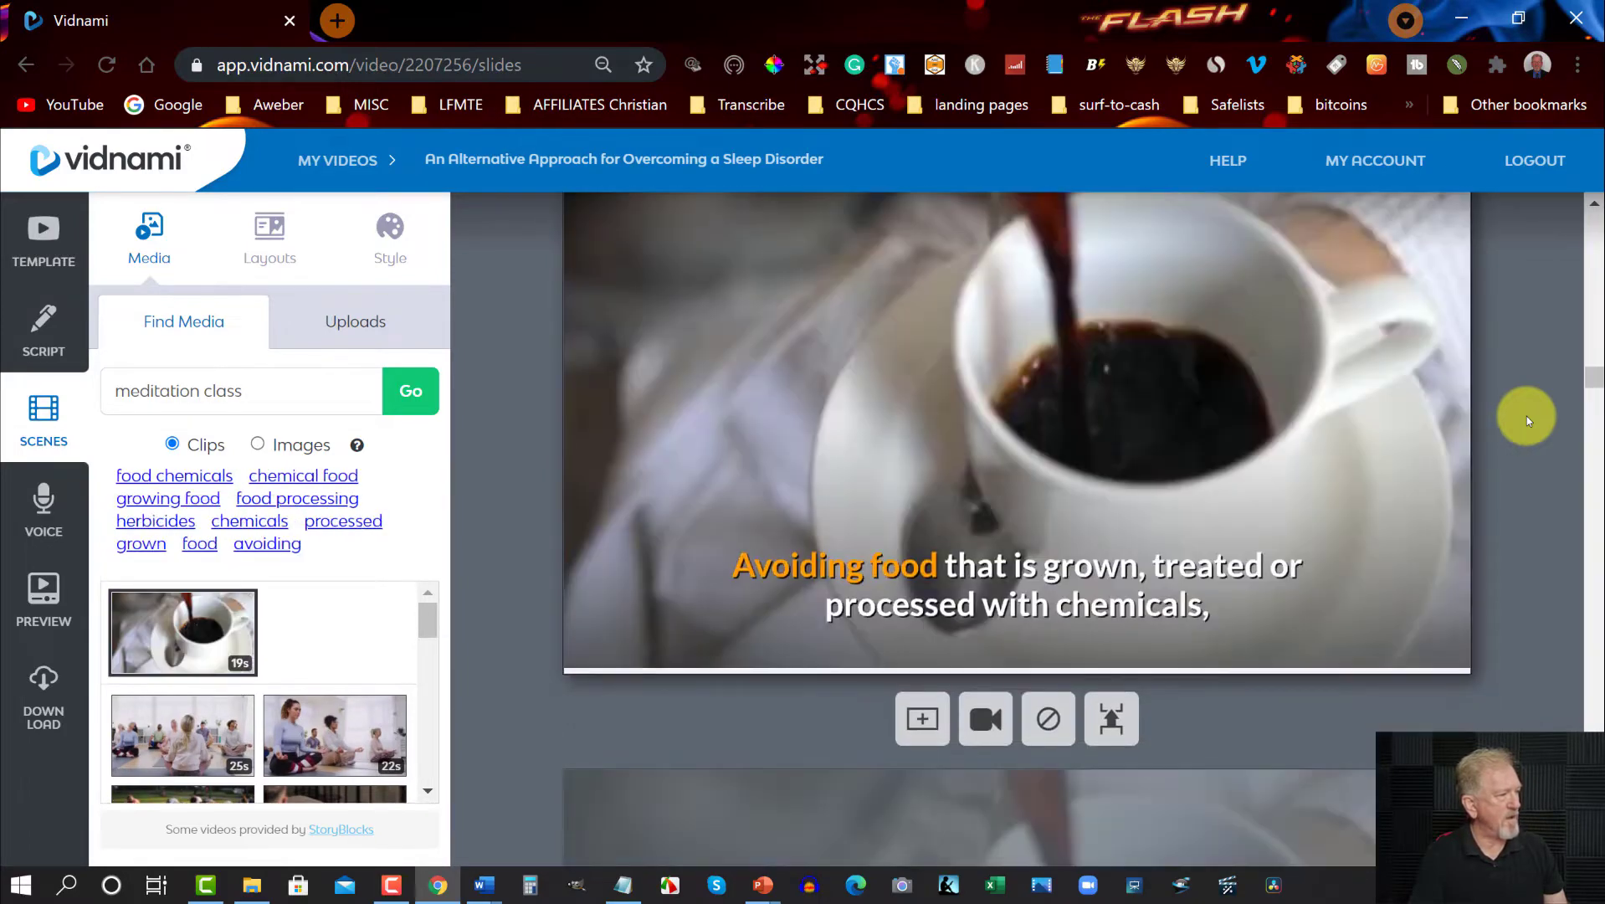
{"action": "scroll", "coordinate": [1527, 417], "scroll_direction": "down", "scroll_amount": 5}
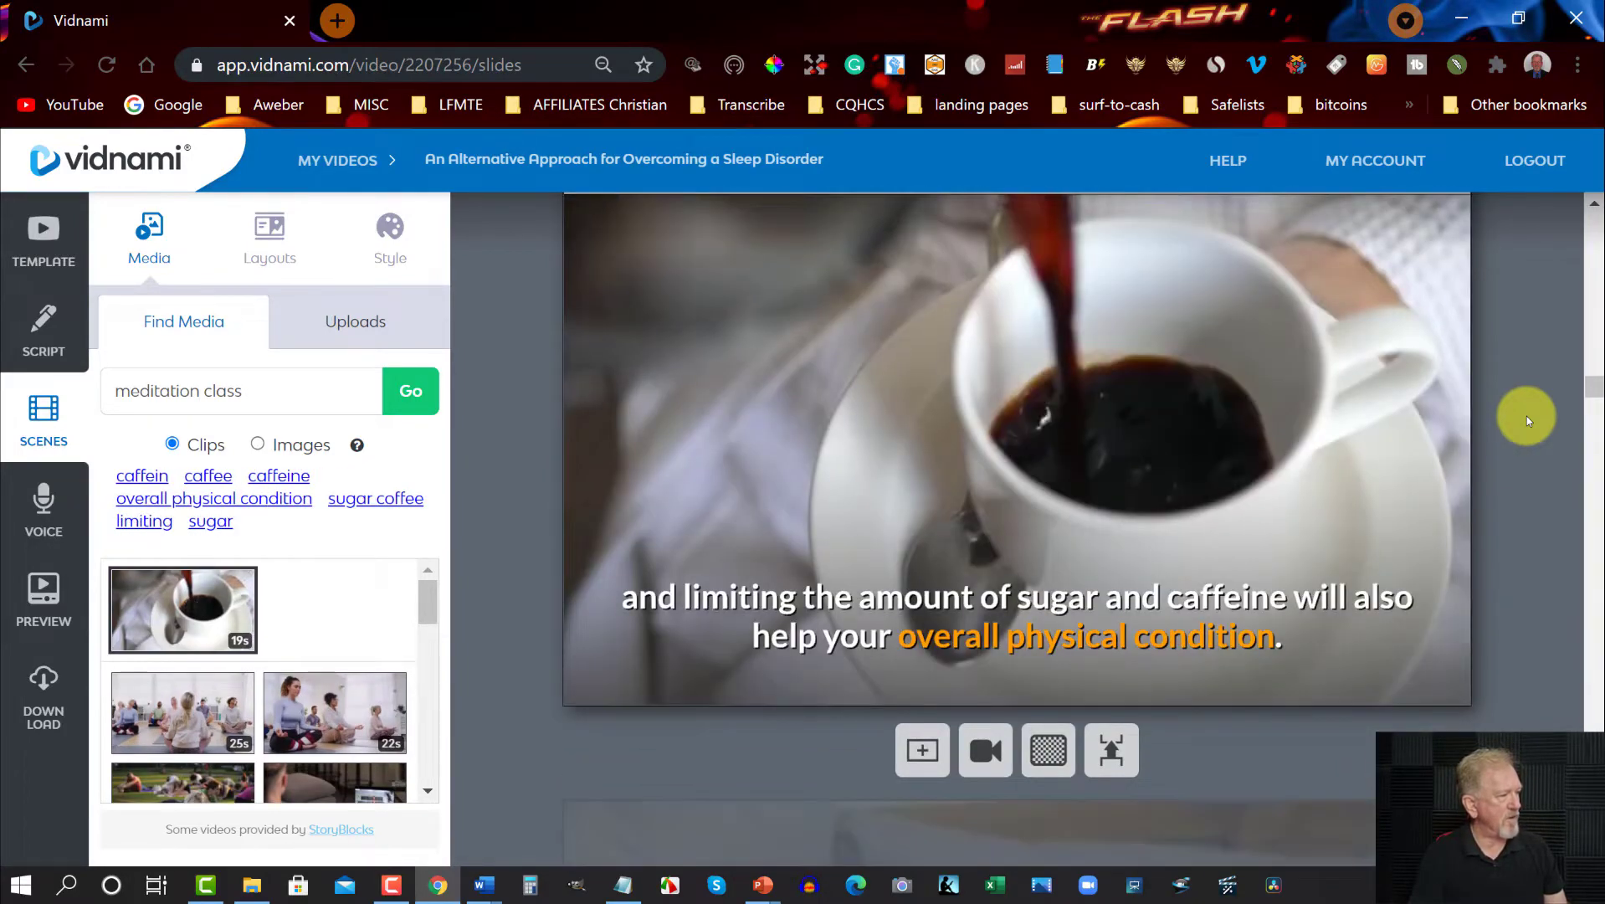
{"action": "scroll", "coordinate": [1526, 417], "scroll_direction": "down", "scroll_amount": 5}
{"action": "scroll", "coordinate": [1526, 417], "scroll_direction": "down", "scroll_amount": 2}
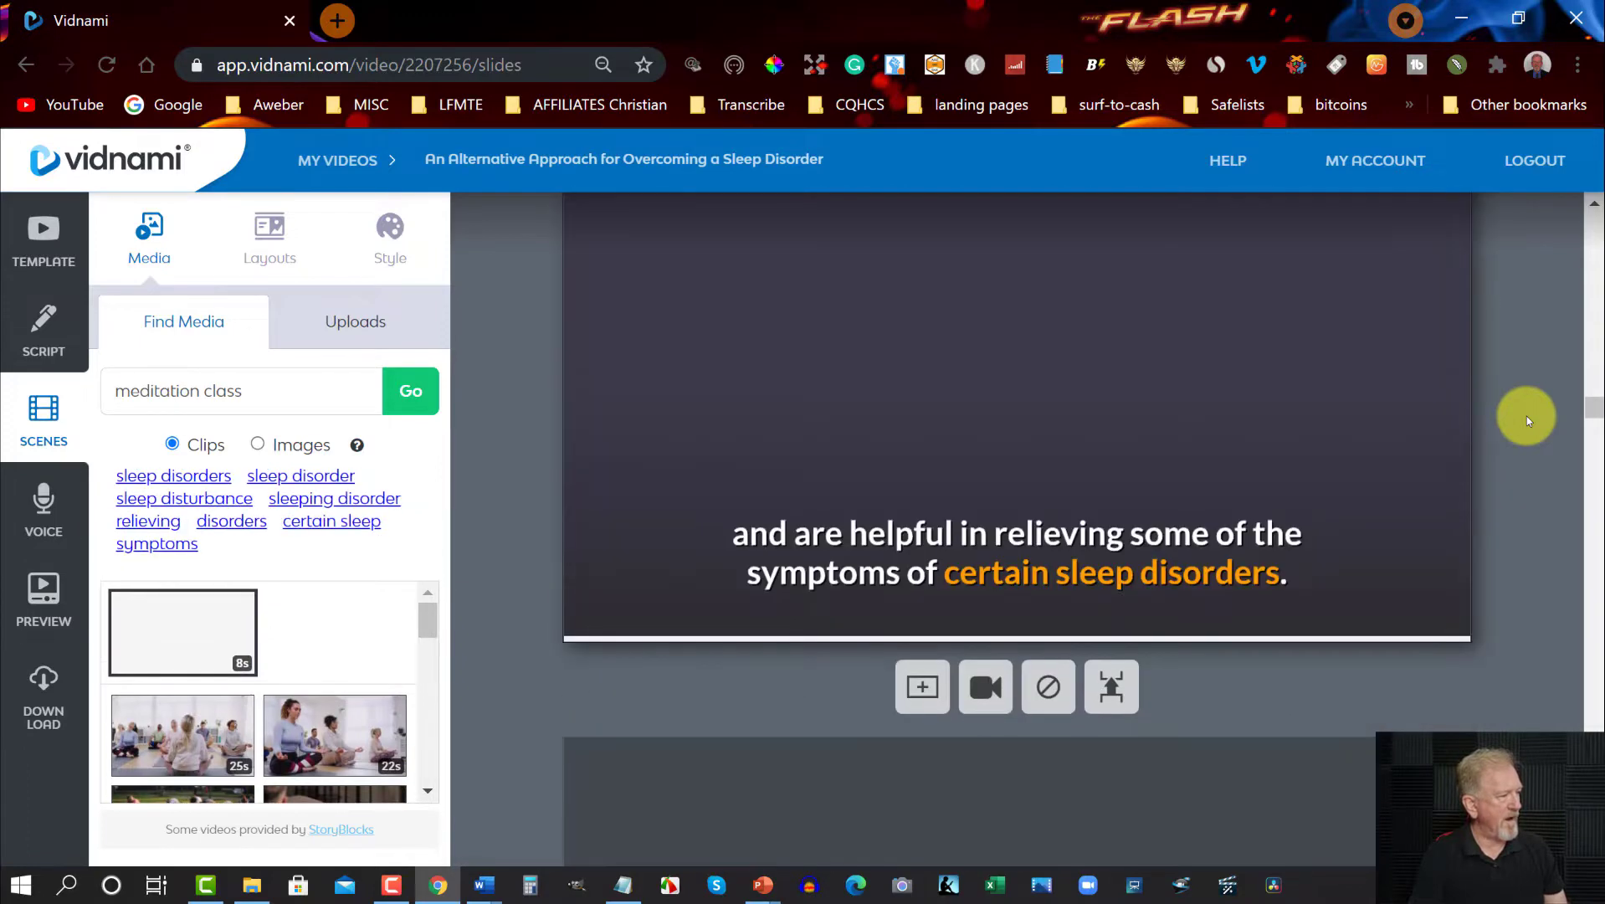
{"action": "scroll", "coordinate": [1526, 416], "scroll_direction": "down", "scroll_amount": 2}
{"action": "scroll", "coordinate": [1526, 417], "scroll_direction": "down", "scroll_amount": 2}
{"action": "scroll", "coordinate": [1527, 416], "scroll_direction": "down", "scroll_amount": 2}
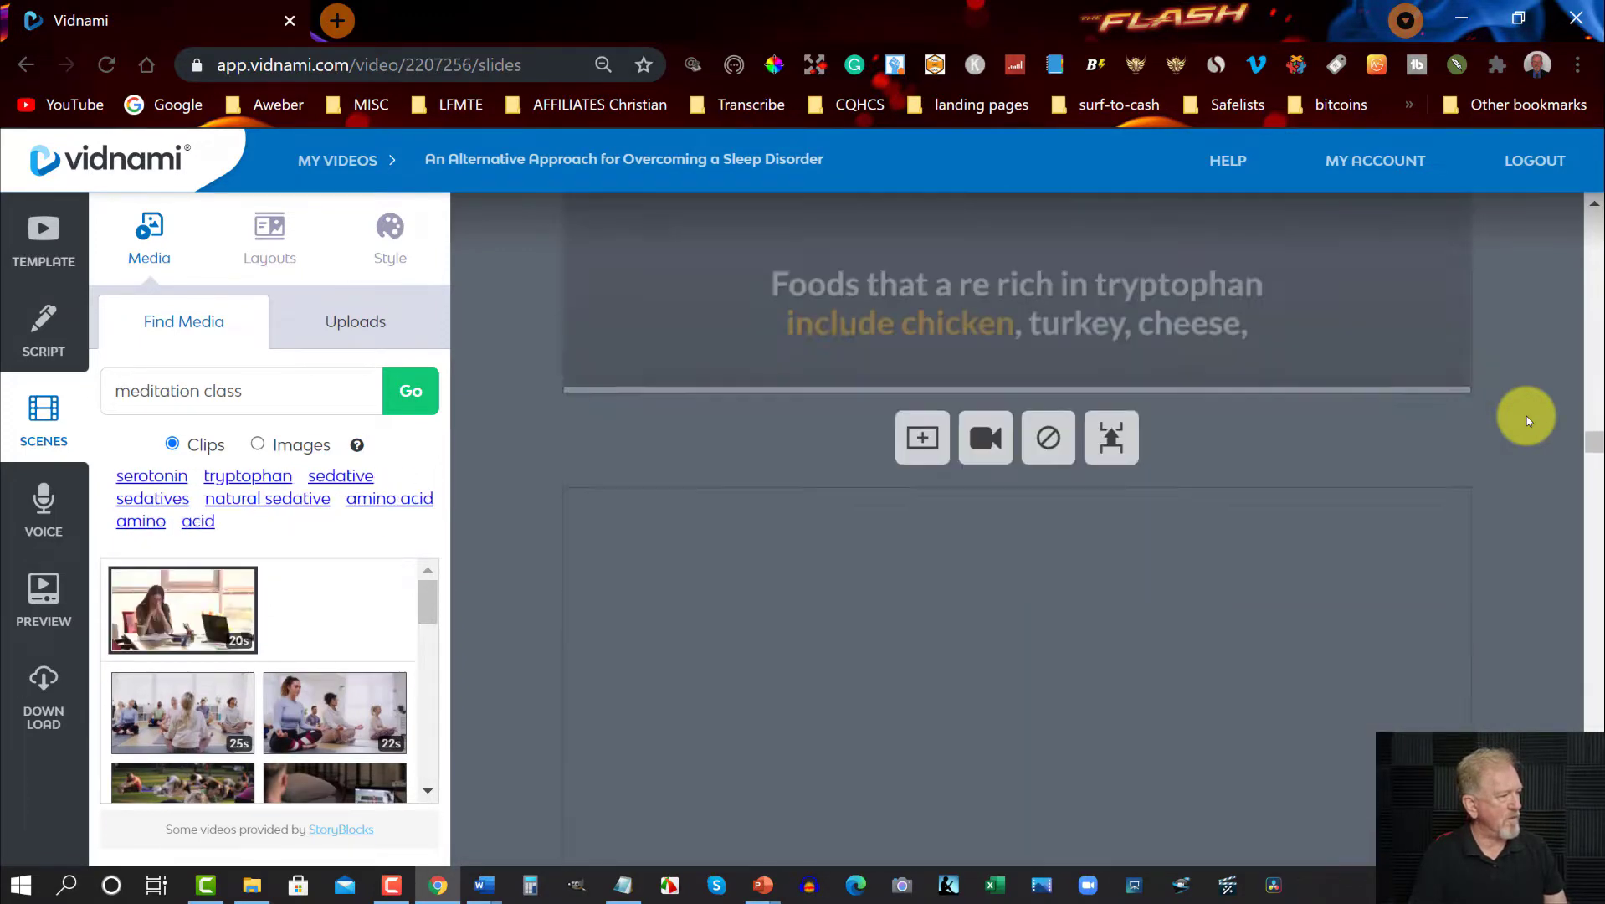
{"action": "scroll", "coordinate": [1527, 417], "scroll_direction": "down", "scroll_amount": 2}
{"action": "scroll", "coordinate": [1526, 417], "scroll_direction": "down", "scroll_amount": 2}
{"action": "scroll", "coordinate": [1572, 467], "scroll_direction": "down", "scroll_amount": 2}
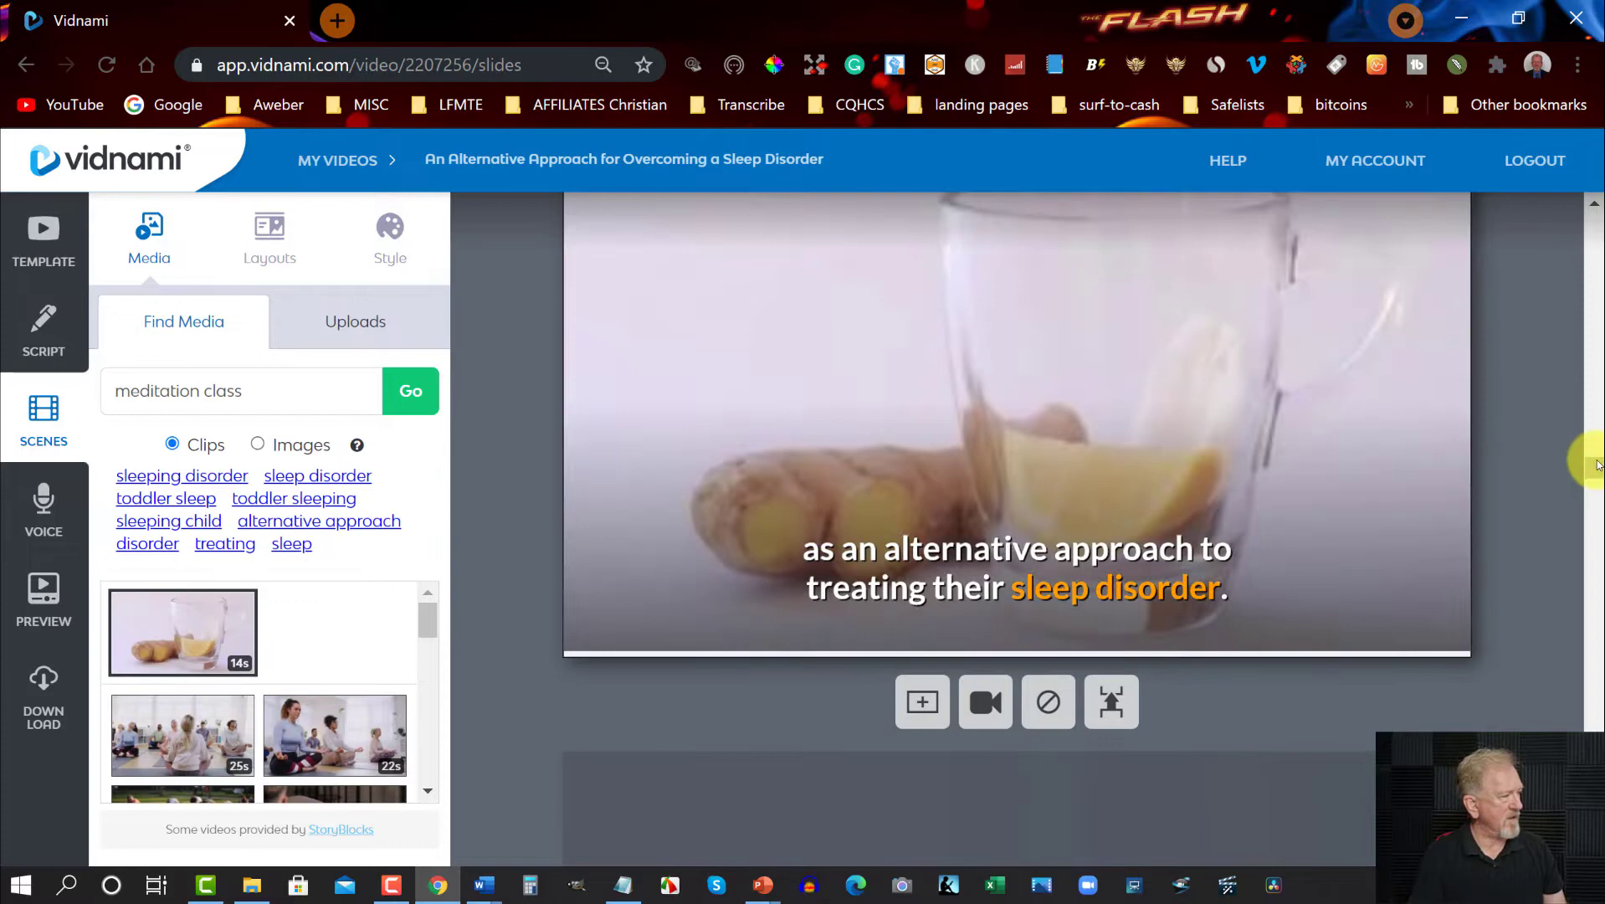
{"action": "scroll", "coordinate": [1572, 467], "scroll_direction": "down", "scroll_amount": 2}
{"action": "scroll", "coordinate": [1583, 467], "scroll_direction": "down", "scroll_amount": 2}
{"action": "scroll", "coordinate": [1596, 499], "scroll_direction": "down", "scroll_amount": 2}
{"action": "scroll", "coordinate": [1595, 500], "scroll_direction": "down", "scroll_amount": 2}
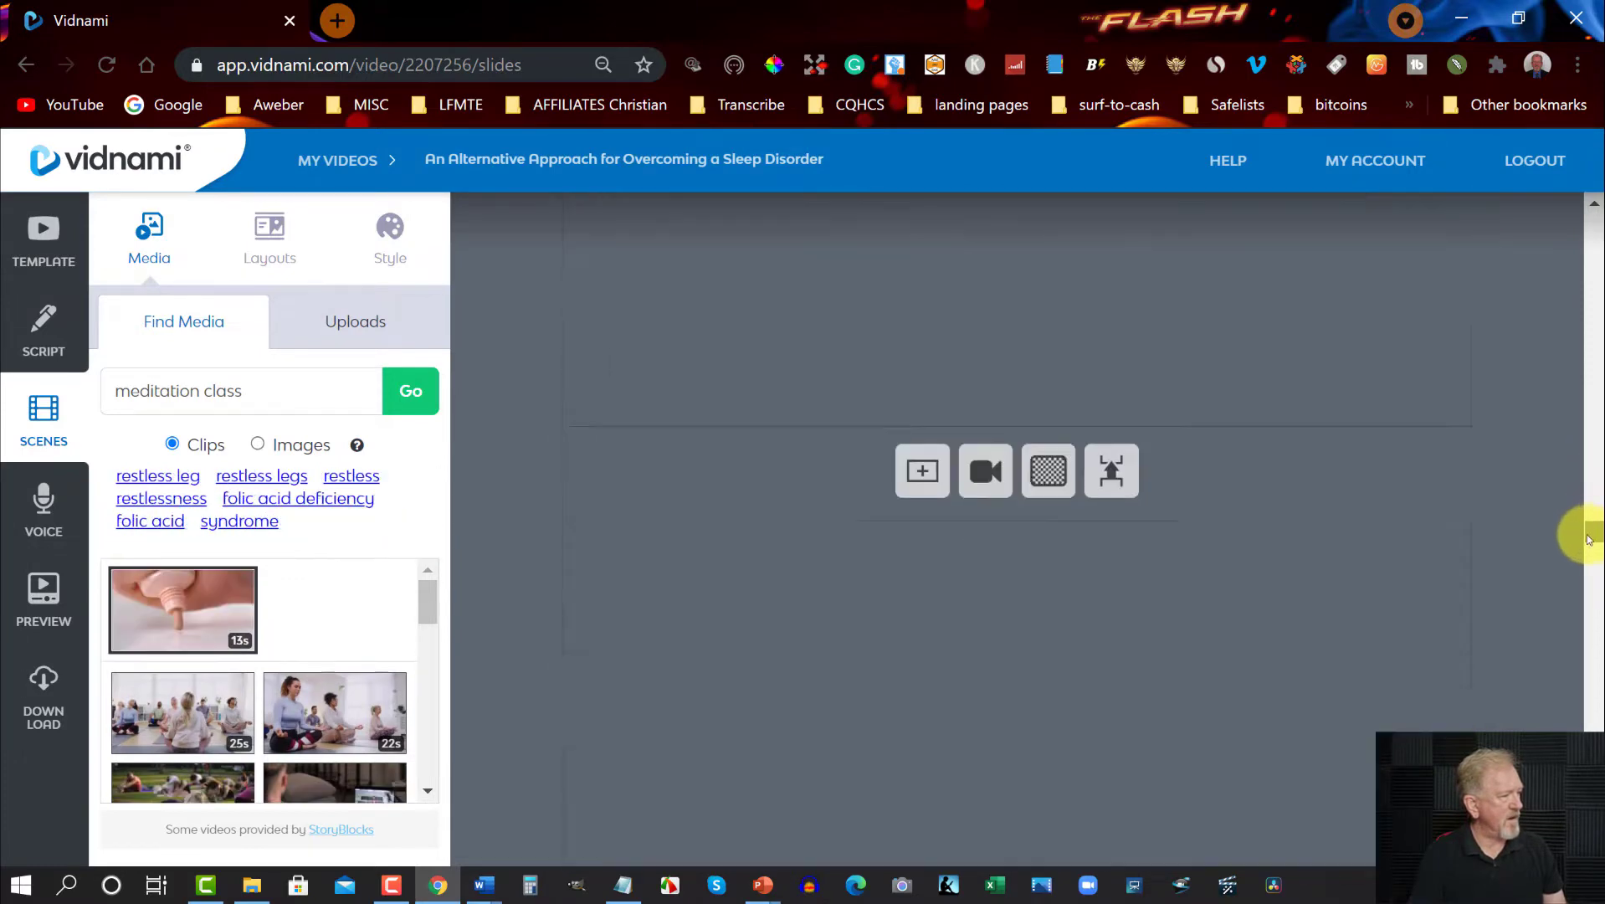
{"action": "scroll", "coordinate": [1576, 537], "scroll_direction": "down", "scroll_amount": 2}
{"action": "scroll", "coordinate": [1577, 610], "scroll_direction": "down", "scroll_amount": 2}
{"action": "scroll", "coordinate": [1576, 610], "scroll_direction": "down", "scroll_amount": 2}
{"action": "scroll", "coordinate": [1017, 503], "scroll_direction": "down", "scroll_amount": 2}
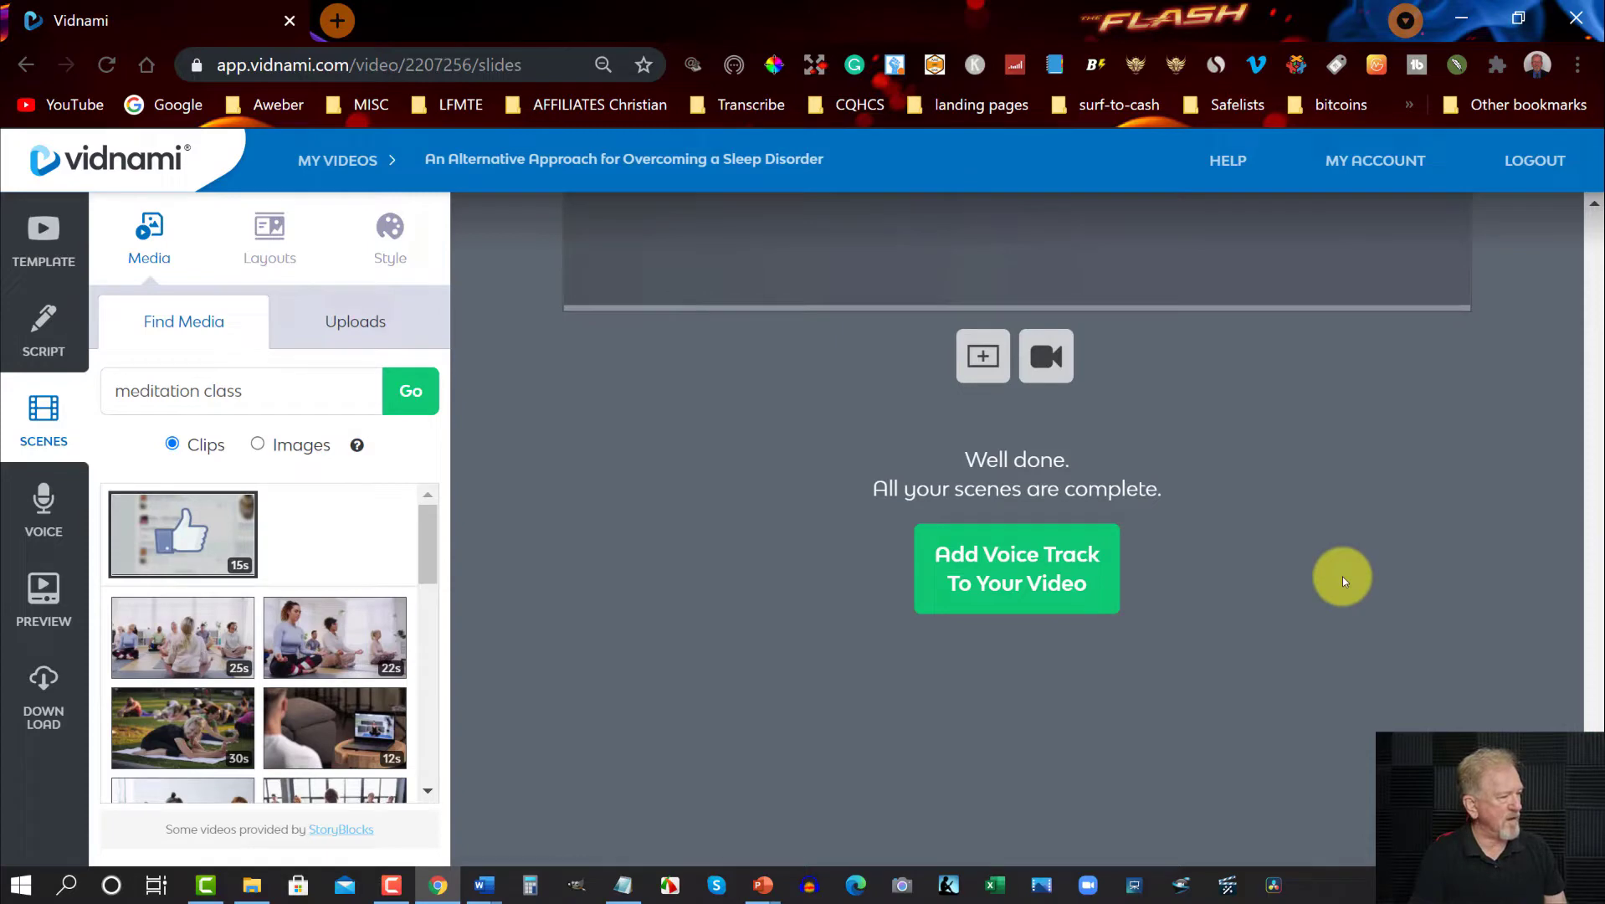
{"action": "scroll", "coordinate": [1342, 578], "scroll_direction": "up", "scroll_amount": 2}
{"action": "scroll", "coordinate": [1342, 577], "scroll_direction": "up", "scroll_amount": 3}
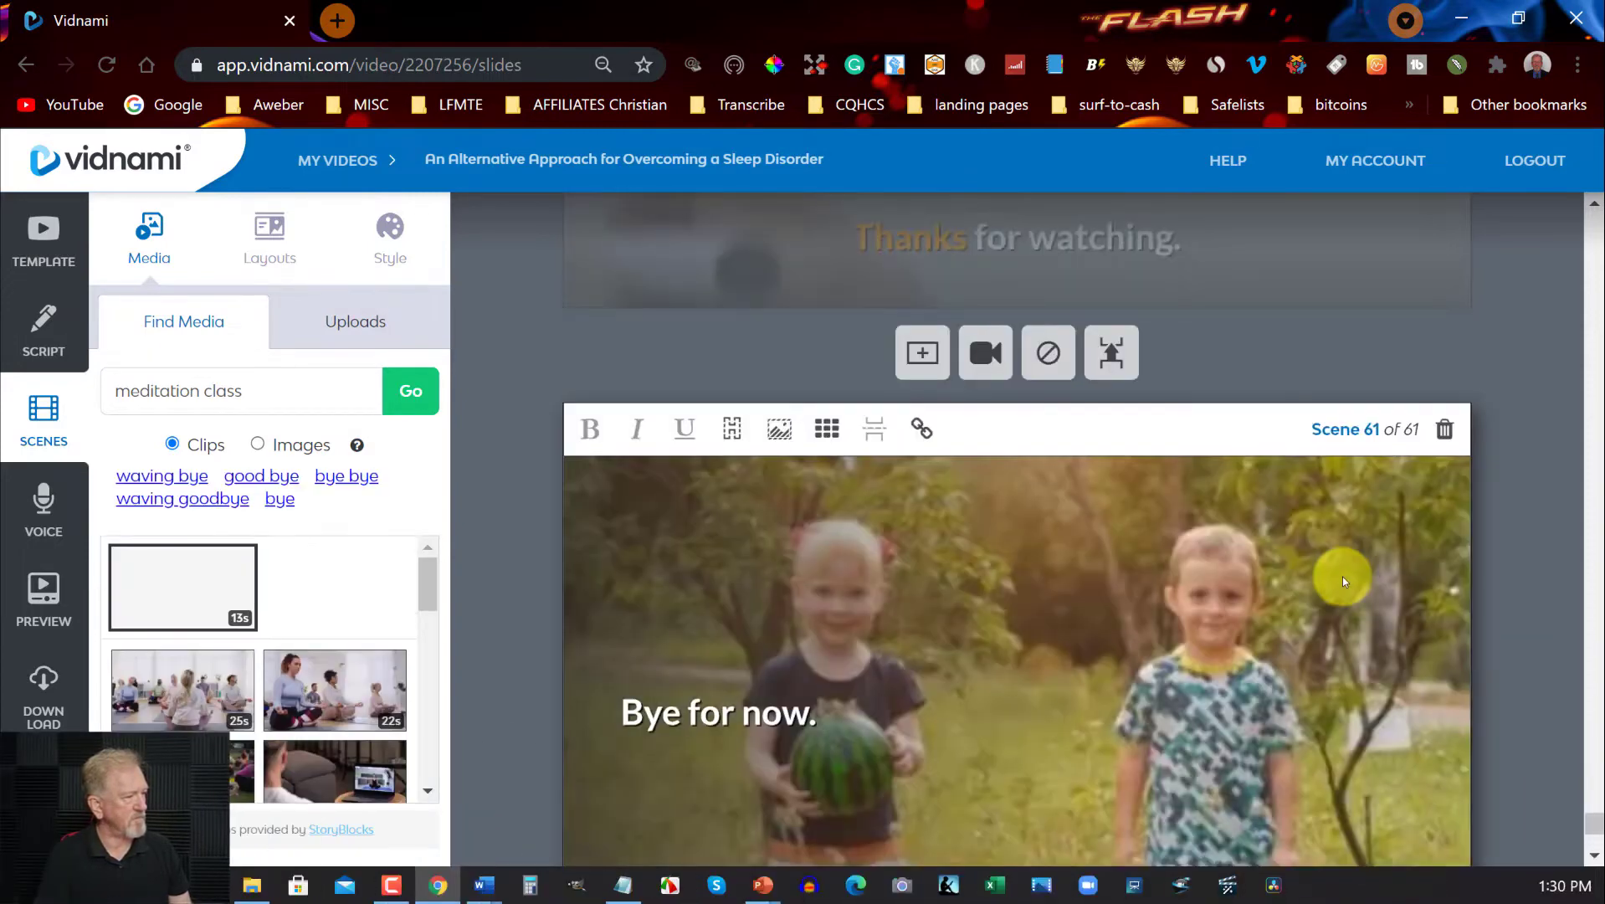
{"action": "scroll", "coordinate": [1342, 577], "scroll_direction": "up", "scroll_amount": 5}
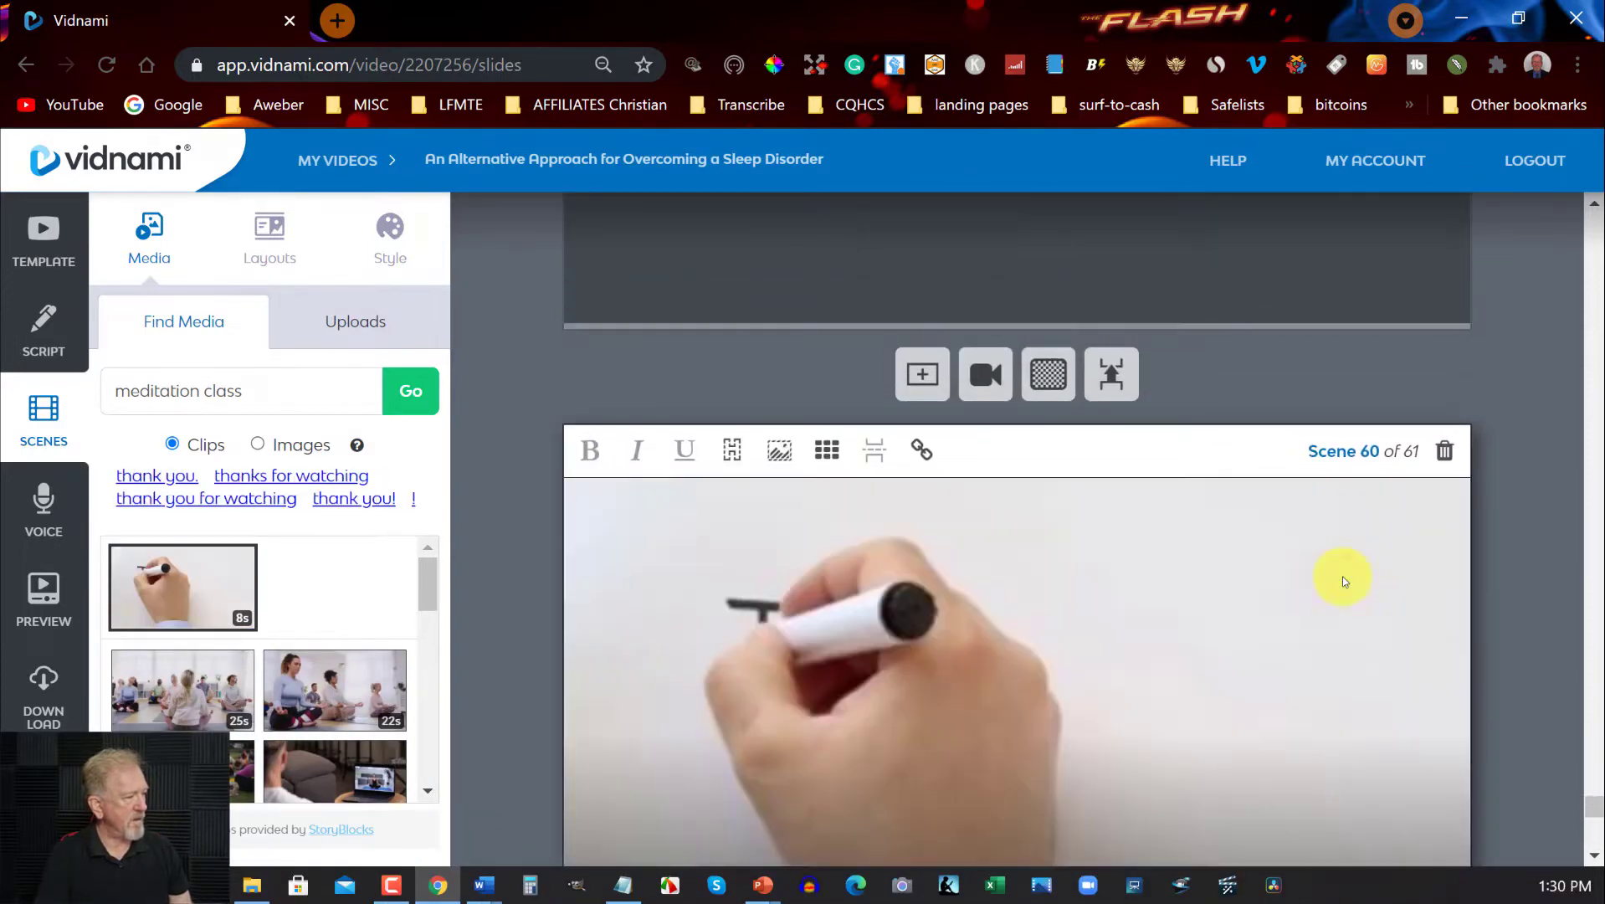
{"action": "scroll", "coordinate": [1342, 577], "scroll_direction": "down", "scroll_amount": 2}
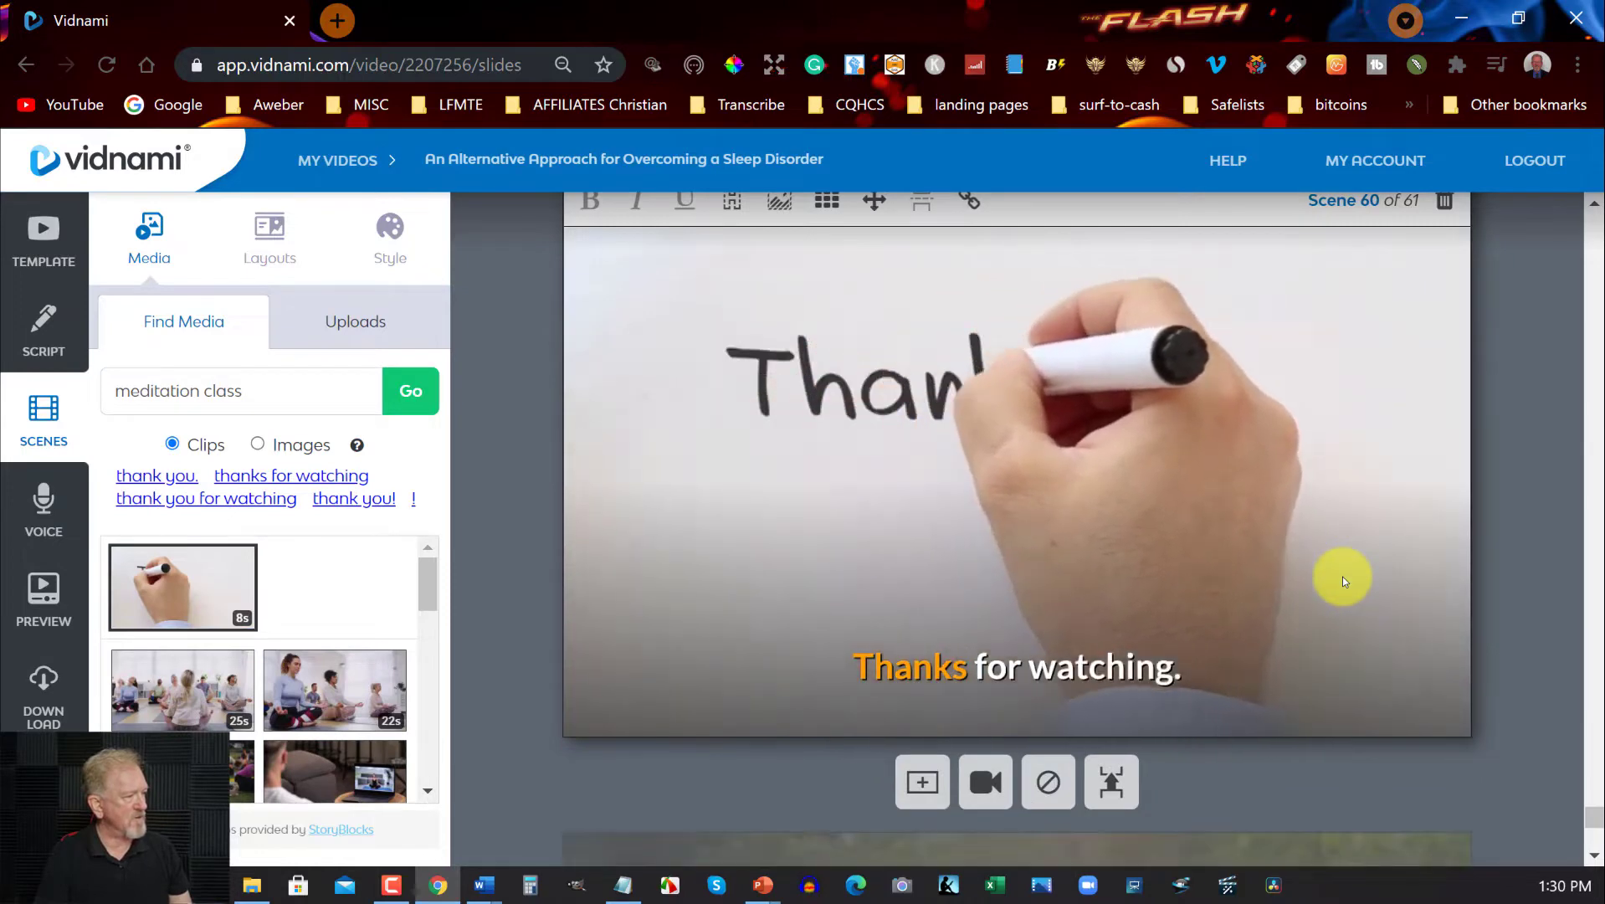
{"action": "scroll", "coordinate": [1342, 578], "scroll_direction": "up", "scroll_amount": 2}
{"action": "scroll", "coordinate": [1341, 578], "scroll_direction": "up", "scroll_amount": 3}
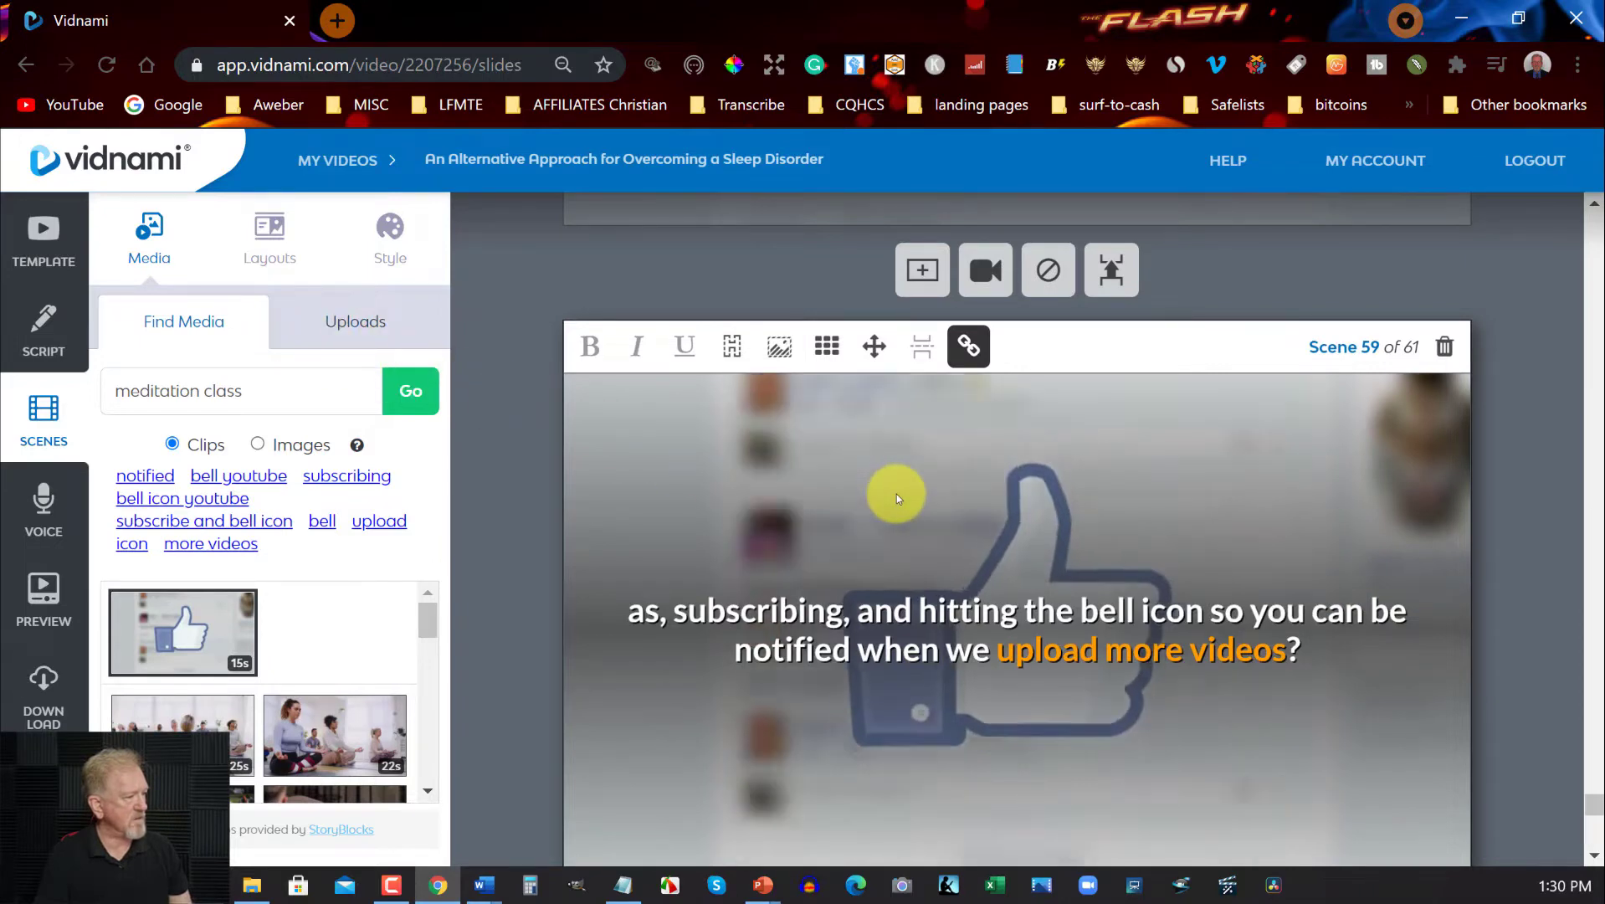
{"action": "scroll", "coordinate": [896, 495], "scroll_direction": "down", "scroll_amount": 2}
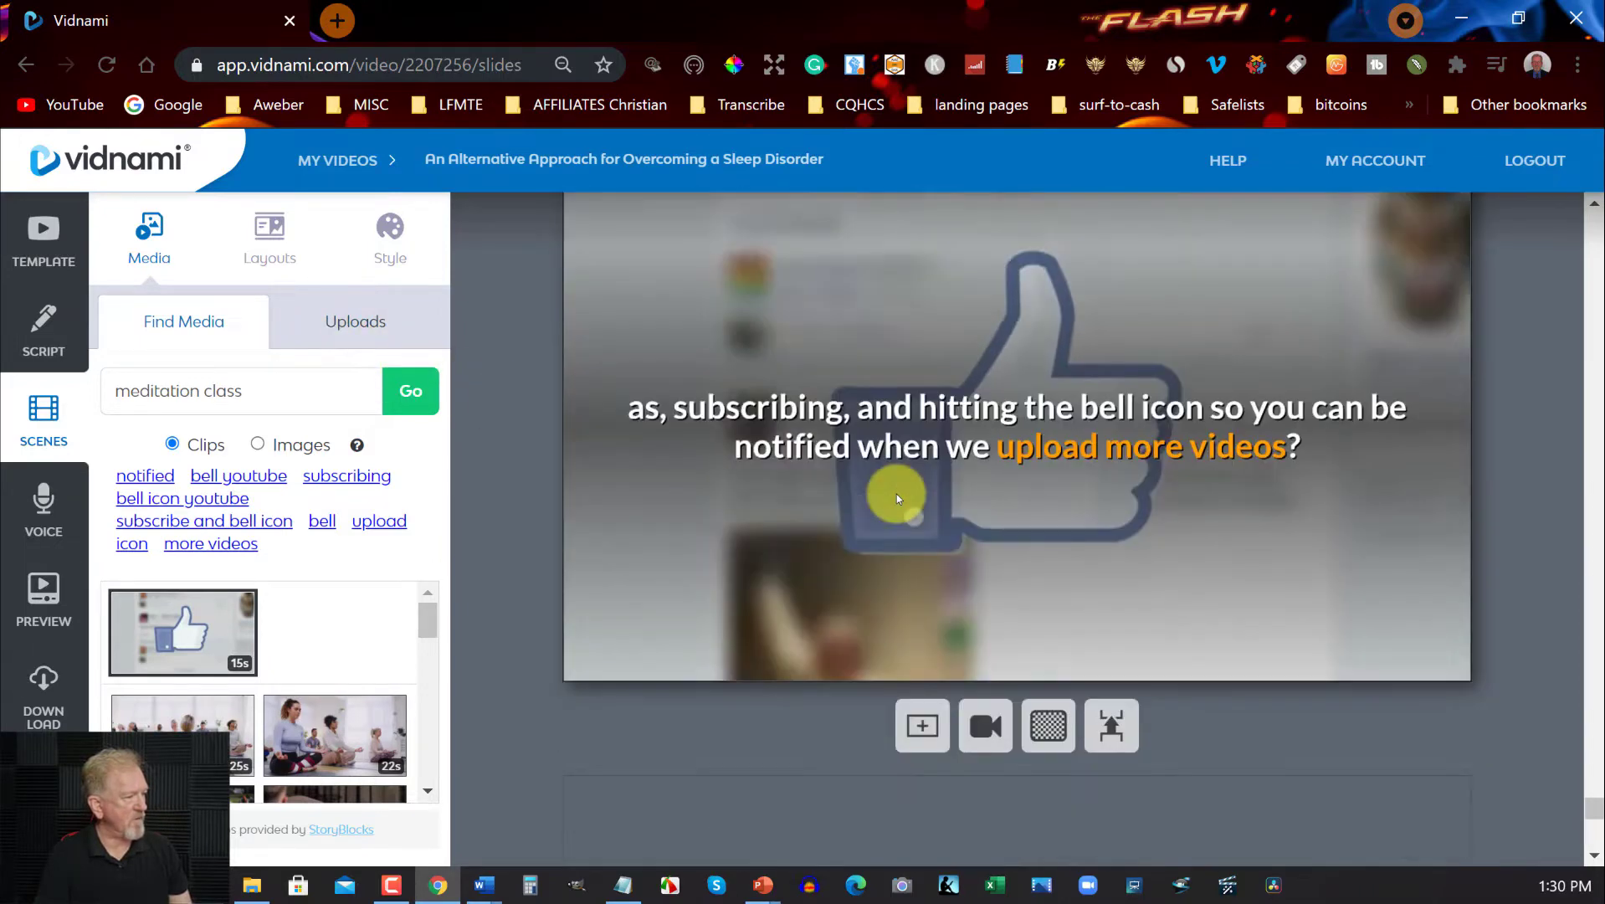
{"action": "scroll", "coordinate": [897, 495], "scroll_direction": "down", "scroll_amount": 3}
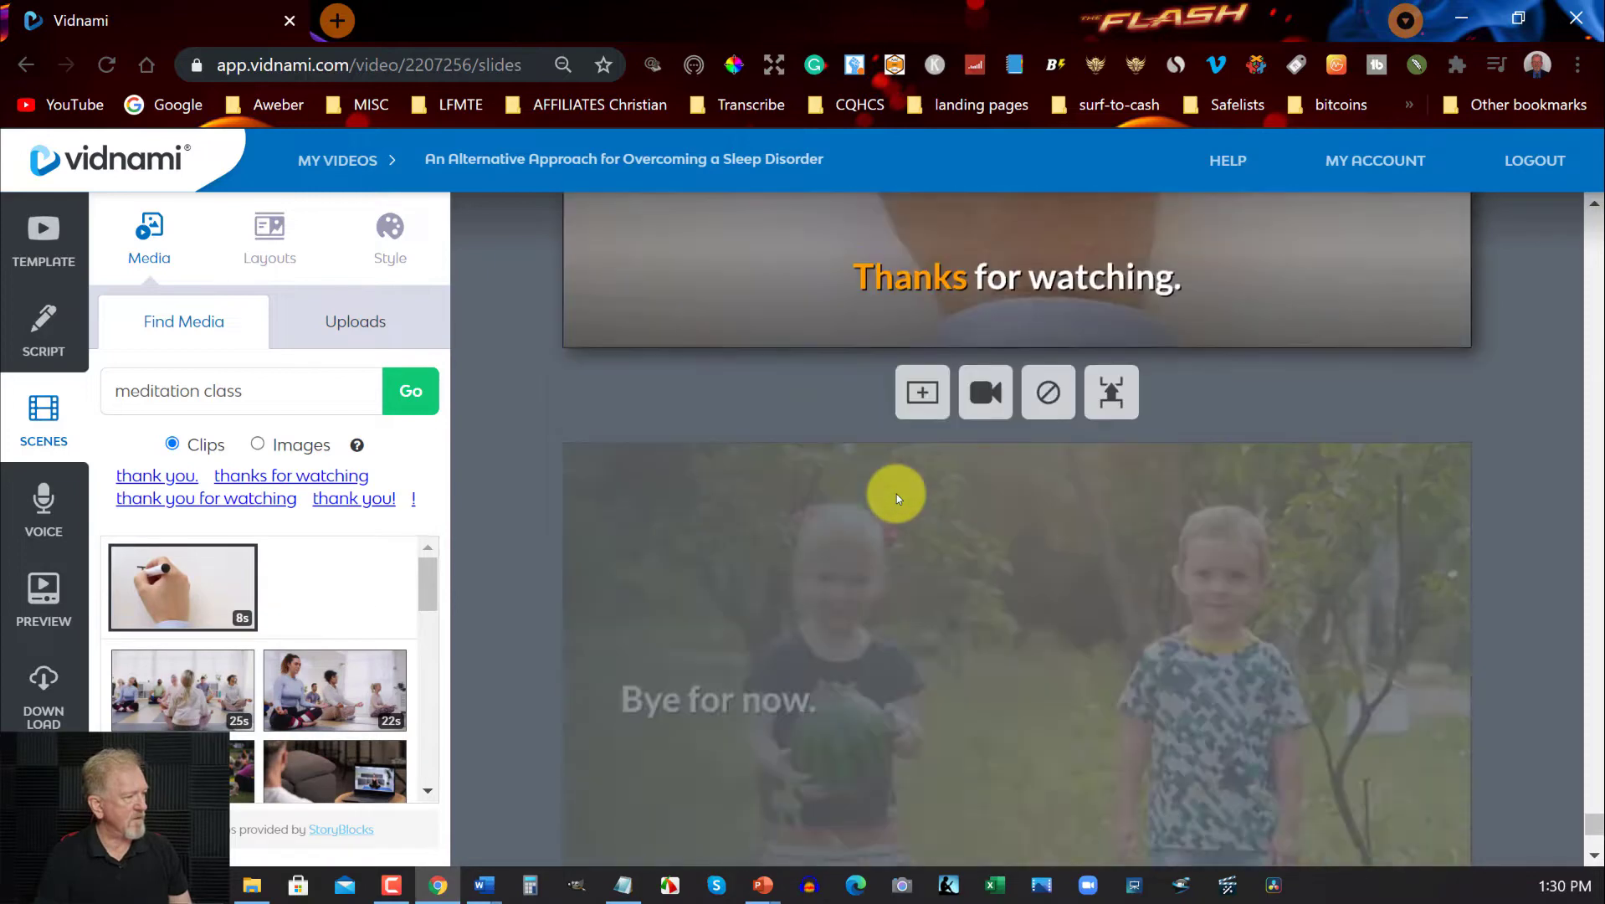
{"action": "scroll", "coordinate": [896, 495], "scroll_direction": "down", "scroll_amount": 3}
{"action": "scroll", "coordinate": [897, 494], "scroll_direction": "down", "scroll_amount": 2}
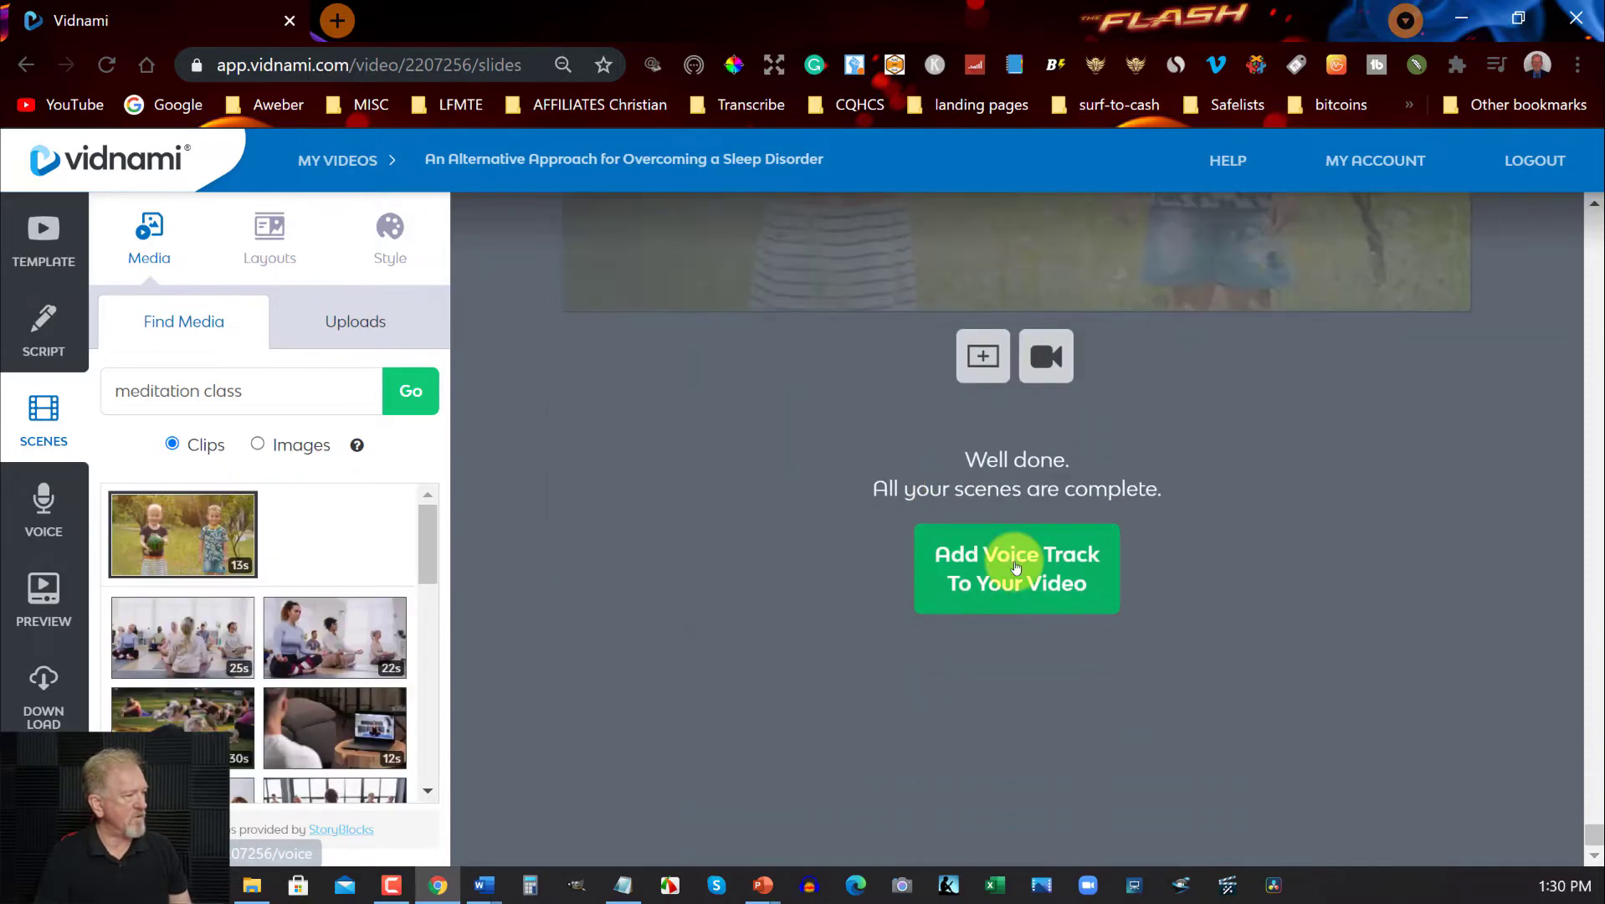
- Go to the voice track stage and choose Auto-voice rather than recording your own
{"action": "left_click", "coordinate": [1016, 567]}
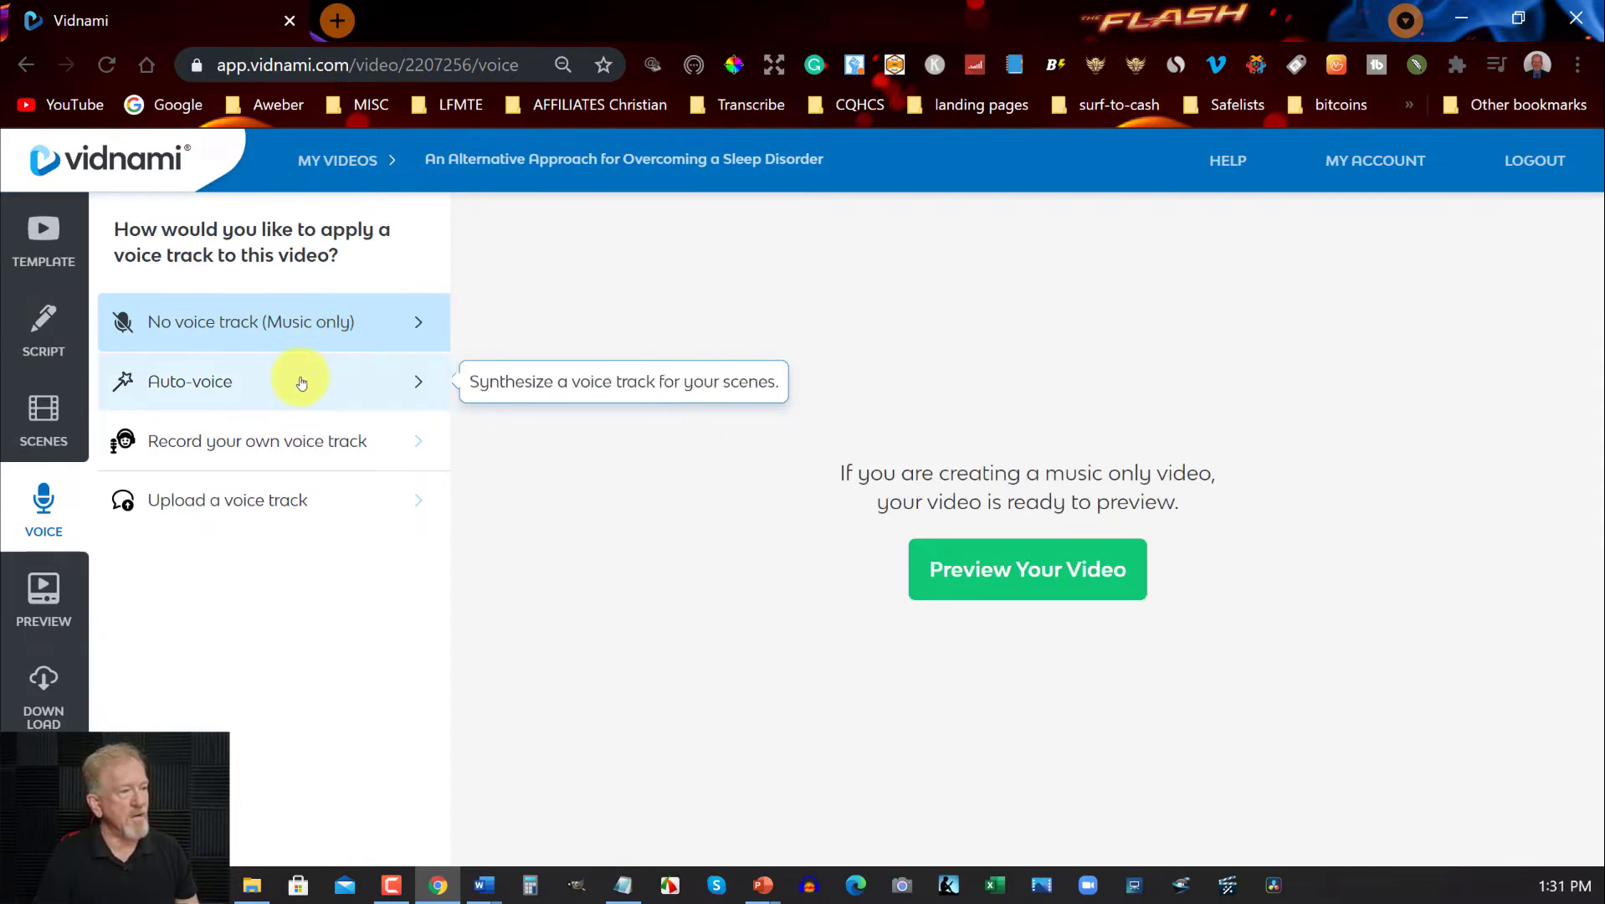
{"action": "left_click", "coordinate": [357, 449]}
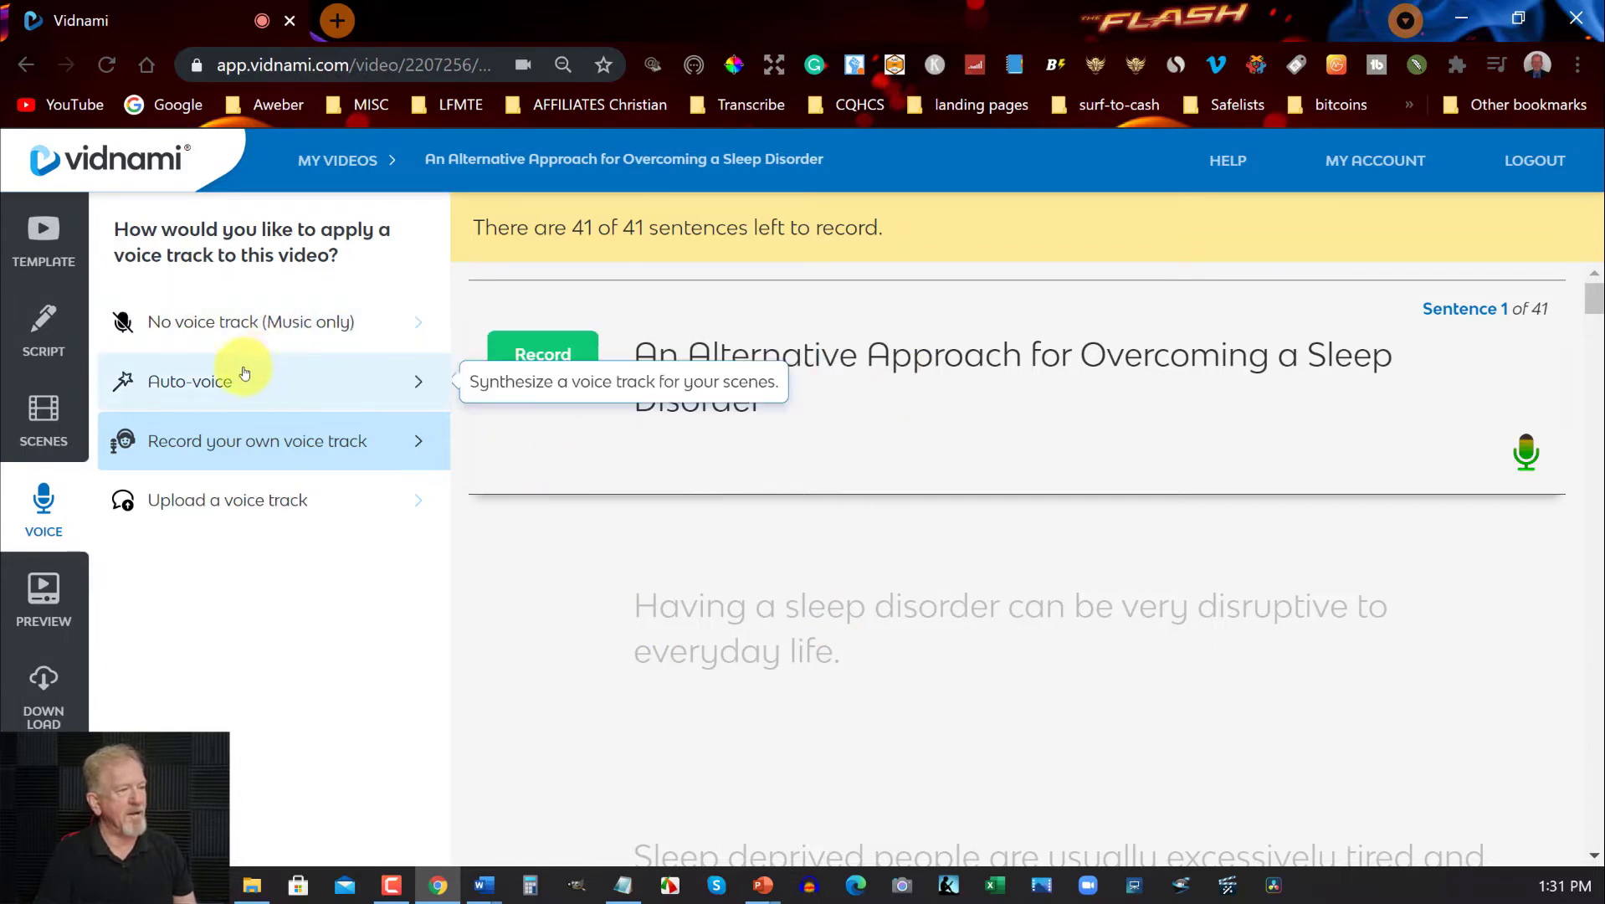
{"action": "left_click", "coordinate": [221, 384]}
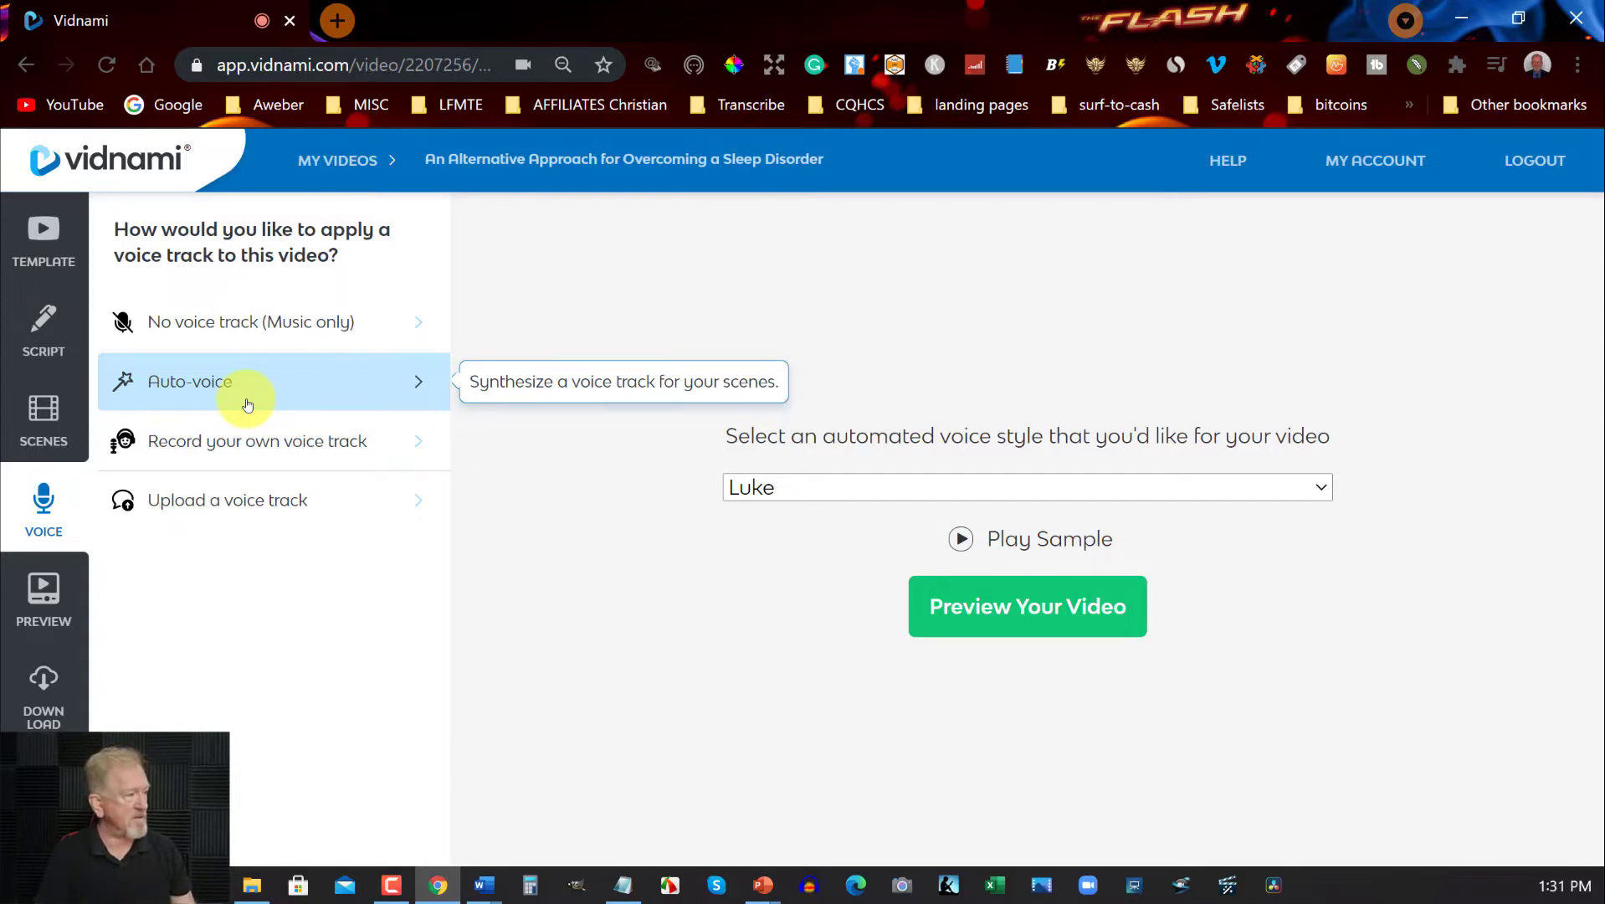
- Keep Luke as the Auto-voice, play its sample, and build the video preview
{"action": "left_click", "coordinate": [1324, 489]}
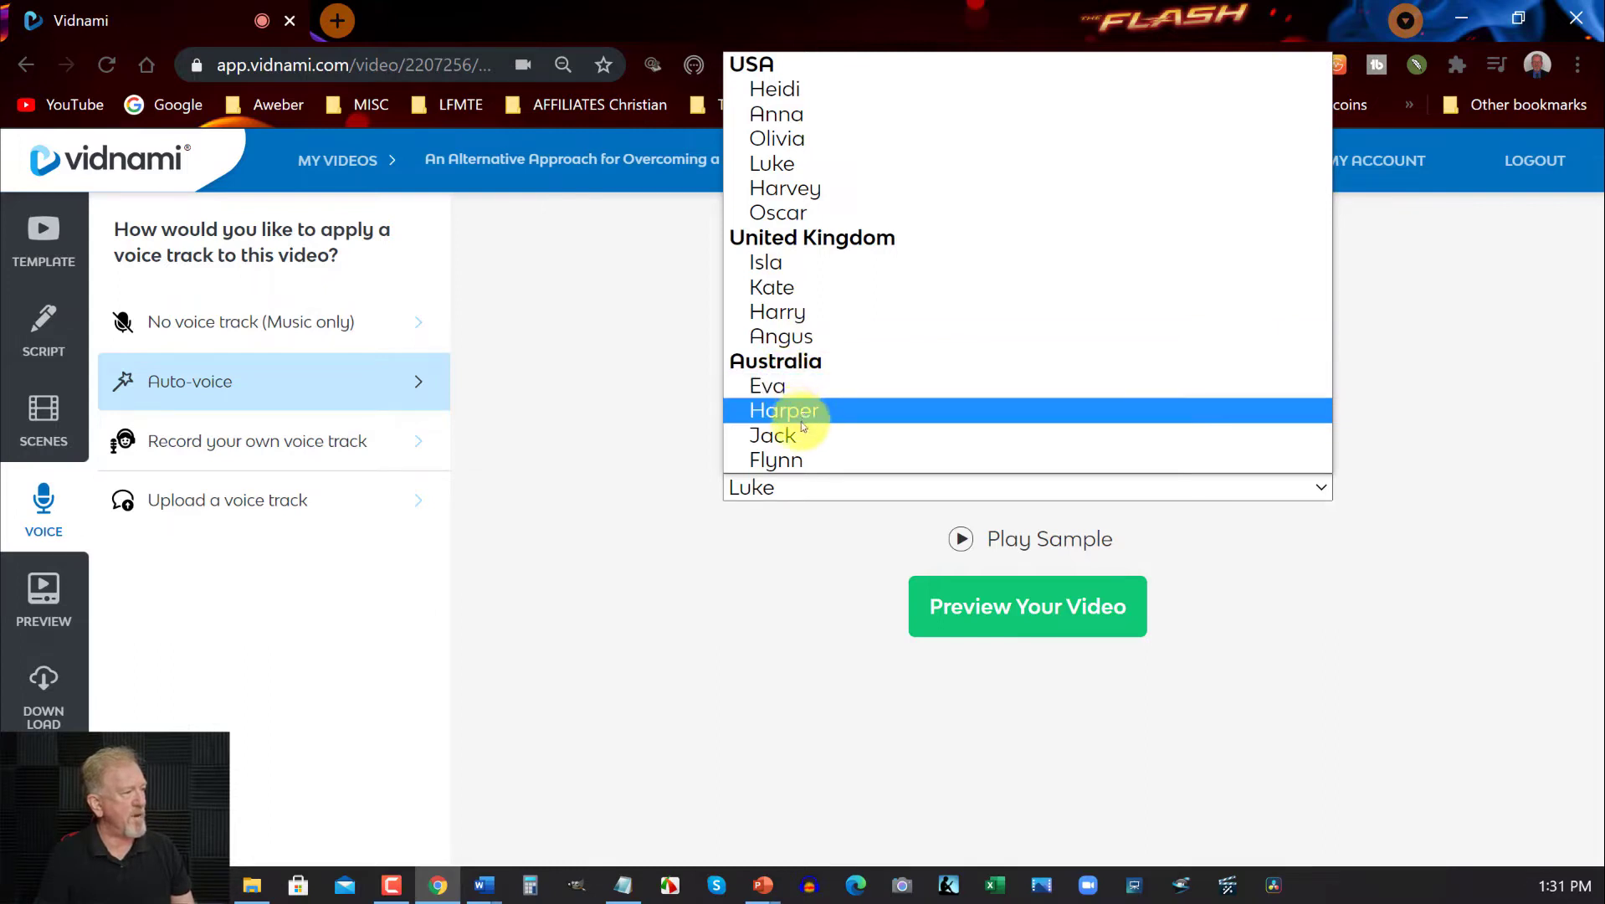
{"action": "left_click", "coordinate": [1455, 467]}
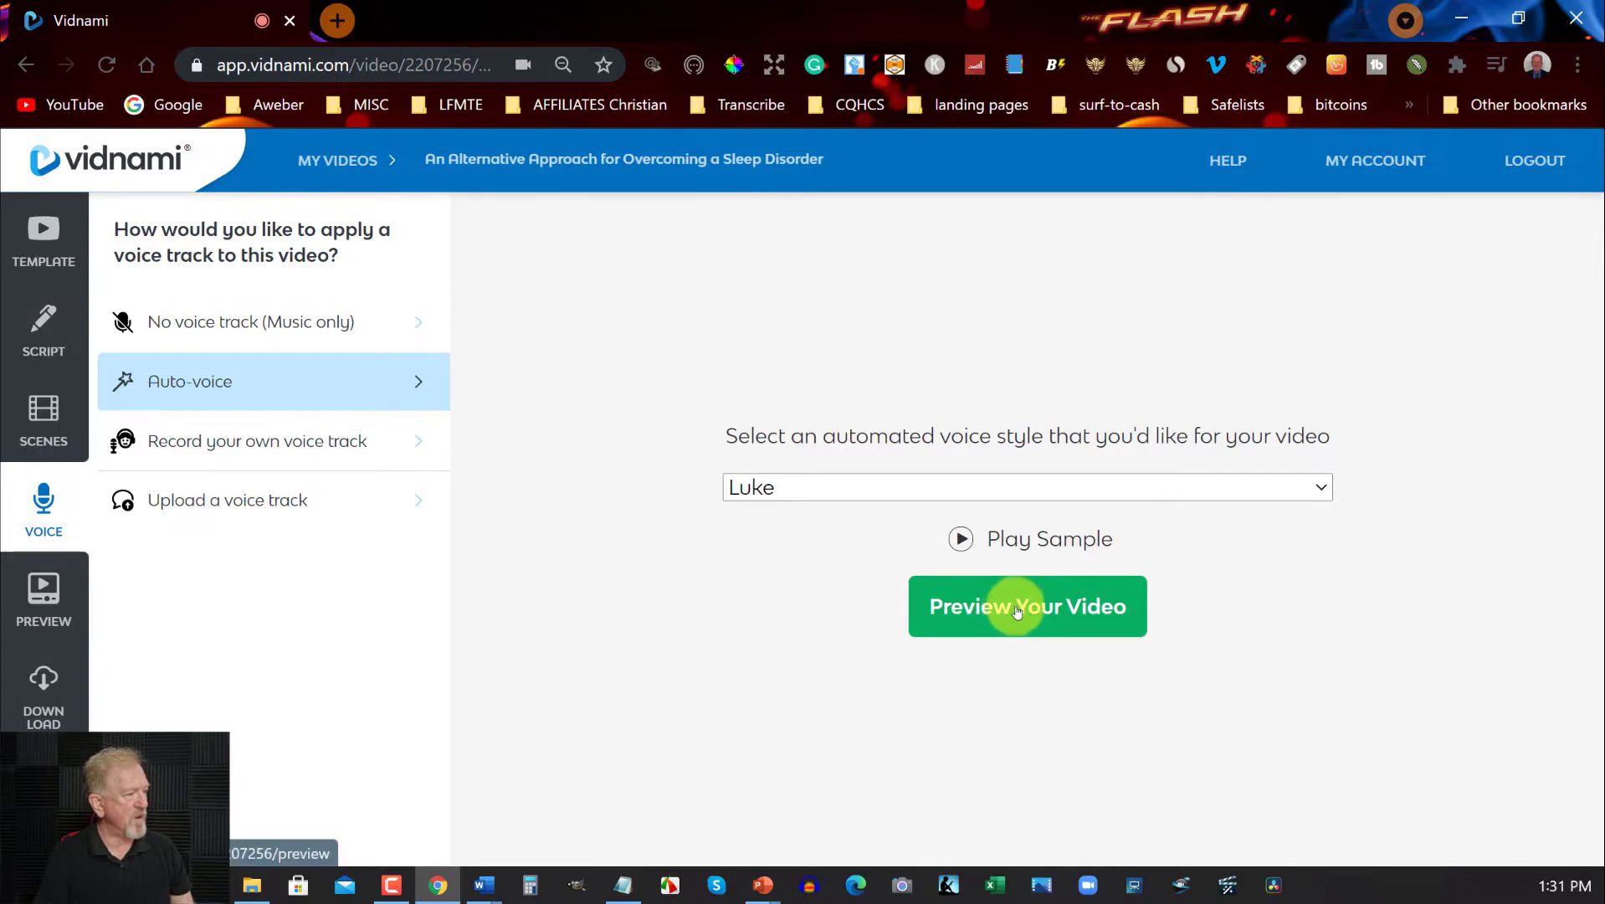
{"action": "left_click", "coordinate": [963, 540]}
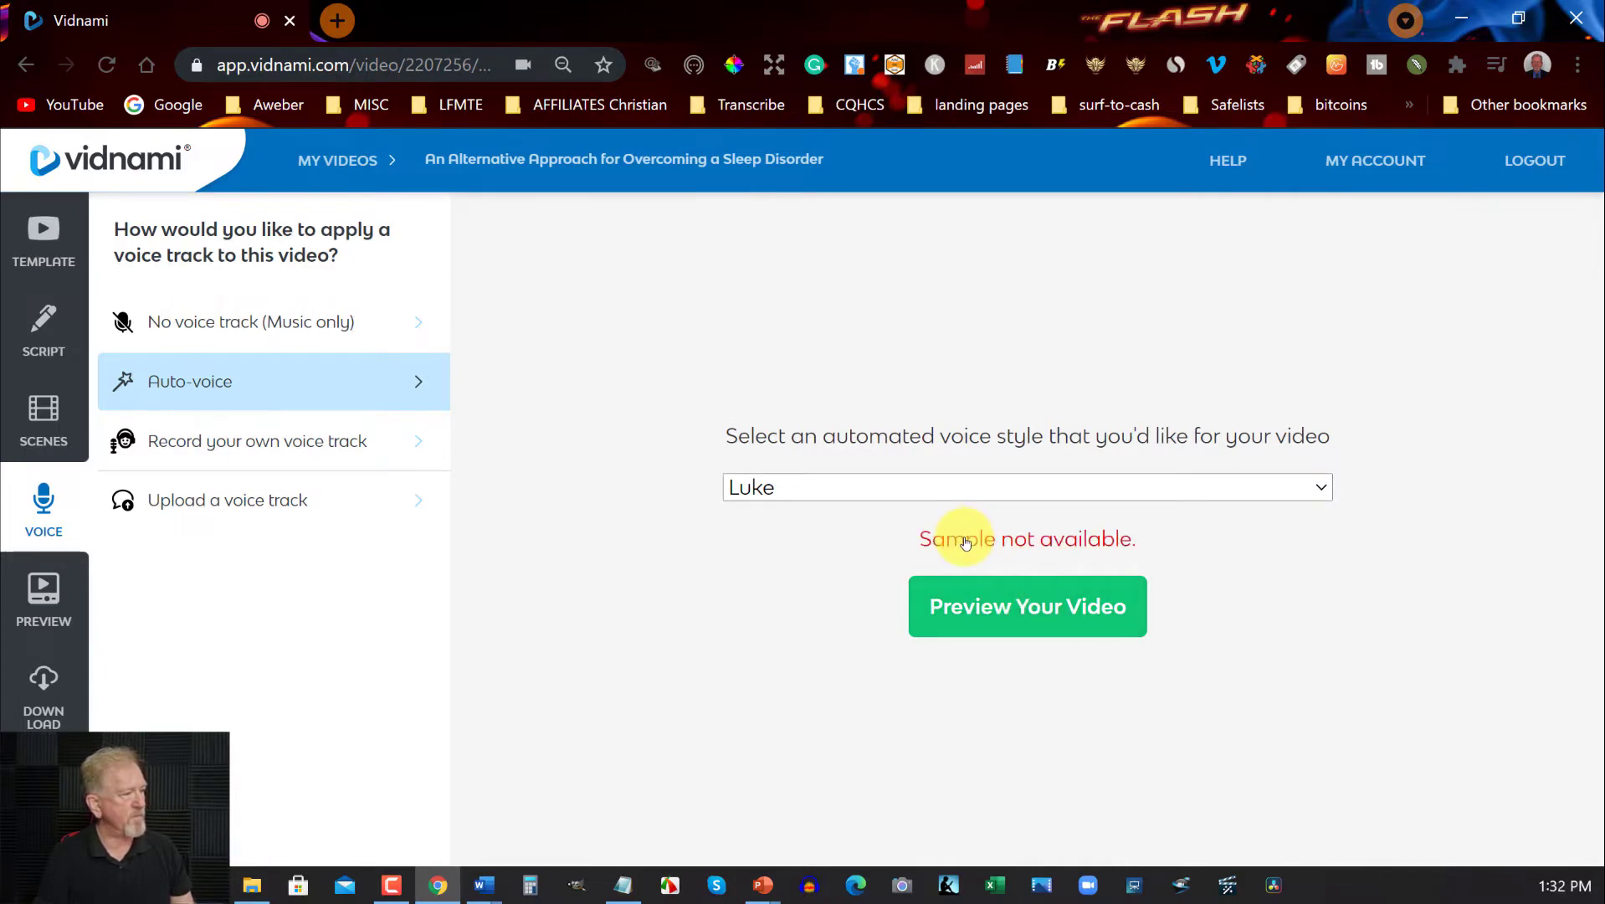
{"action": "left_click", "coordinate": [1039, 606]}
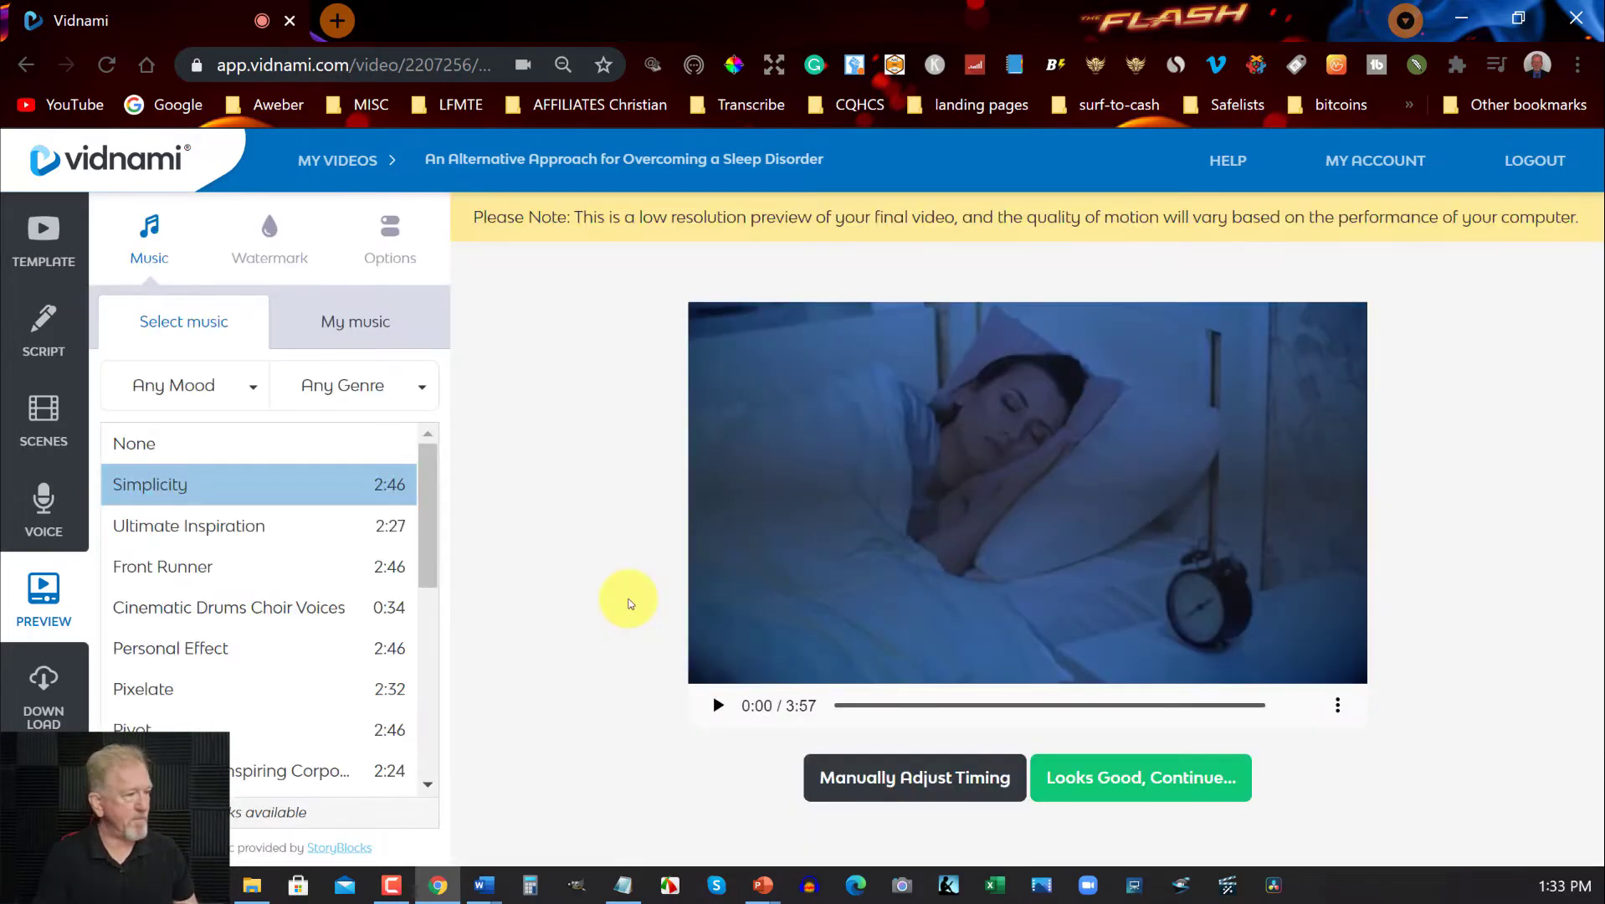
- Preview the Simplicity and Ultimate Inspiration music tracks, then stop playback
{"action": "left_click", "coordinate": [119, 484]}
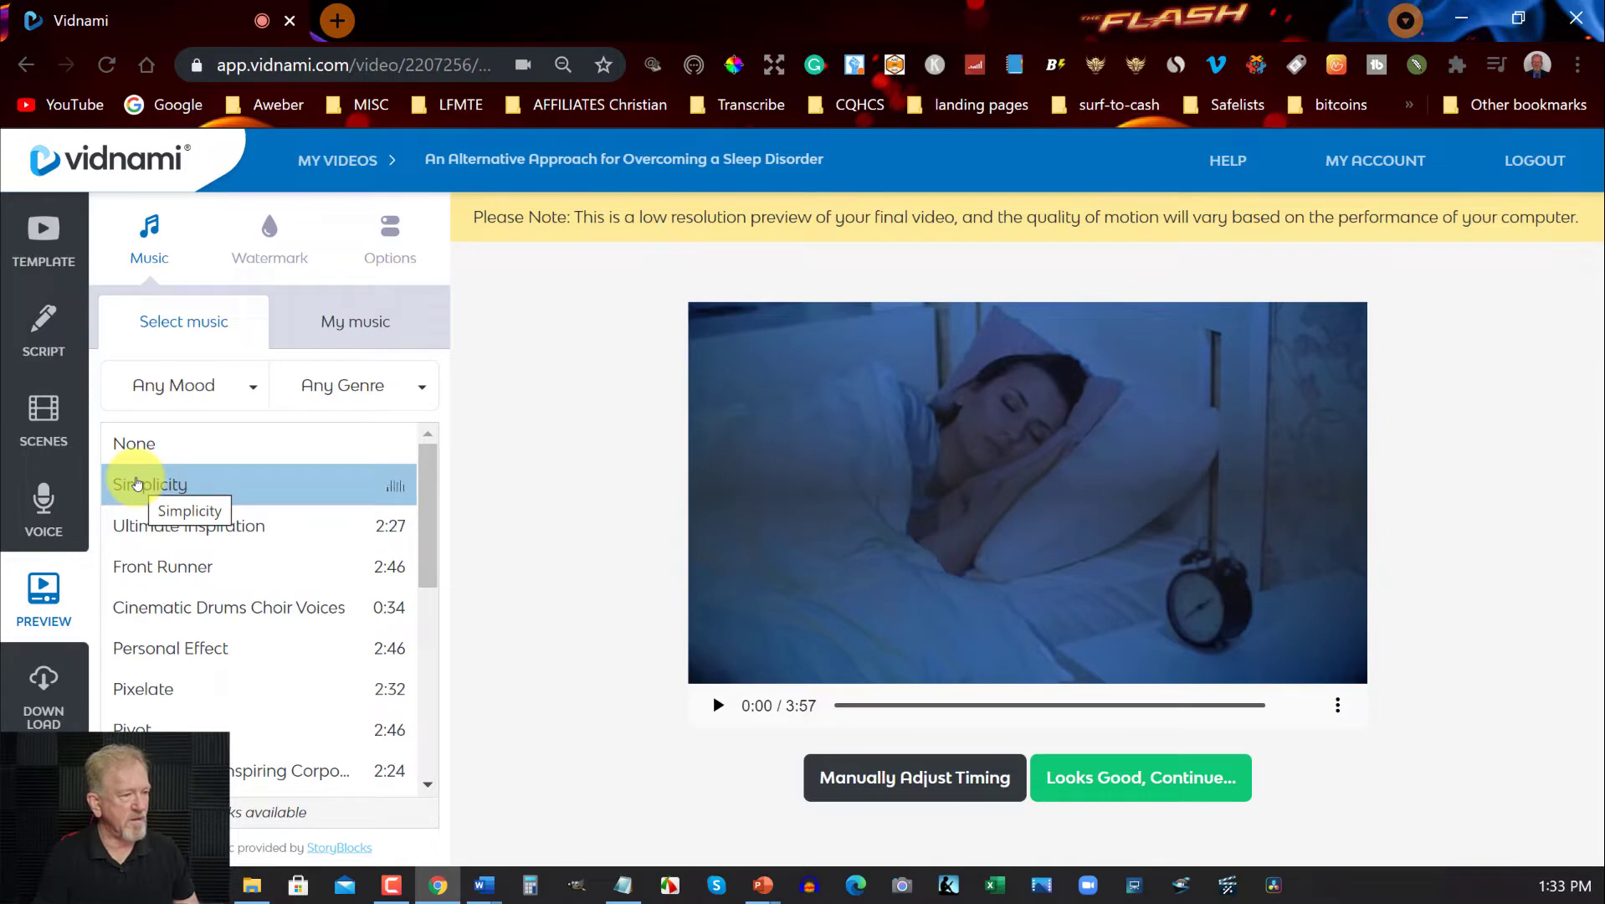
{"action": "left_click", "coordinate": [116, 527]}
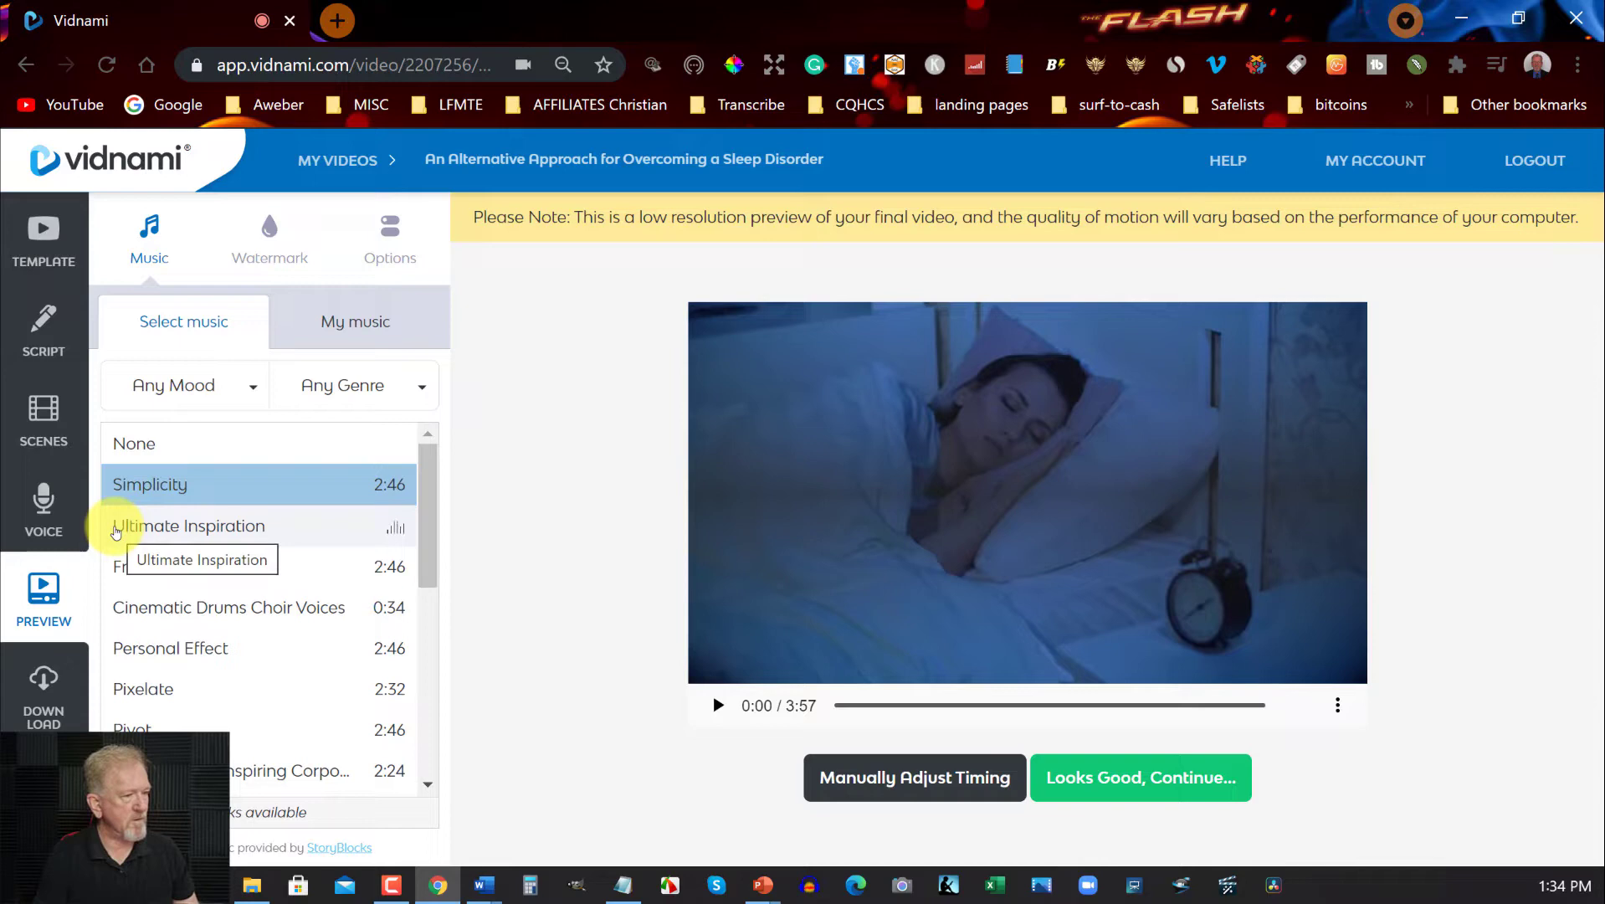
{"action": "left_click", "coordinate": [113, 517]}
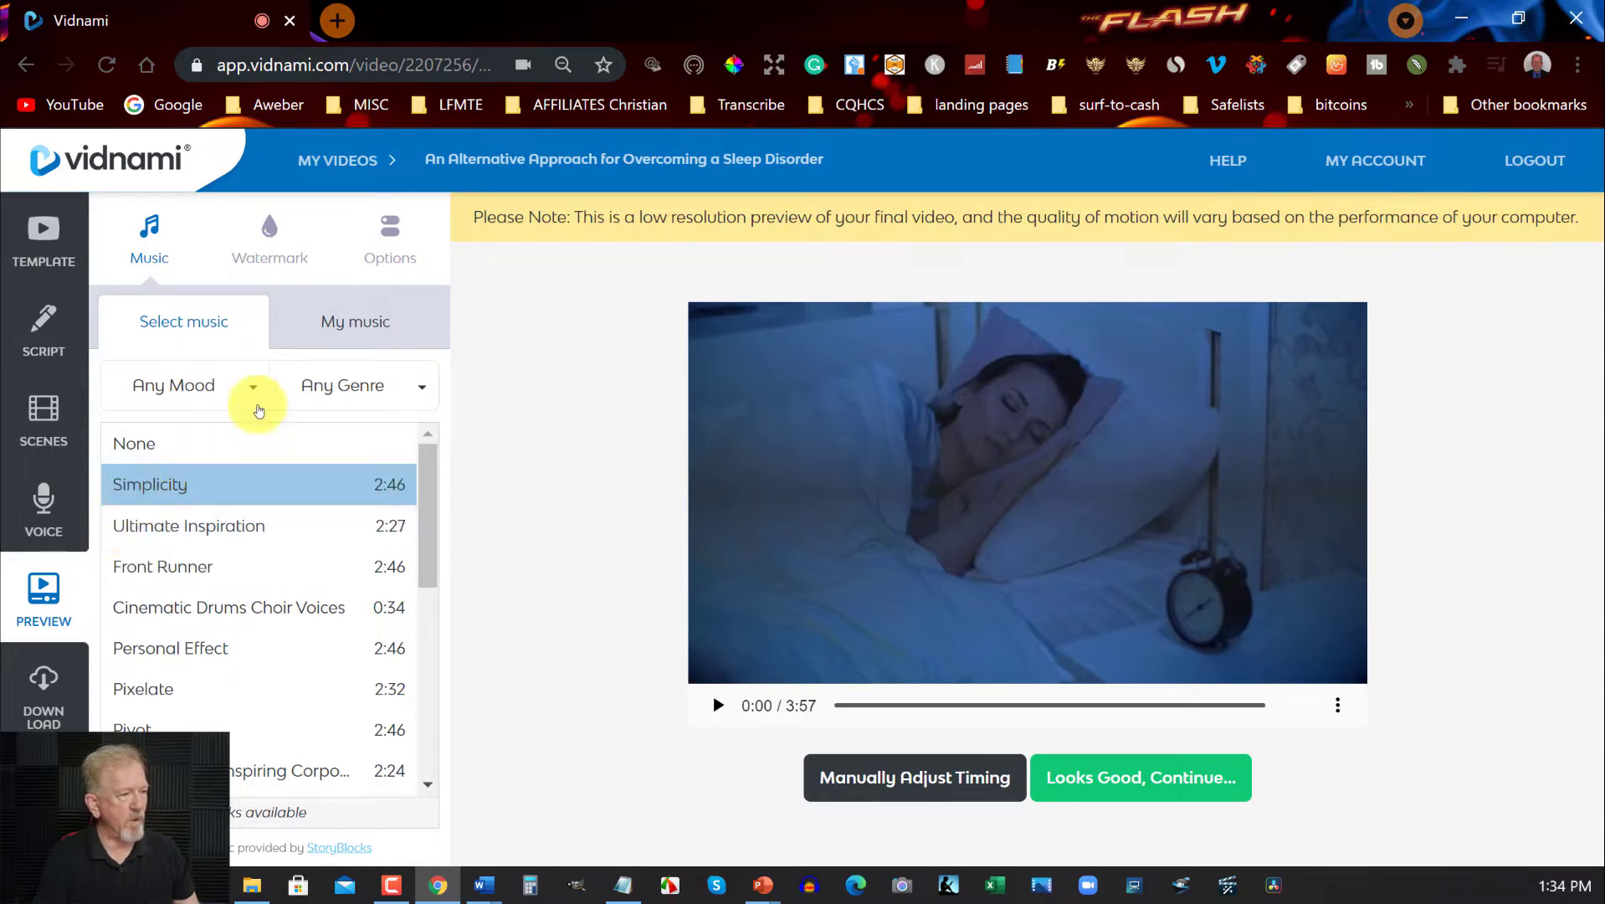
- Filter music by the Relaxing mood and pick 'Ab Min Beautiful Piano Chords'
{"action": "left_click", "coordinate": [256, 397]}
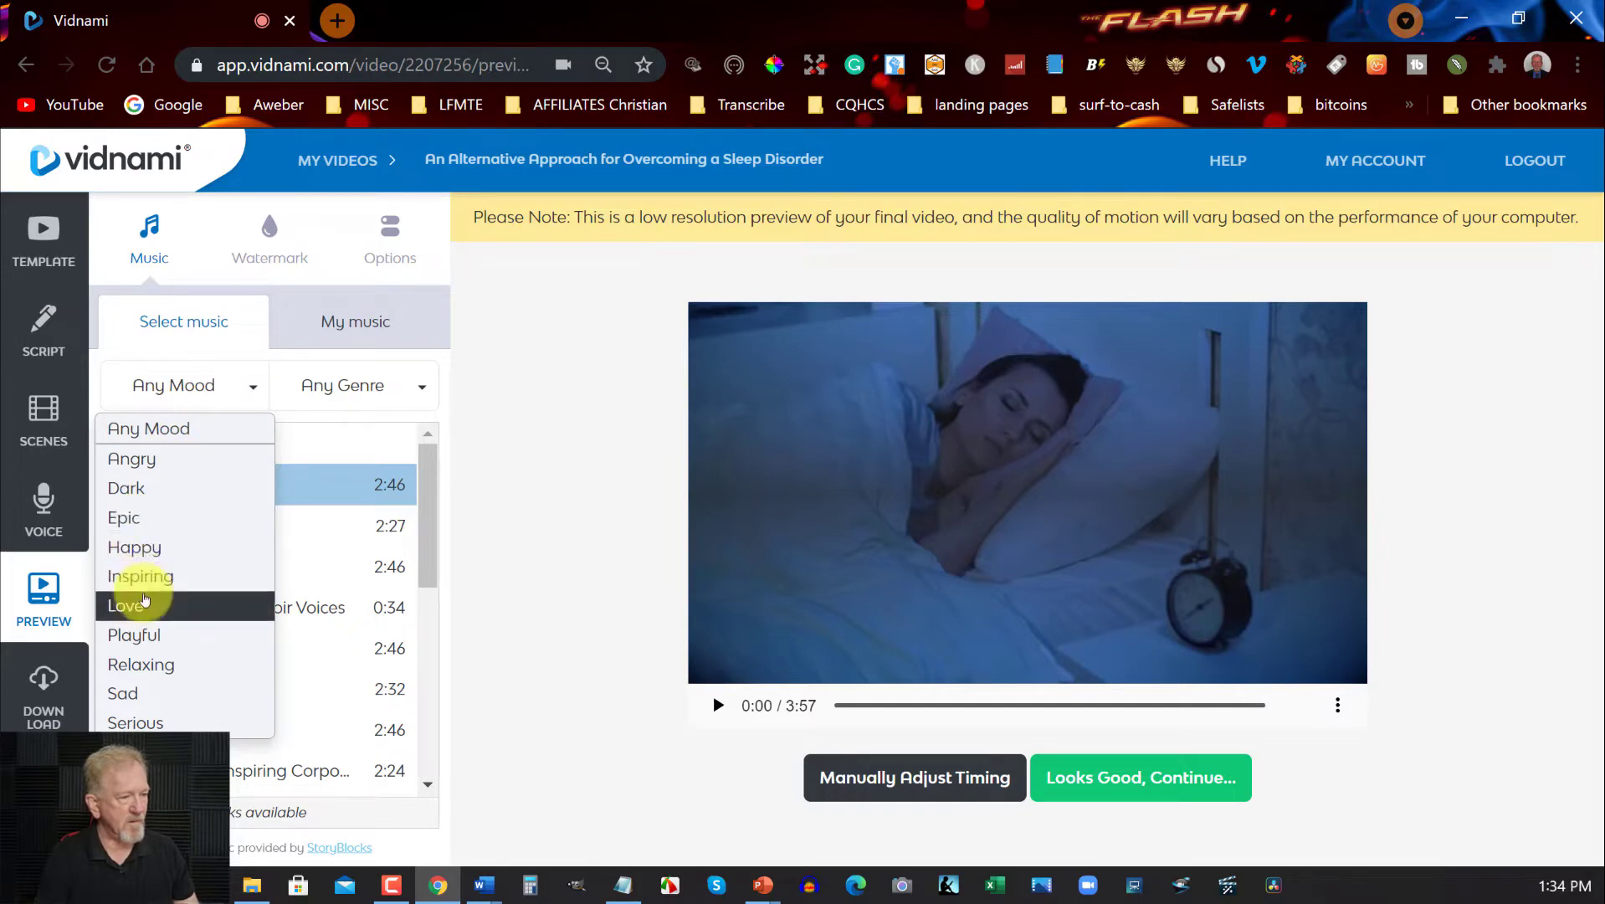
{"action": "left_click", "coordinate": [148, 668]}
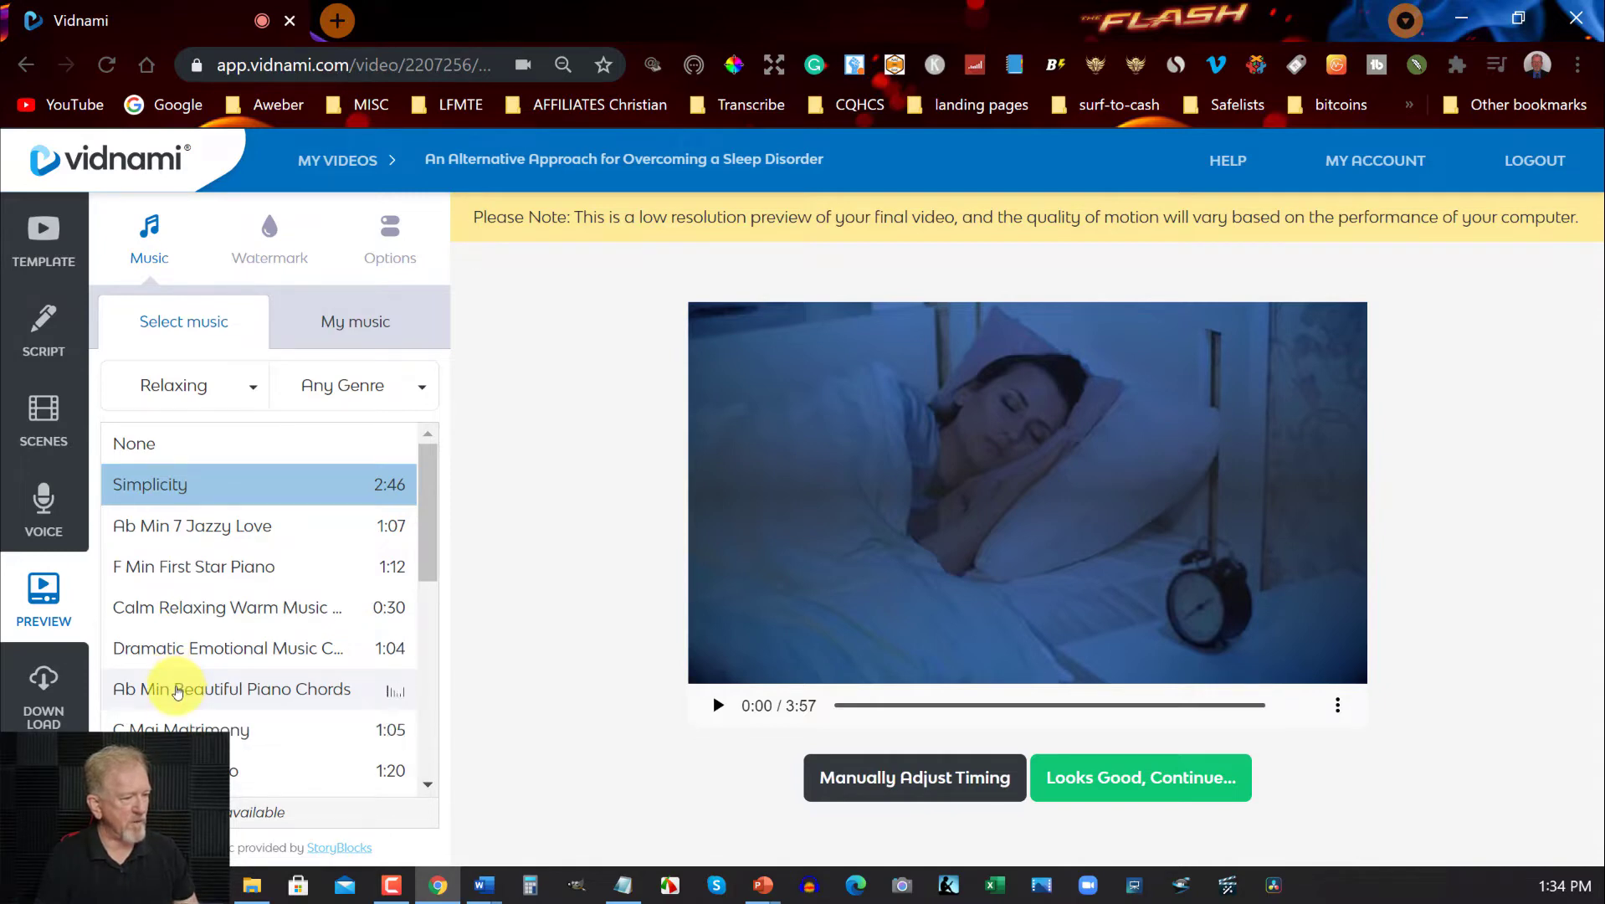
{"action": "left_click", "coordinate": [176, 691]}
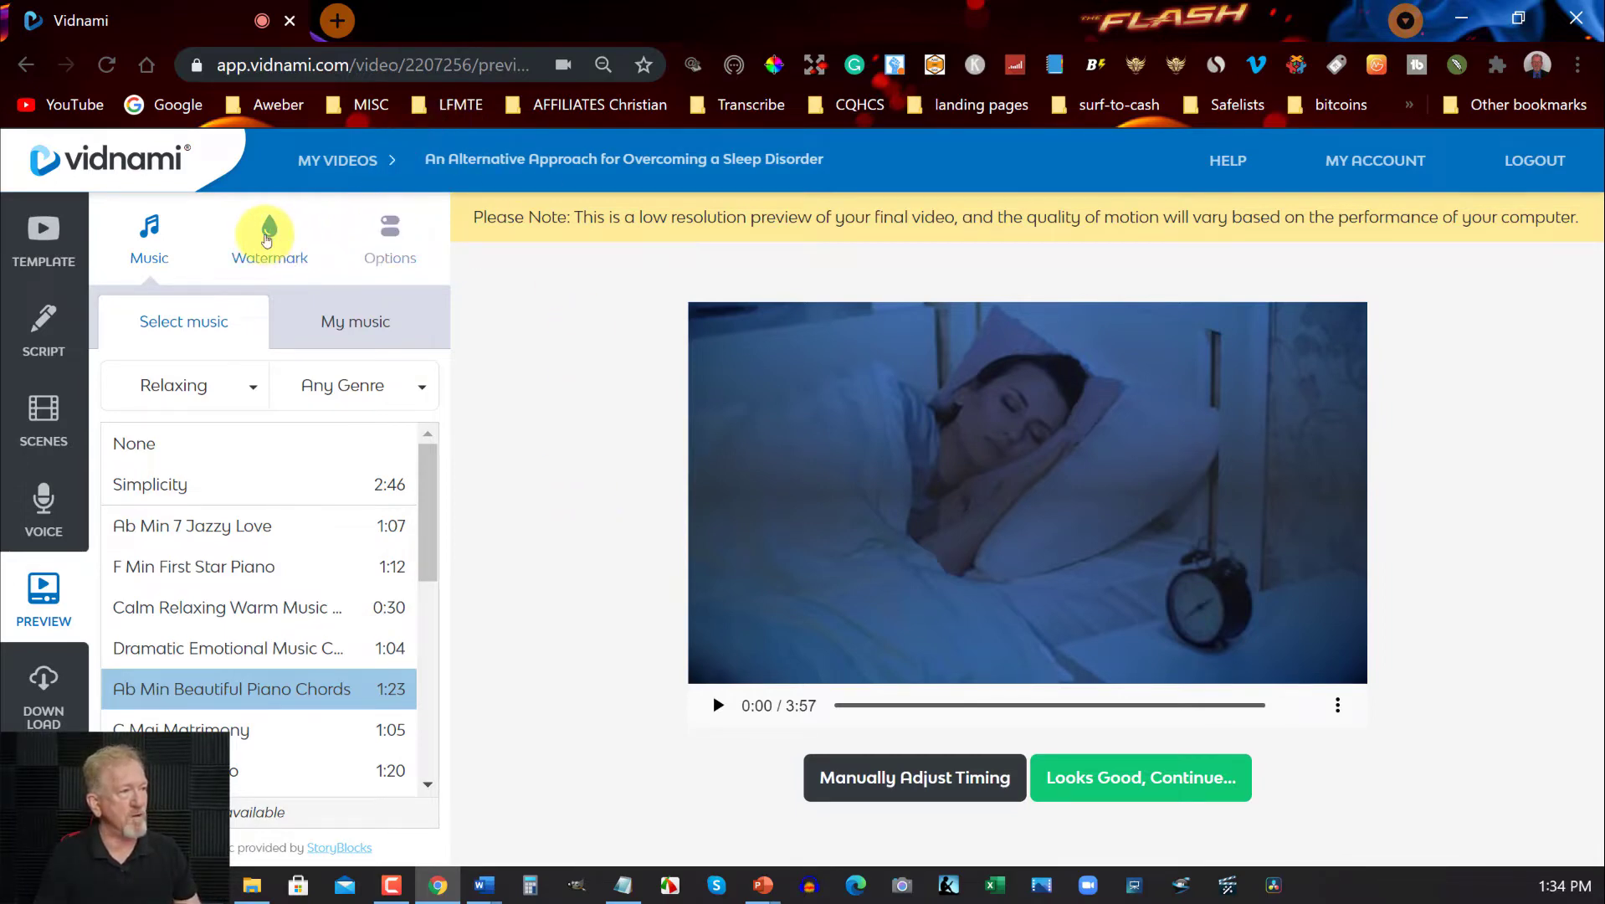
- Drag the voice track speed slider in Options to 95% and apply it
{"action": "left_click", "coordinate": [266, 239]}
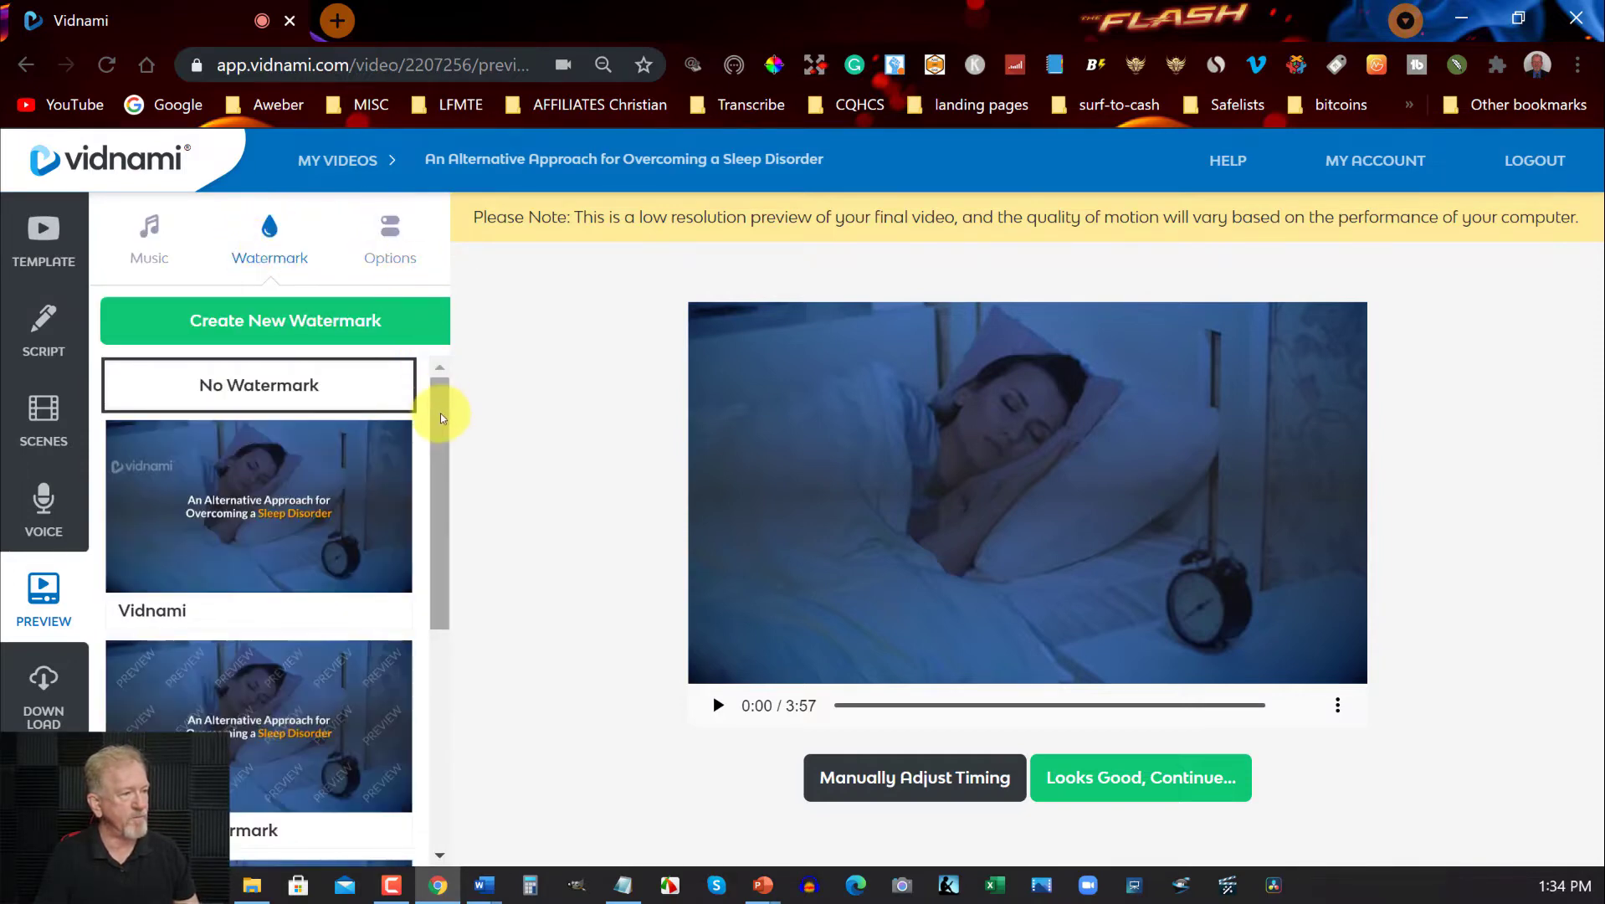
{"action": "mouse_move", "coordinate": [441, 419]}
{"action": "left_mouse_down"}
{"action": "mouse_move", "coordinate": [486, 625]}
{"action": "mouse_move", "coordinate": [476, 383]}
{"action": "left_mouse_up"}
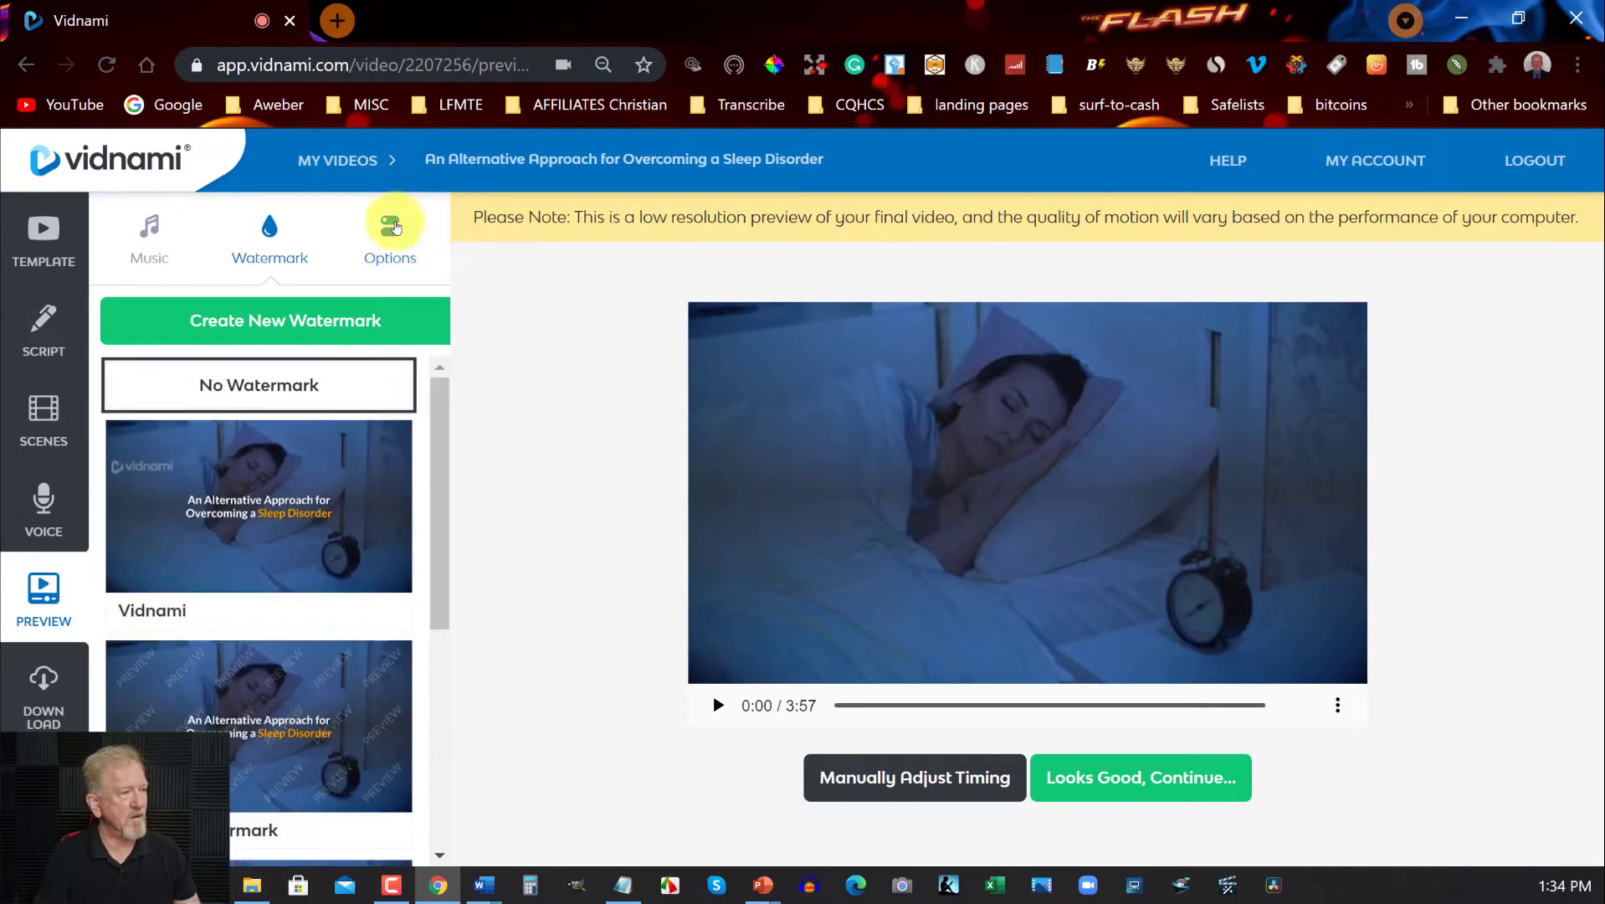
{"action": "left_click", "coordinate": [390, 228]}
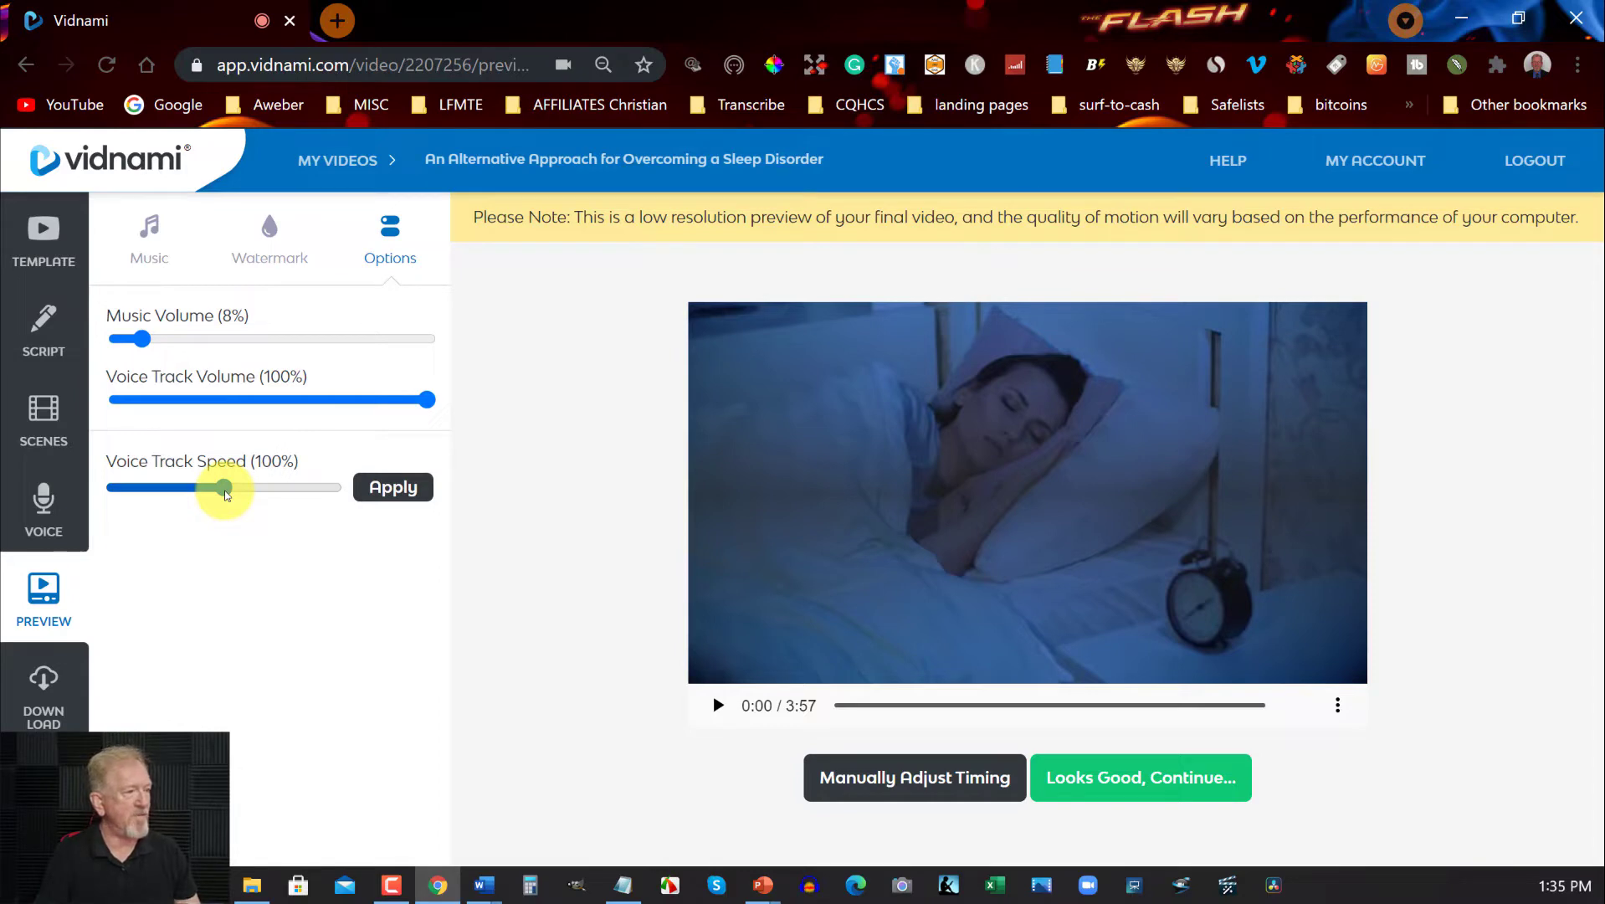
{"action": "left_click", "coordinate": [226, 494]}
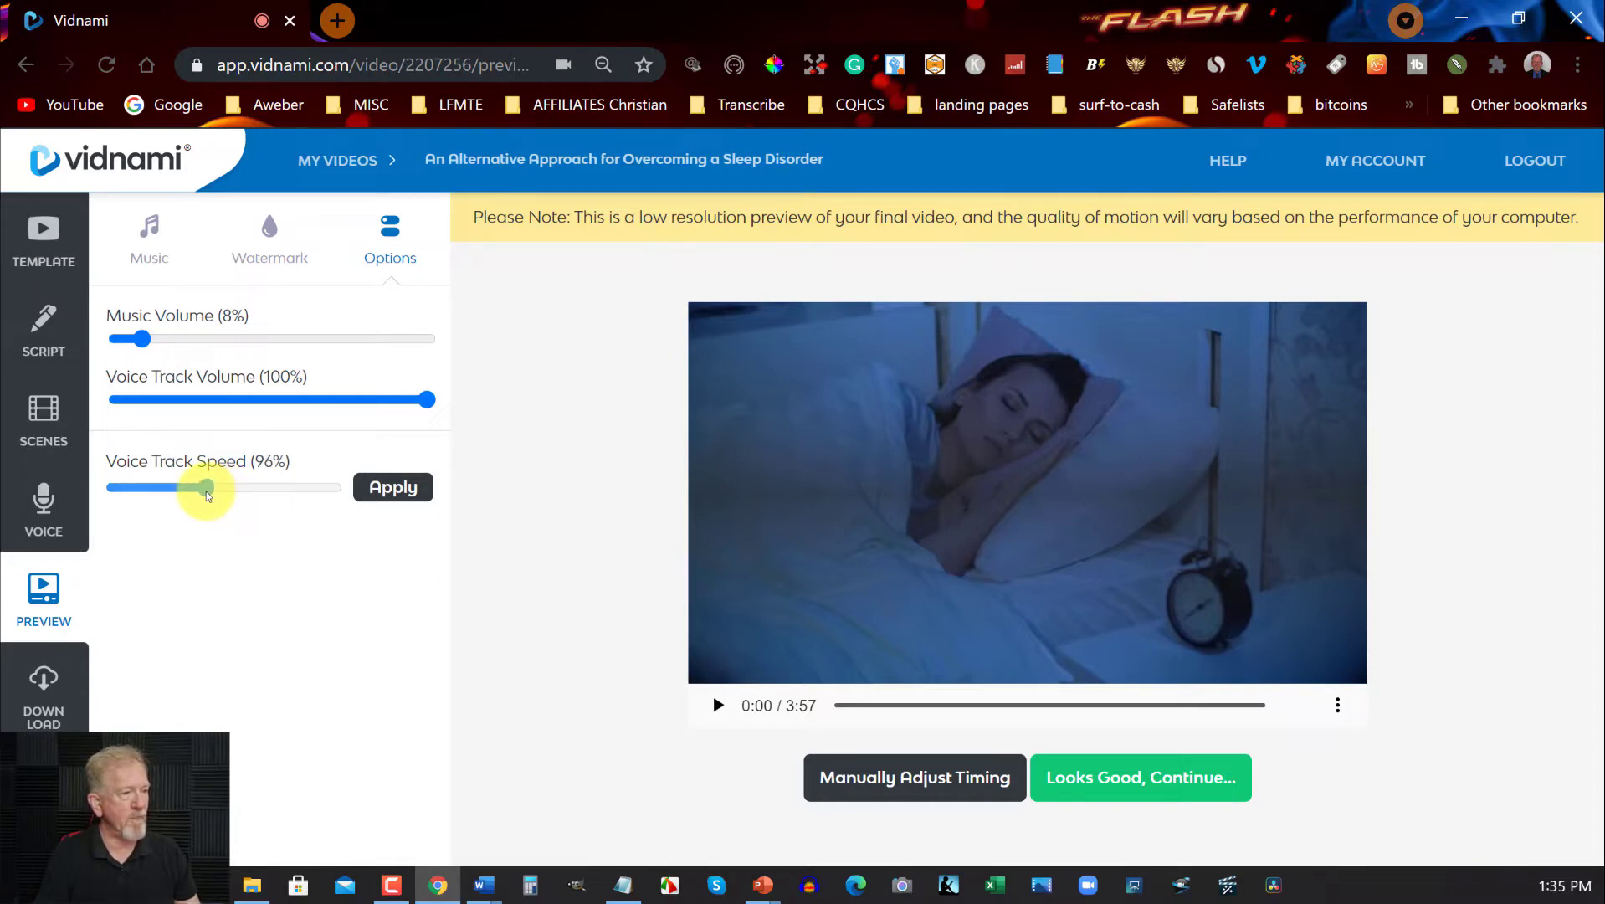
{"action": "left_click_drag", "start_coordinate": [204, 494], "coordinate": [201, 492]}
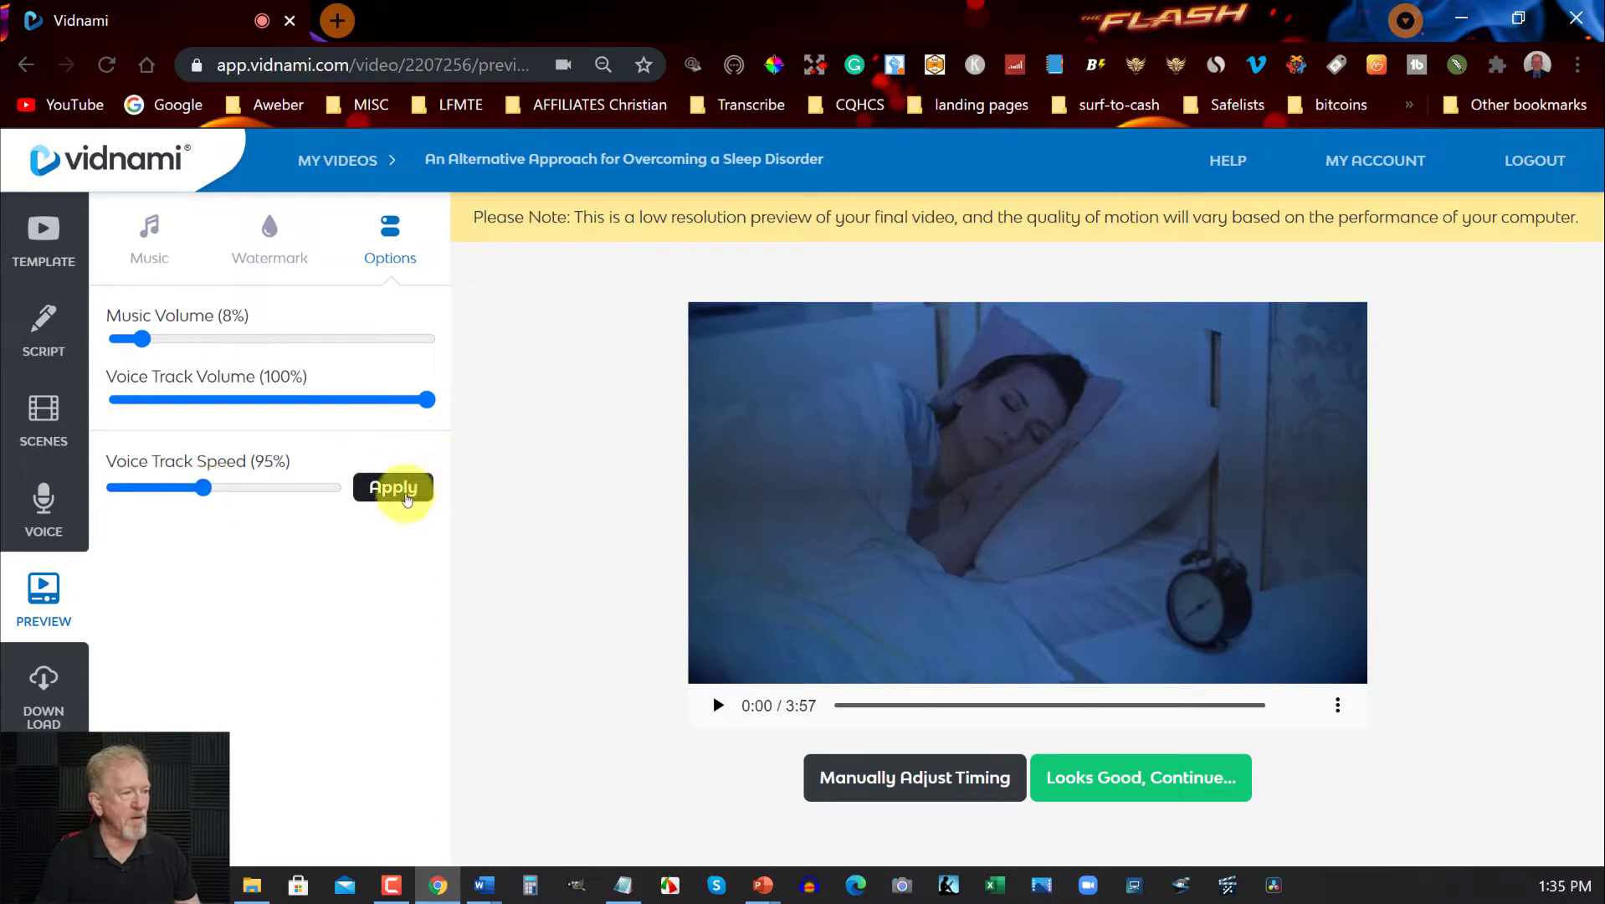
{"action": "left_click", "coordinate": [399, 488]}
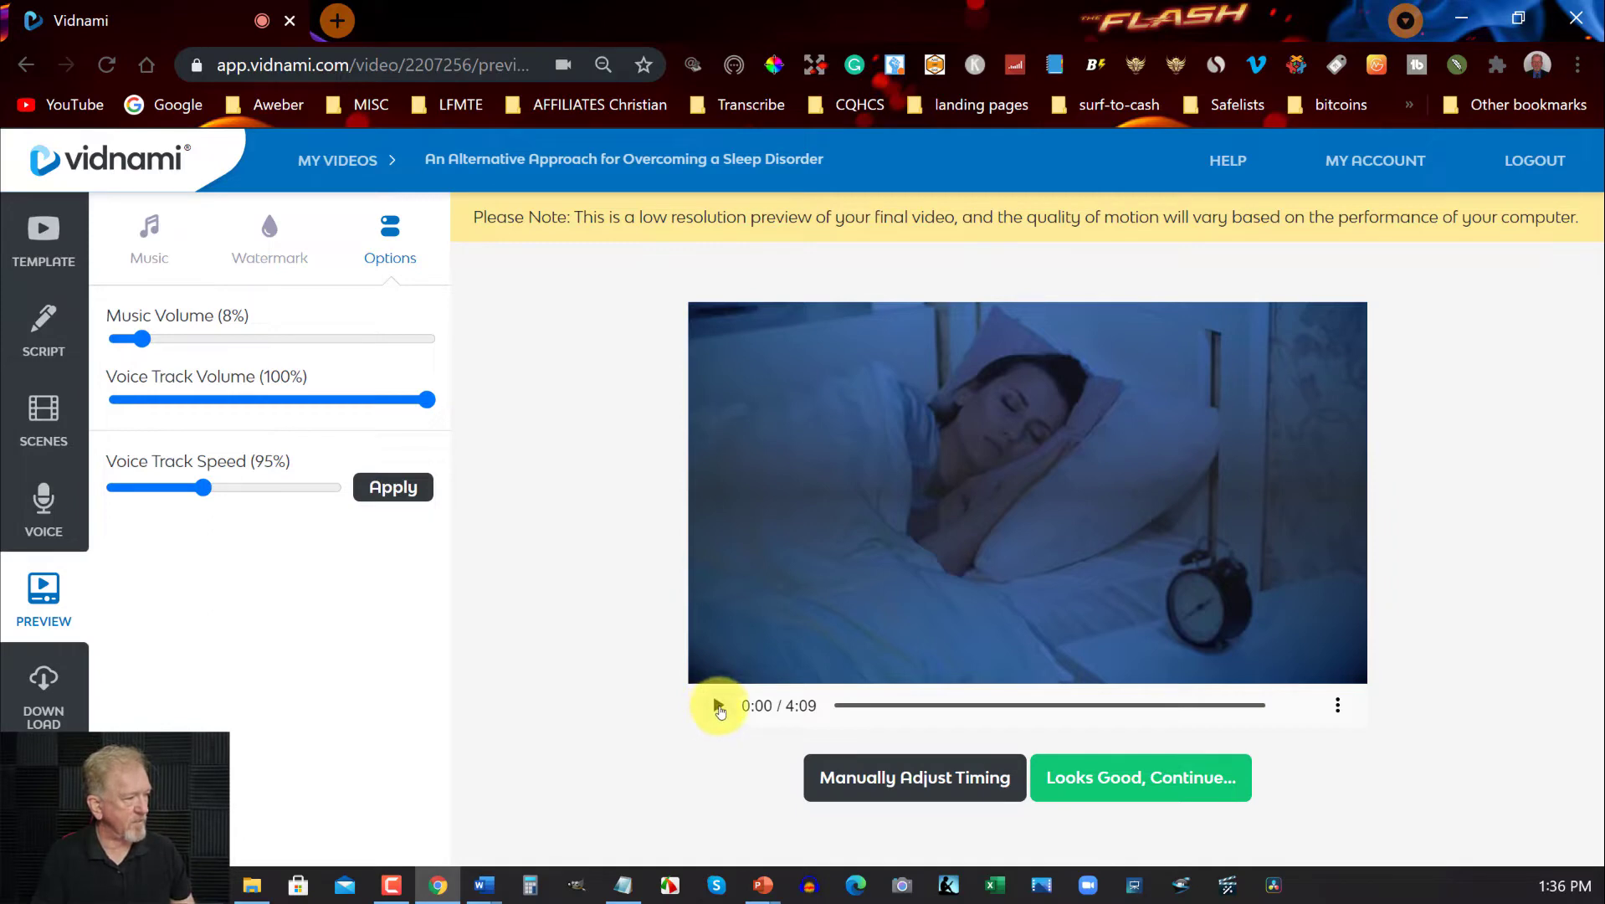
- Play and pause the 4:09 preview, then scrub ahead in the seek bar
{"action": "left_click", "coordinate": [719, 707]}
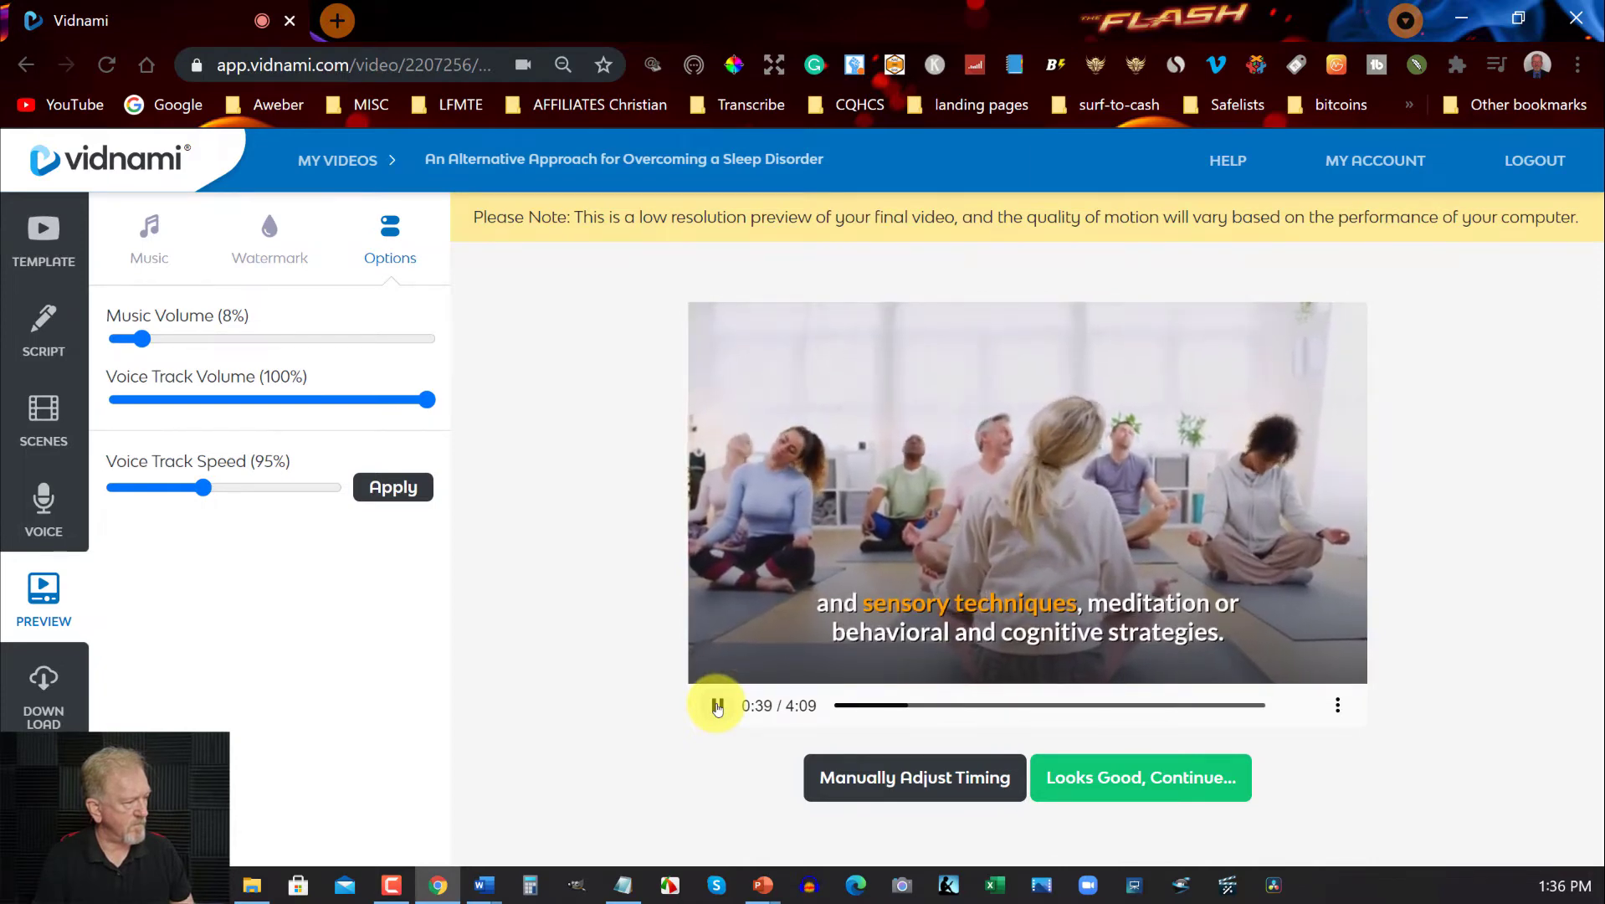
{"action": "left_click", "coordinate": [718, 706]}
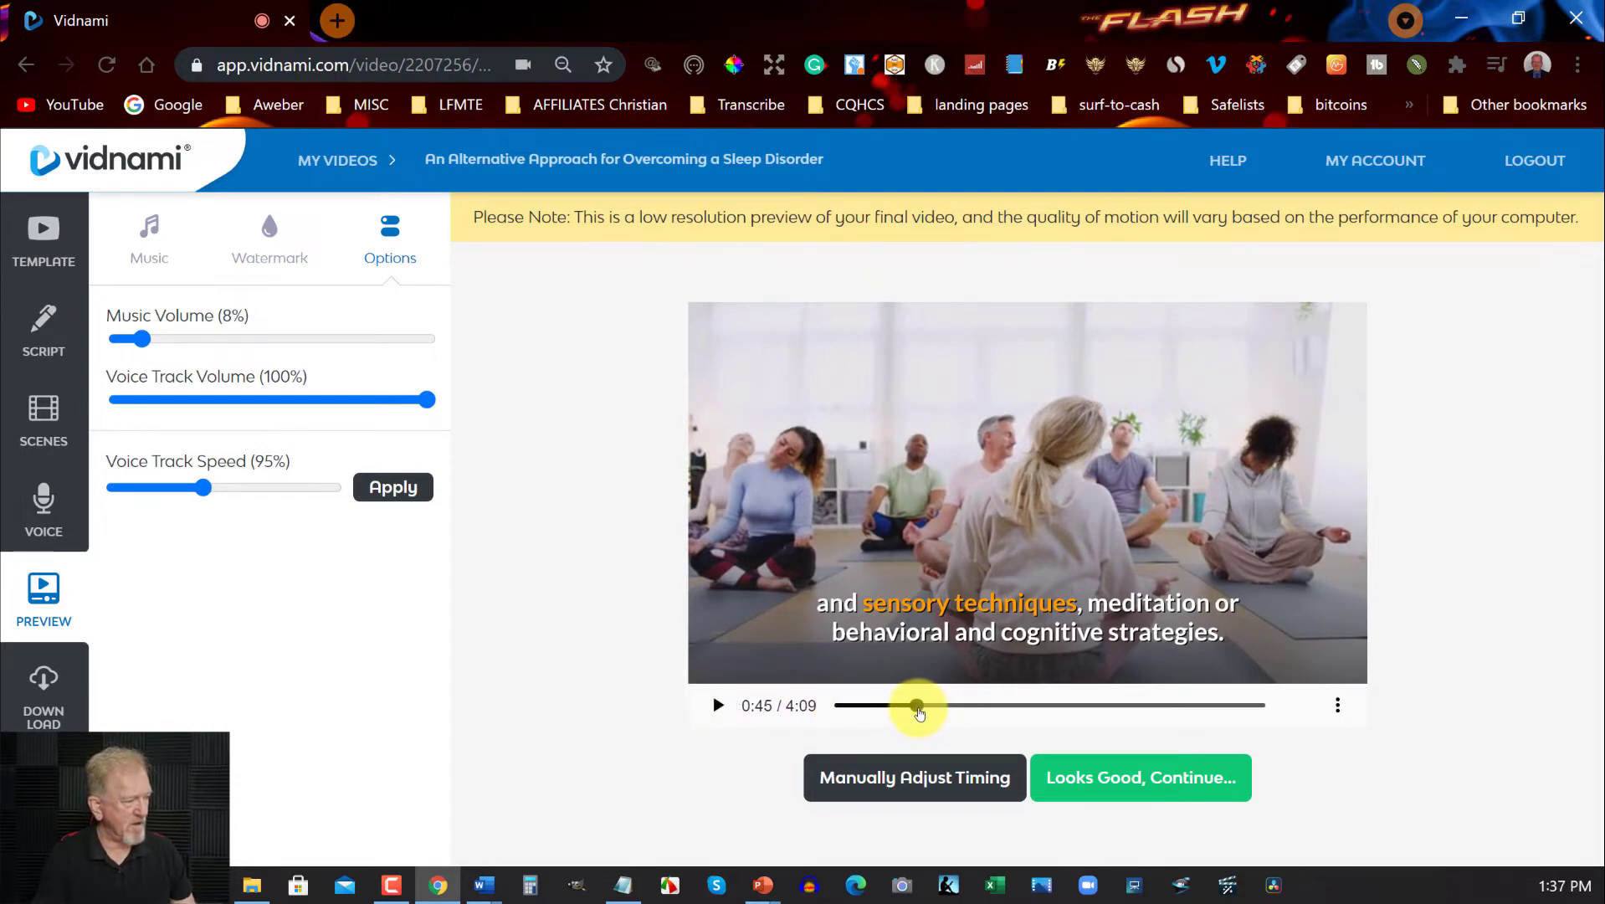
{"action": "left_click_drag", "start_coordinate": [918, 711], "coordinate": [922, 712]}
{"action": "mouse_move", "coordinate": [939, 710]}
{"action": "left_mouse_down"}
{"action": "mouse_move", "coordinate": [1166, 736]}
{"action": "mouse_move", "coordinate": [1171, 714]}
{"action": "mouse_move", "coordinate": [1274, 680]}
{"action": "mouse_move", "coordinate": [1250, 703]}
{"action": "mouse_move", "coordinate": [878, 756]}
{"action": "left_mouse_up"}
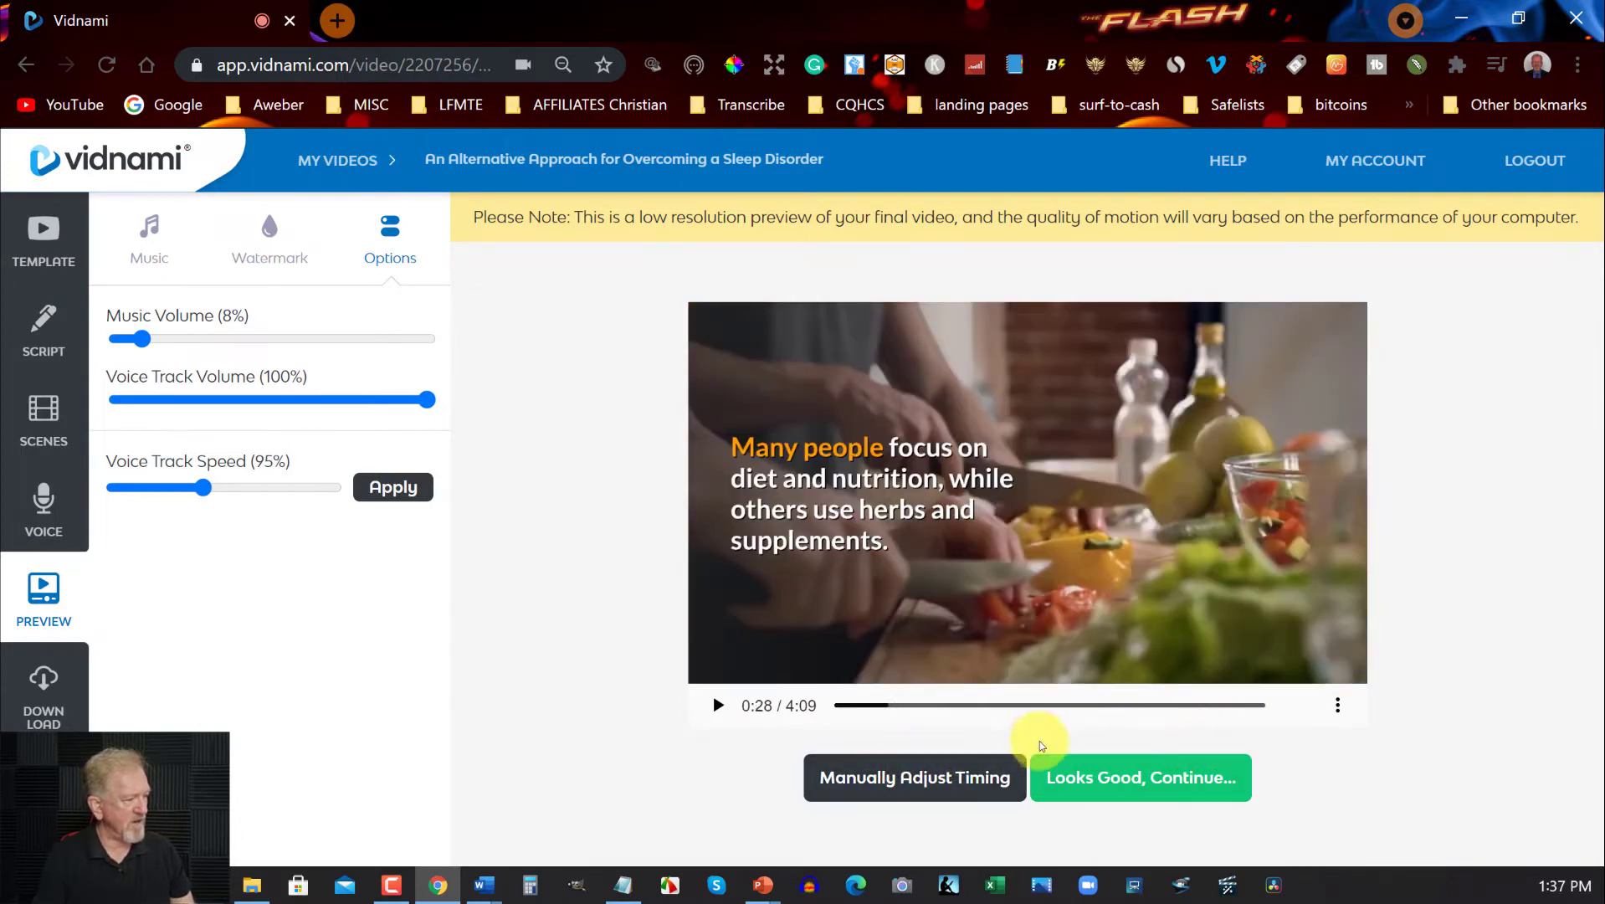
- Open Manually Adjust Timing, then accept it with 'Looks Good, Continue...'
{"action": "left_click", "coordinate": [878, 781]}
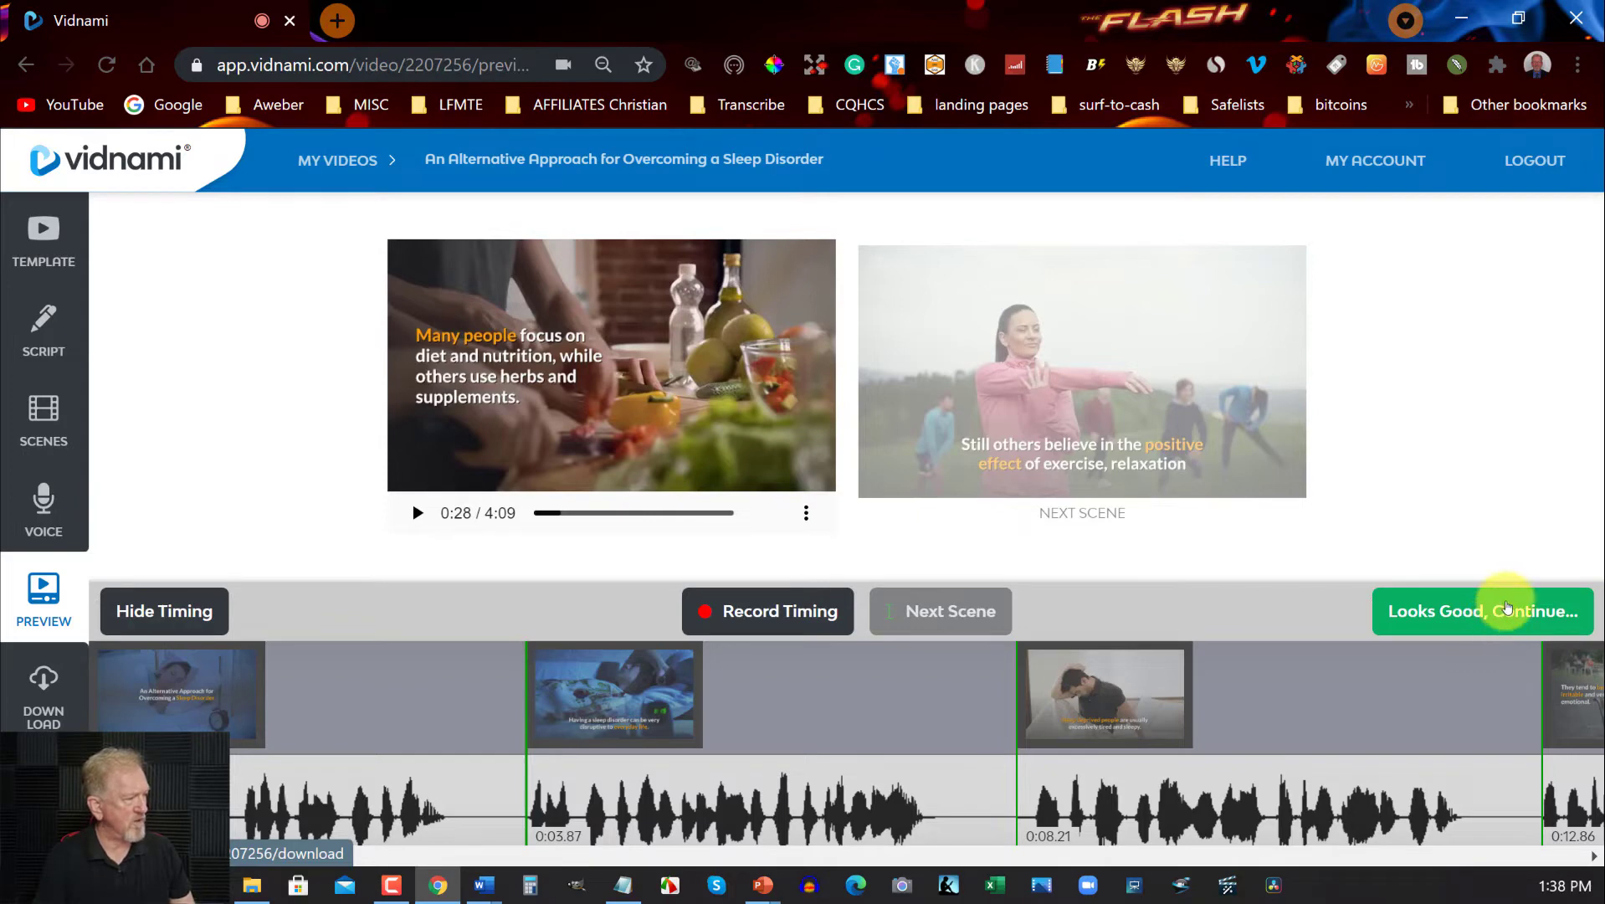
{"action": "left_click", "coordinate": [1509, 610]}
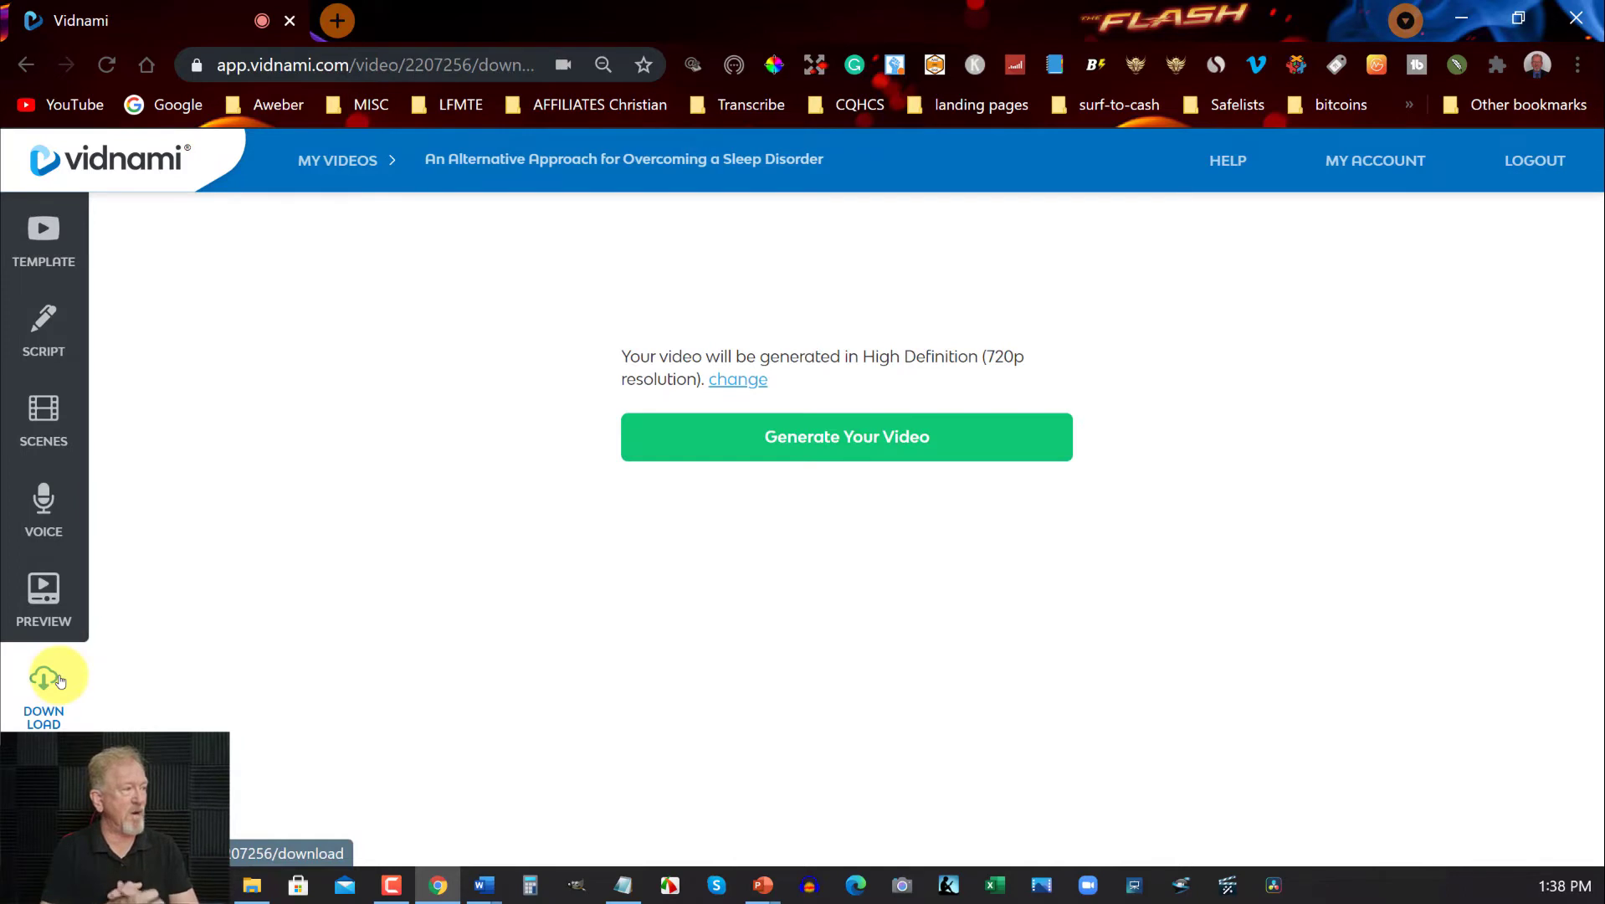
- Run 'Generate Your Video' for the 720p version and wait for it to finish
{"action": "left_click", "coordinate": [875, 442]}
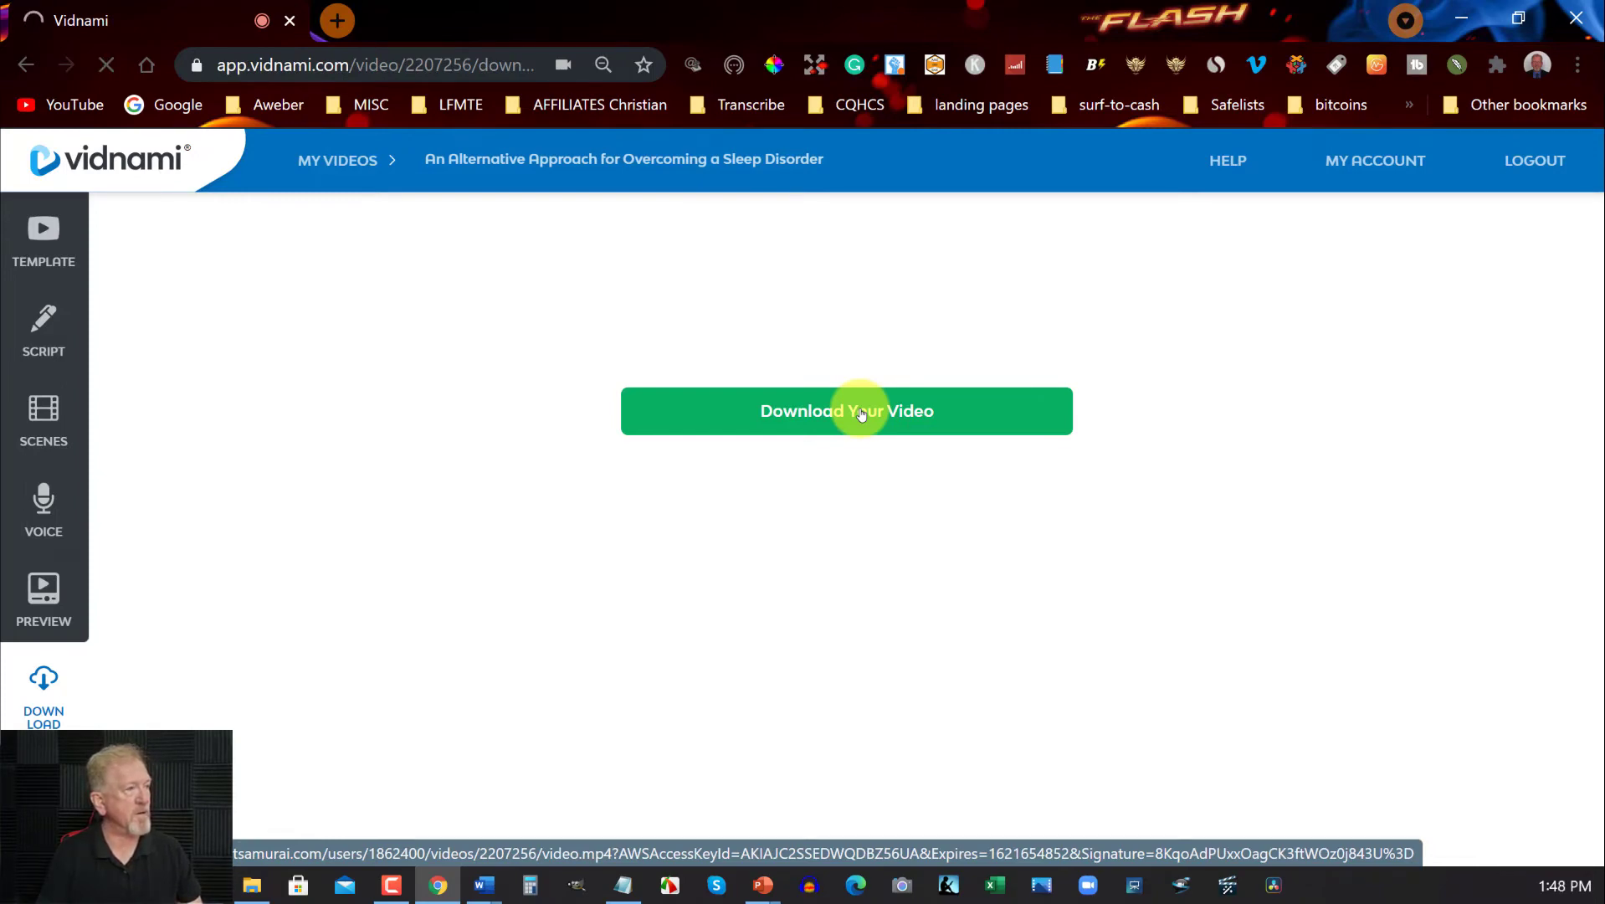
- Download the video and point Save As to the '#1 A Motivation Videos' folder
{"action": "left_click", "coordinate": [861, 416]}
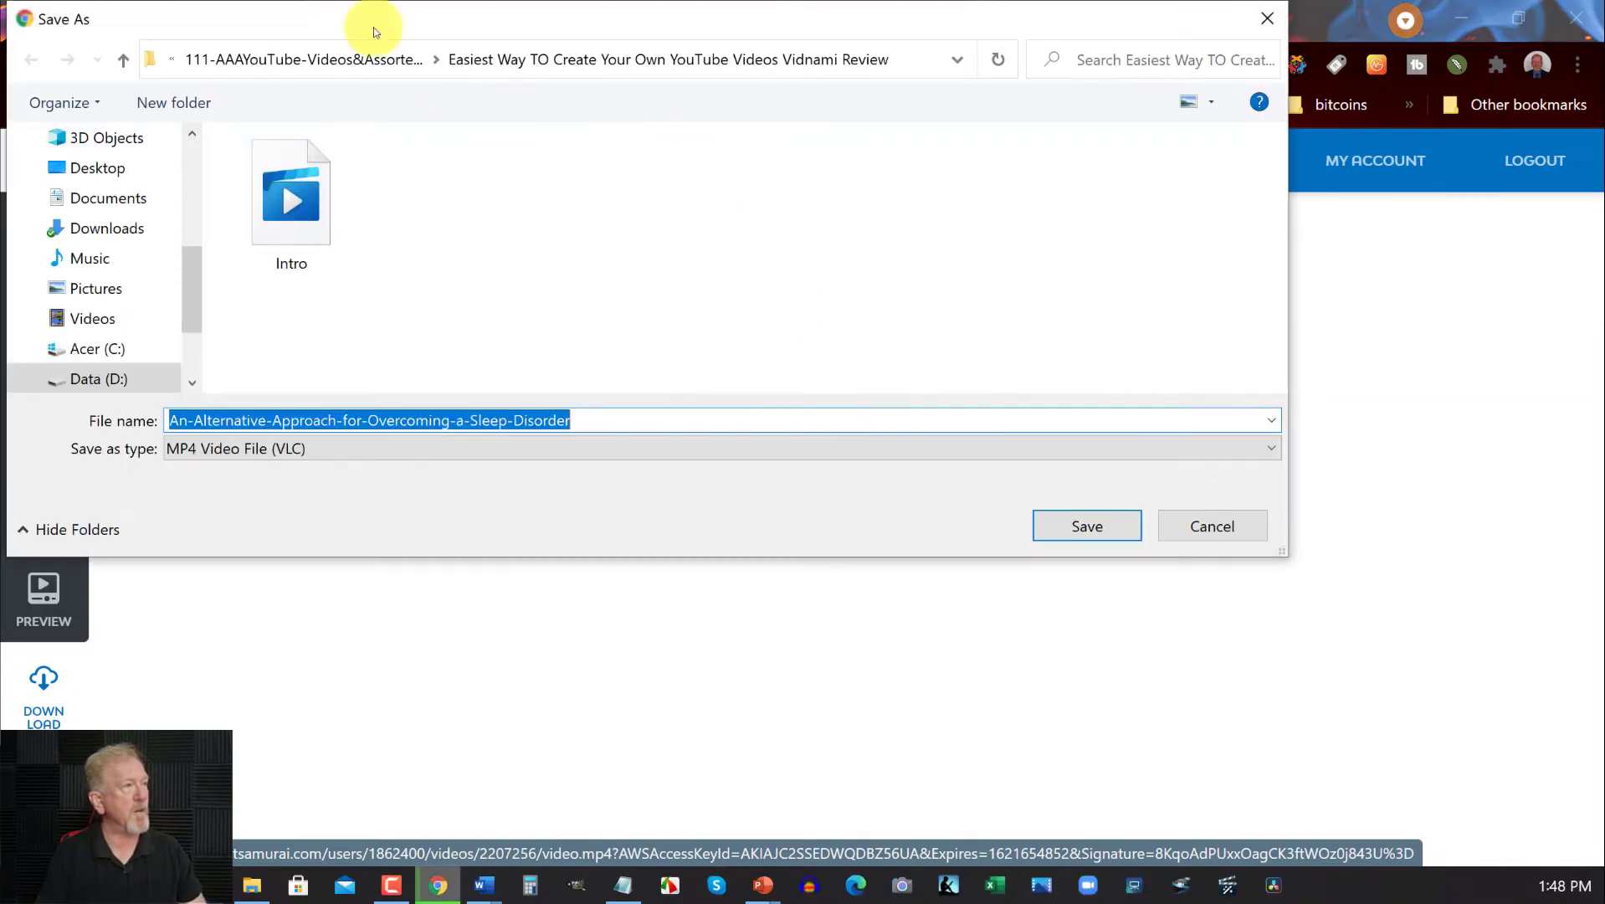
{"action": "left_click", "coordinate": [314, 59]}
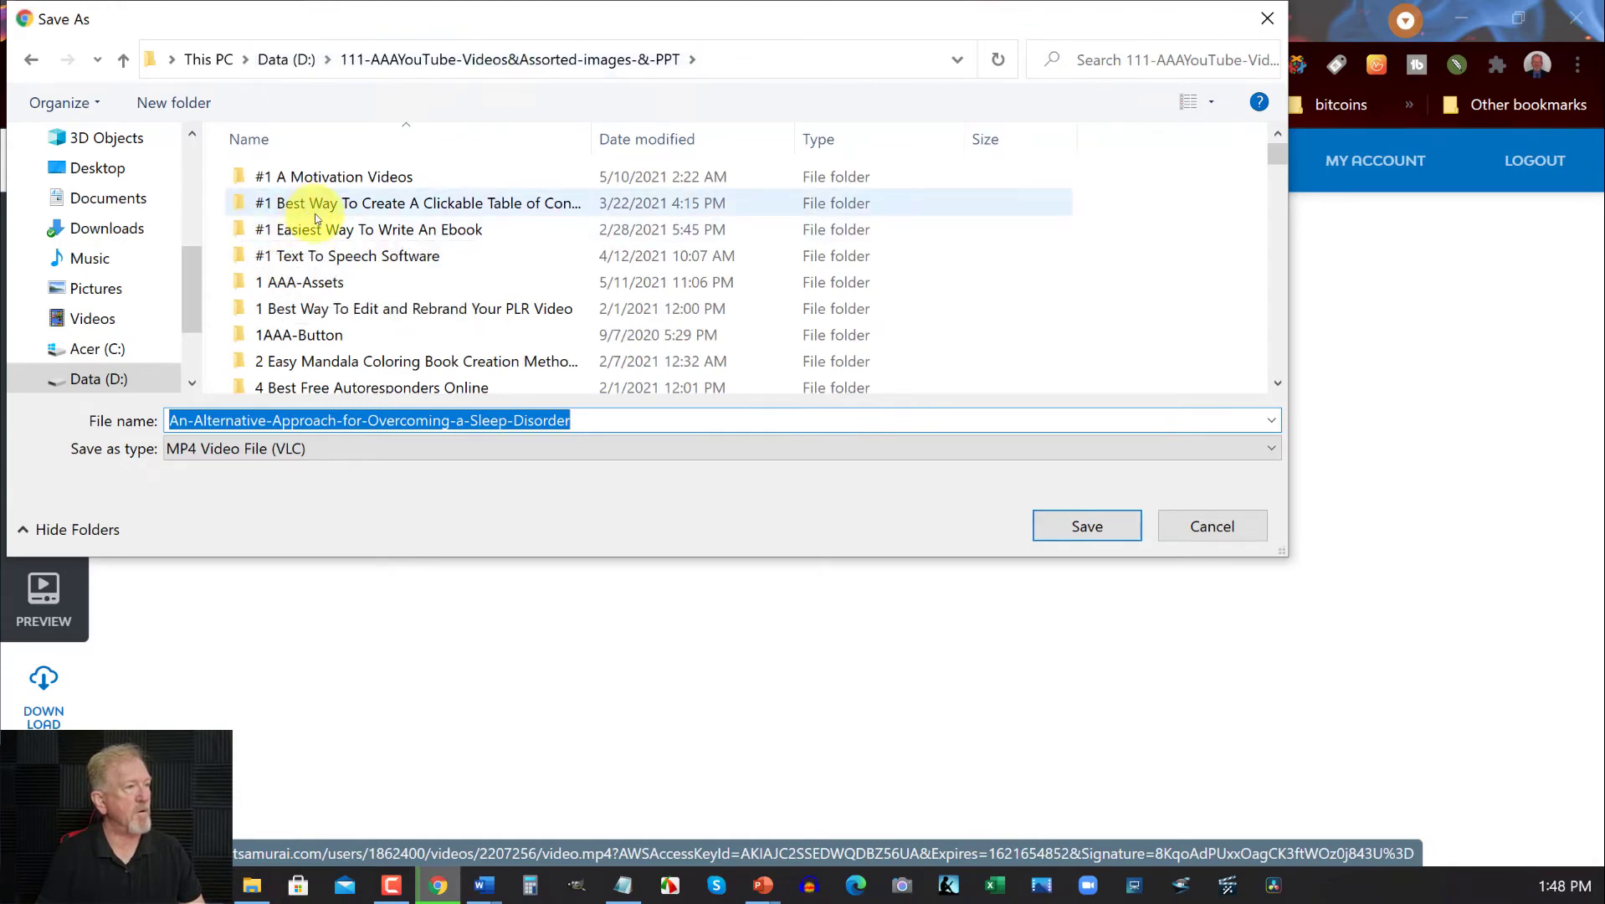
{"action": "double_click", "coordinate": [237, 175]}
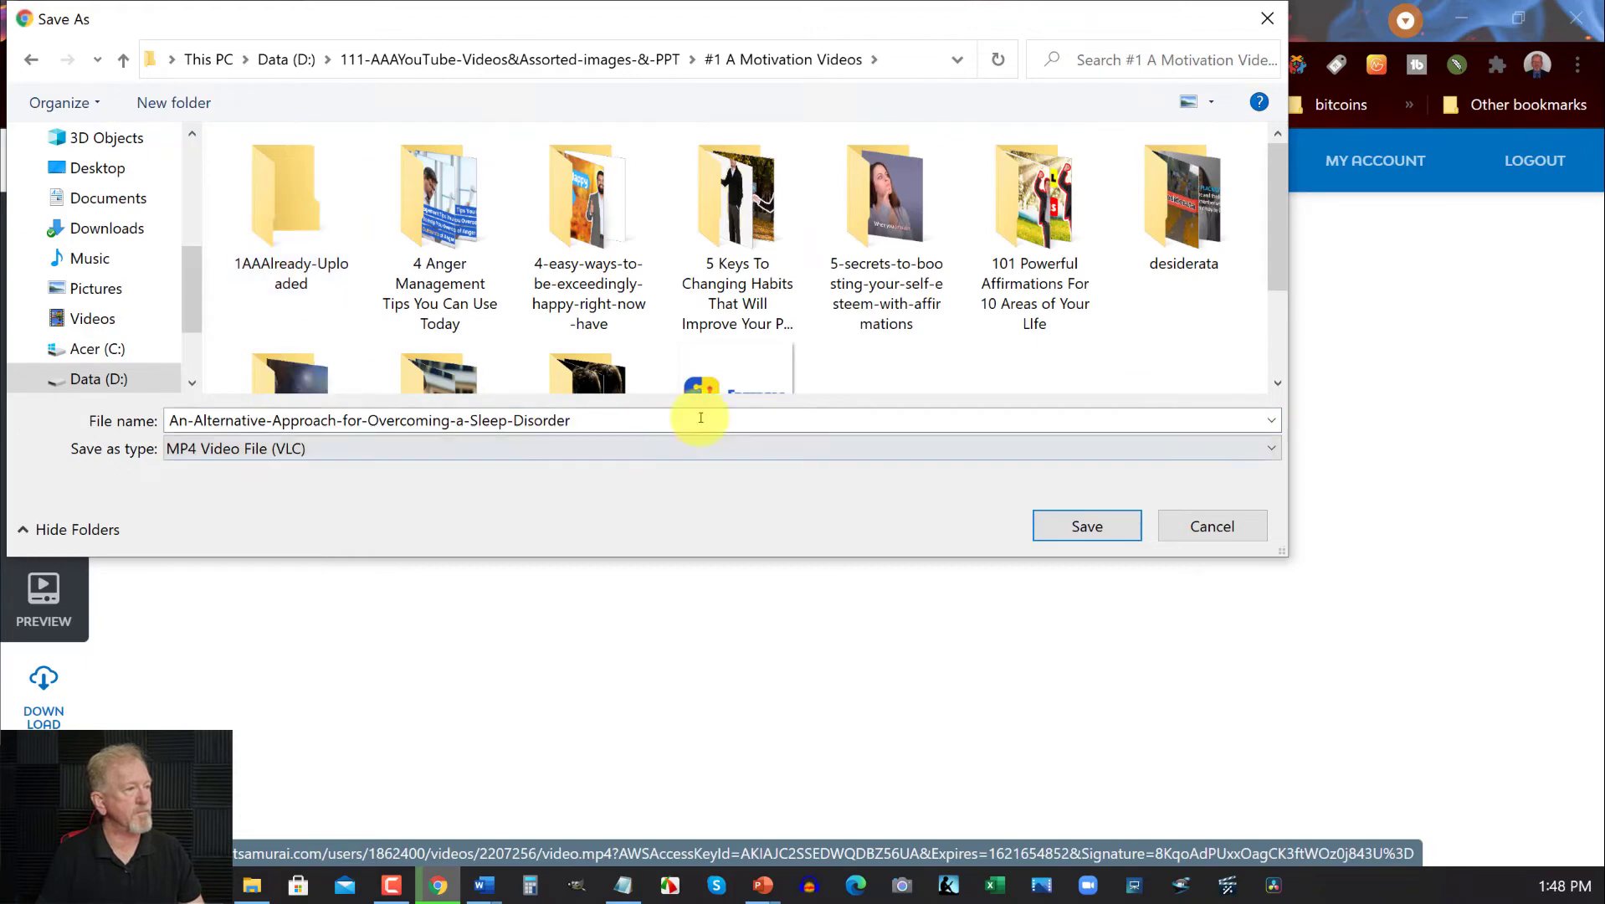
{"action": "scroll", "coordinate": [946, 349], "scroll_direction": "down", "scroll_amount": 2}
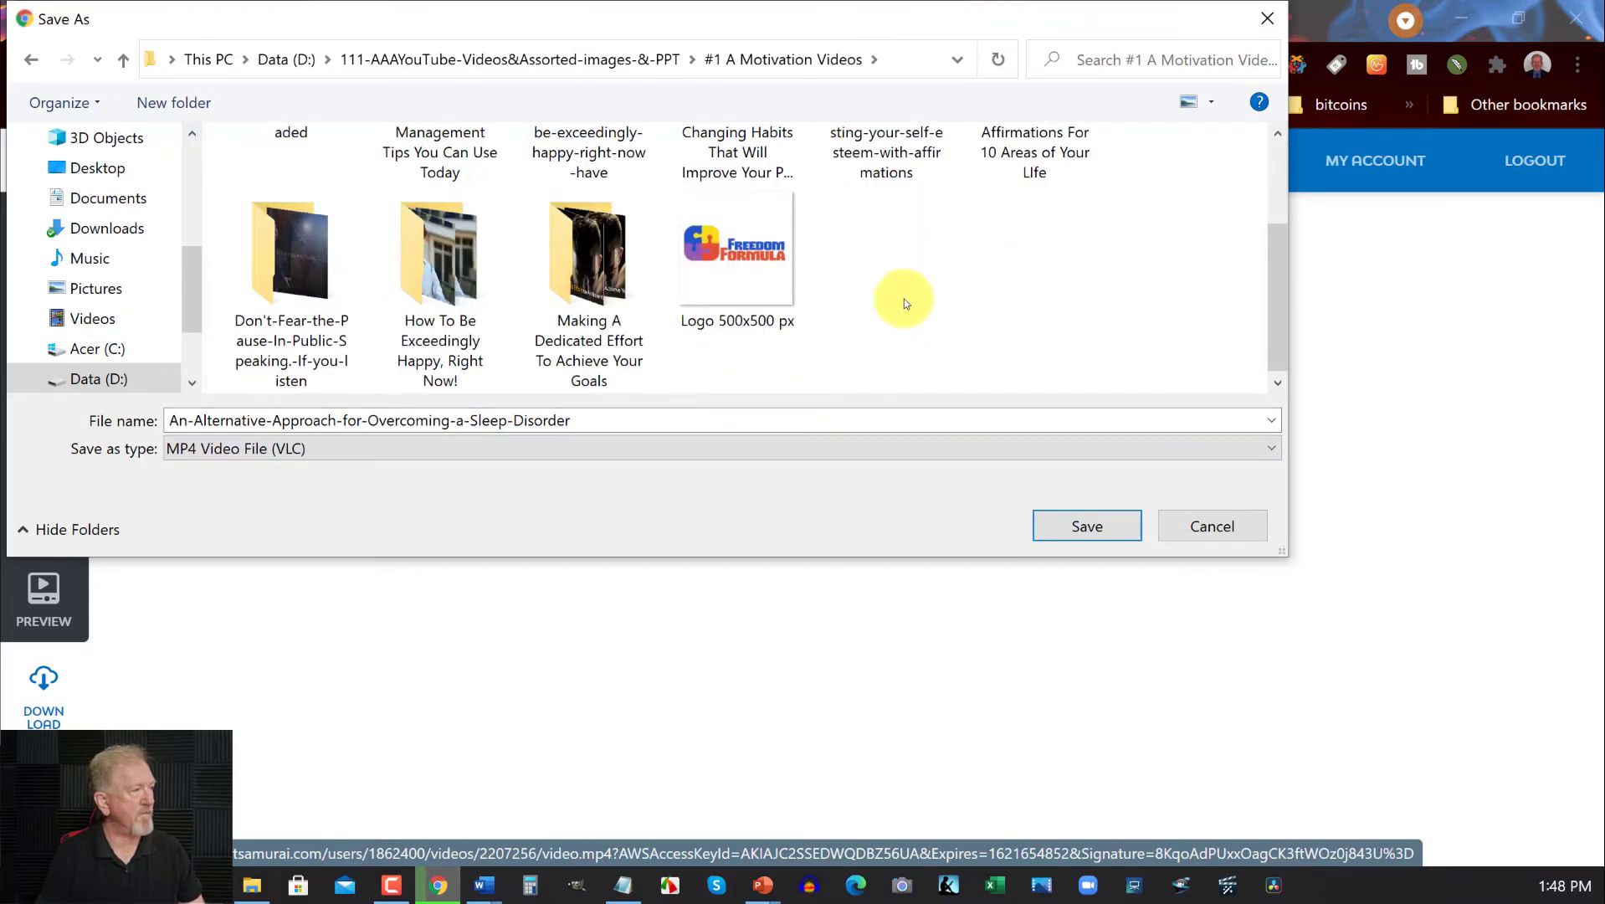
- Copy the proposed file name 'An-Alternative-Approach-for-Overcoming-a-Sleep-Disorder'
{"action": "right_click", "coordinate": [851, 254]}
{"action": "left_click", "coordinate": [621, 430]}
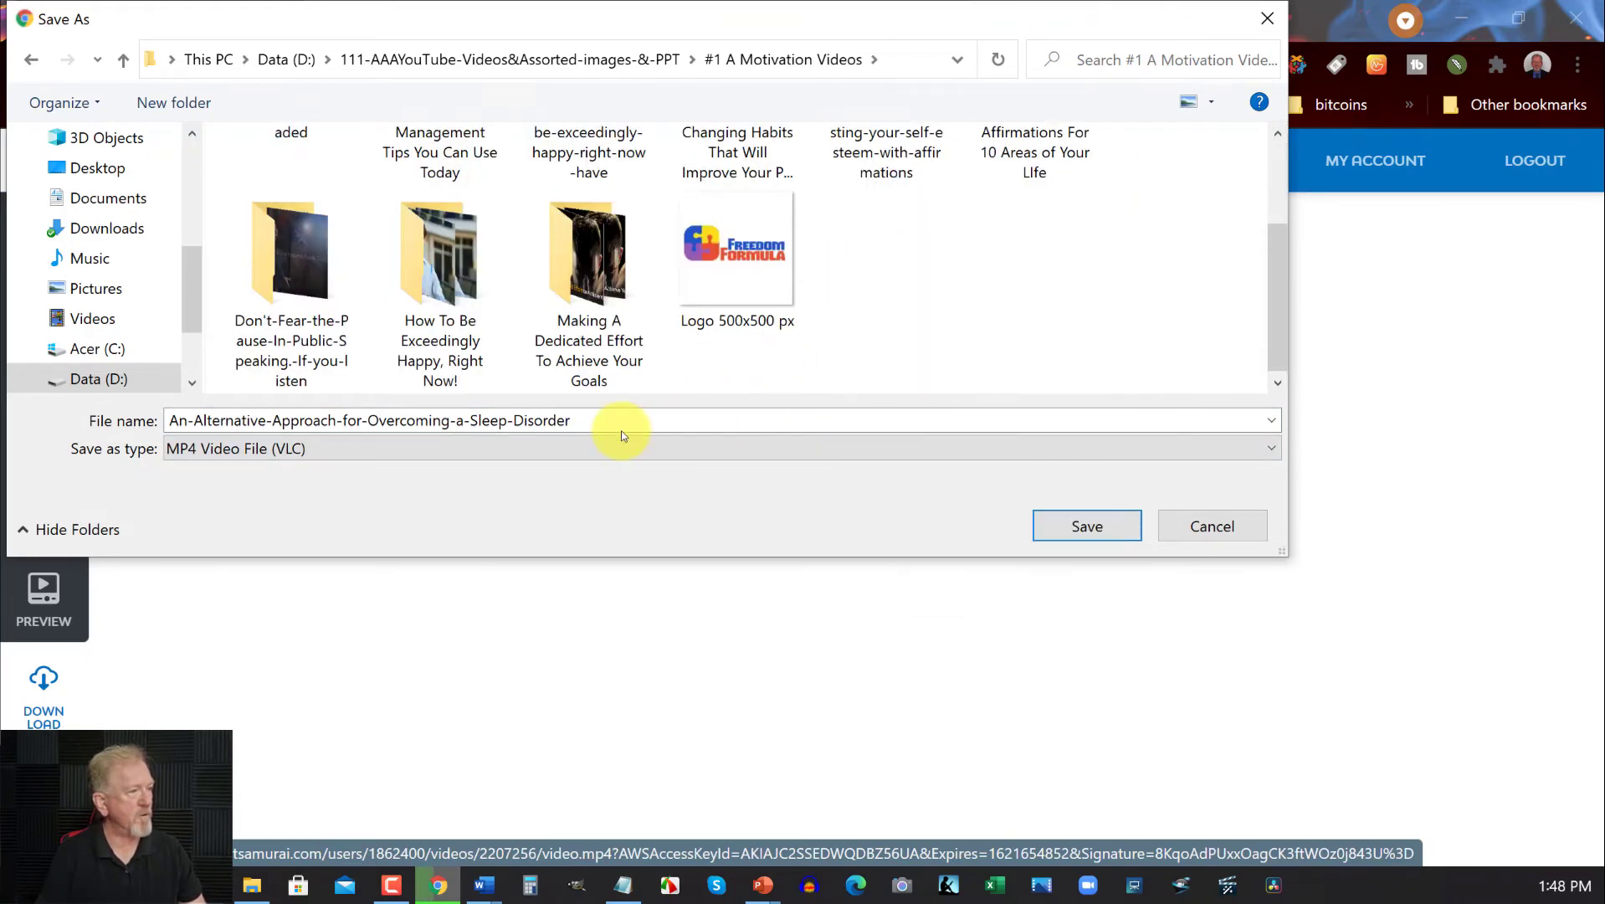
{"action": "right_click", "coordinate": [499, 419]}
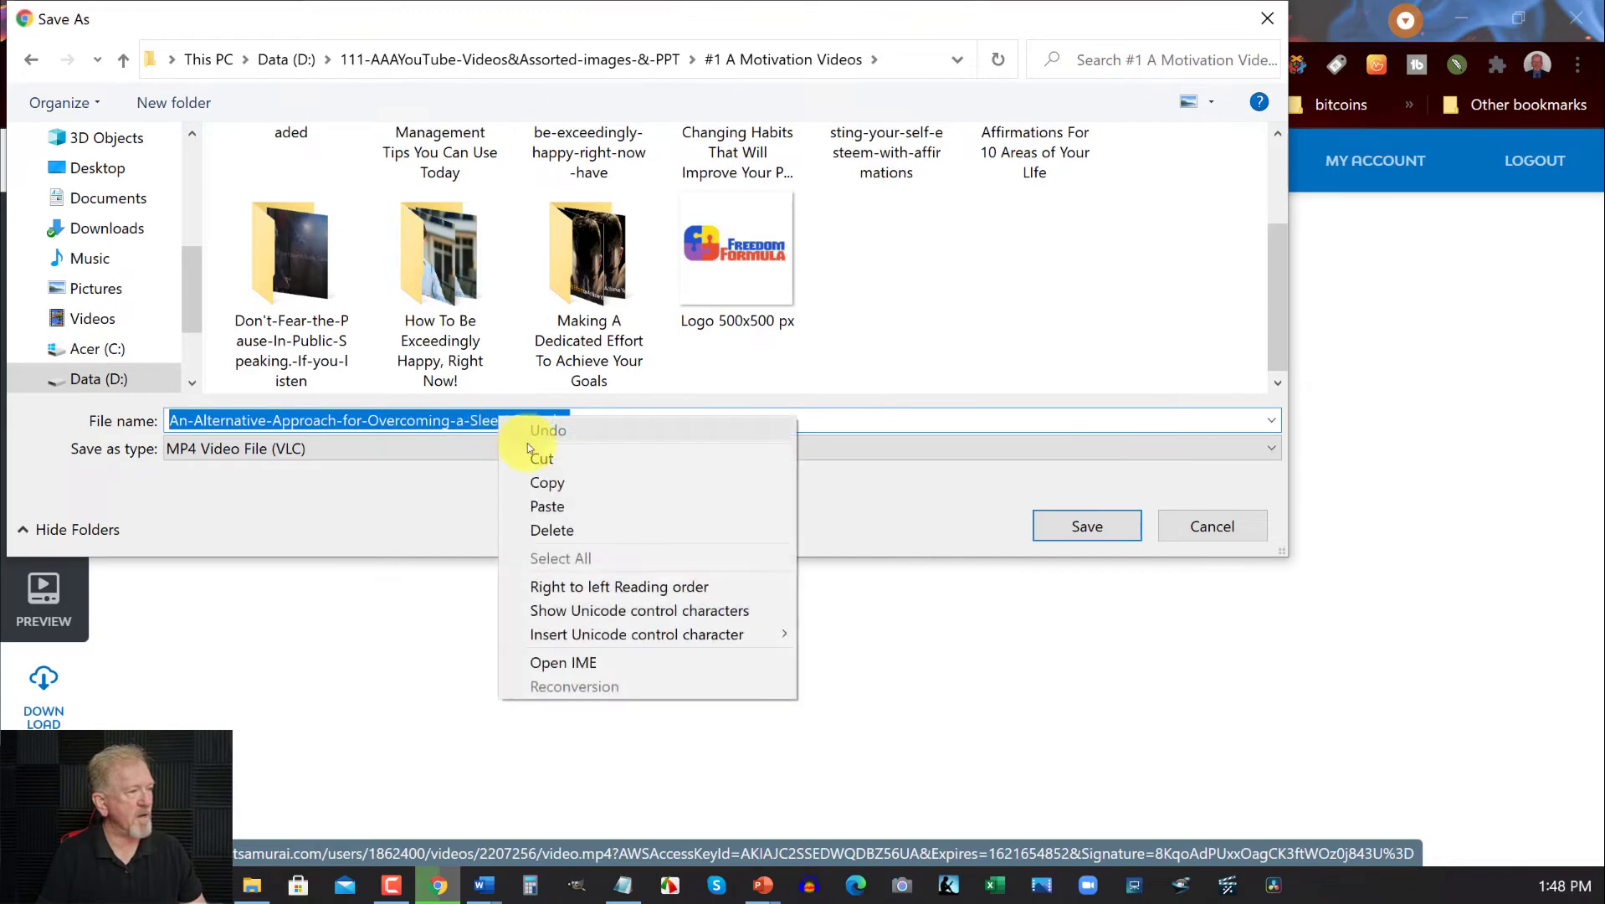
{"action": "left_click", "coordinate": [549, 479]}
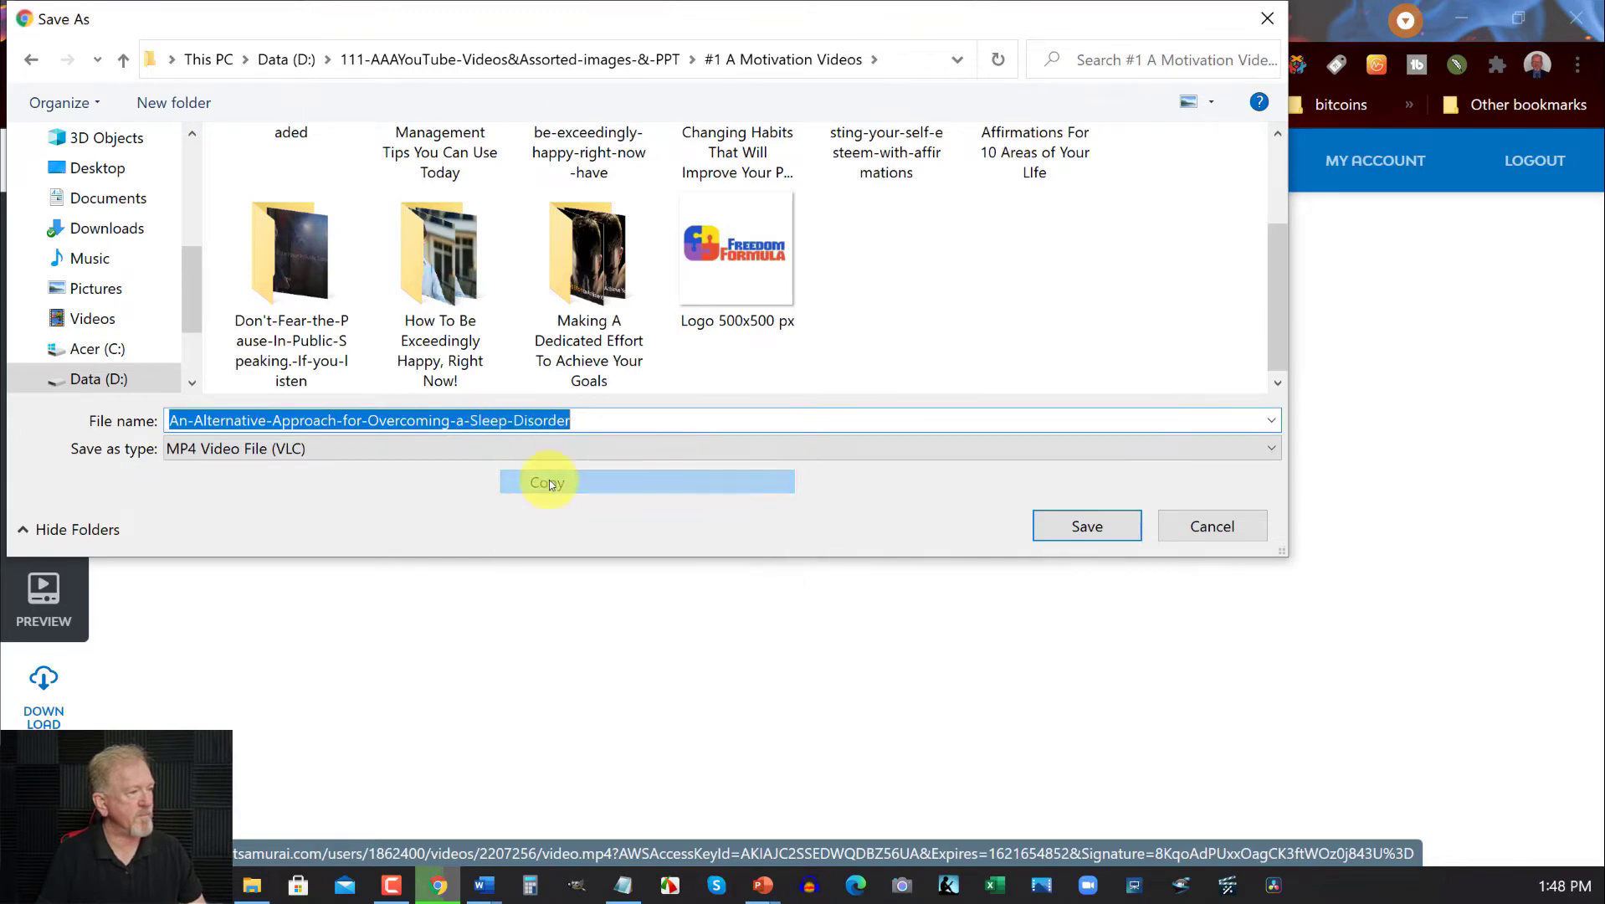
- Make a folder named 'An-Alternative-Approach-for-Overcoming-a-Sleep-Disorder', enter it, and save the MP4
{"action": "left_click", "coordinate": [885, 254]}
{"action": "right_click", "coordinate": [886, 255]}
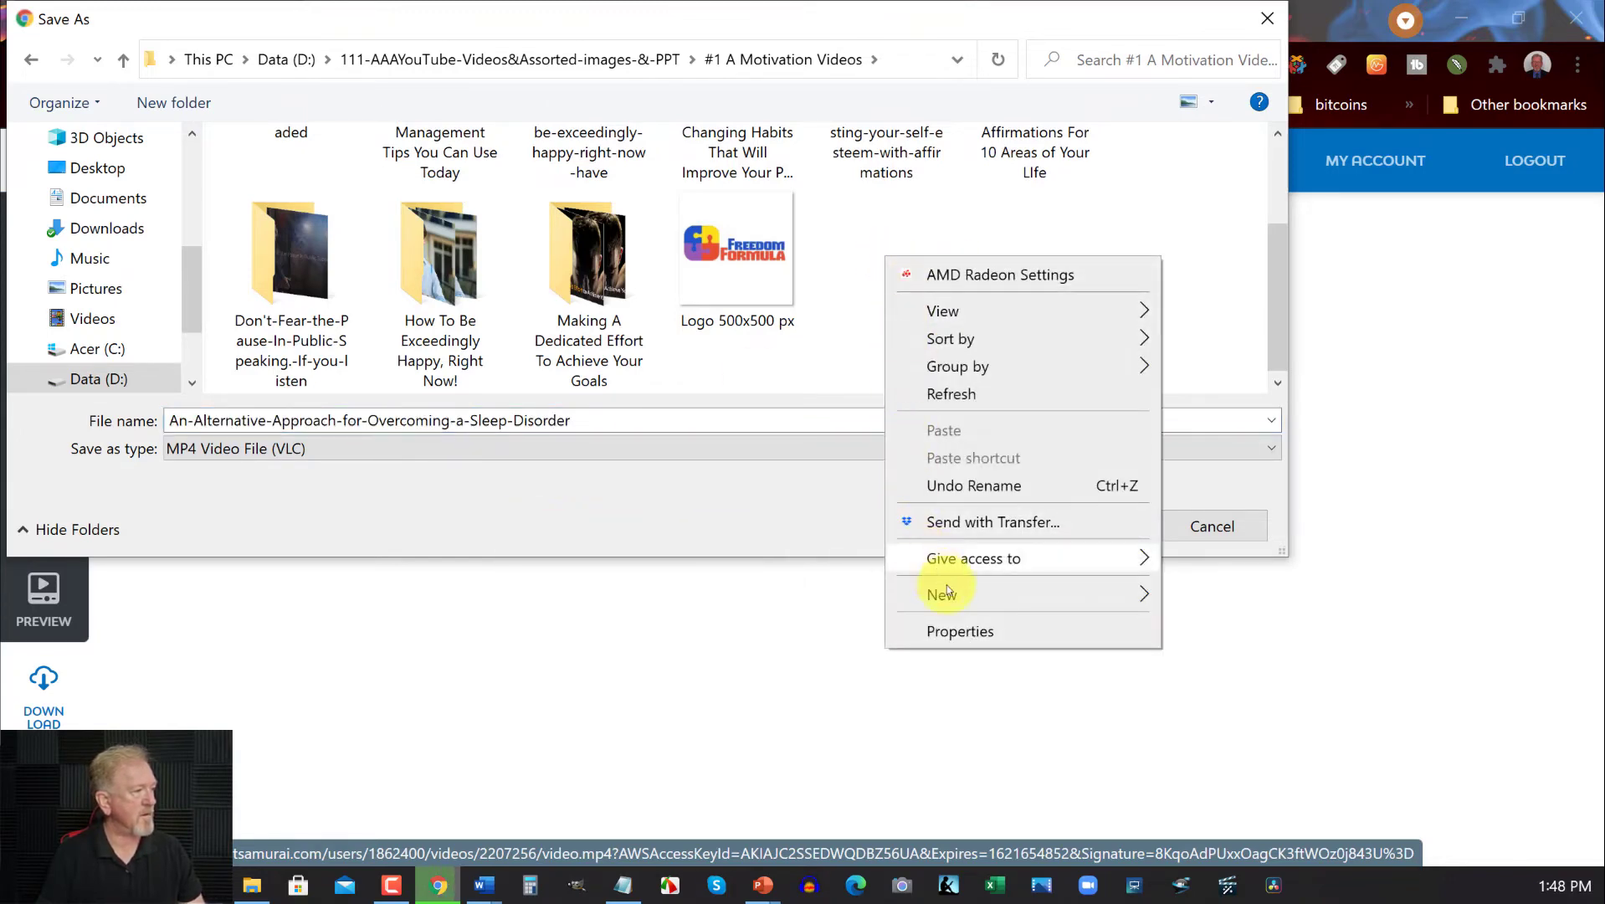
{"action": "mouse_move", "coordinate": [941, 594]}
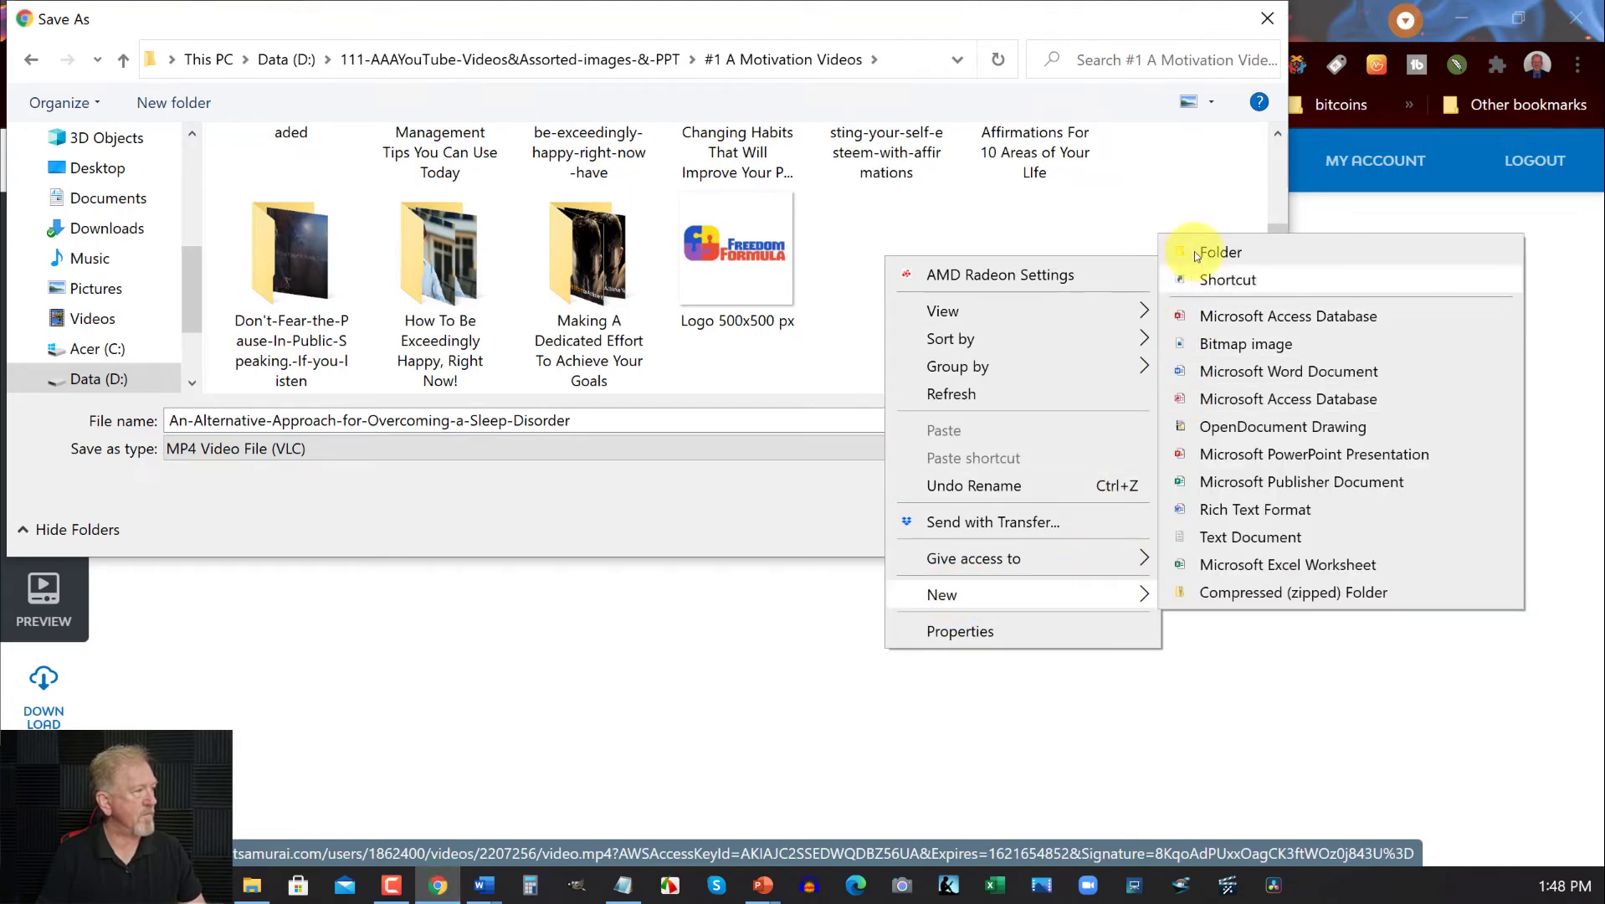
{"action": "left_click", "coordinate": [1206, 254]}
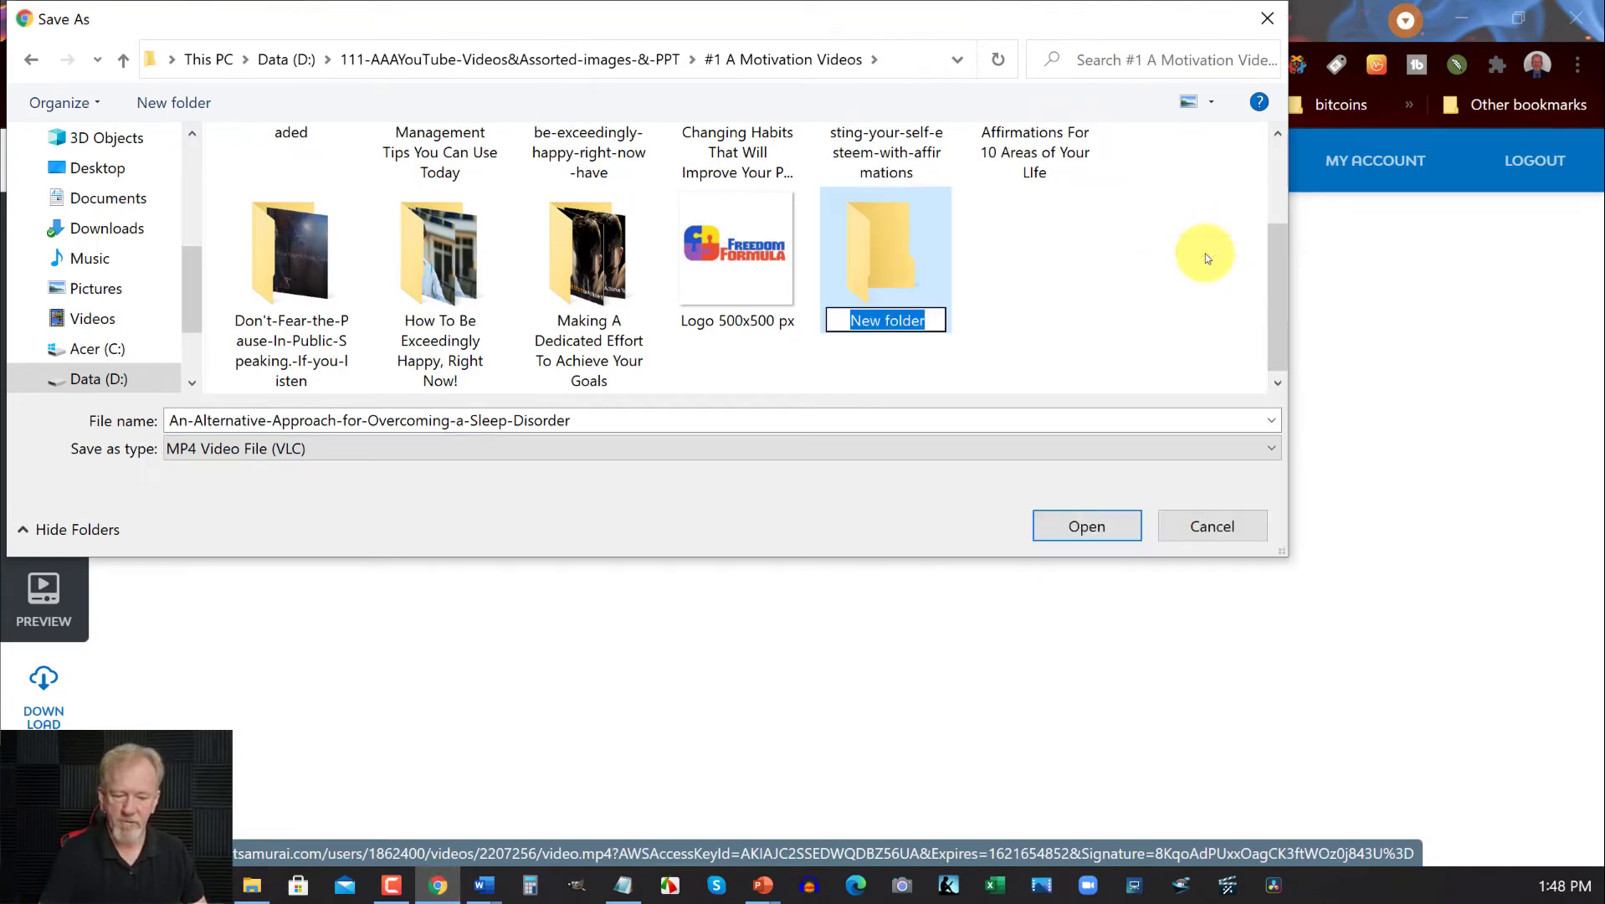
{"action": "key", "text": "ctrl+v"}
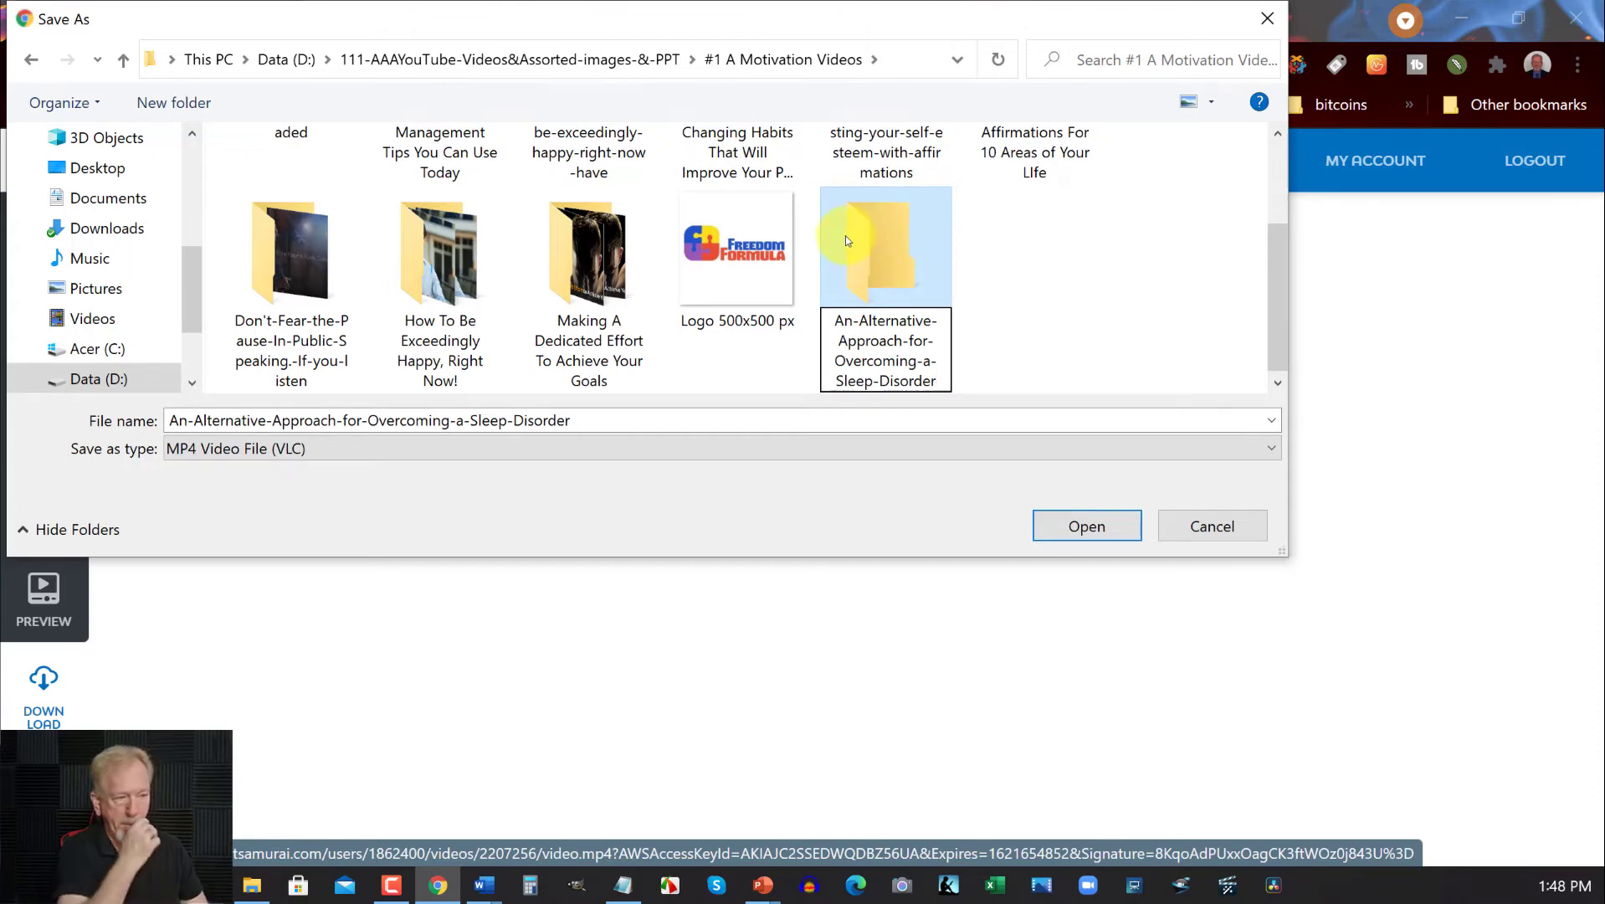
{"action": "double_click", "coordinate": [841, 241]}
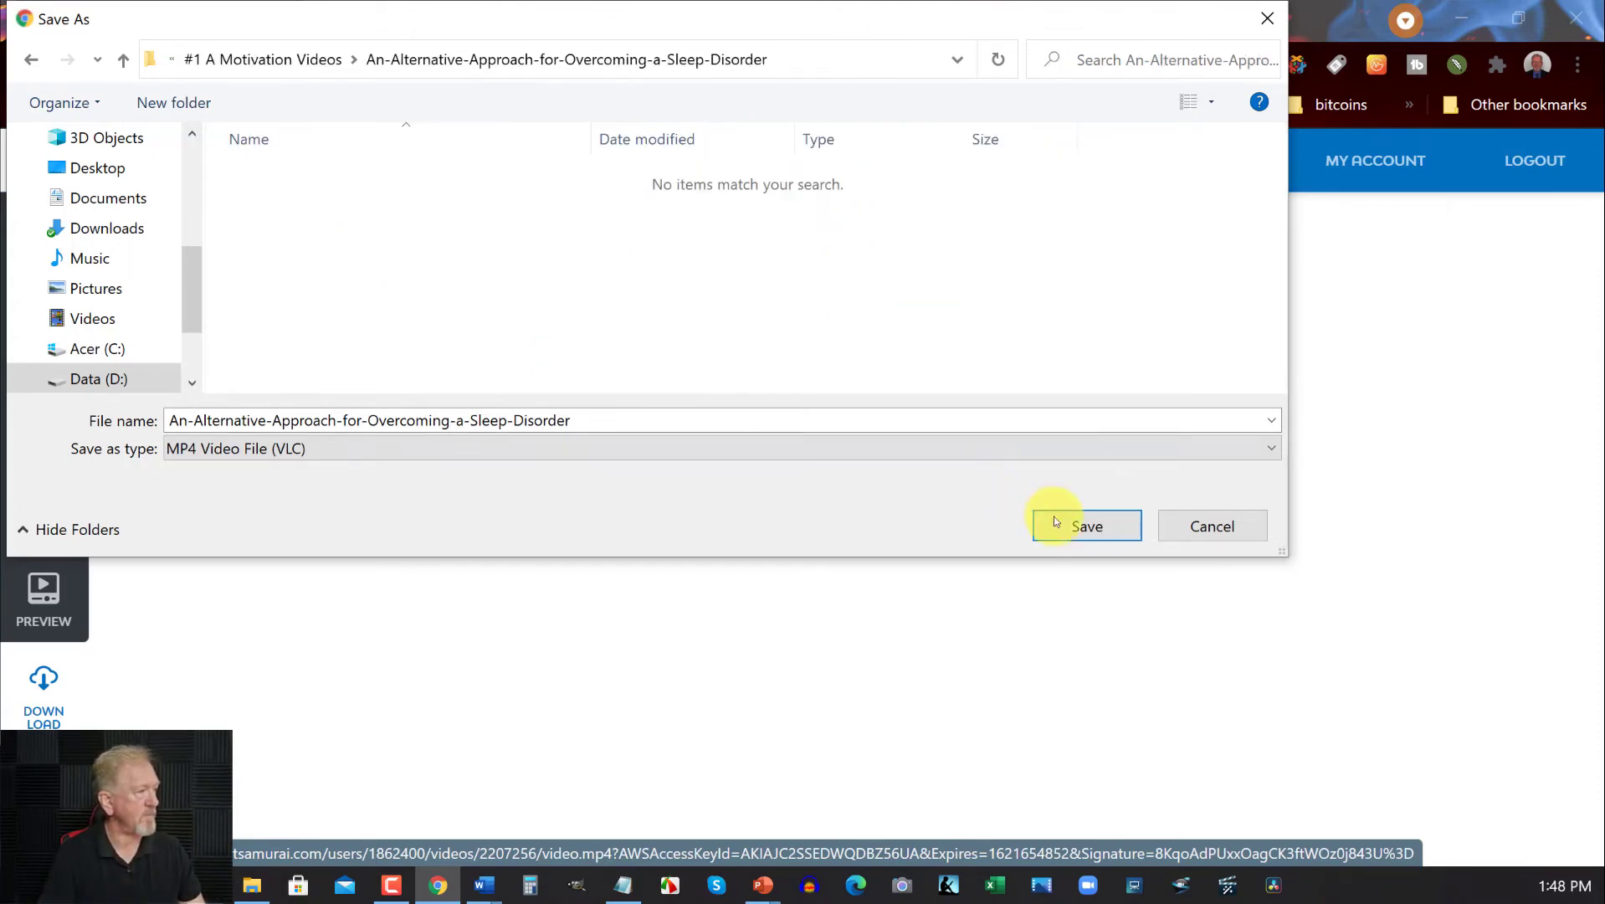
{"action": "left_click", "coordinate": [1107, 526]}
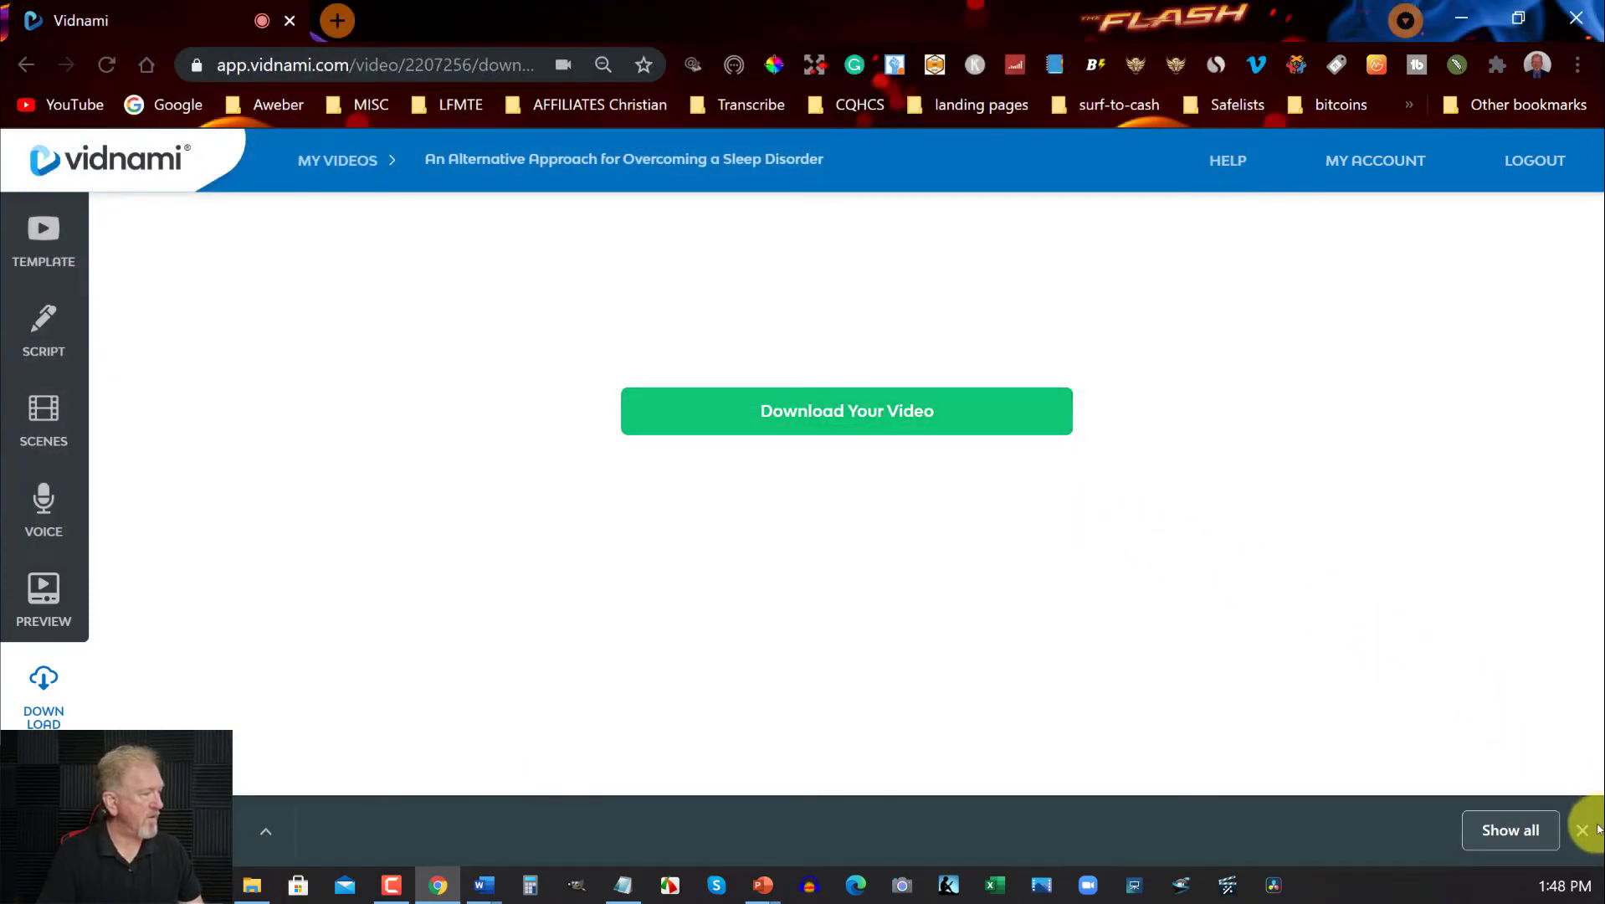
- Dismiss Chrome's download bar at the bottom of the window
{"action": "left_click", "coordinate": [1582, 833]}
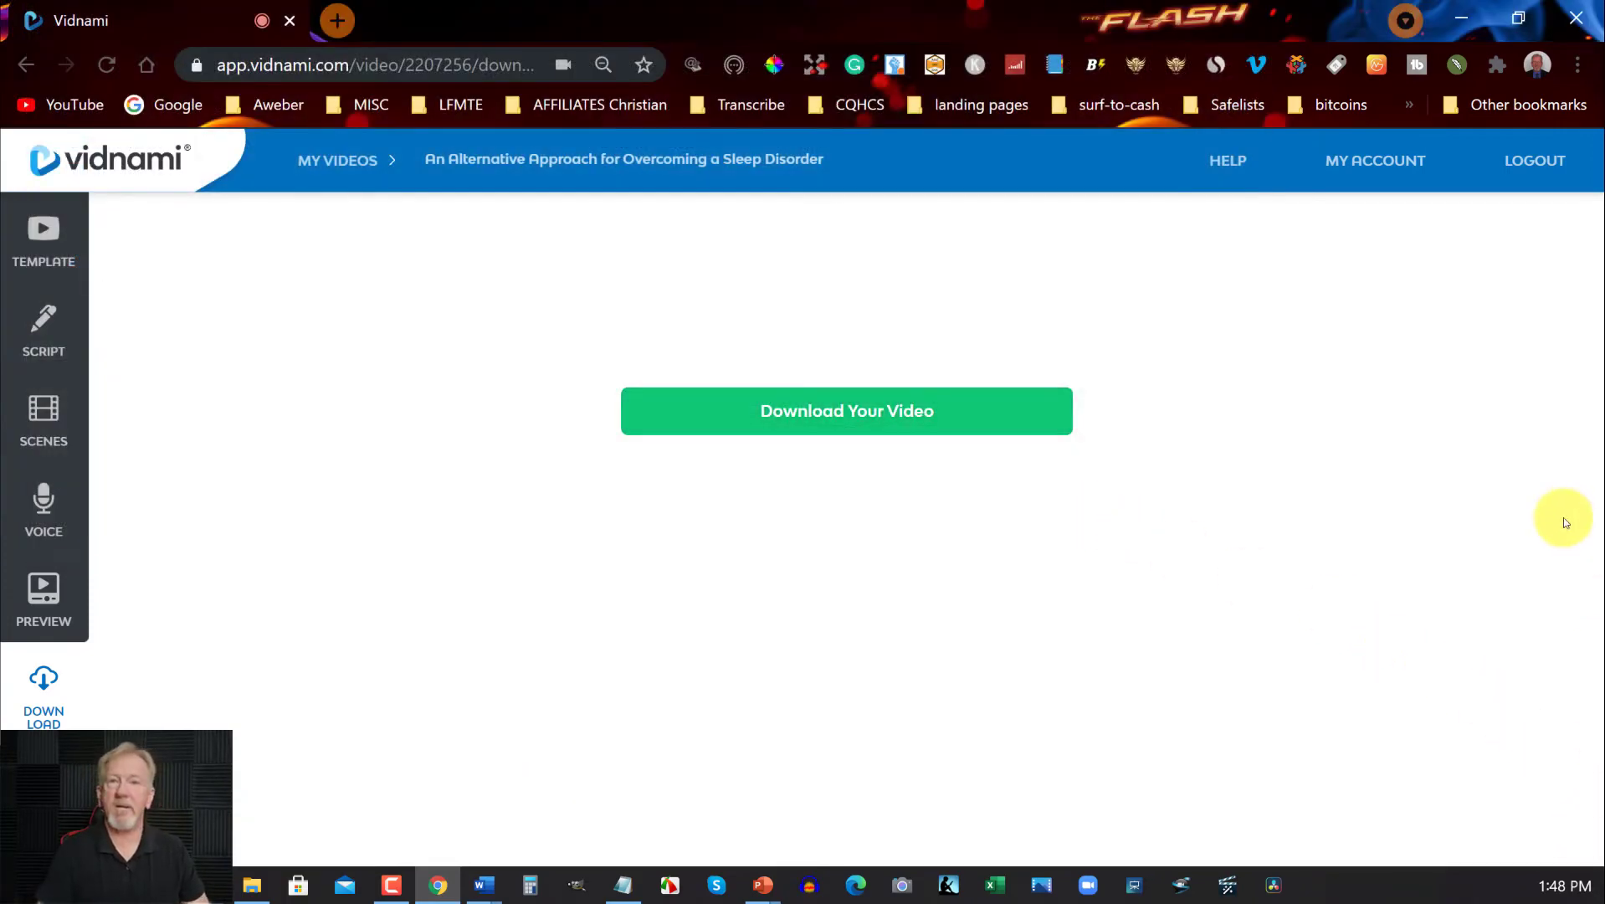